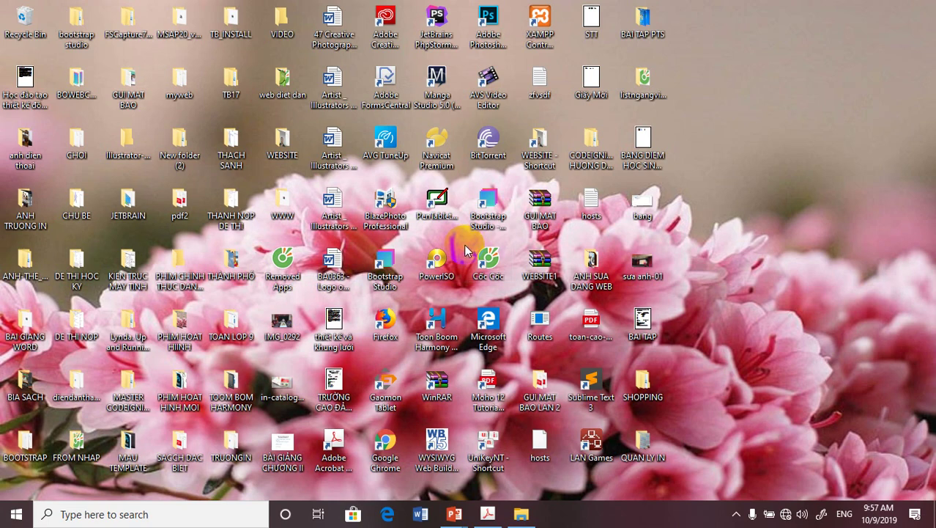
Step: Bring the 'Bai giang hoc phan tin hoc (1)' lecture window to the front from its taskbar preview
mouse_move(463, 513)
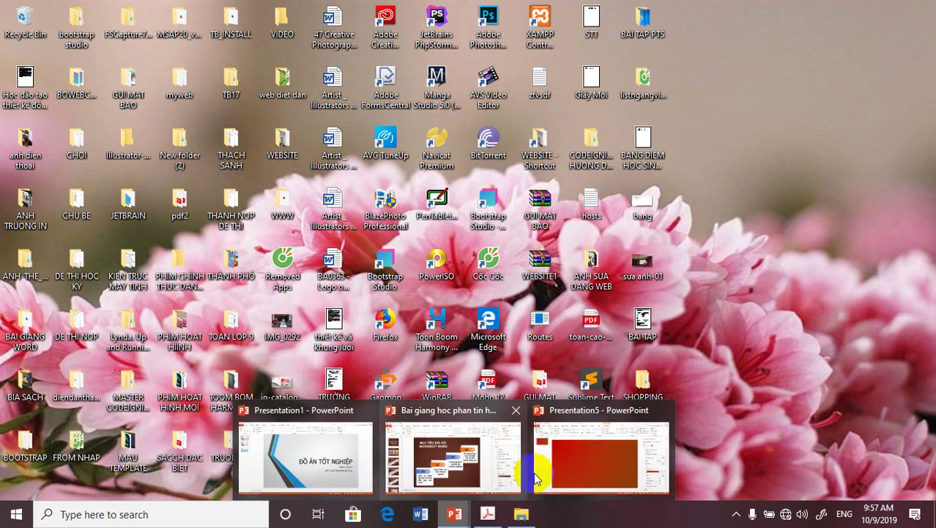
click(459, 467)
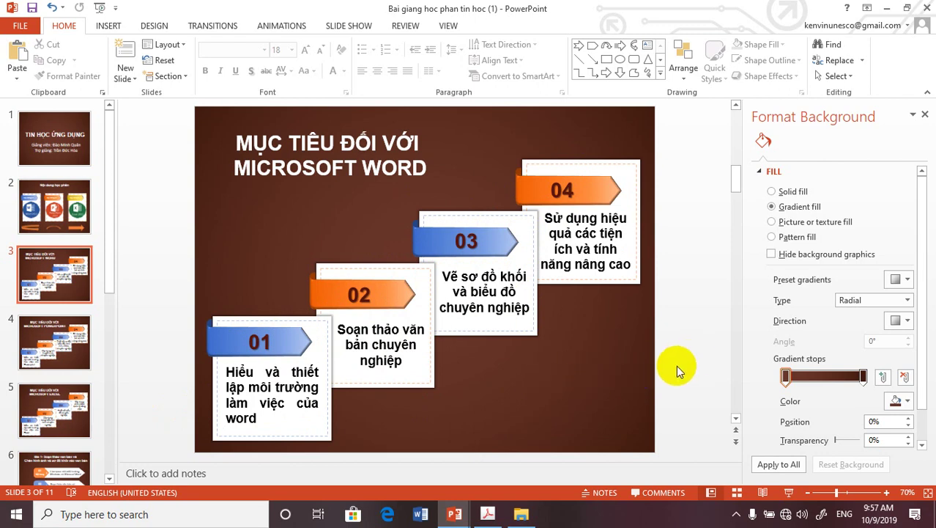
Step: Create a new blank presentation
click(22, 25)
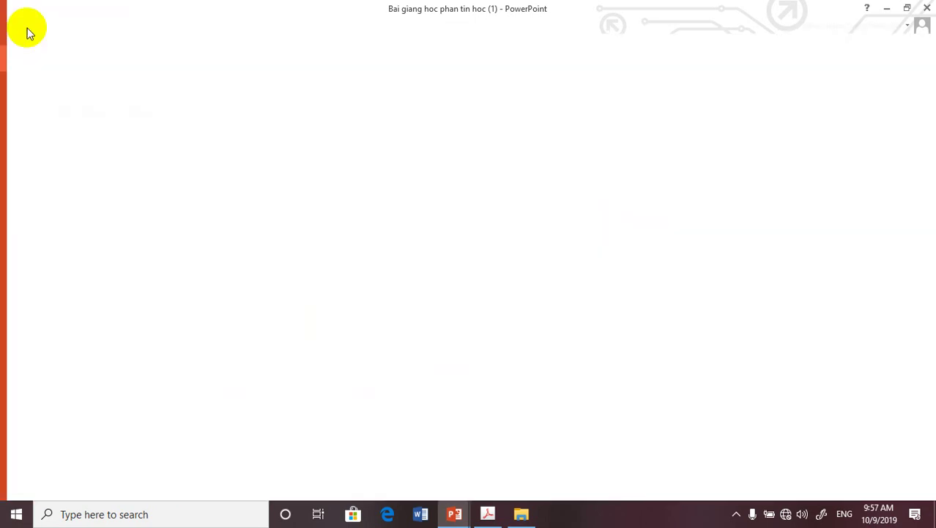
click(27, 86)
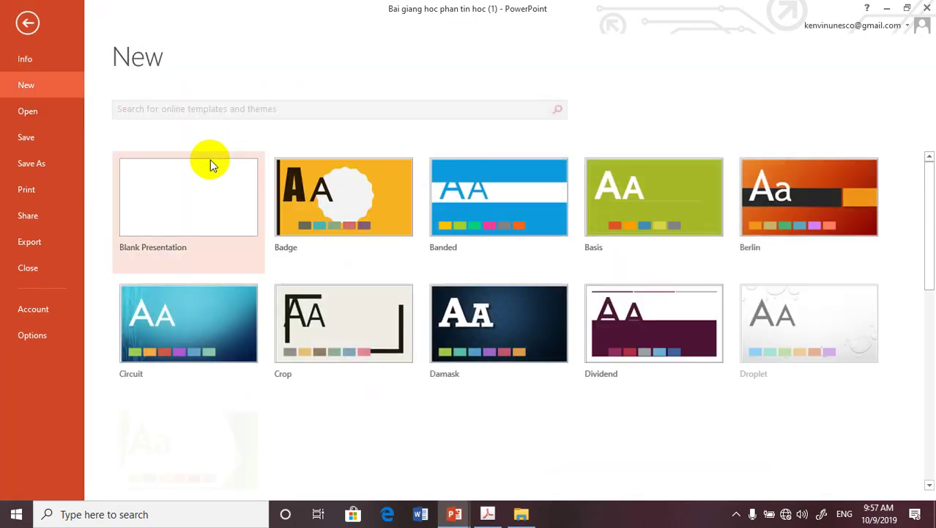
click(185, 195)
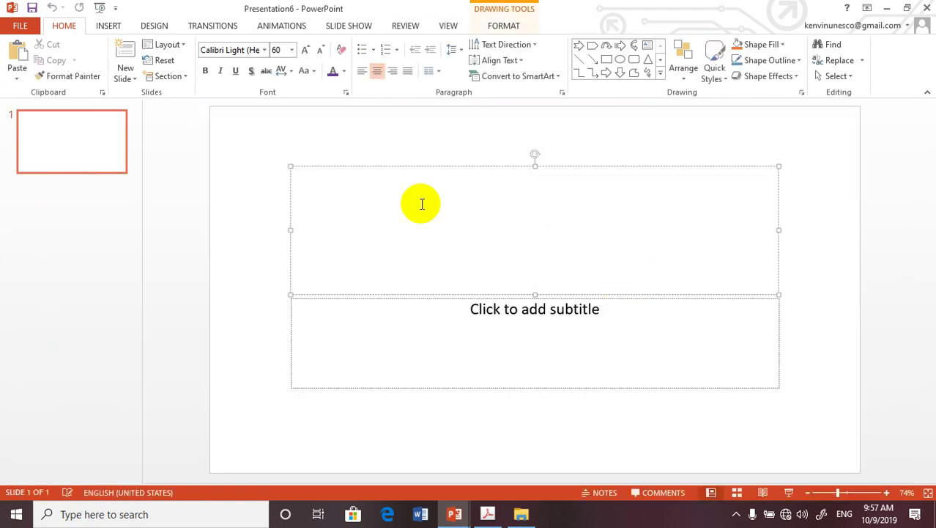
Step: Delete the title and subtitle placeholders so slide 1 is completely empty
click(262, 139)
click(313, 169)
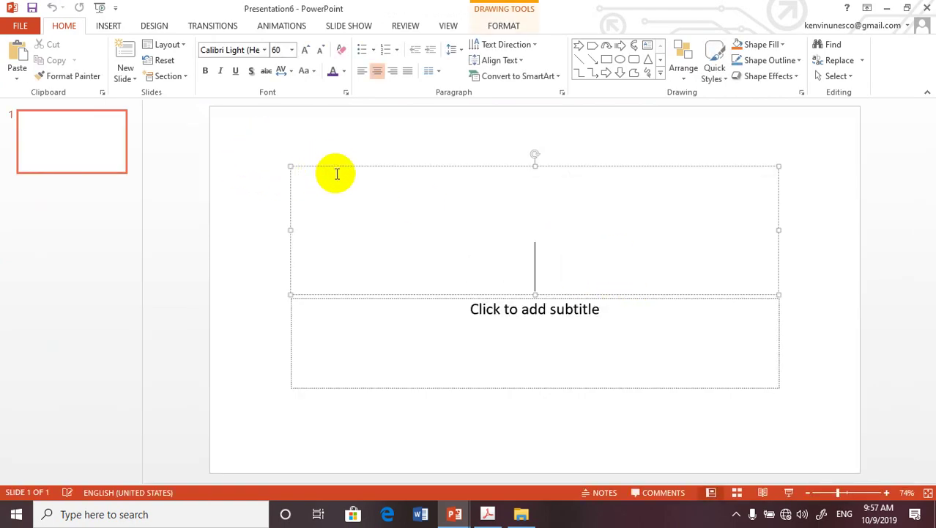
click(336, 166)
key(Delete)
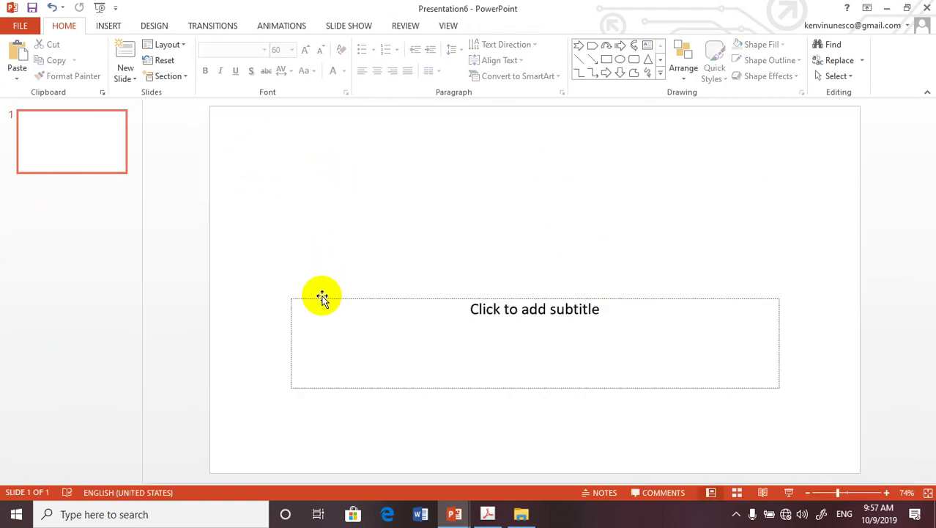
click(322, 299)
key(Delete)
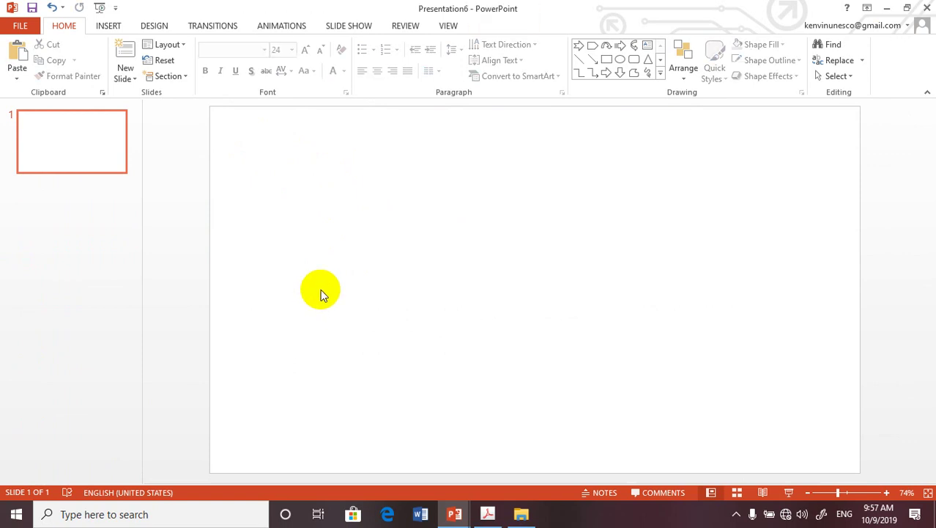
click(109, 28)
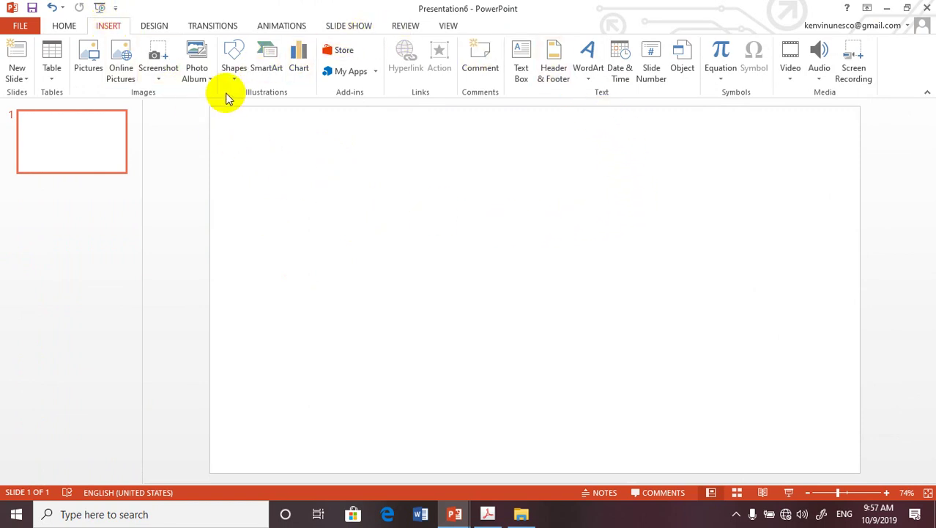
Step: Draw a rectangle from the slide's top-left to bottom-right corner, 13.33" by 7.5"
click(234, 64)
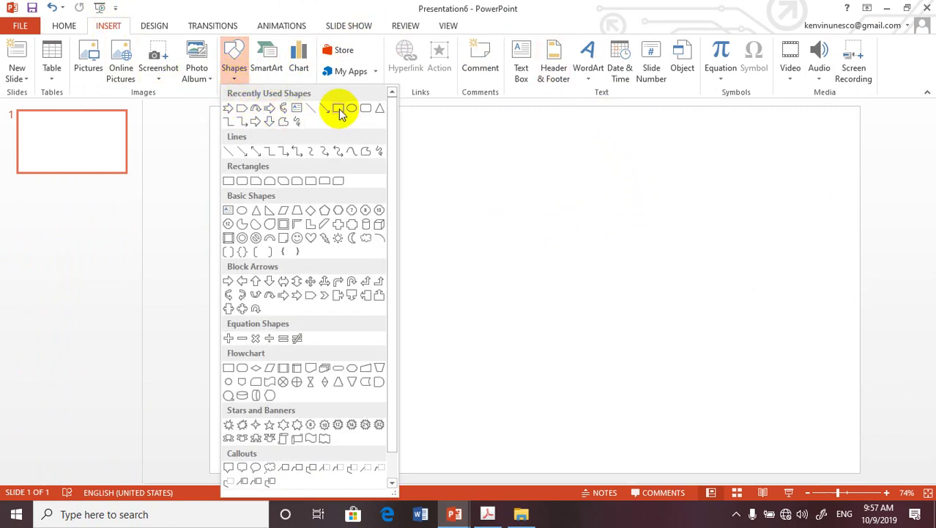
click(339, 110)
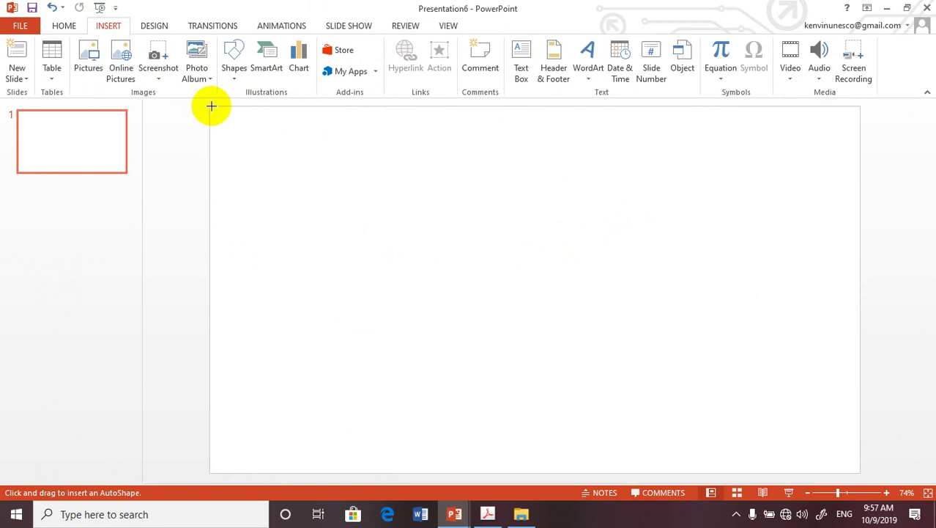
drag(210, 107, 837, 467)
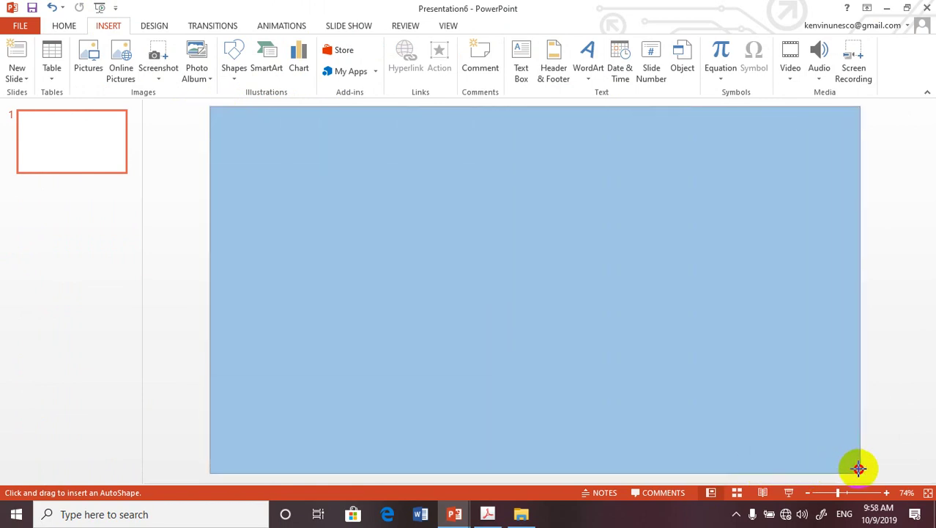
drag(838, 467, 859, 472)
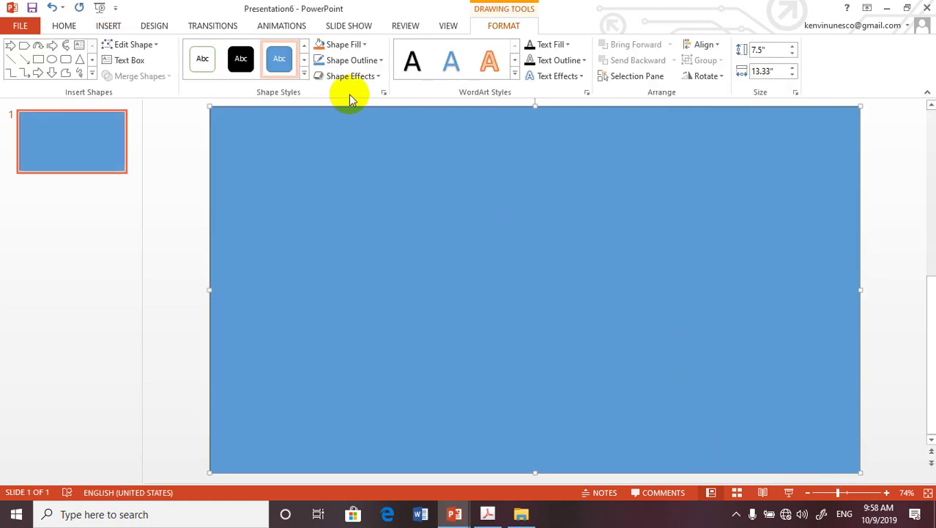
Step: Fill the rectangle with a dark blue Linear Right gradient and open the More Gradients settings
click(361, 45)
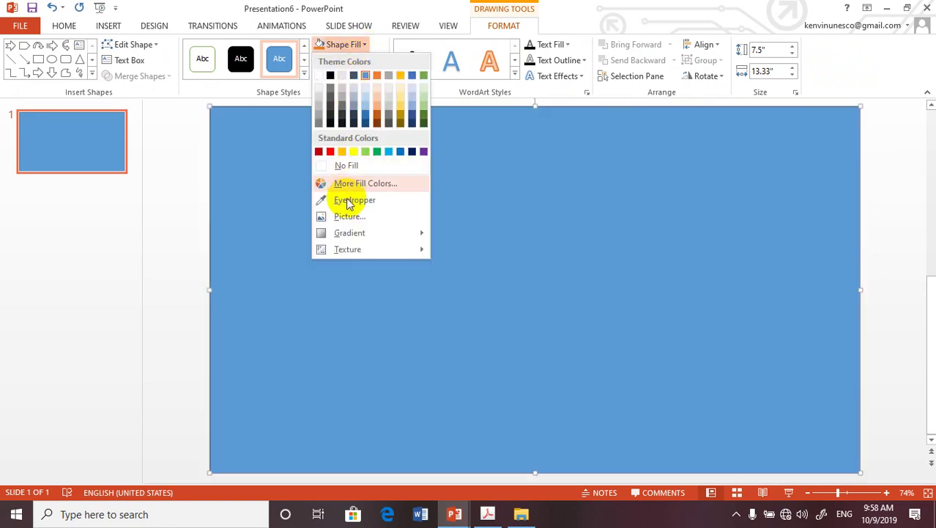
mouse_move(379, 235)
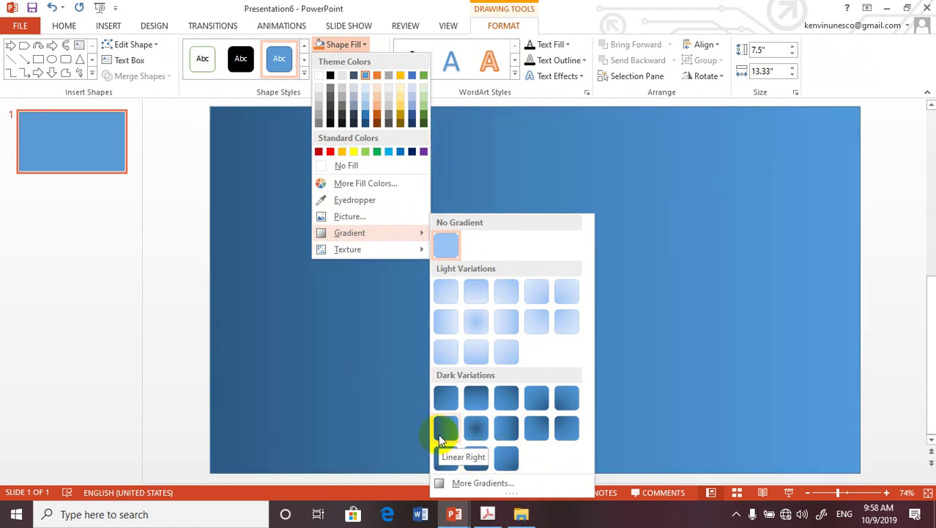
click(439, 432)
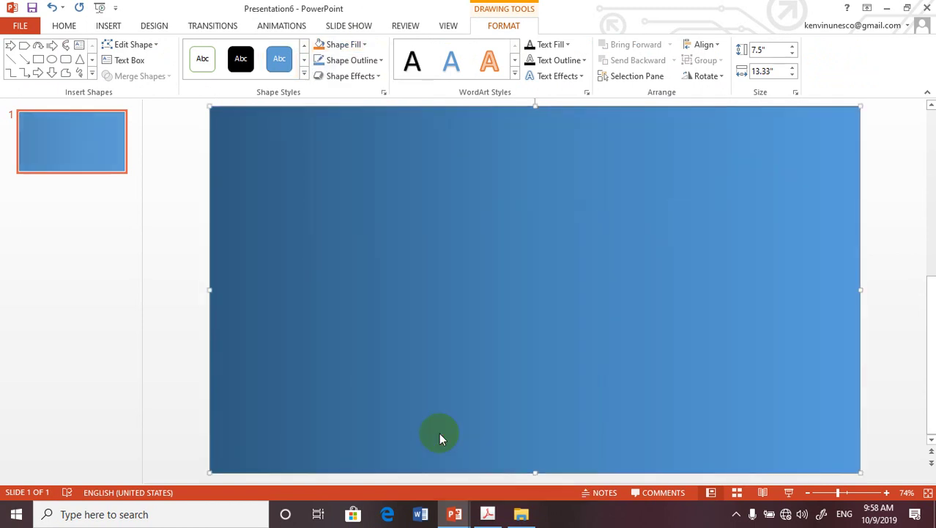
click(376, 77)
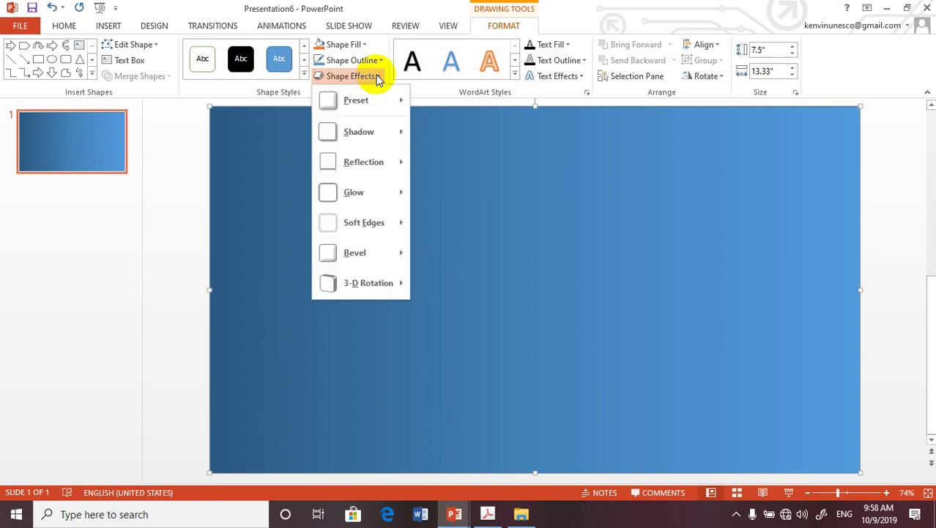
click(358, 45)
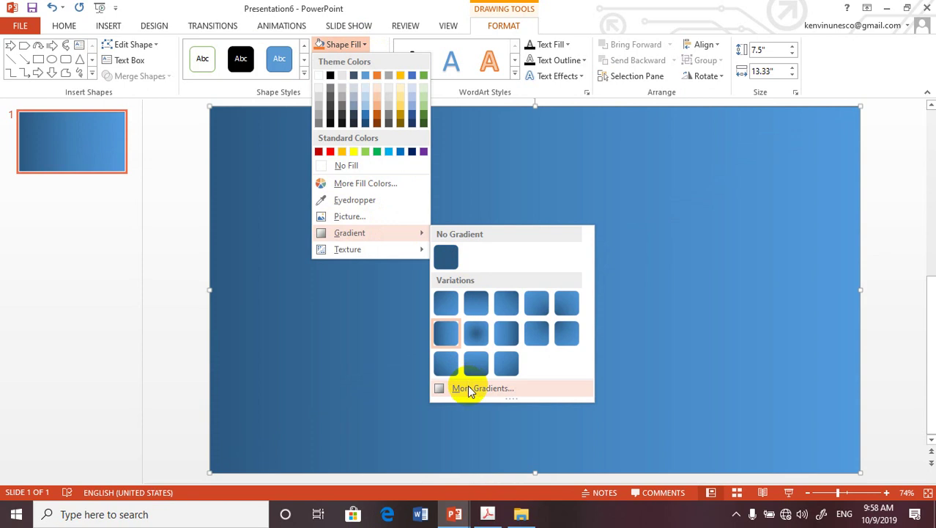
click(469, 387)
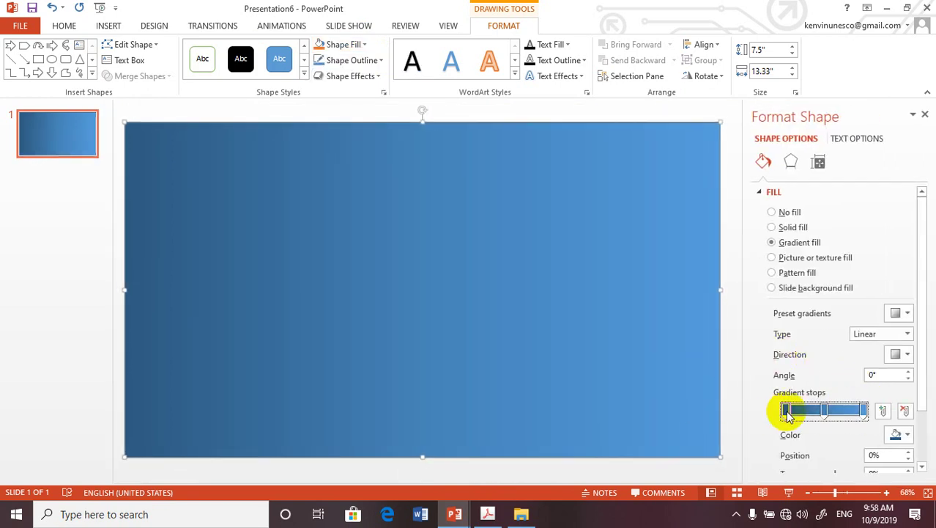
Step: Recolor the gradient stops: first dark brown-orange, middle orange, last light orange
click(907, 438)
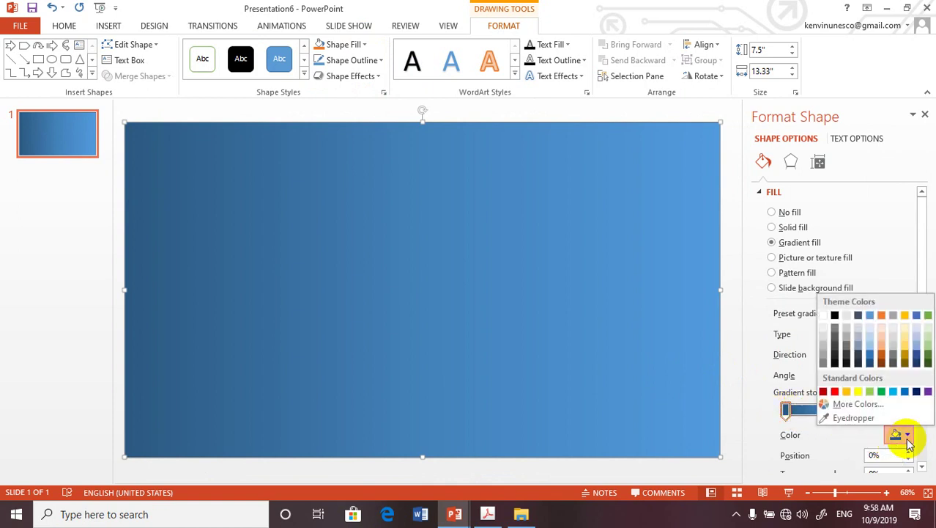
click(880, 359)
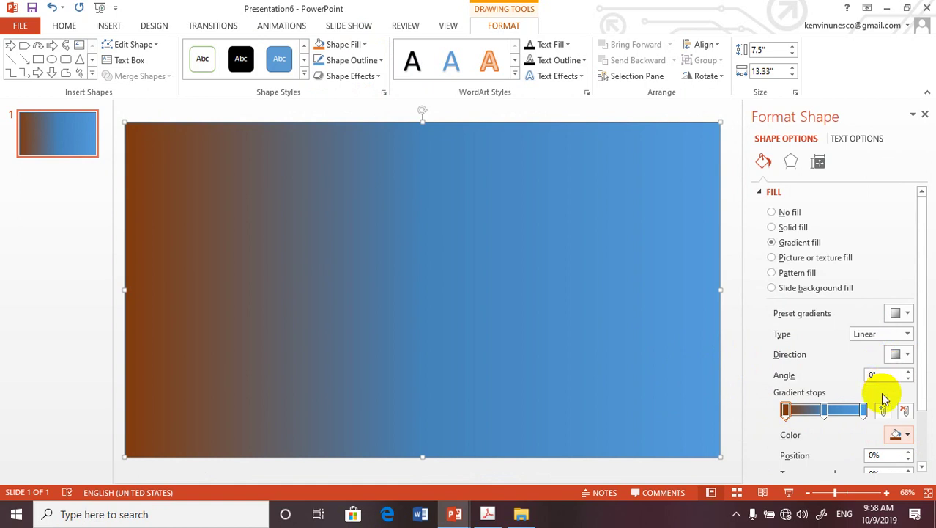
click(824, 409)
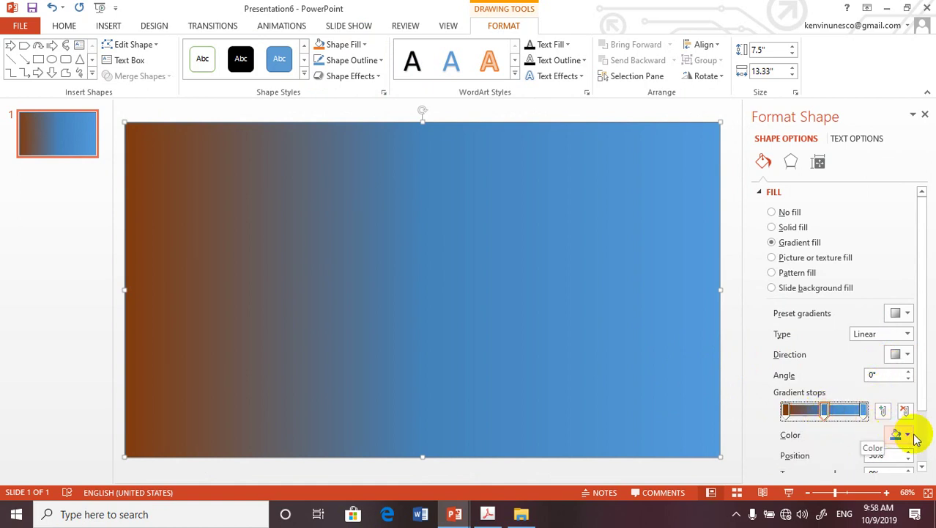
click(908, 435)
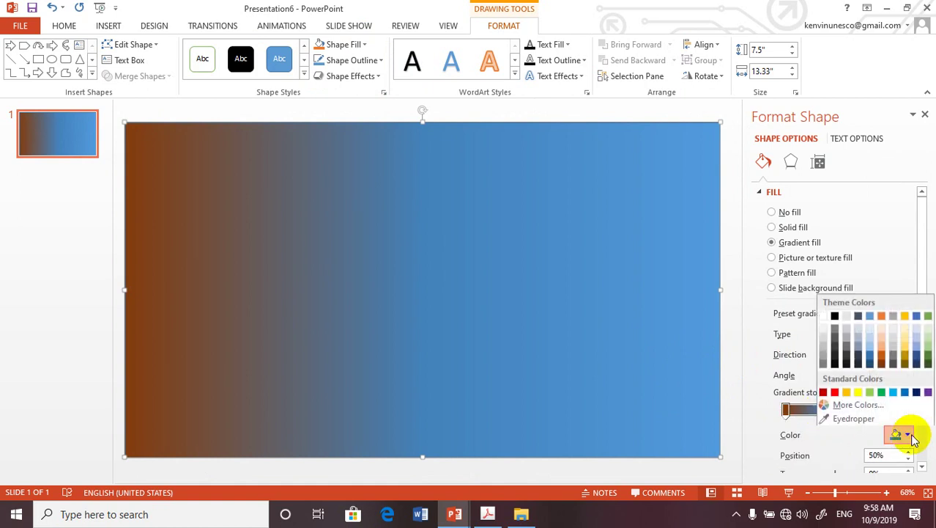
click(883, 359)
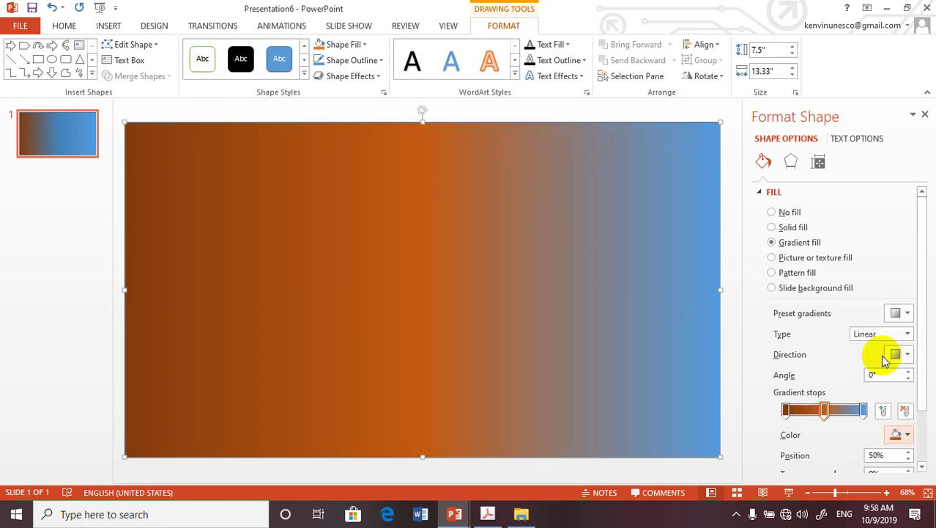
click(863, 410)
click(908, 437)
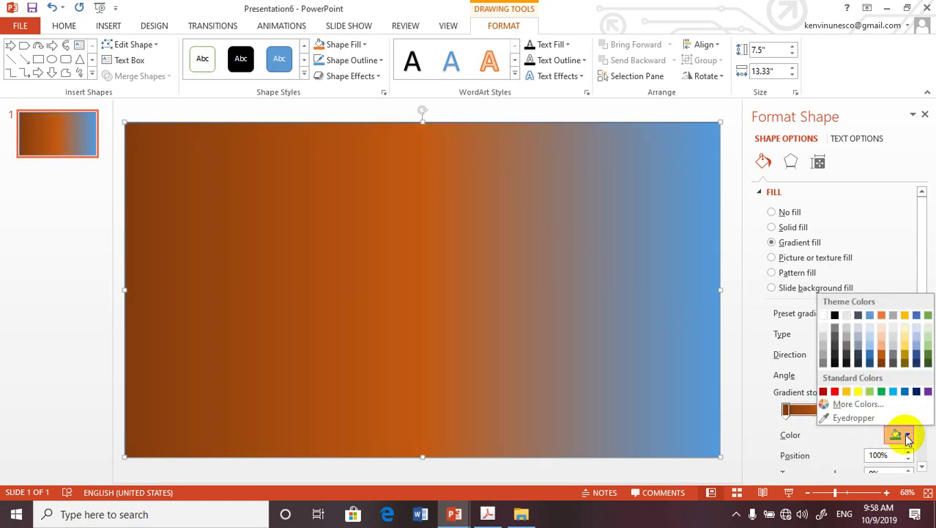
click(884, 353)
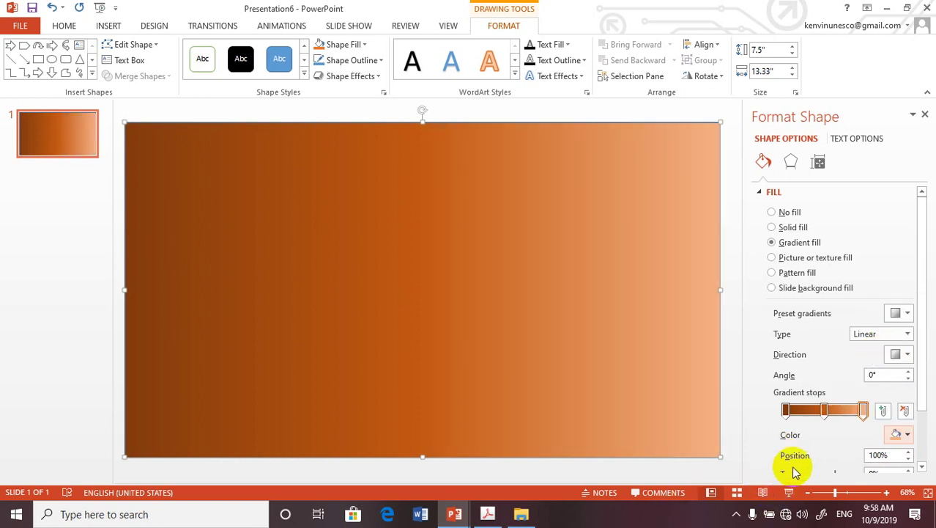
Step: Set the right-end gradient stop to dark brown, RGB 123, 56, 11
scroll(807, 460, down, 1)
scroll(821, 433, down, 1)
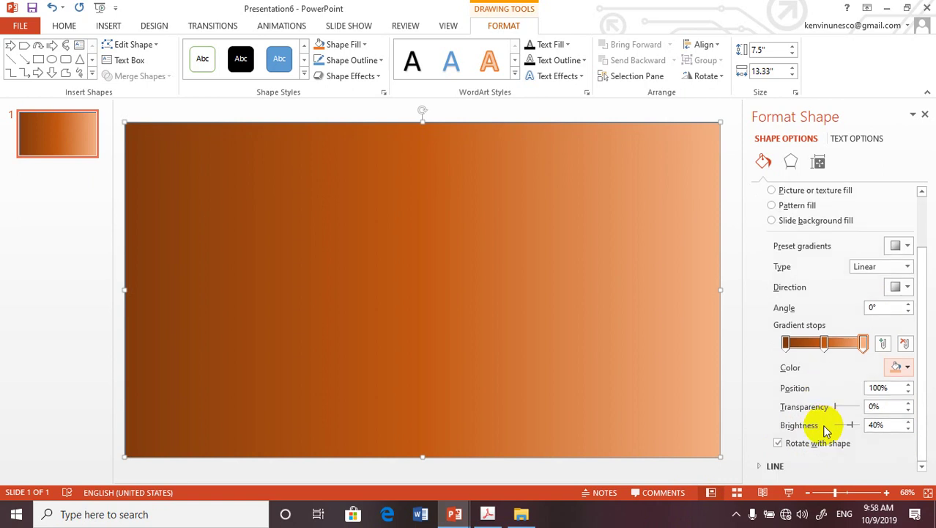
click(901, 367)
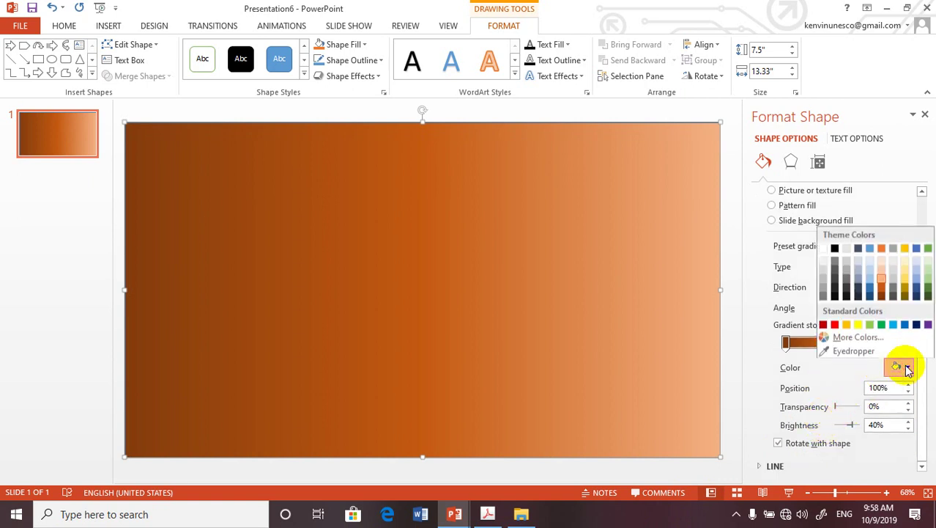
click(859, 337)
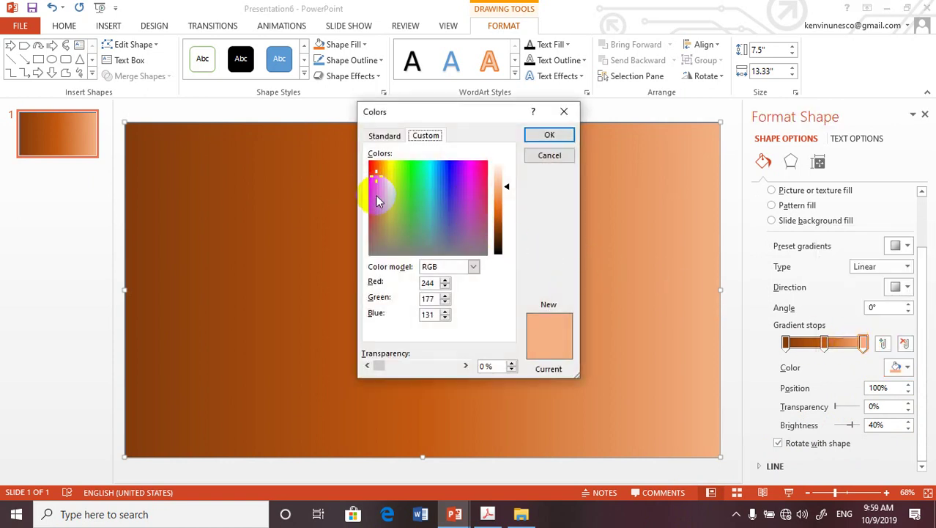
click(548, 155)
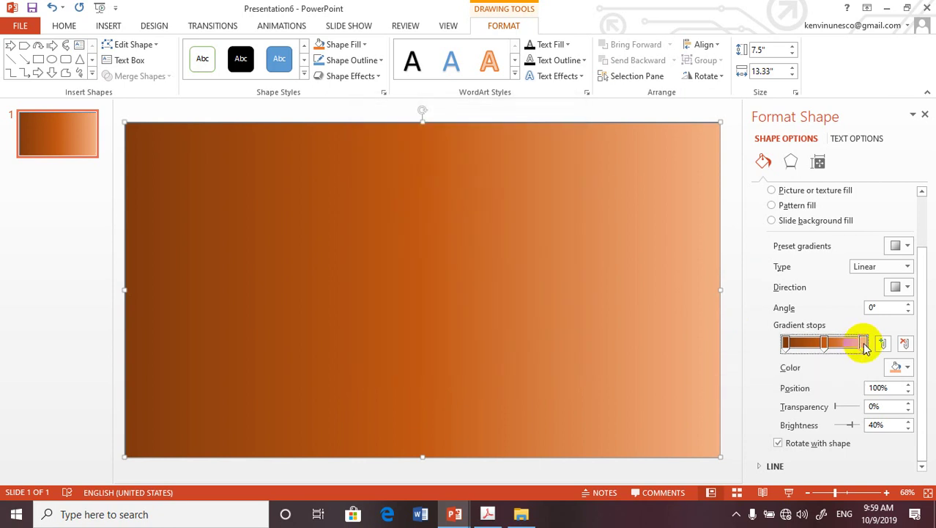
click(863, 345)
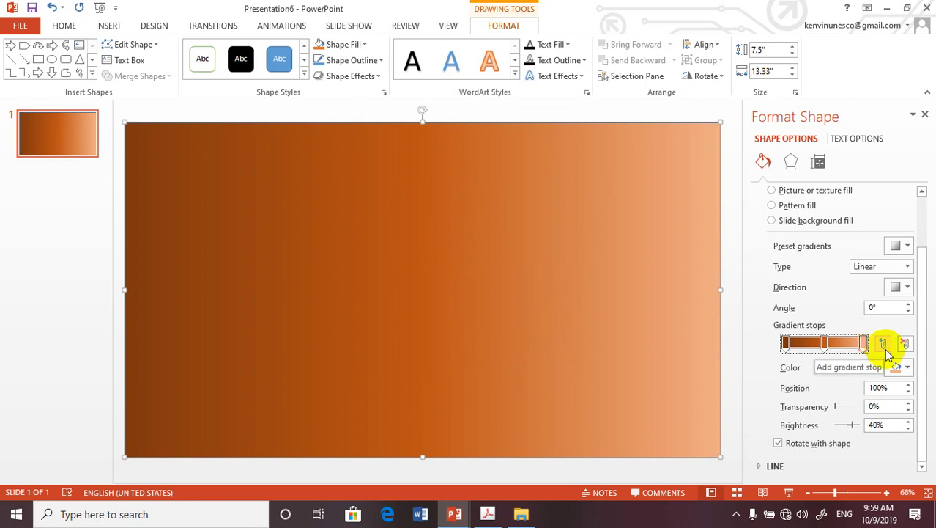
click(909, 372)
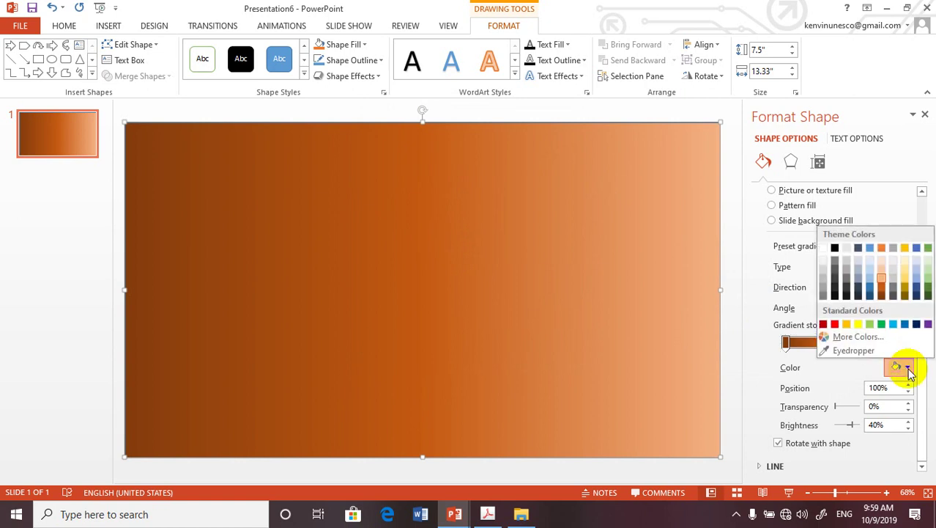
click(857, 335)
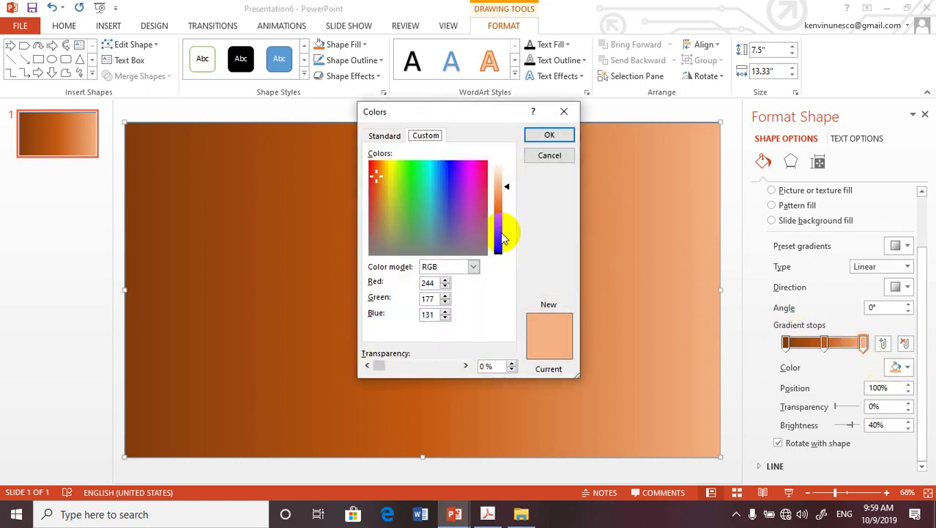
click(501, 230)
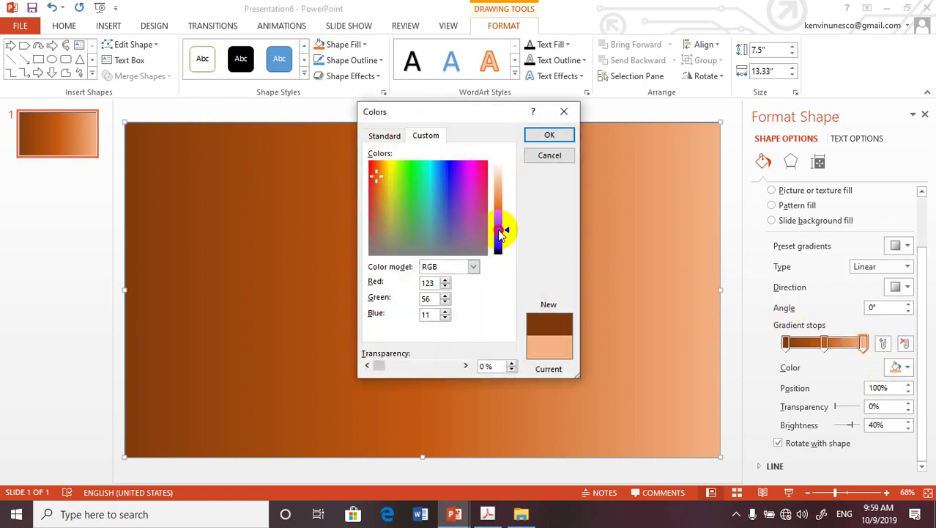
click(549, 136)
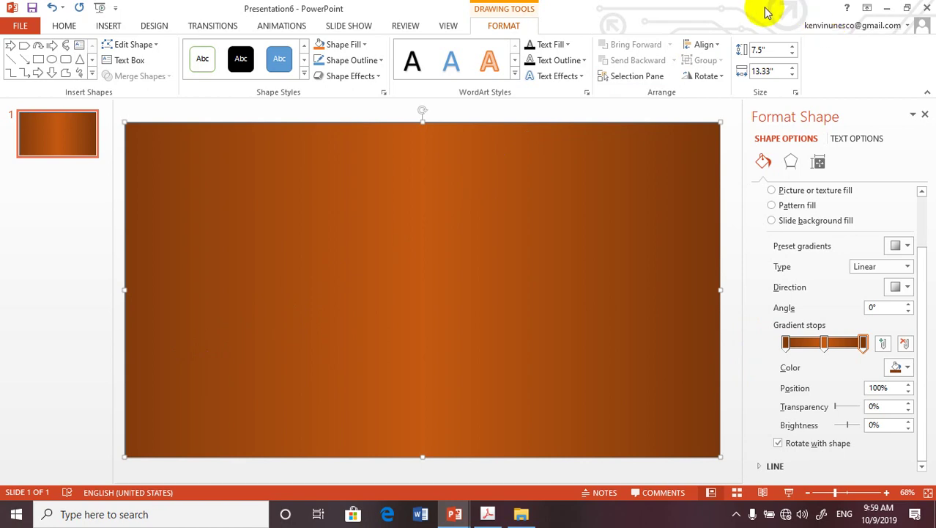
click(909, 9)
mouse_move(557, 148)
mouse_down()
mouse_move(760, 330)
mouse_move(752, 396)
mouse_move(739, 351)
mouse_move(746, 328)
mouse_move(767, 345)
mouse_move(612, 48)
mouse_up()
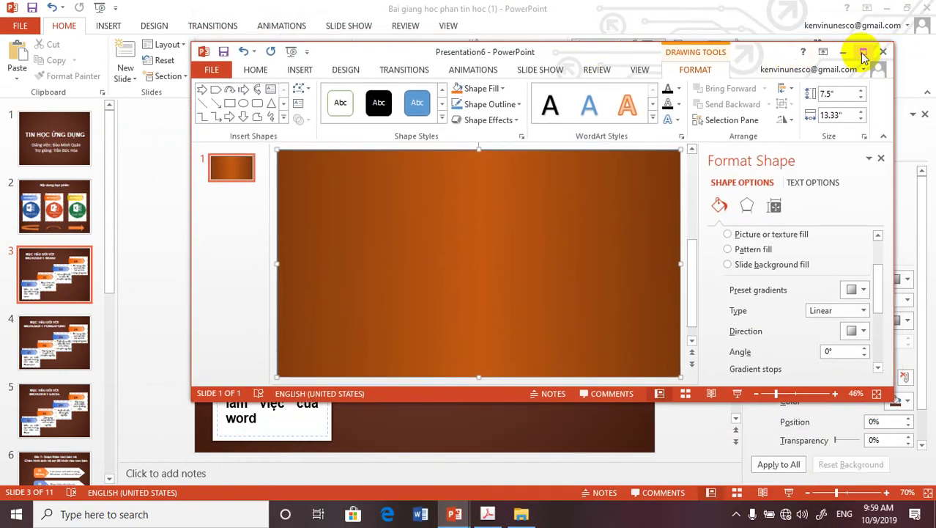
click(865, 42)
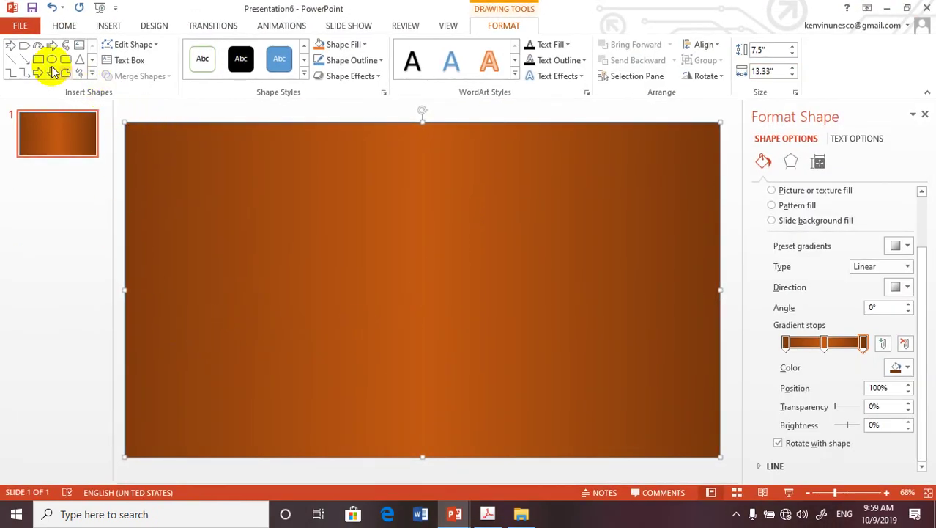
Step: Draw a trial rectangle on the slide's left, compare with the reference deck, then delete it
click(38, 62)
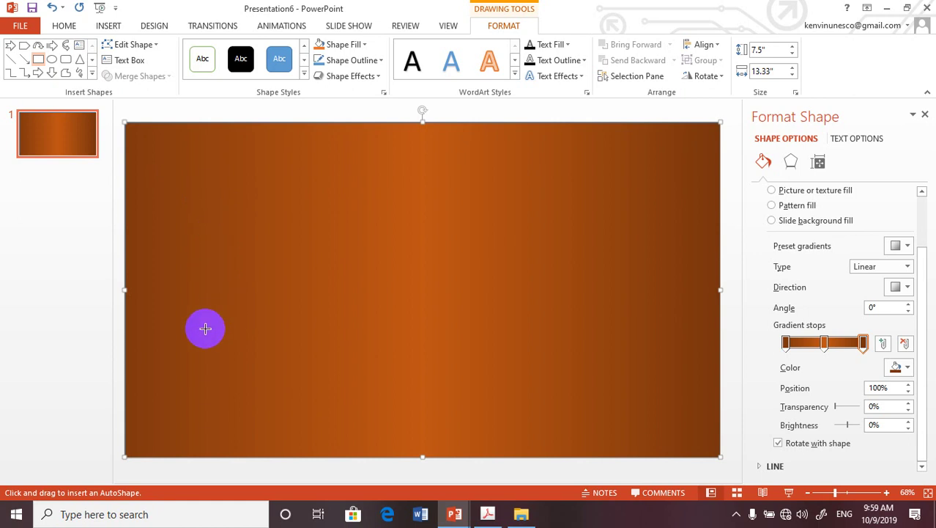
drag(203, 294, 337, 403)
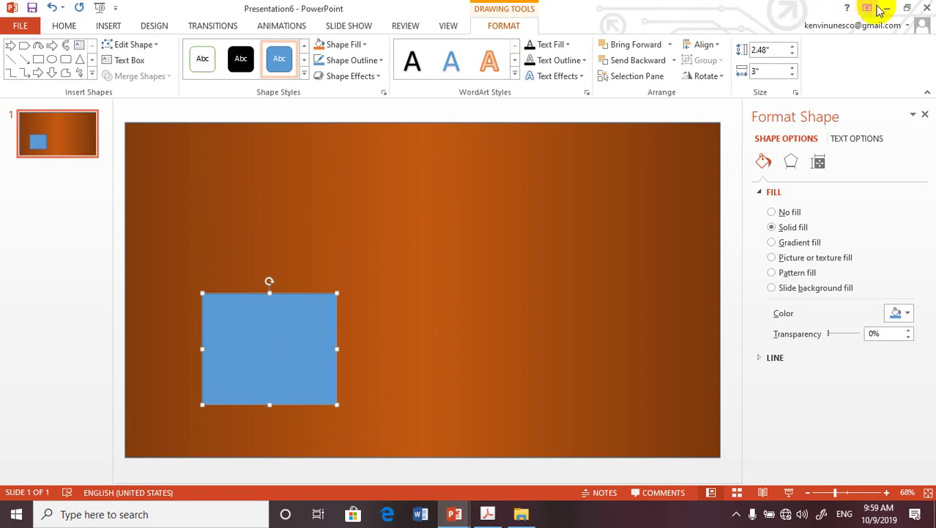
click(905, 9)
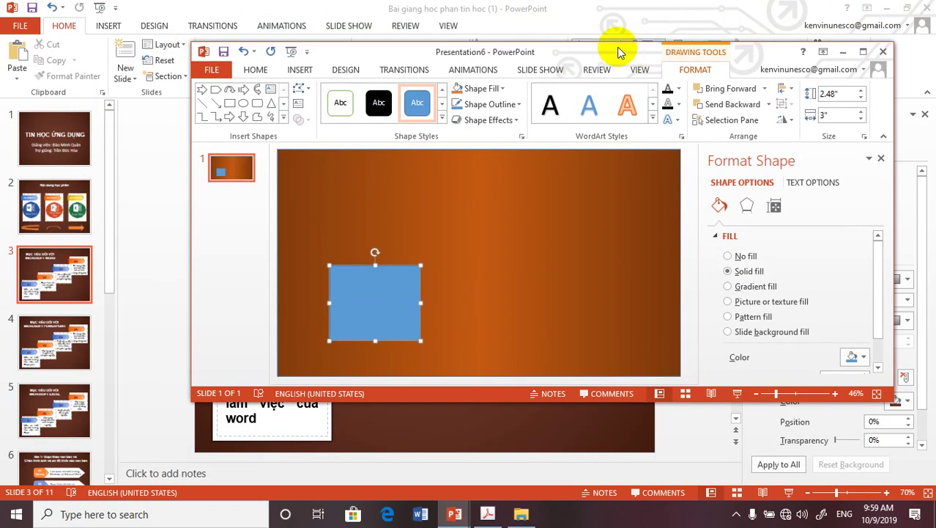
mouse_move(620, 46)
mouse_down()
mouse_move(762, 221)
mouse_move(491, 4)
mouse_up()
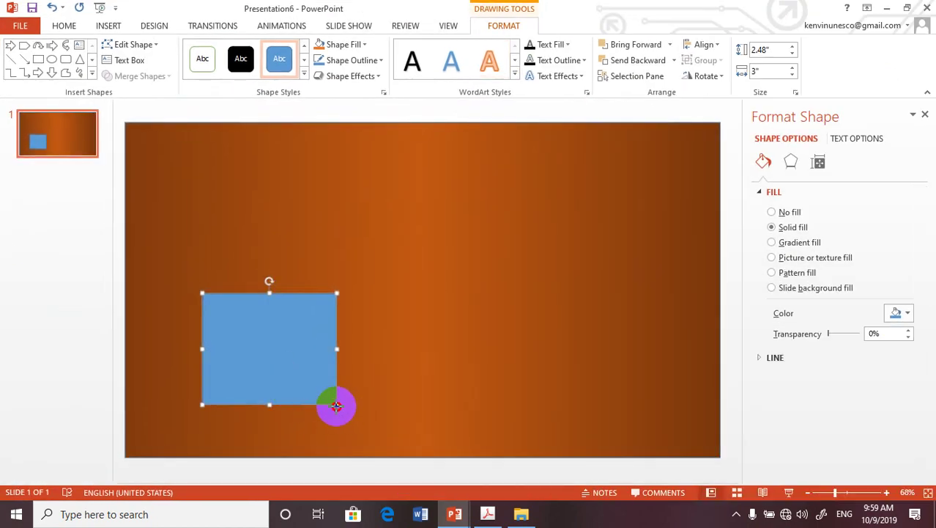
drag(336, 405, 333, 402)
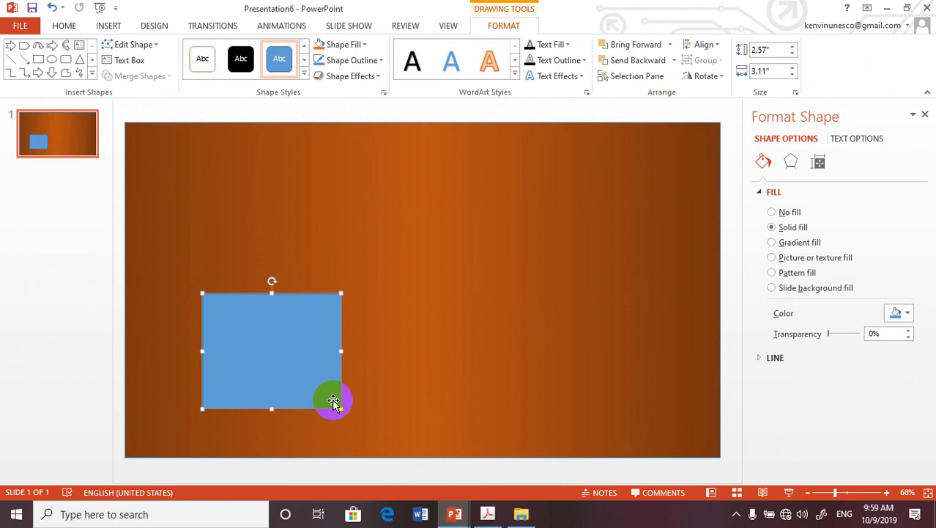
key(Delete)
Step: Draw a 3.02" by 3.02" square in the lower-left of the slide
click(109, 26)
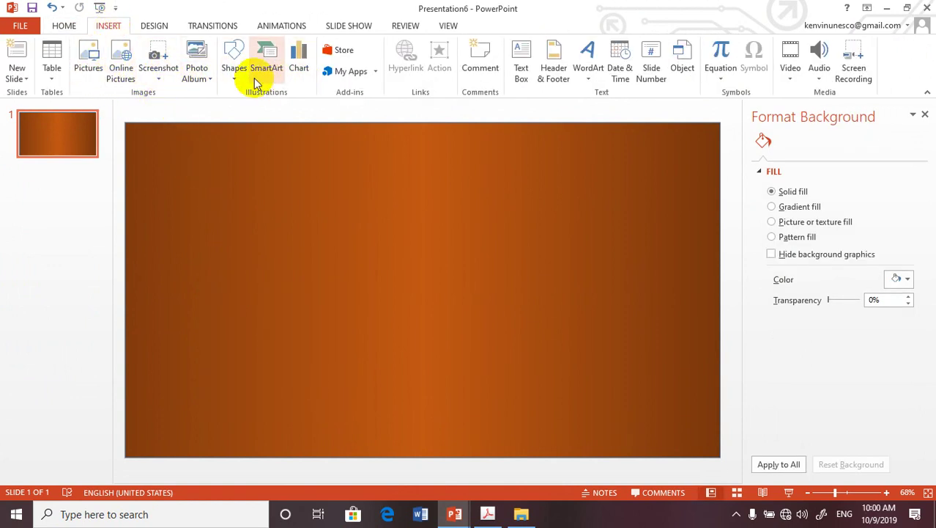
click(235, 62)
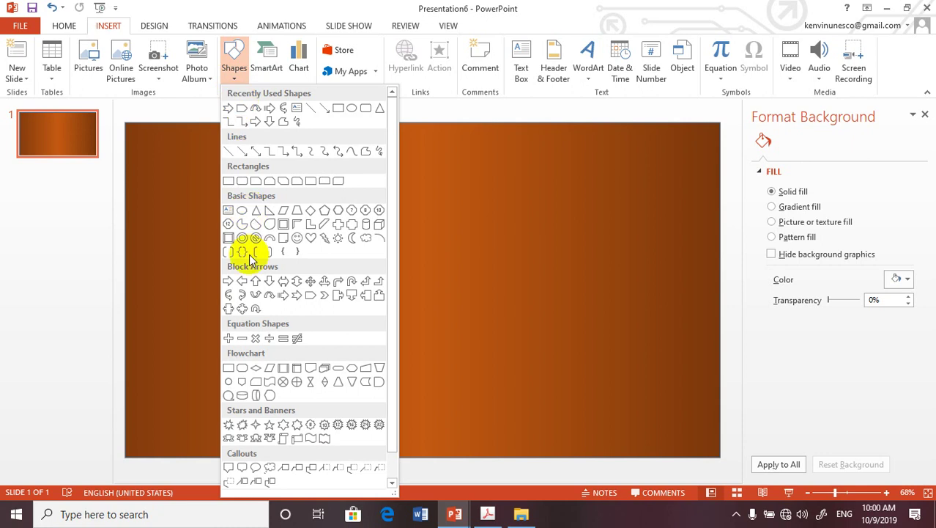
click(229, 182)
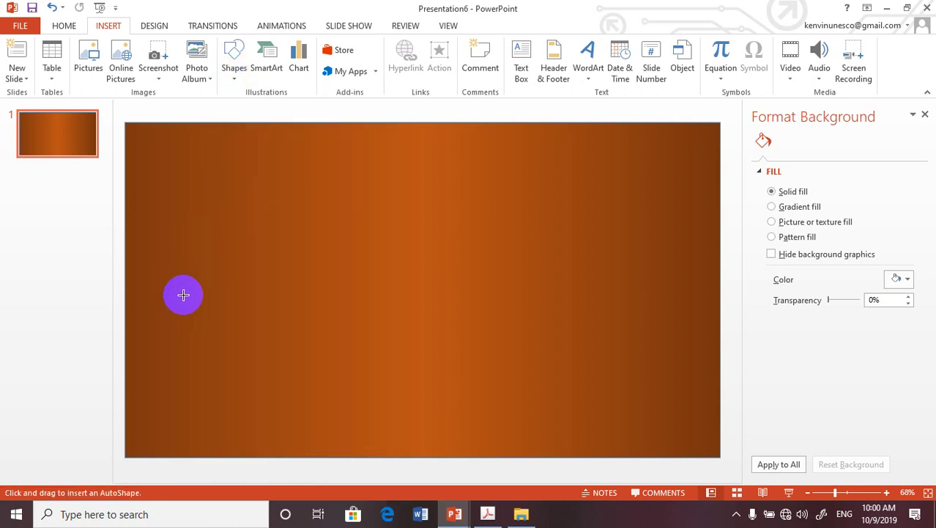
drag(189, 273, 310, 398)
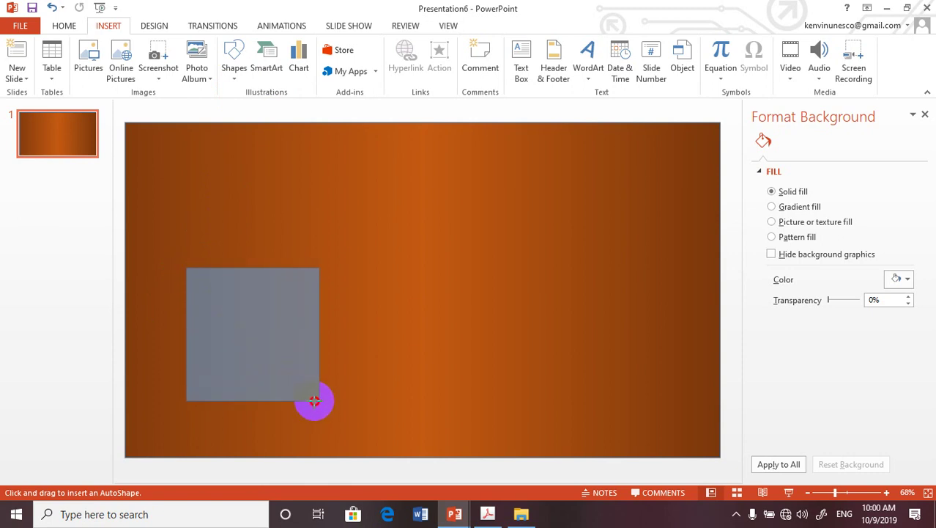
drag(316, 402, 317, 401)
drag(253, 302, 260, 319)
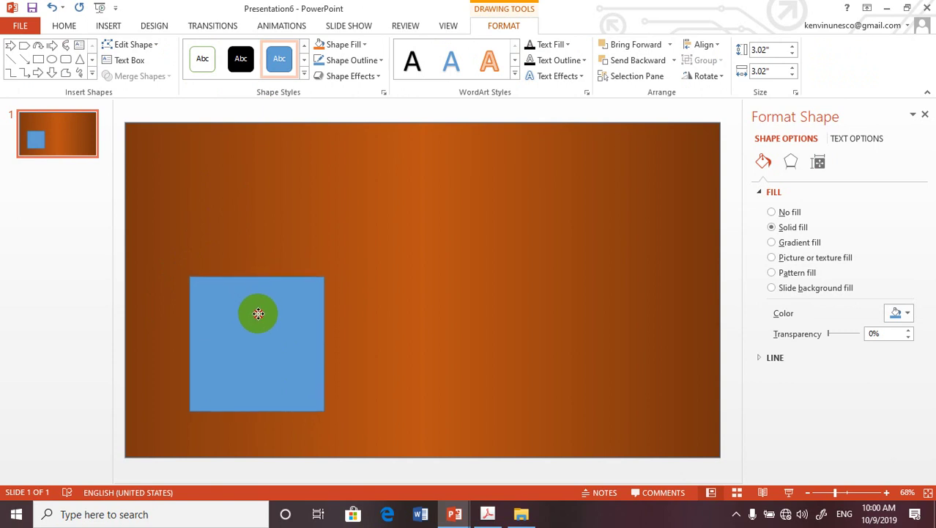
Step: Fill the square with white
click(361, 45)
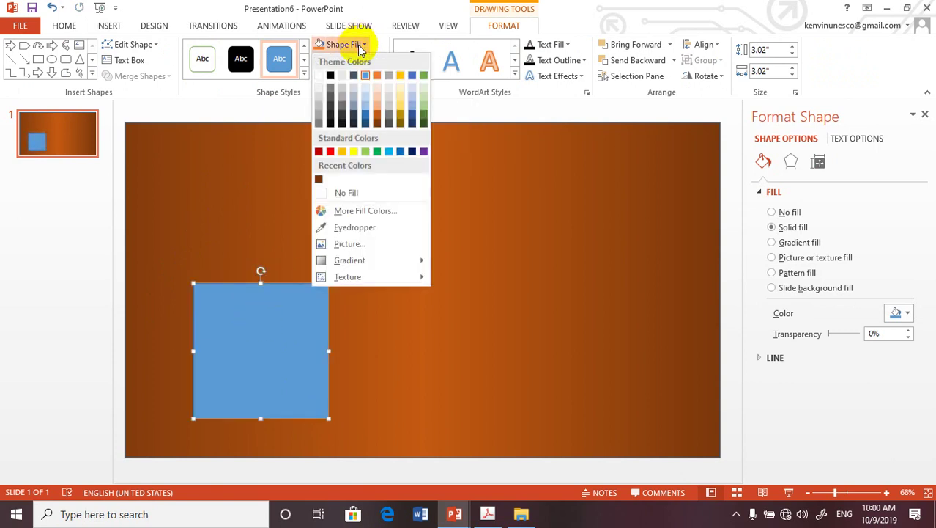
click(320, 78)
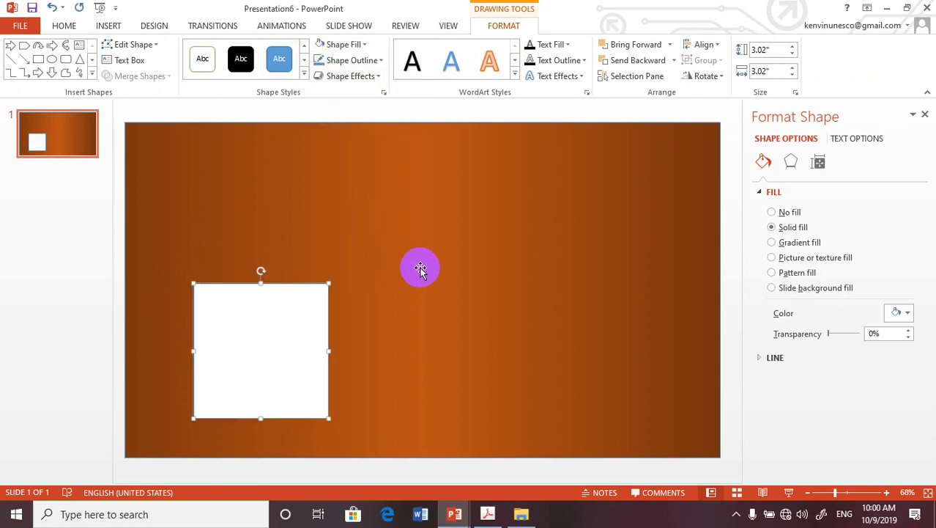
click(359, 46)
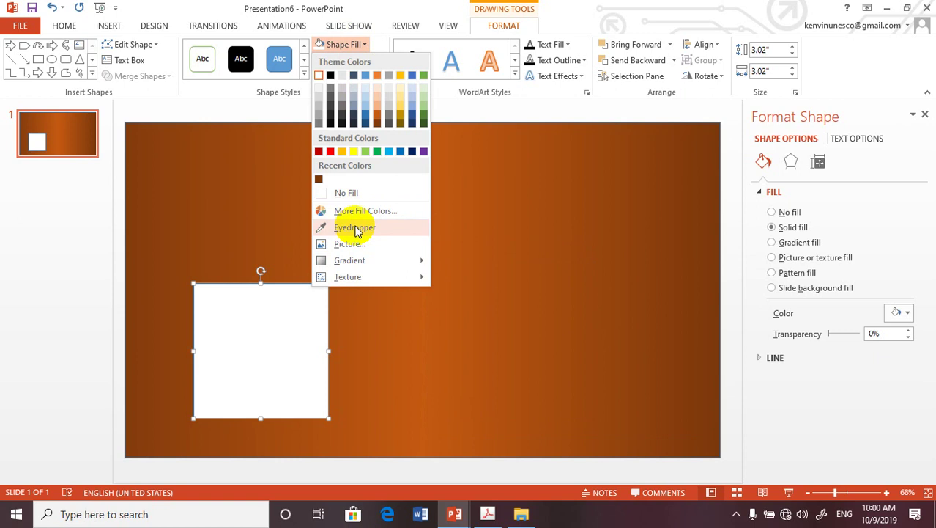
click(251, 119)
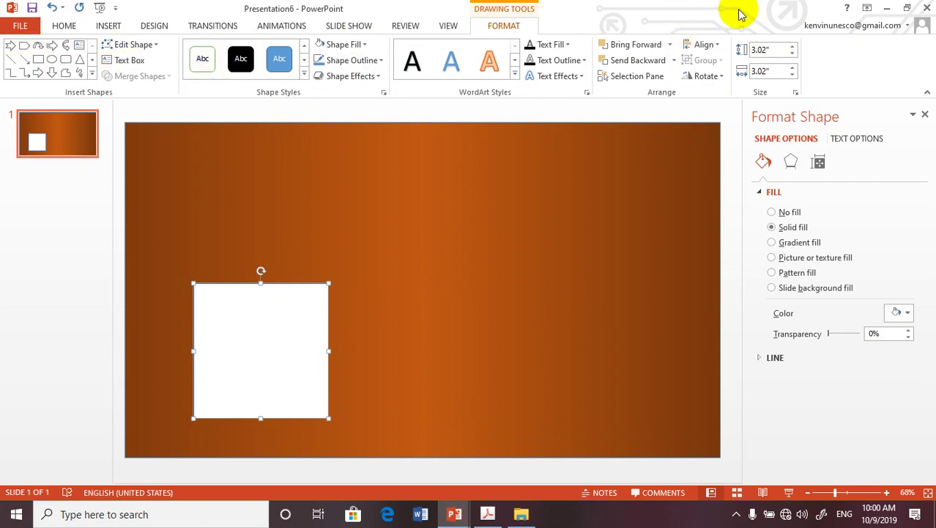
mouse_move(715, 6)
mouse_down()
mouse_move(702, 433)
mouse_move(735, 325)
mouse_move(608, 8)
mouse_up()
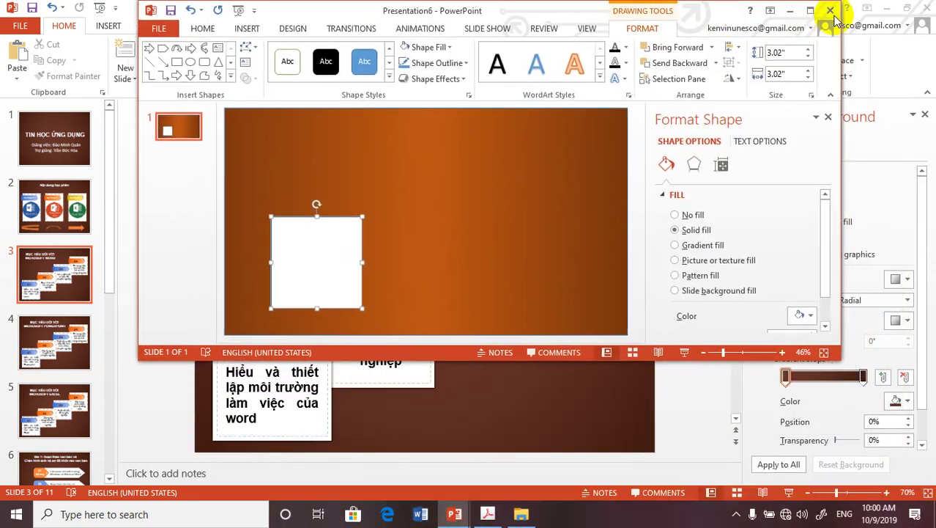
click(810, 12)
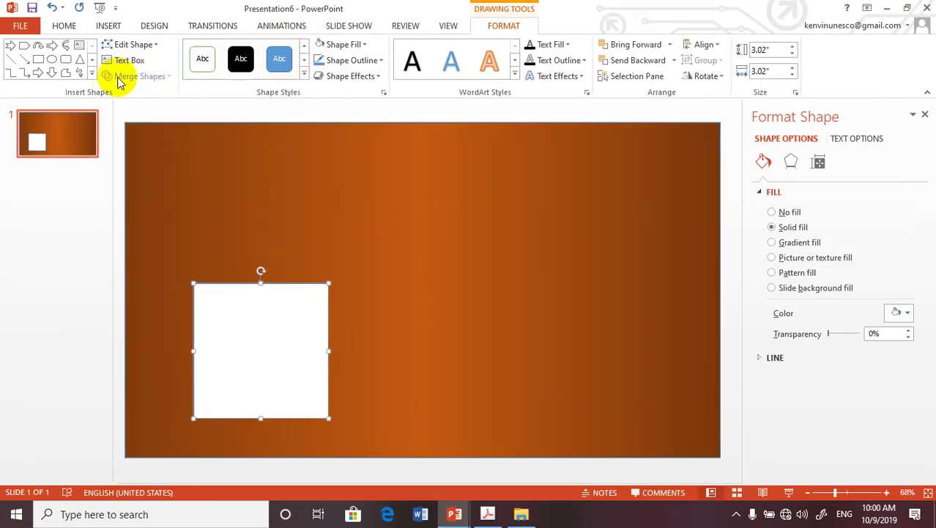
click(90, 76)
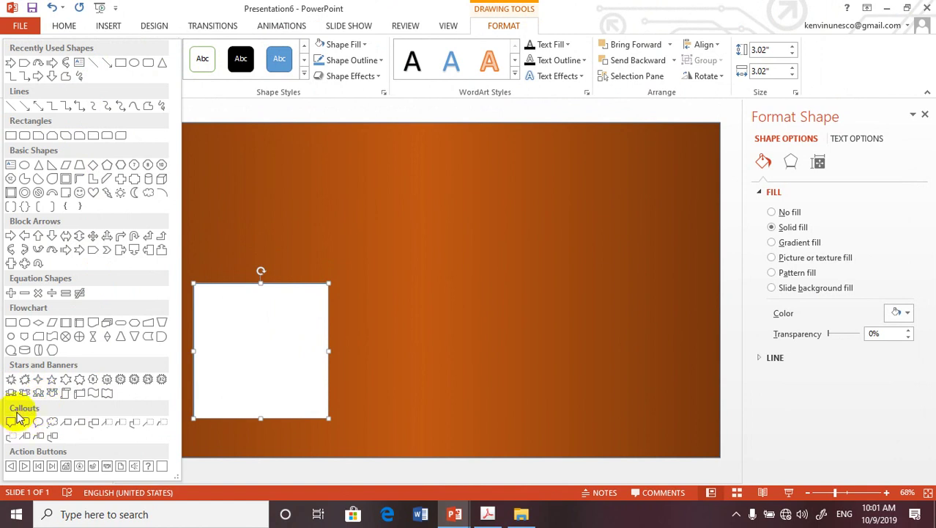
click(24, 381)
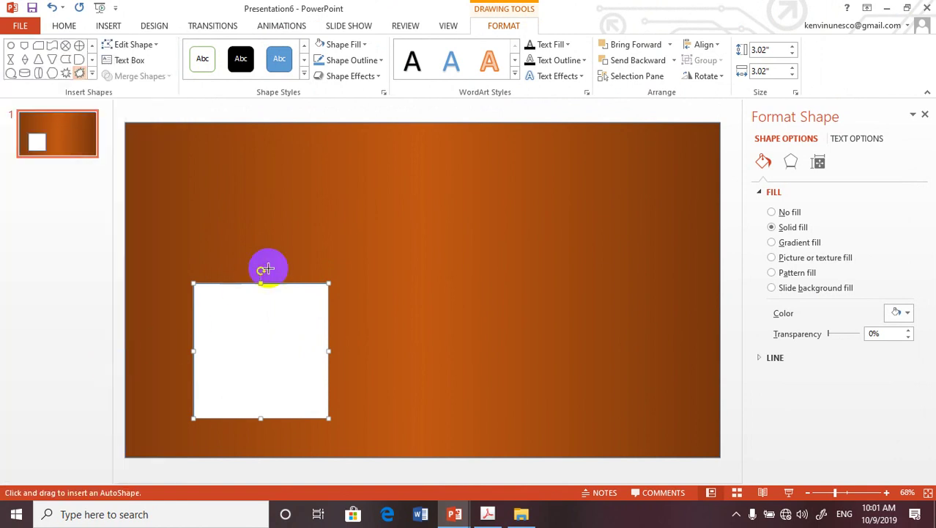
drag(374, 230, 530, 351)
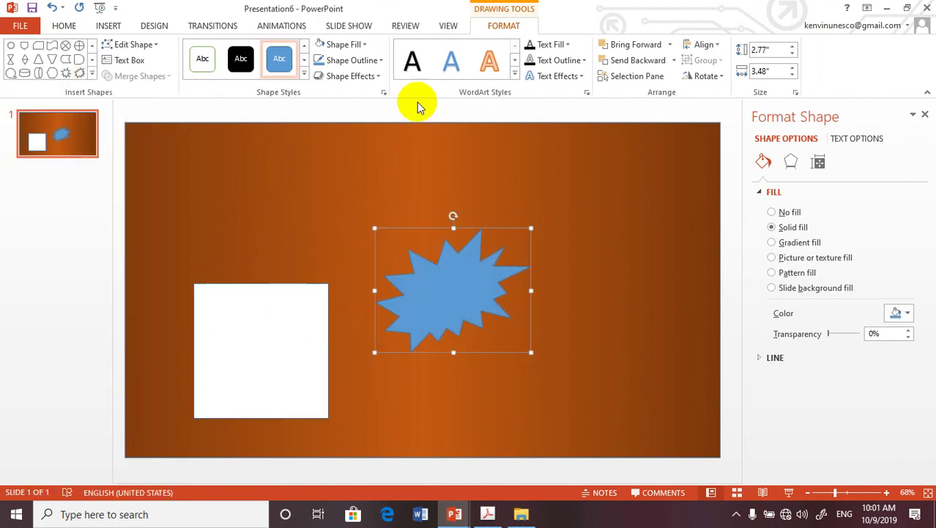
key(Delete)
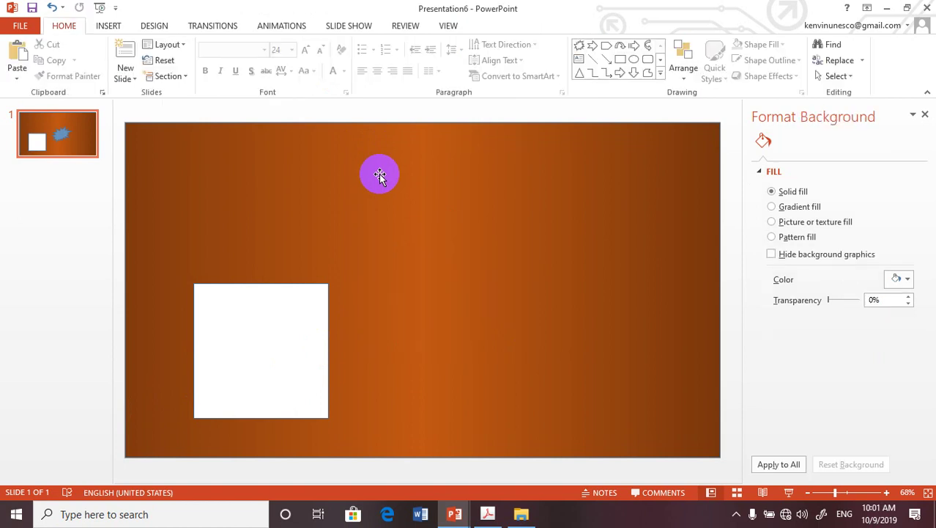
Step: Draw a 0.6" by 2.15" pentagon arrow across the white square's lower part and zoom in
click(109, 28)
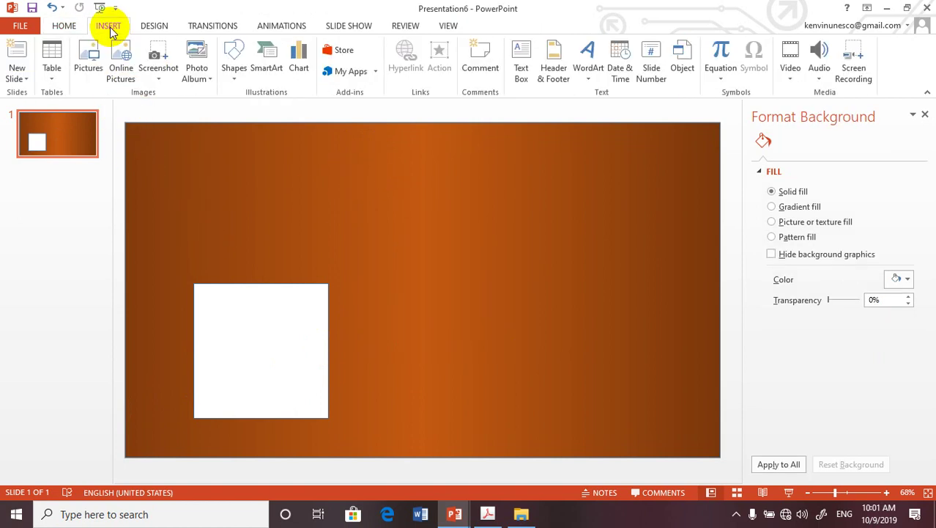
click(236, 73)
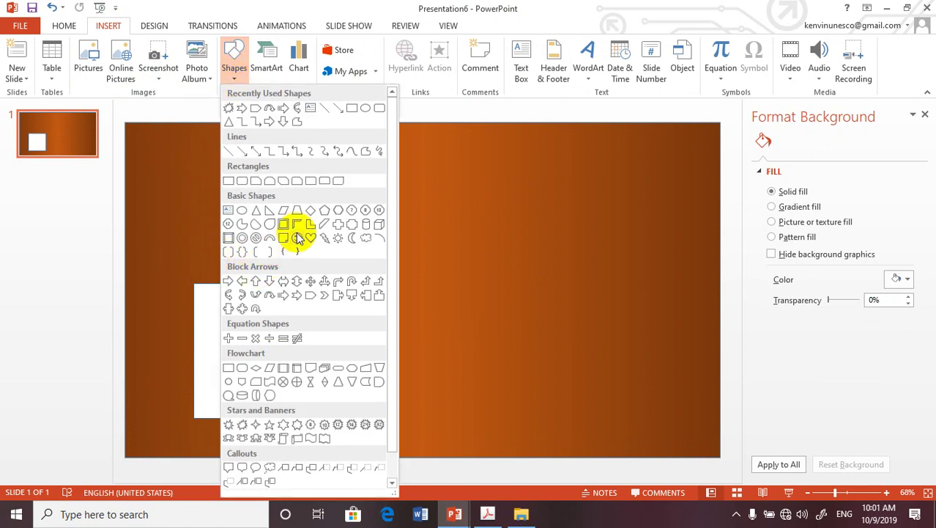
click(308, 296)
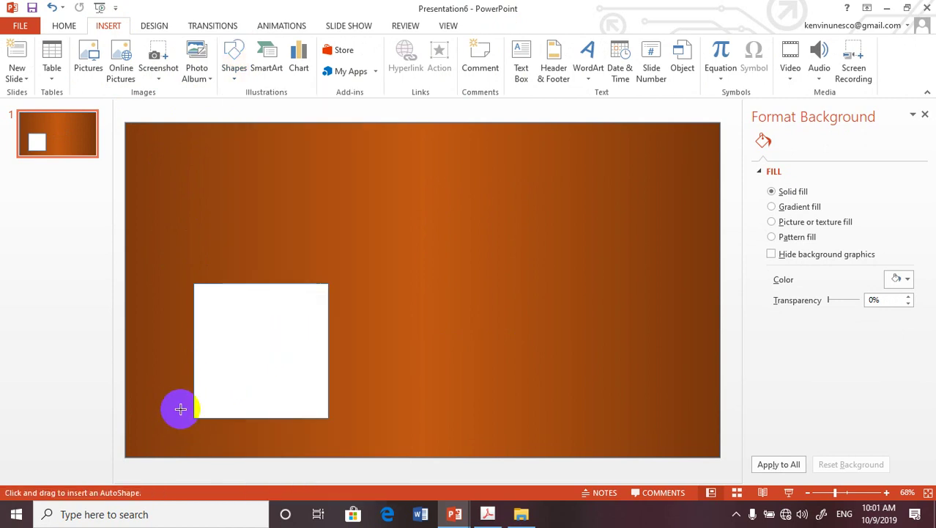
drag(194, 357, 293, 383)
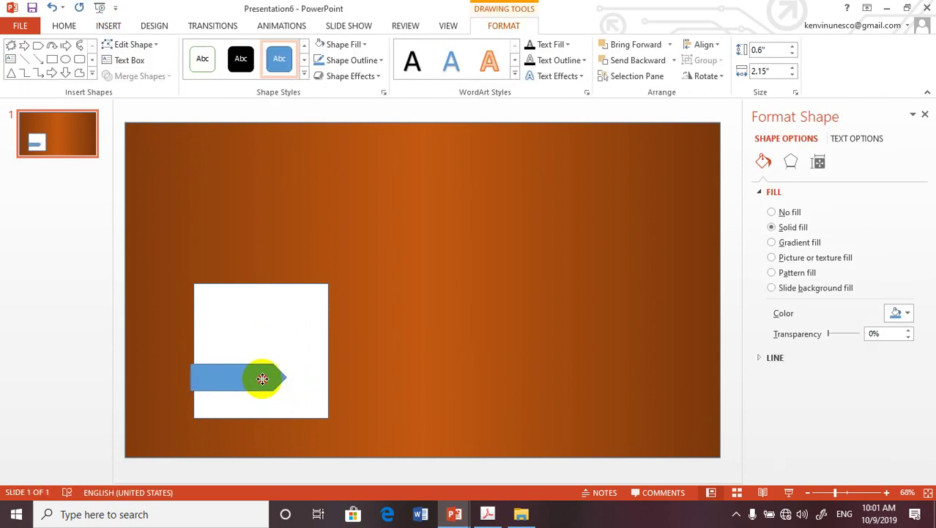
click(264, 381)
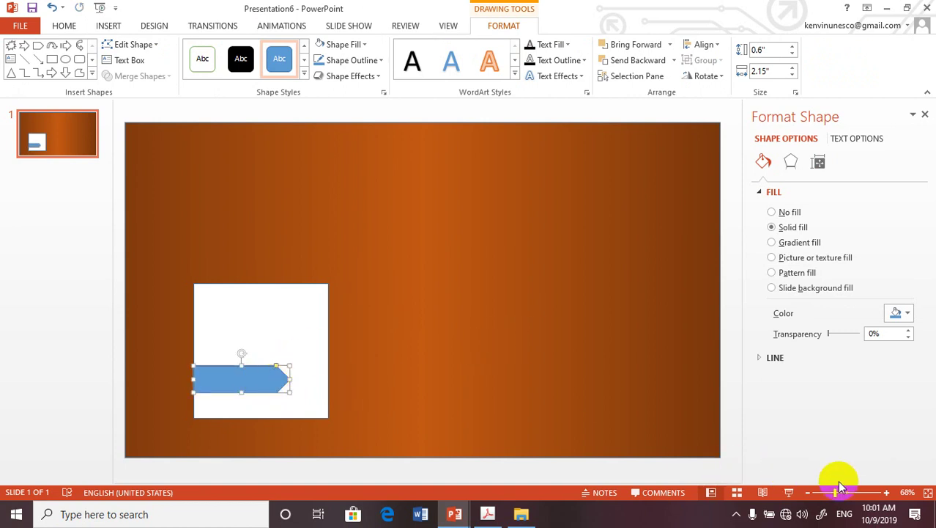
drag(841, 495, 854, 496)
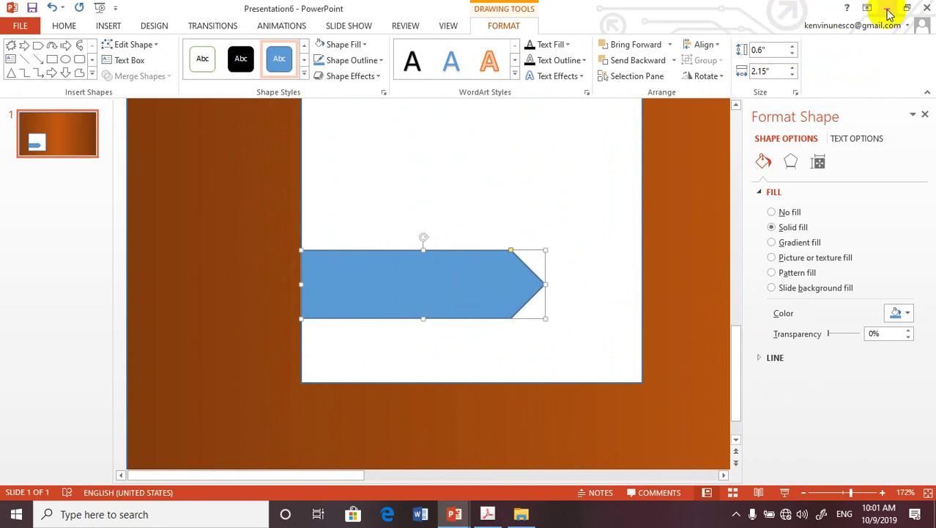
Step: Shrink the arrow to about 0.43" by 1.43" and move it up near the white square's top-left
mouse_move(819, 13)
mouse_down()
mouse_move(733, 329)
mouse_move(729, 398)
mouse_up()
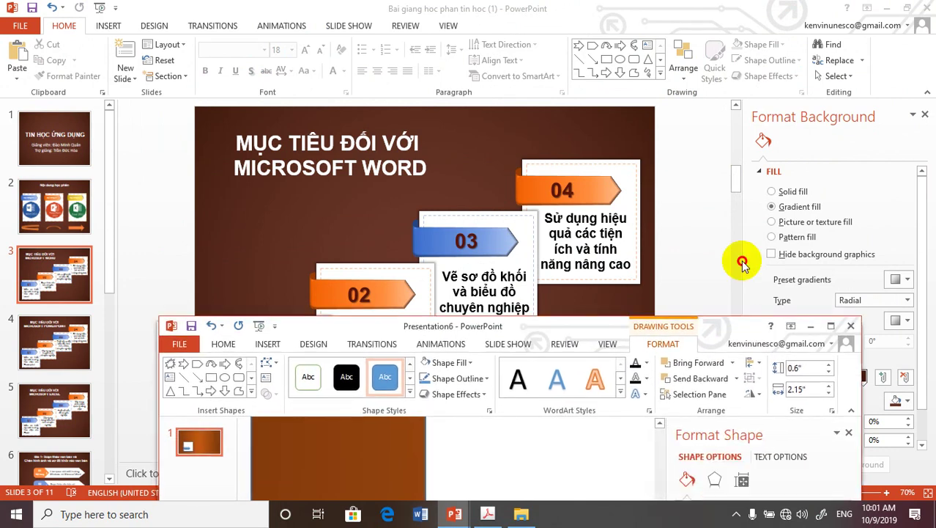
drag(729, 398, 753, 43)
drag(639, 311, 460, 304)
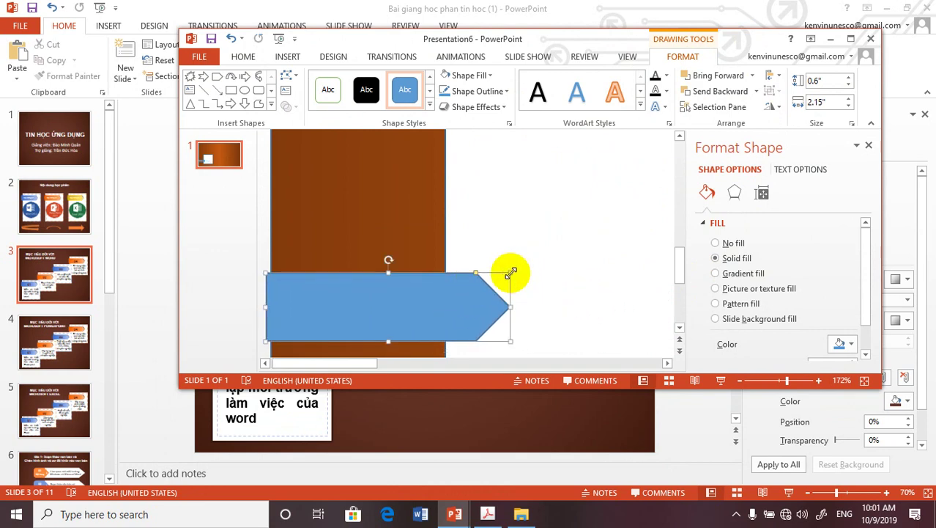
drag(511, 273, 418, 306)
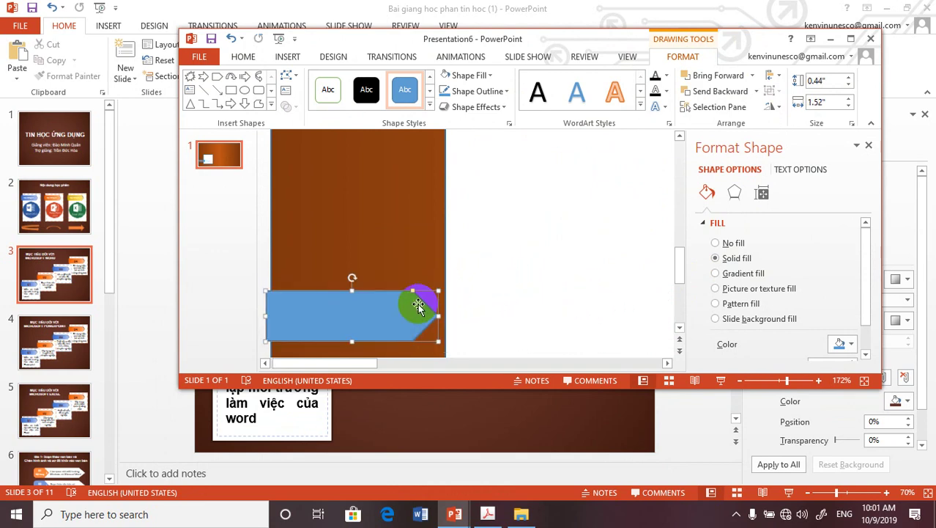
mouse_move(392, 301)
mouse_down()
mouse_move(397, 287)
mouse_move(433, 279)
mouse_up()
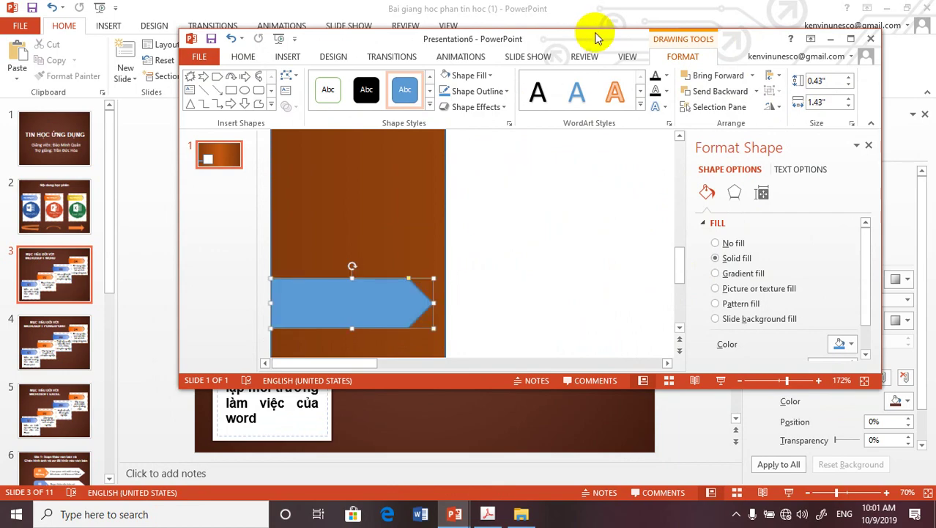
drag(596, 38, 775, 68)
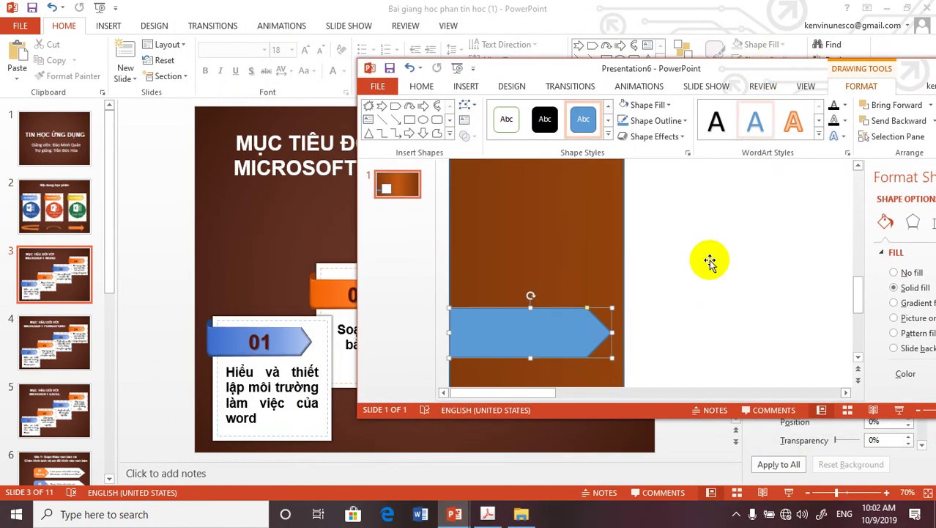
drag(568, 333, 565, 239)
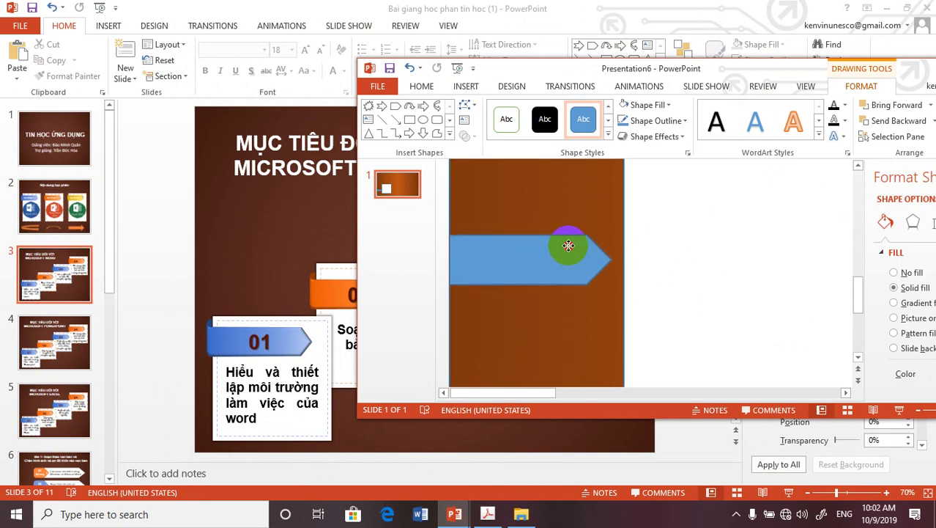
Step: Check the reference deck, then return to Presentation6 and maximize its window
click(882, 42)
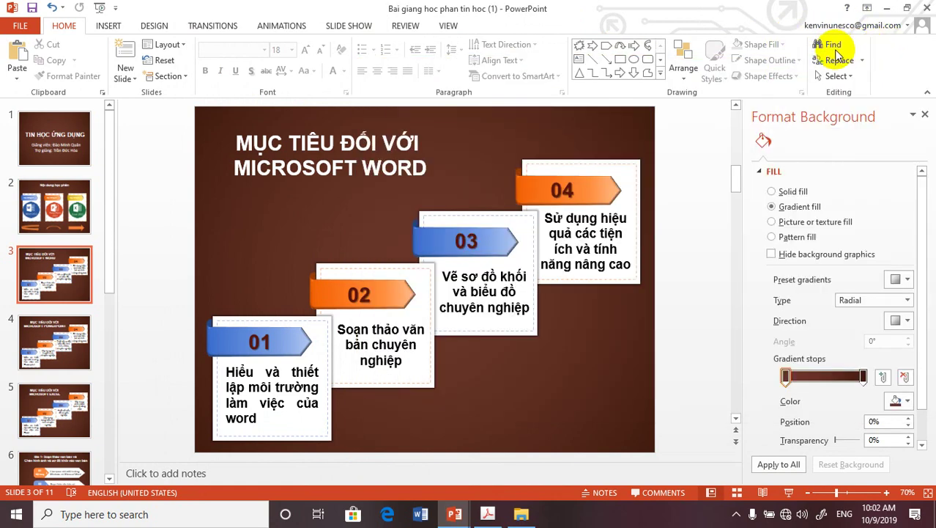
mouse_move(454, 510)
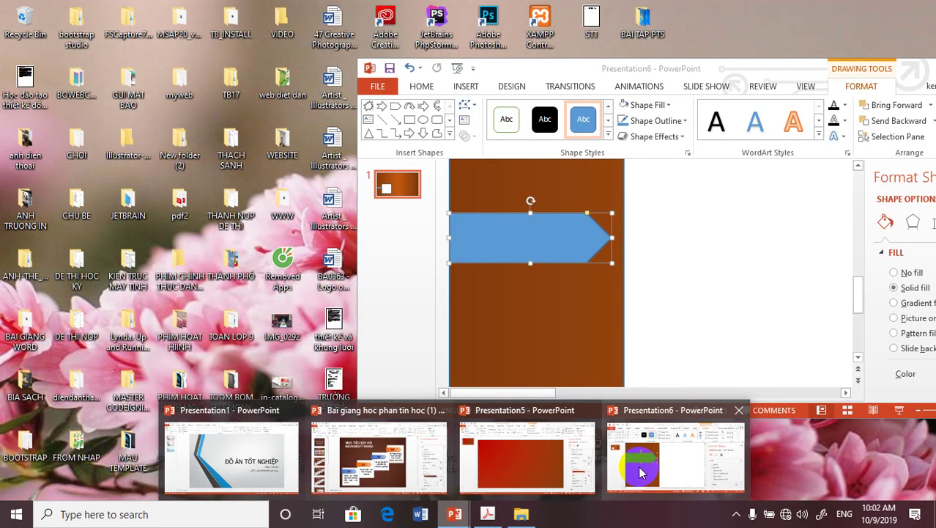
click(638, 465)
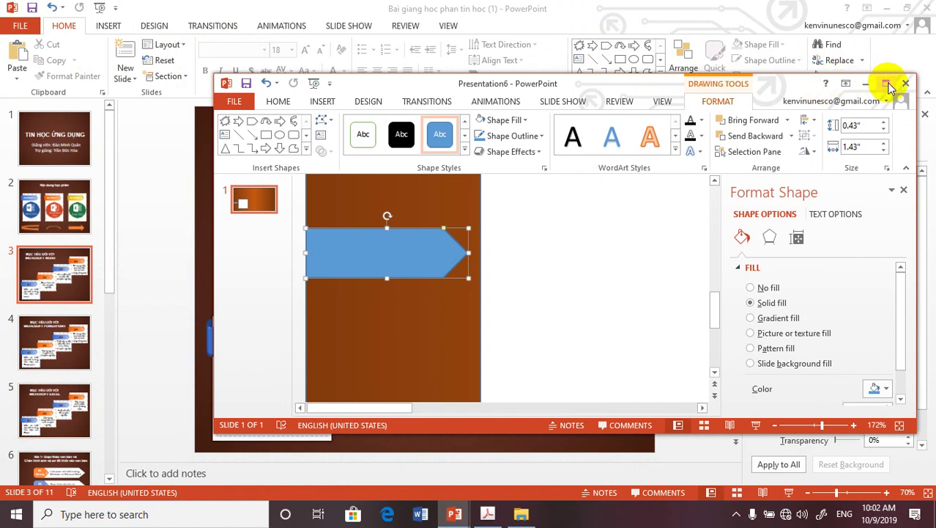
click(888, 71)
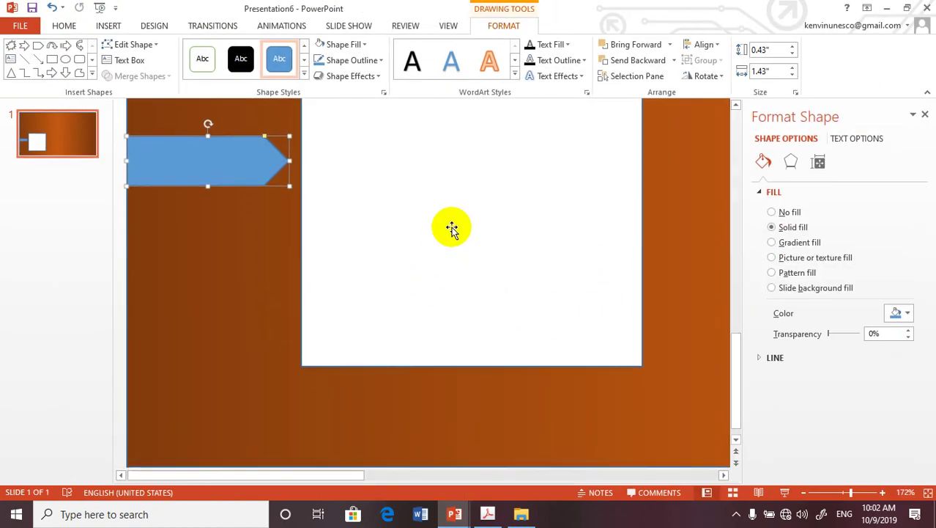
Step: Align the arrow's left end with the white square's top-left edge and widen it to 2.03"
drag(220, 217, 376, 183)
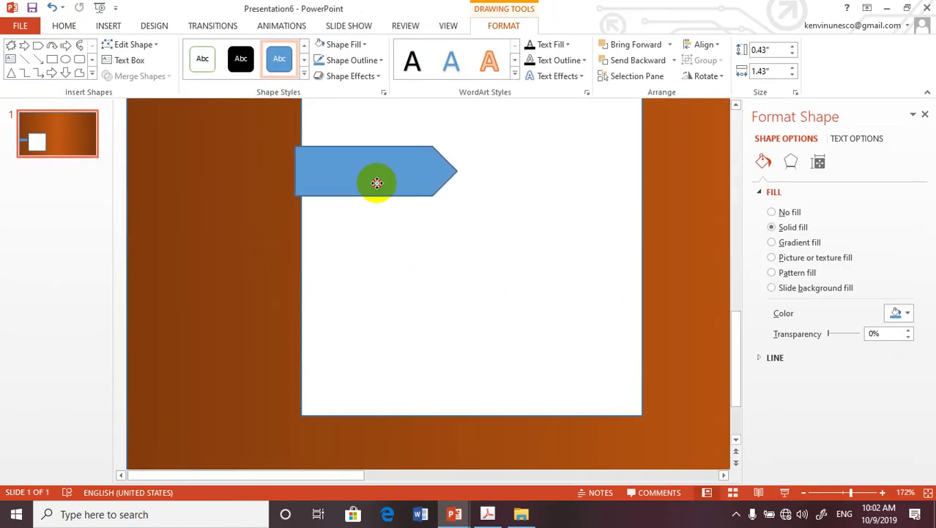
scroll(408, 256, up, 1)
drag(398, 226, 399, 205)
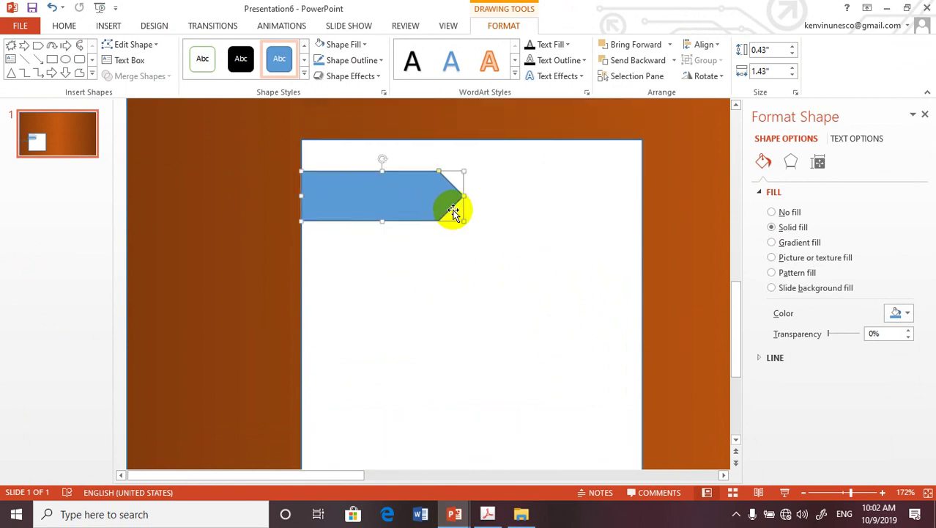
drag(464, 197, 531, 197)
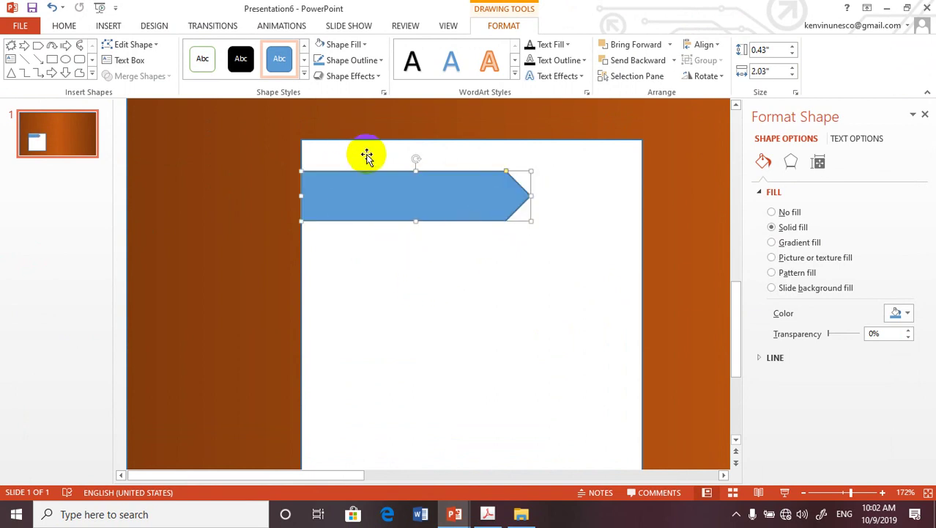
Step: Give the arrow a Linear Right gradient, dark blue fading to a light blue last stop
click(364, 46)
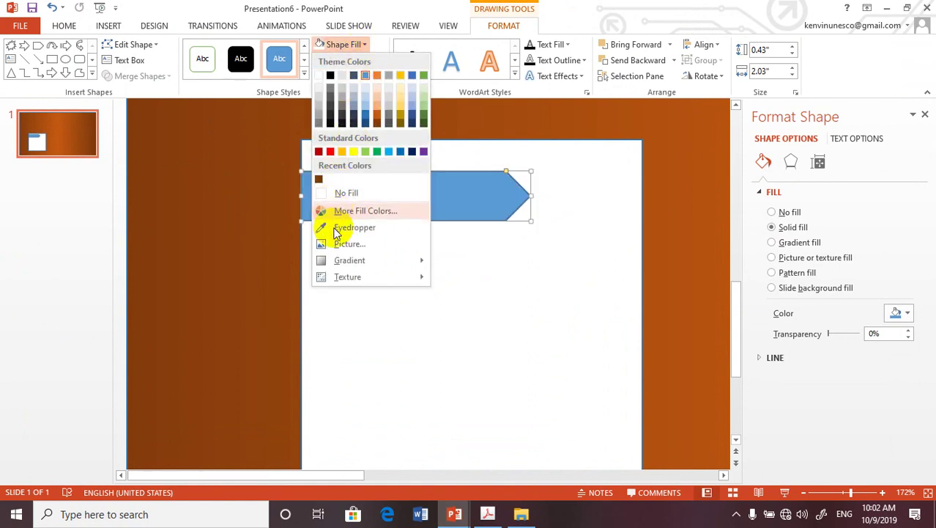
mouse_move(366, 263)
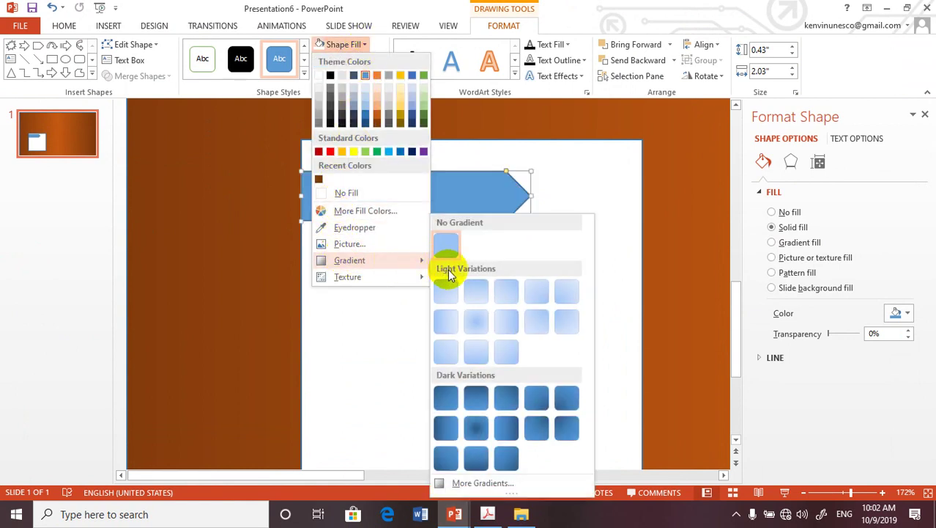
click(442, 432)
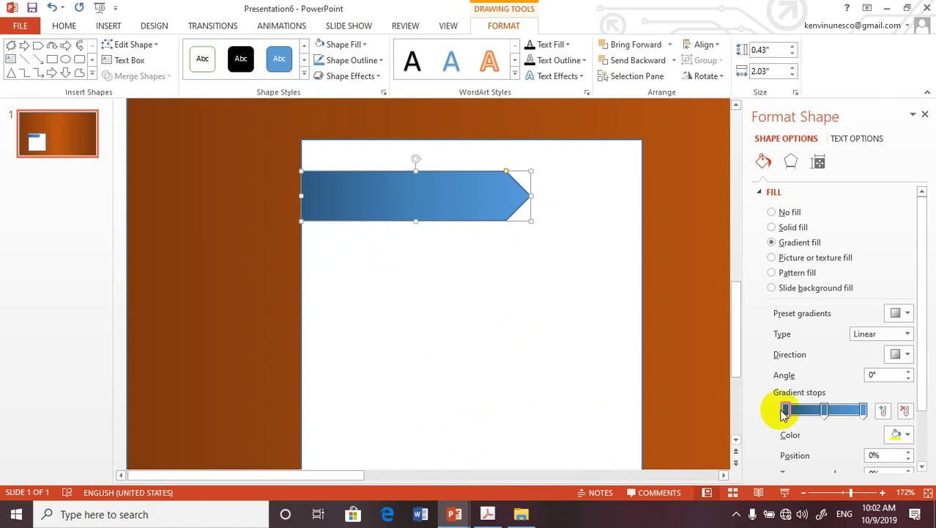
click(865, 412)
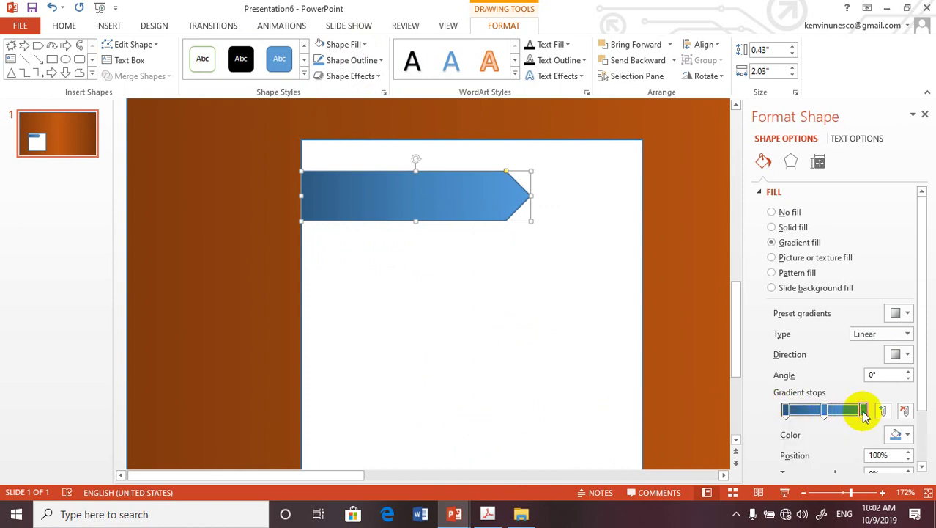
click(908, 436)
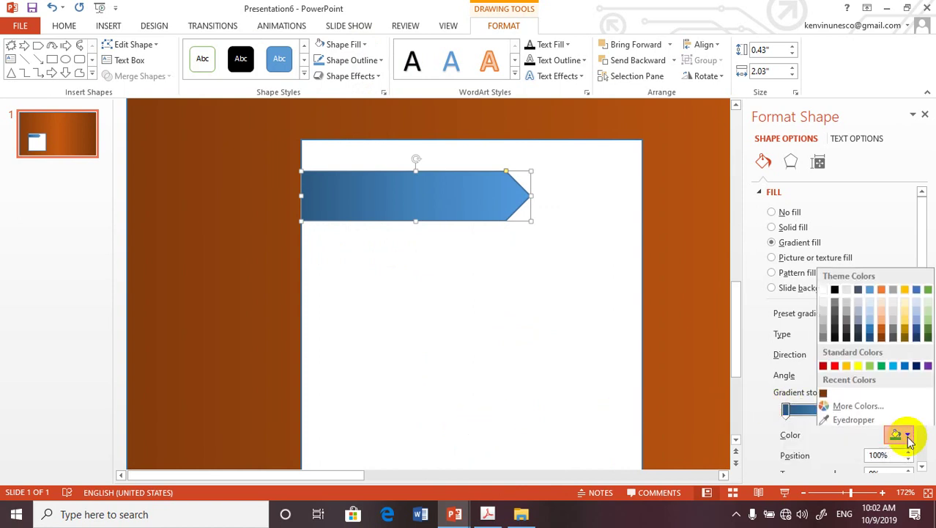
click(871, 315)
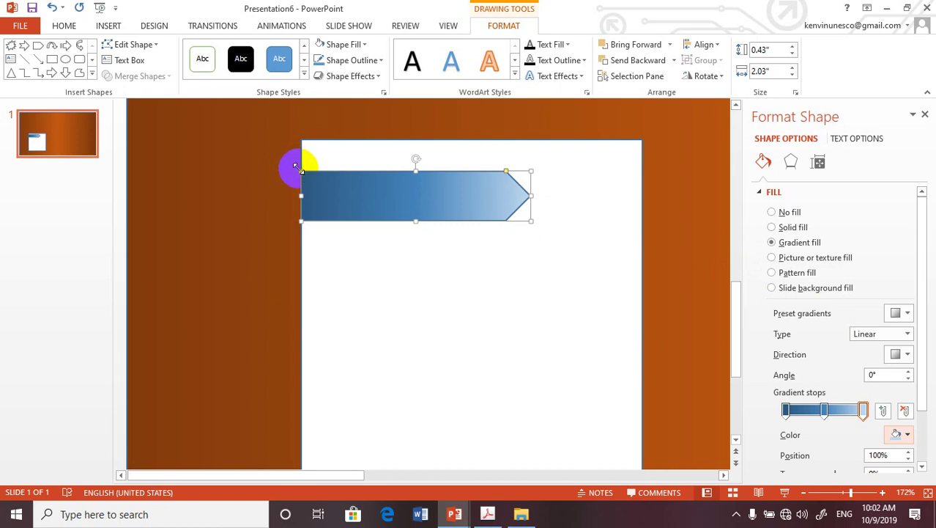
click(907, 7)
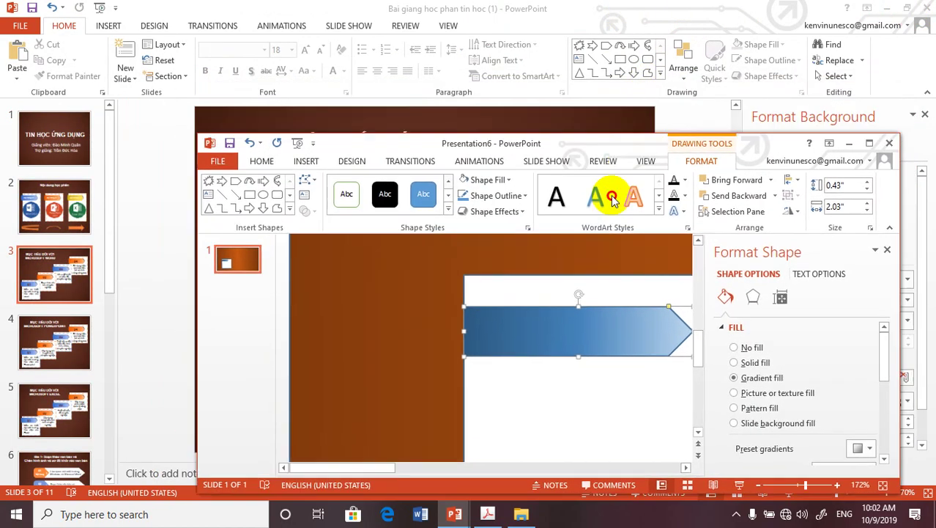
Step: Bring the reference deck forward, zoom in, and select its blue 03 banner to see its gradient
drag(652, 87, 587, 341)
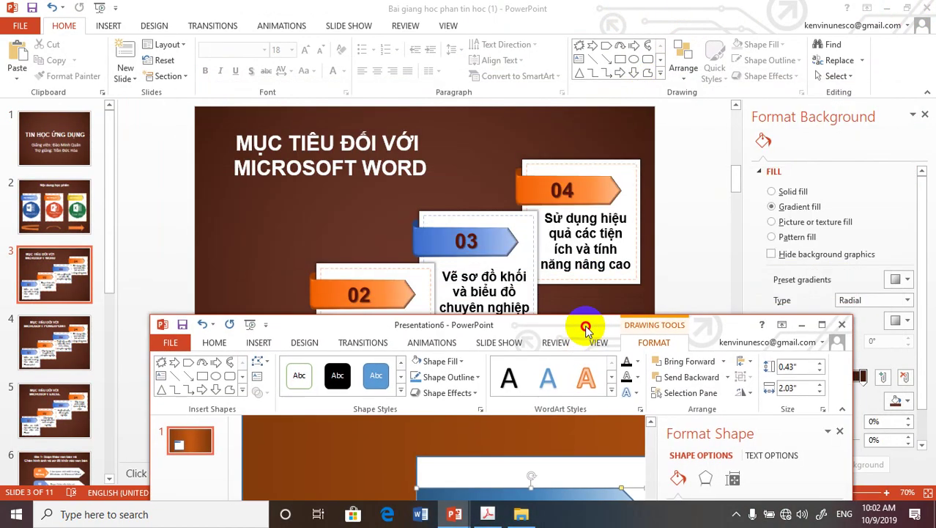
click(424, 235)
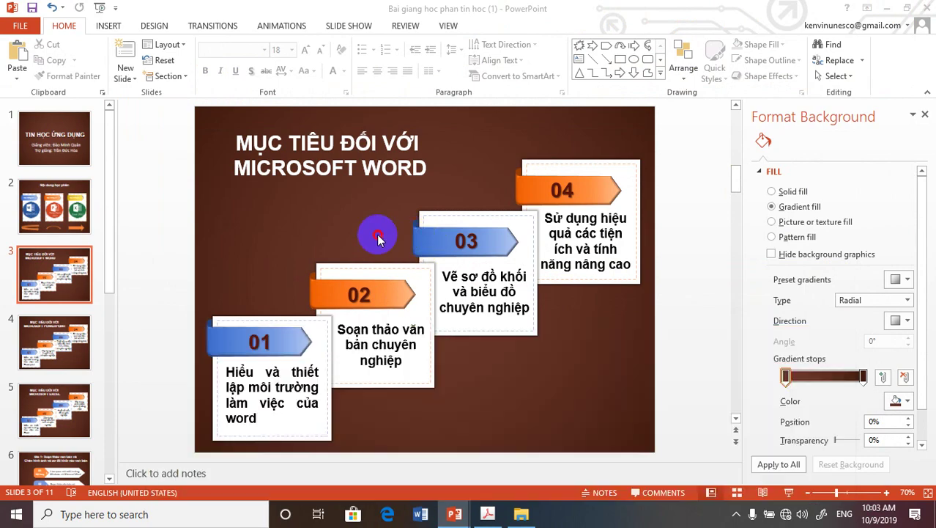
drag(839, 493, 851, 492)
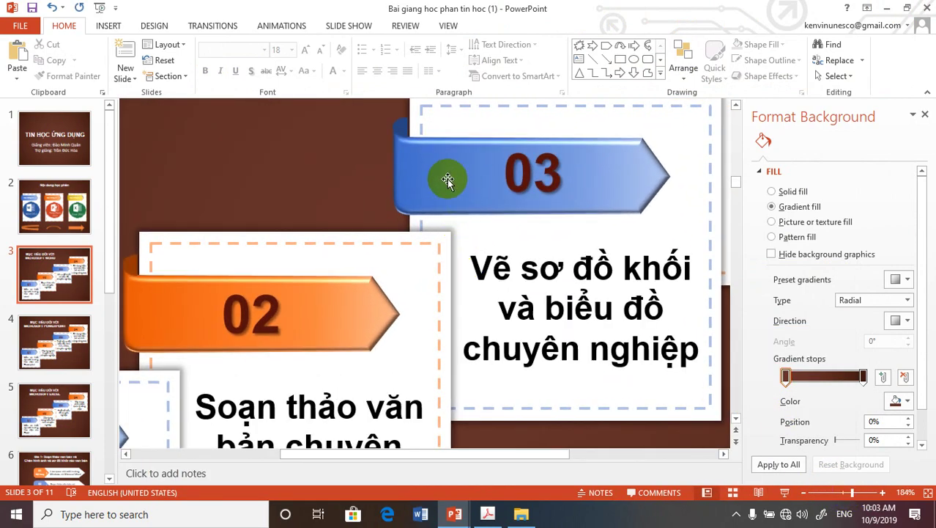
click(404, 145)
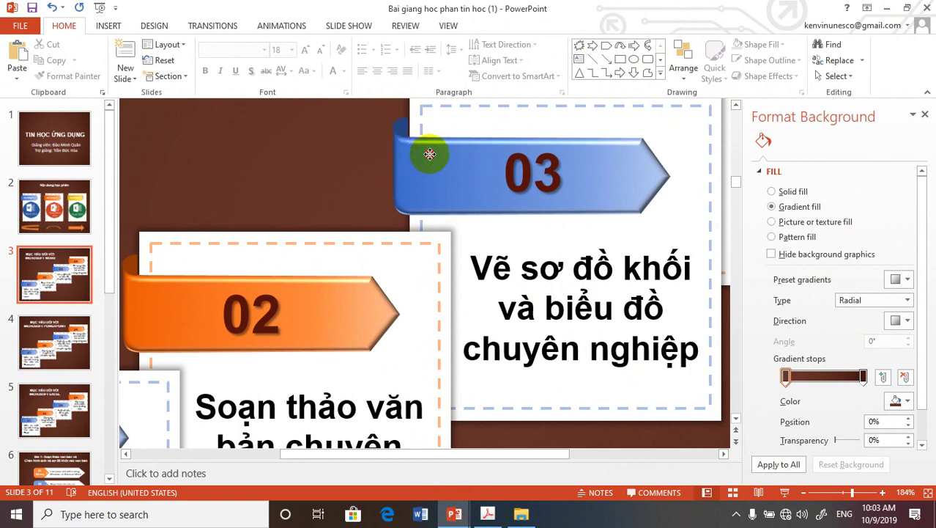
click(431, 153)
double_click(438, 157)
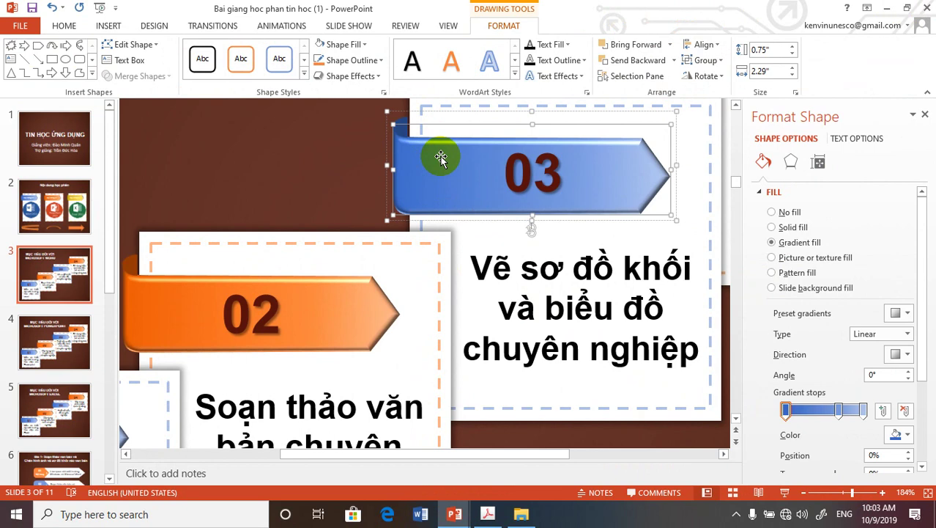
Step: Shift the 03 banner right and back, then shrink the reference window and return to Presentation6
drag(441, 156, 472, 165)
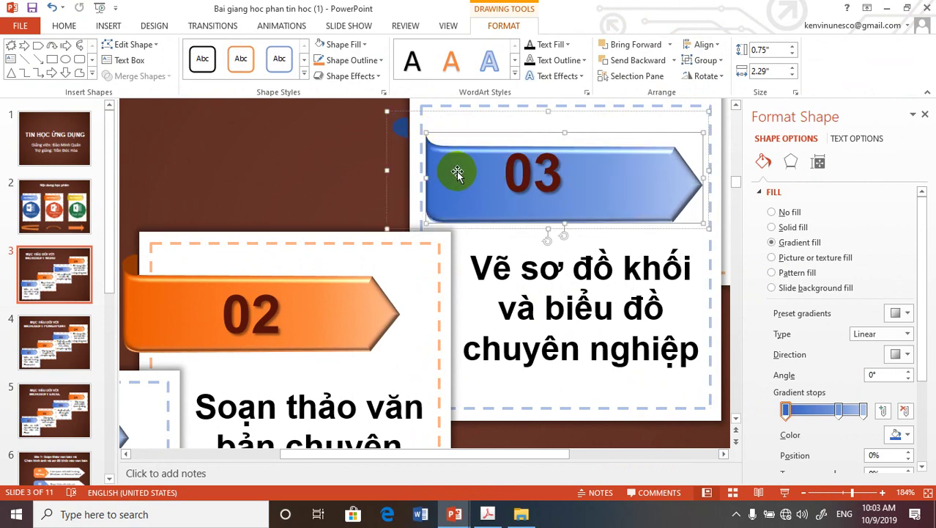
drag(455, 171, 423, 162)
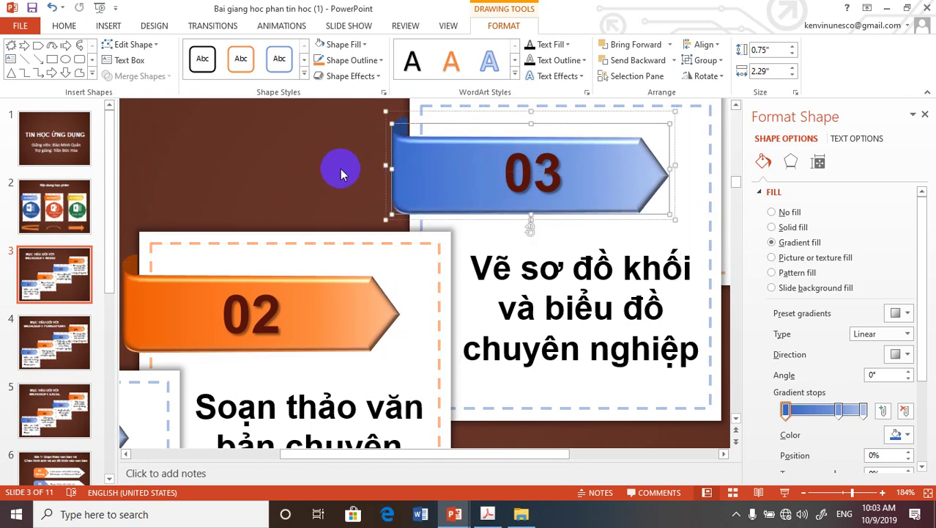
click(906, 9)
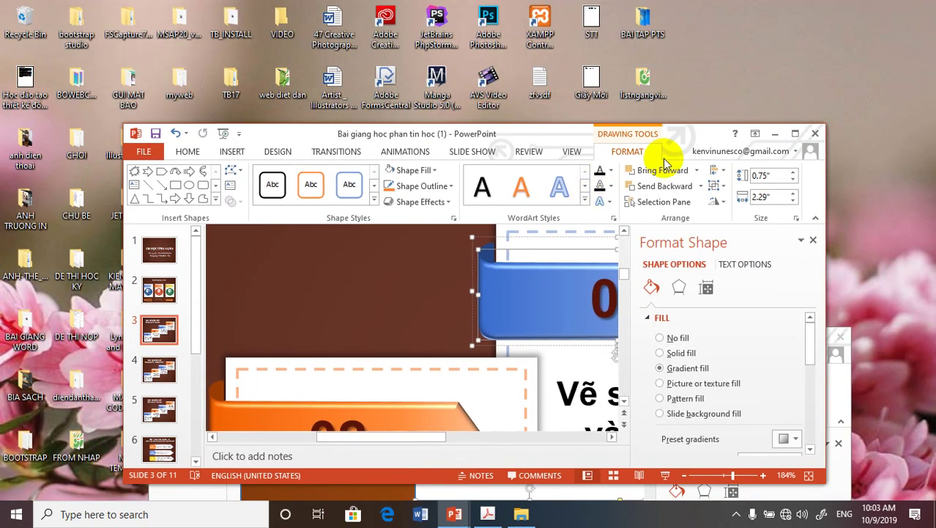
drag(550, 132, 499, 30)
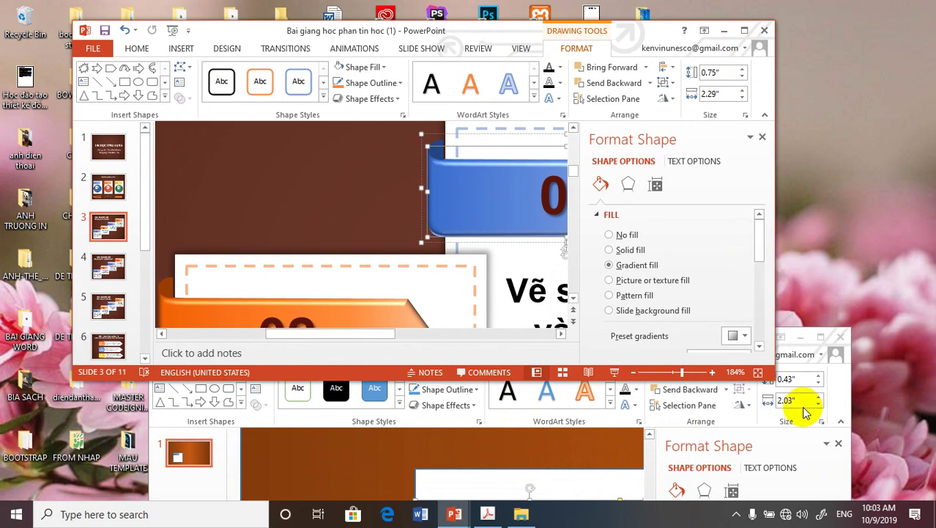
click(795, 450)
Step: At about 292% zoom, pull the arrow's top-left and bottom-left vertices left onto the brown border
click(820, 338)
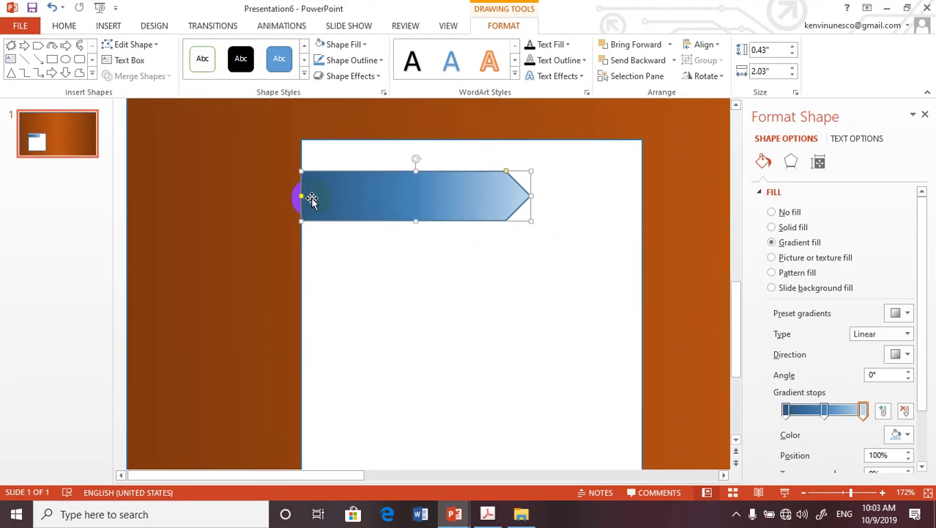
scroll(310, 198, up, 1)
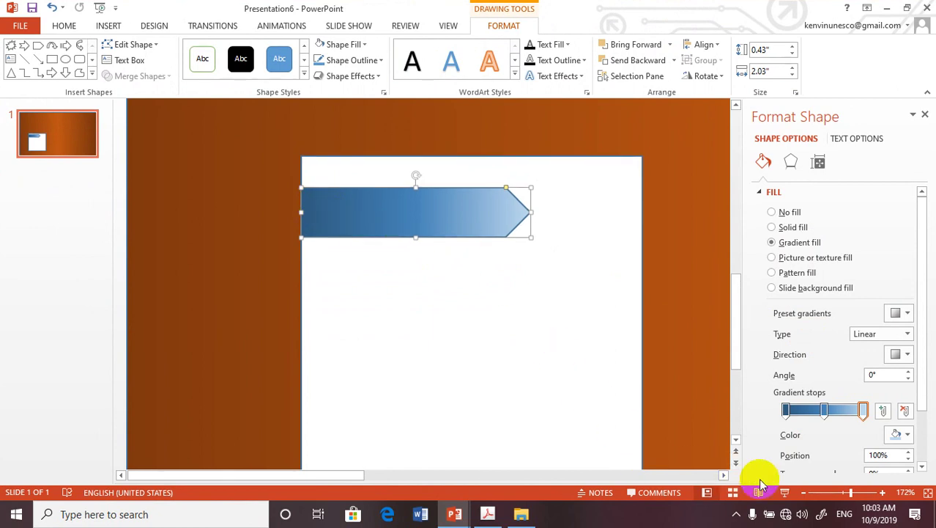
drag(852, 495, 864, 492)
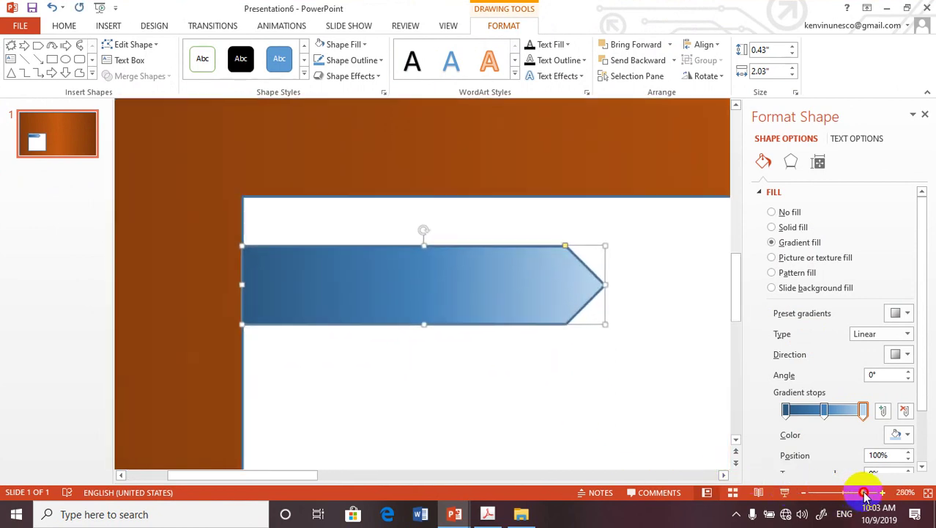
right_click(258, 265)
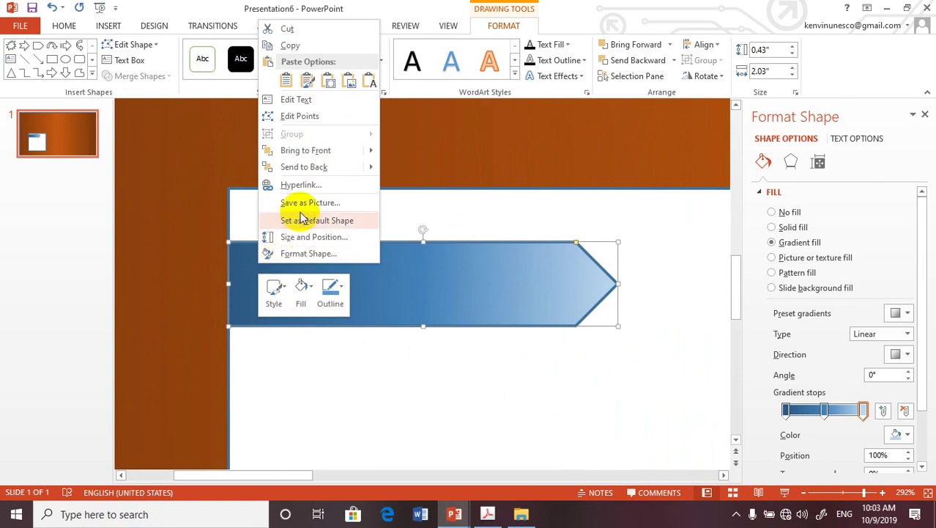
click(287, 117)
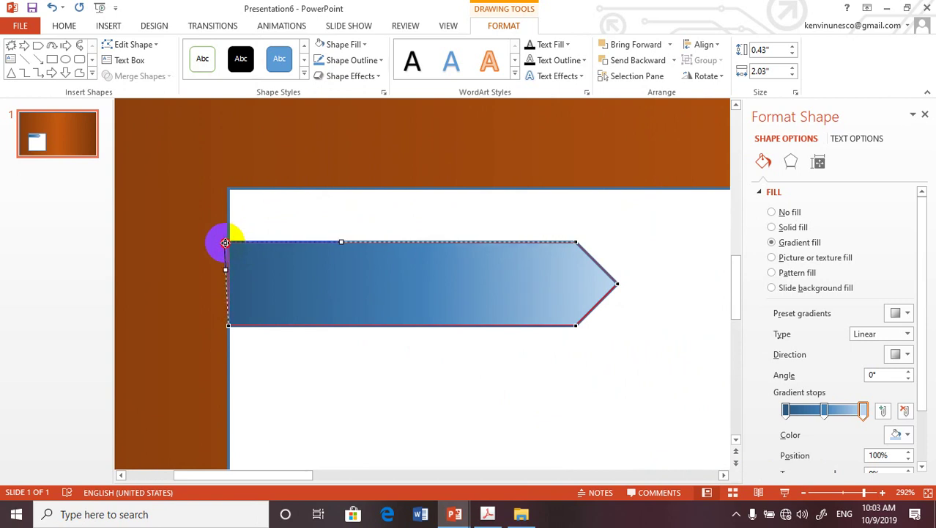
drag(222, 240, 220, 240)
click(228, 323)
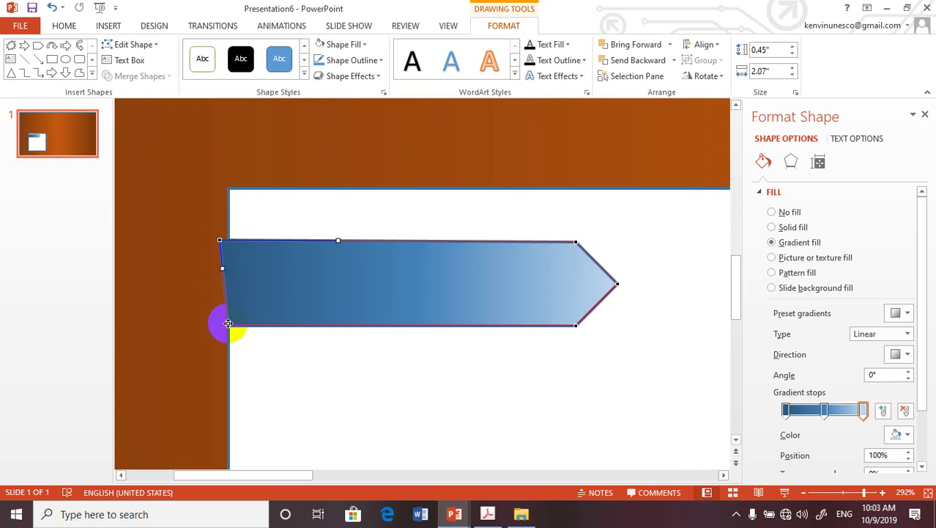
drag(229, 324, 219, 324)
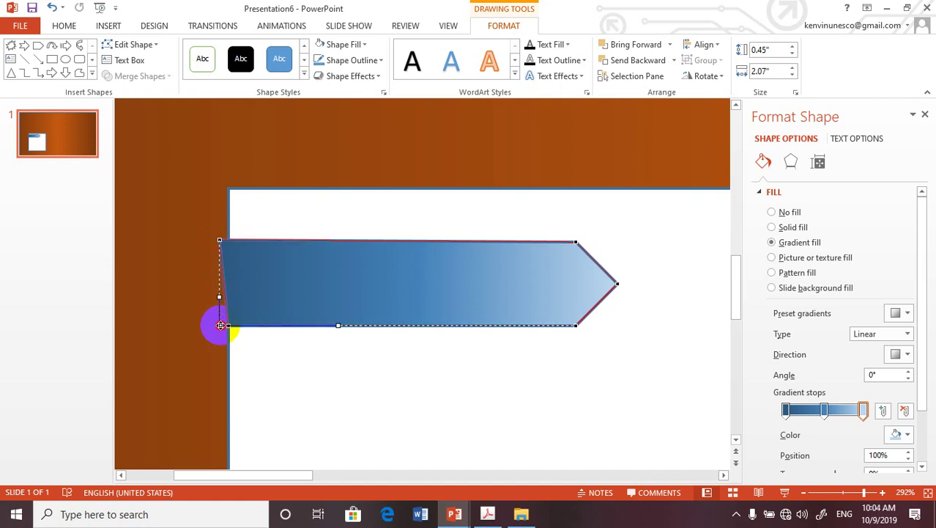
drag(269, 305, 352, 289)
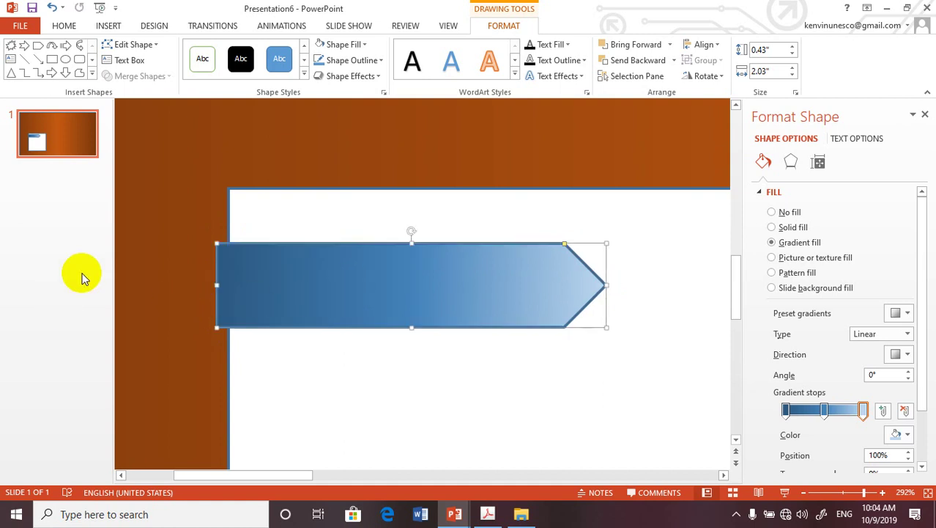
drag(167, 282, 223, 285)
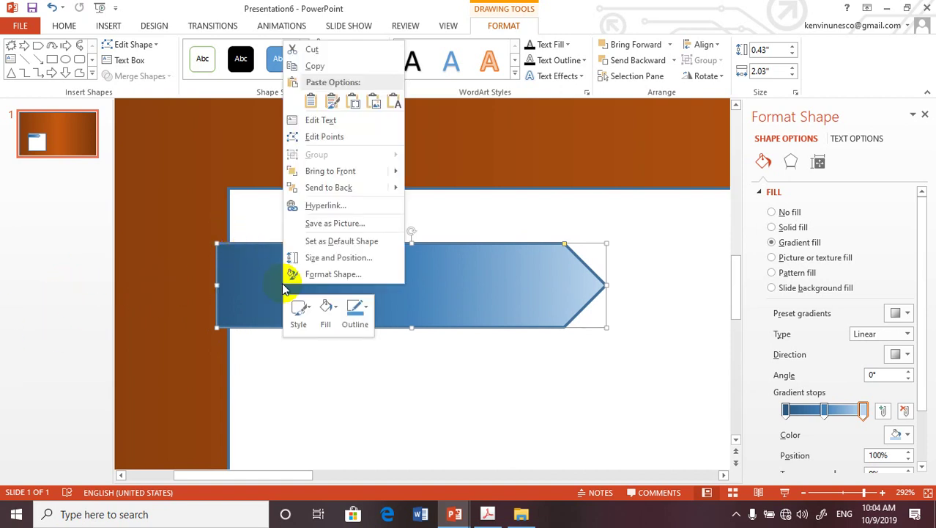
Step: In Edit Points, shift the arrow's top-left vertex slightly left and lift it above the top edge
right_click(283, 285)
click(309, 136)
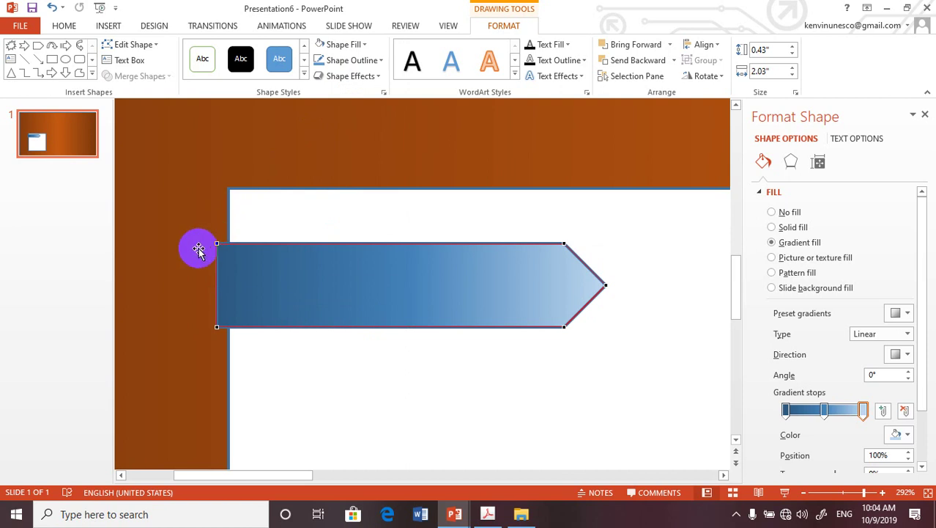
scroll(202, 257, up, 1)
scroll(212, 284, down, 1)
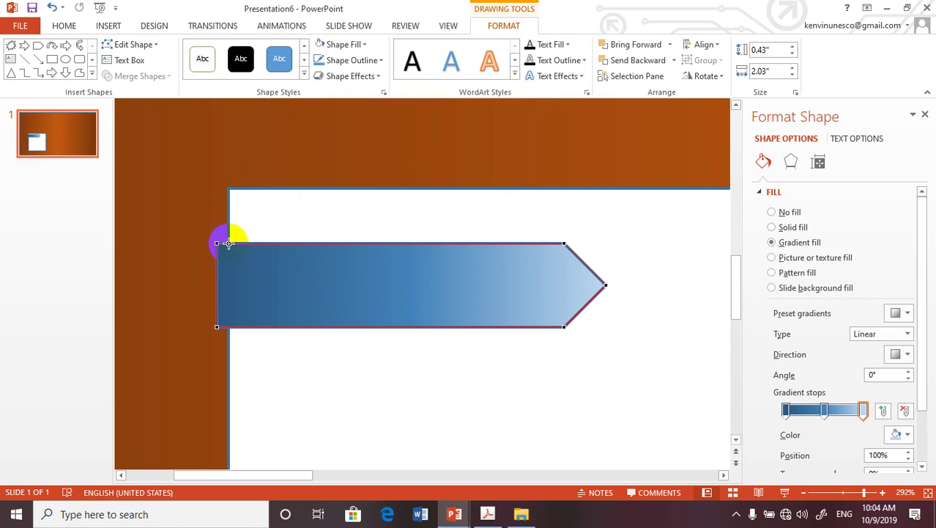
click(228, 243)
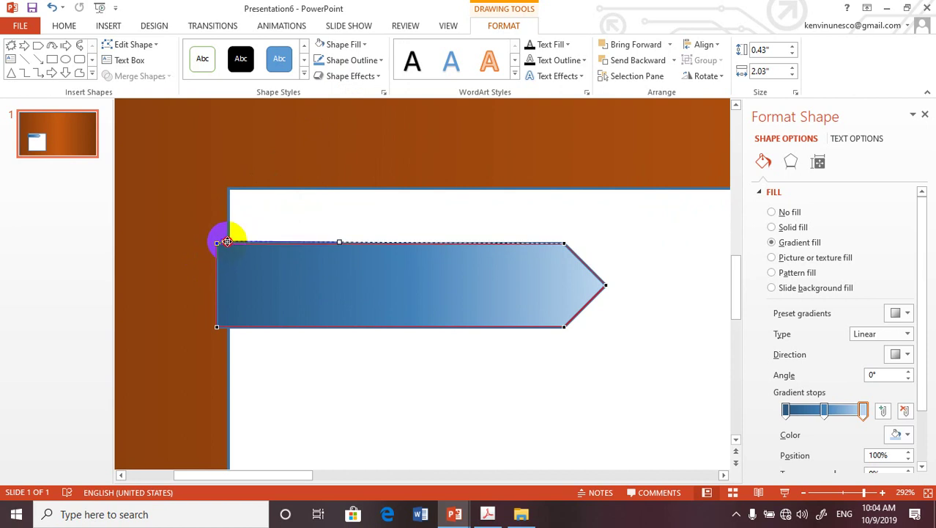
drag(227, 241, 229, 243)
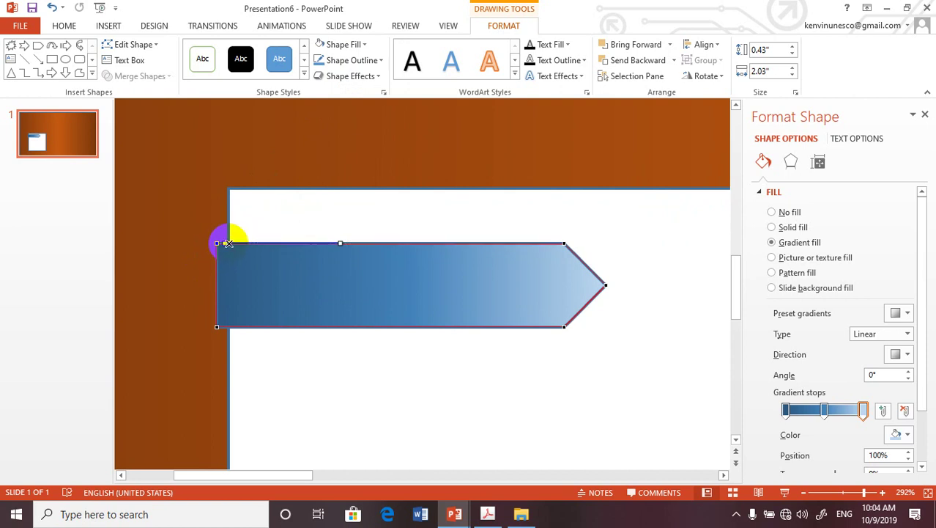
click(229, 242)
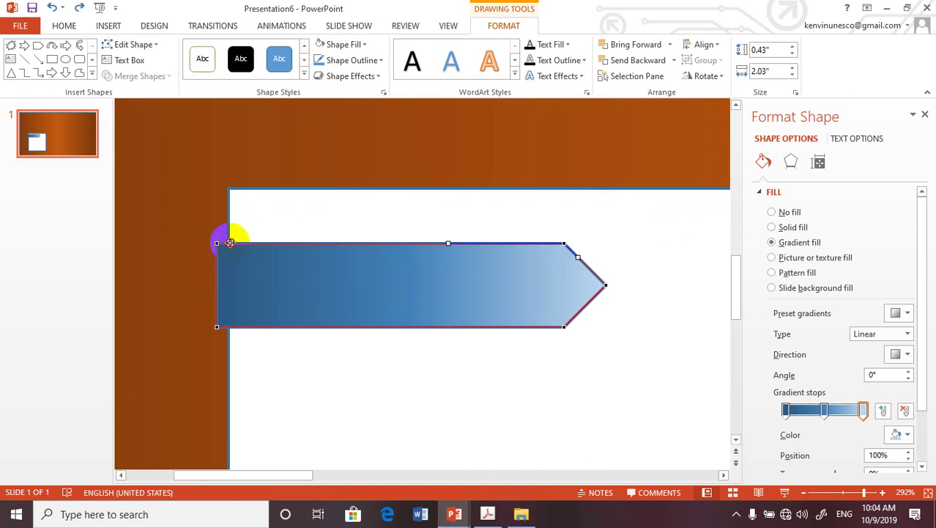
click(238, 243)
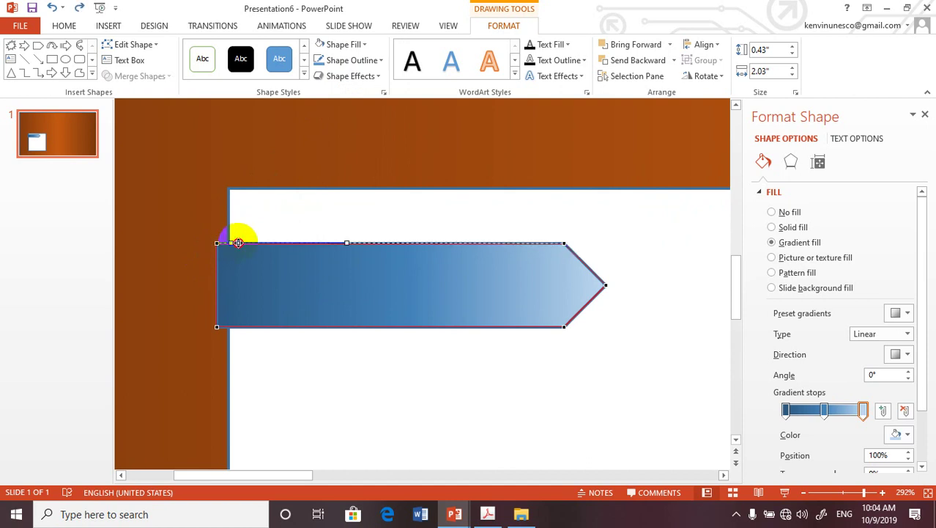
drag(238, 243, 217, 243)
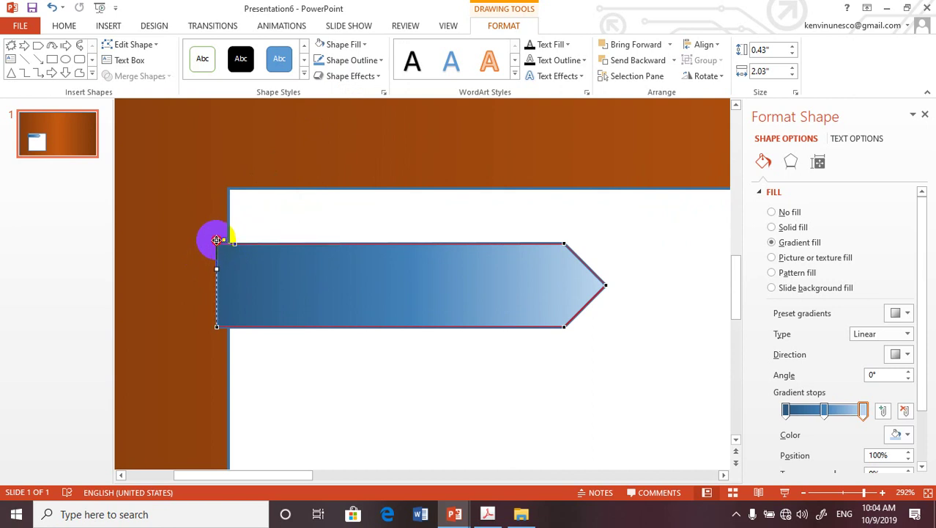
click(217, 238)
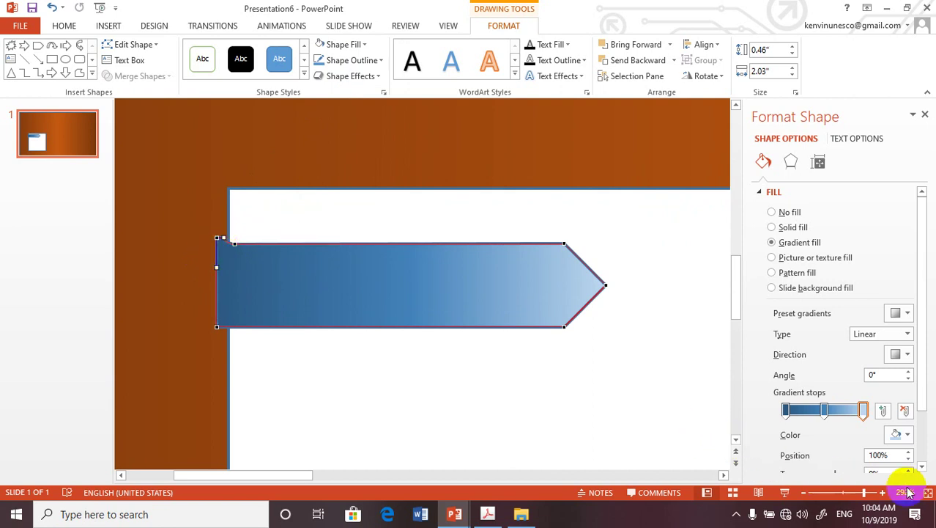
Step: At 364% zoom, pull the top-left vertex slightly down to refine the tab, then deselect
drag(866, 493, 873, 492)
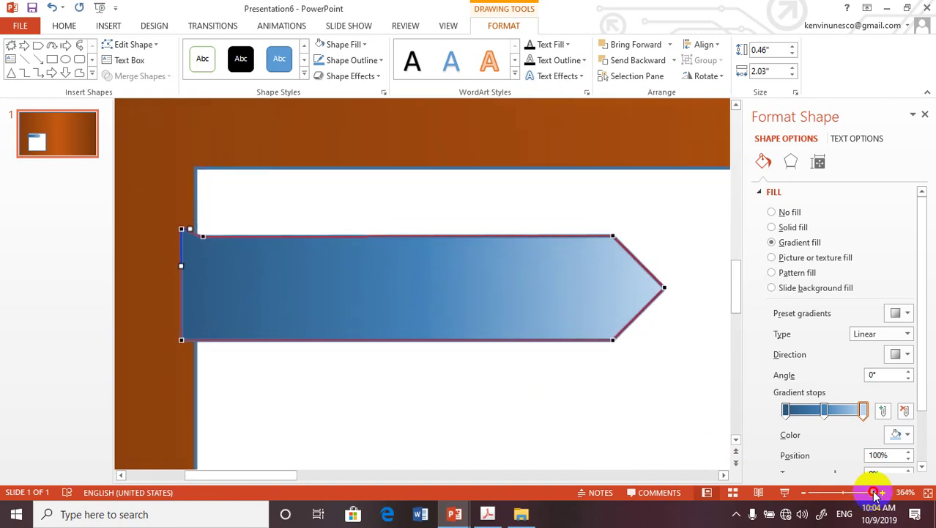
click(183, 231)
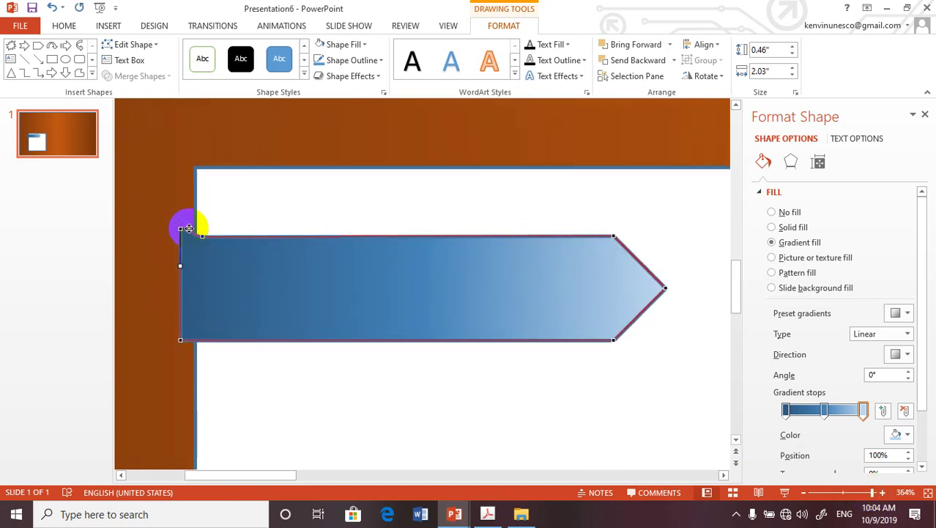
drag(189, 229, 182, 235)
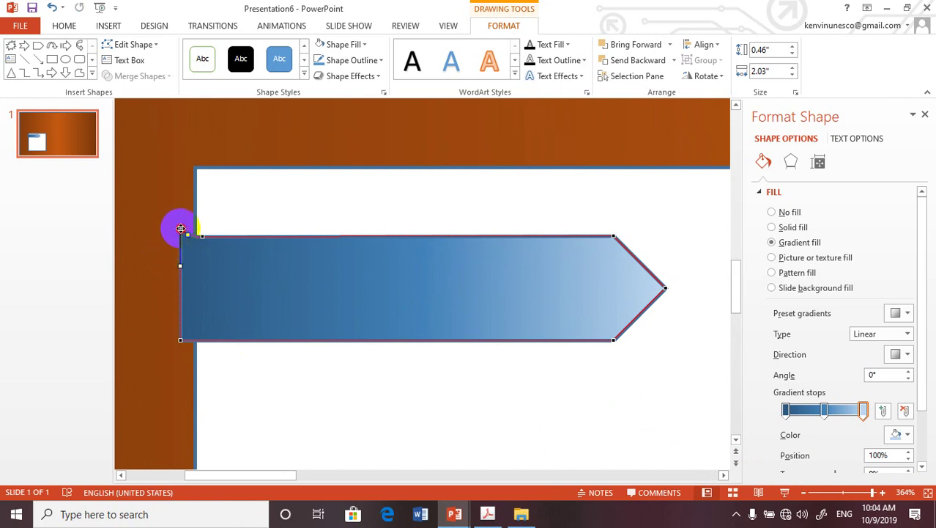
click(167, 332)
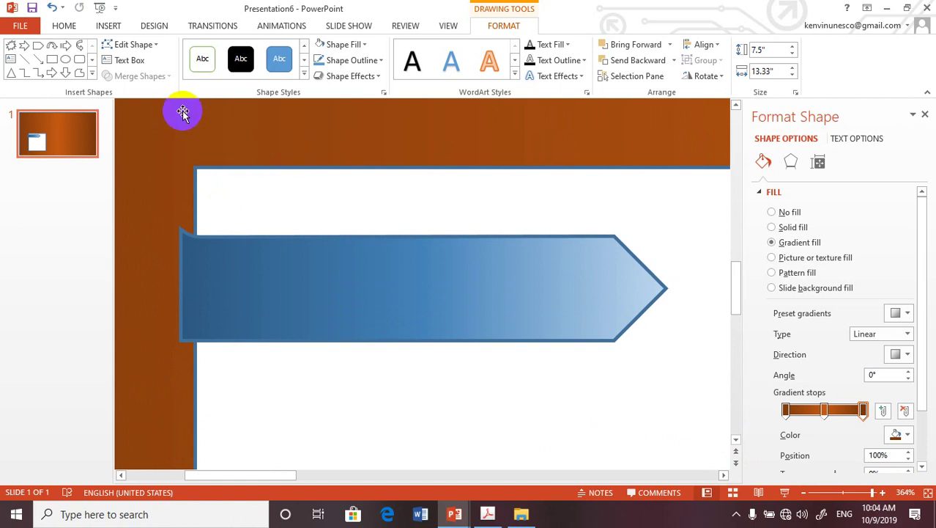
Step: Place a tiny flowchart shape at the arrow's corner, adjusting zoom to about 334%
click(51, 60)
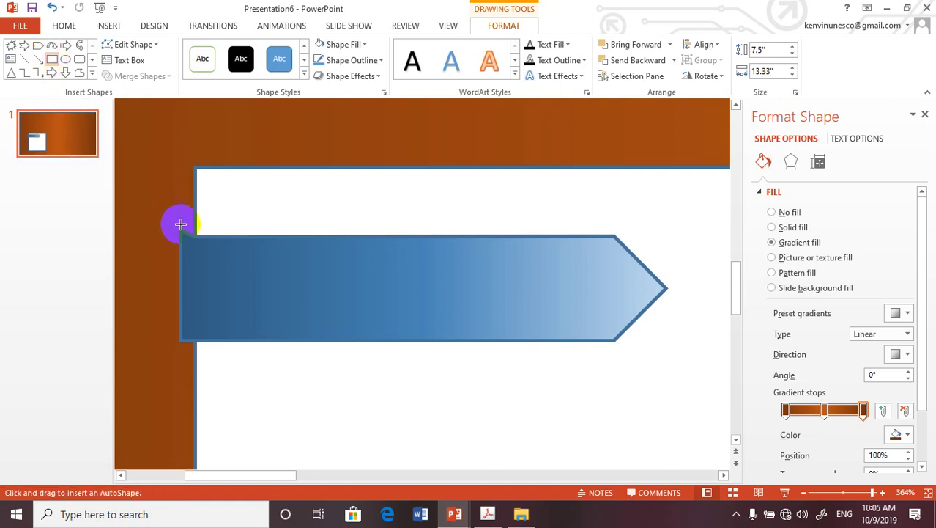
click(92, 73)
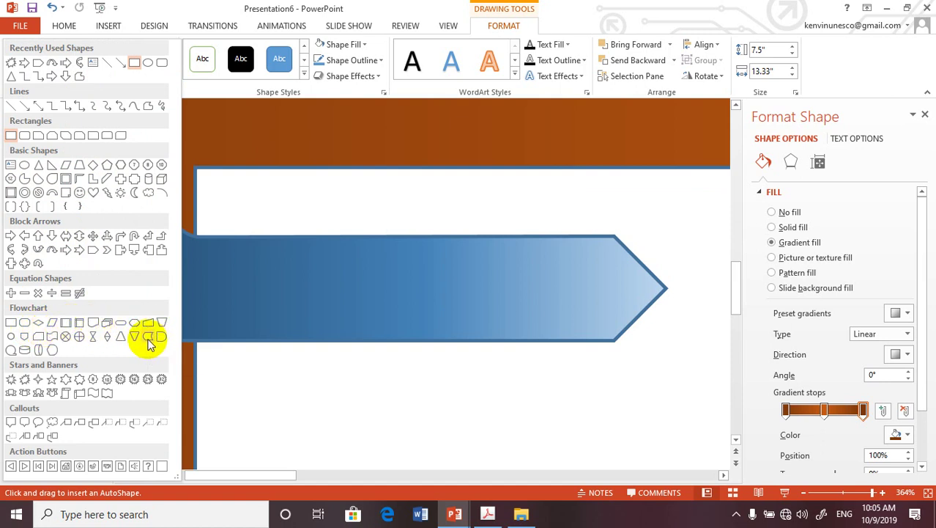
click(149, 341)
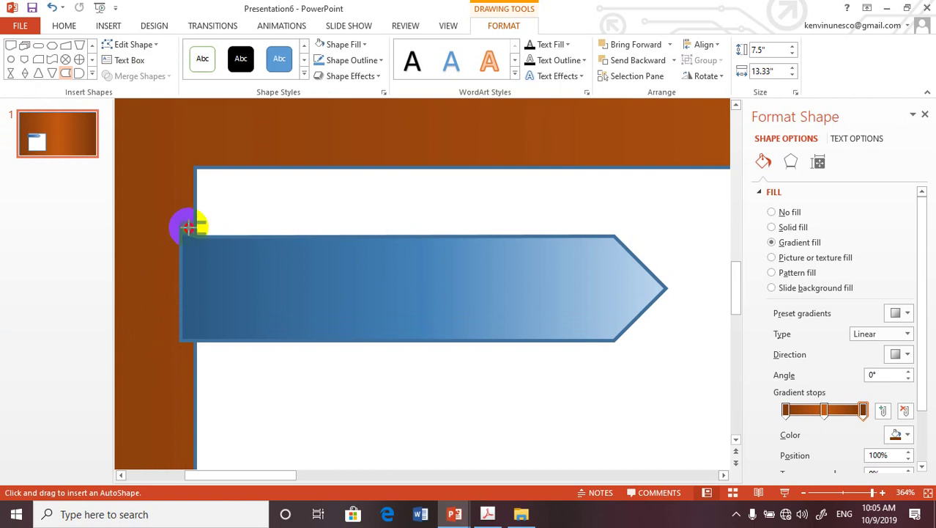
click(184, 224)
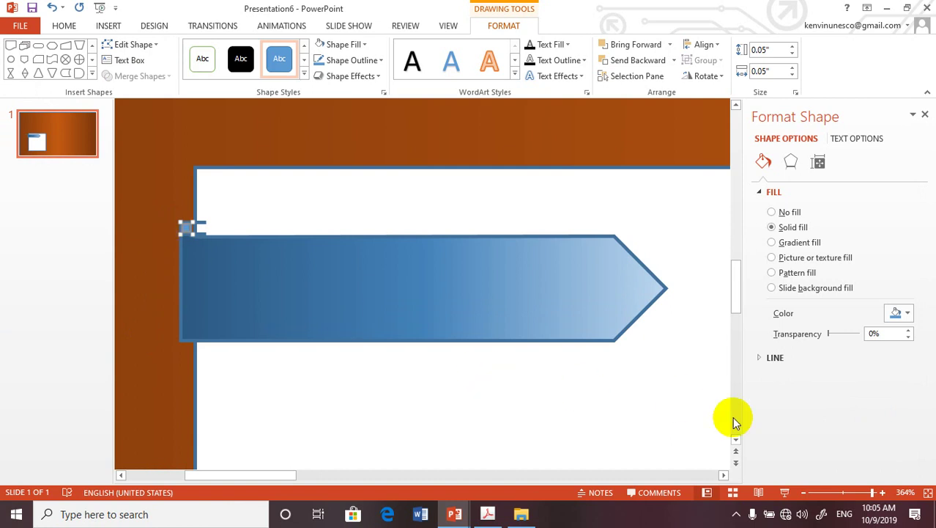
click(876, 496)
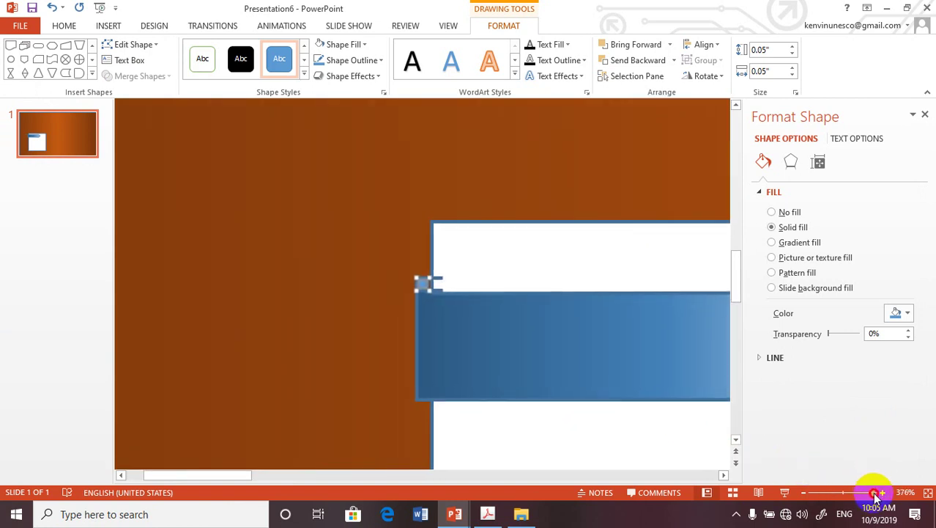
scroll(410, 326, up, 1)
scroll(469, 328, down, 2)
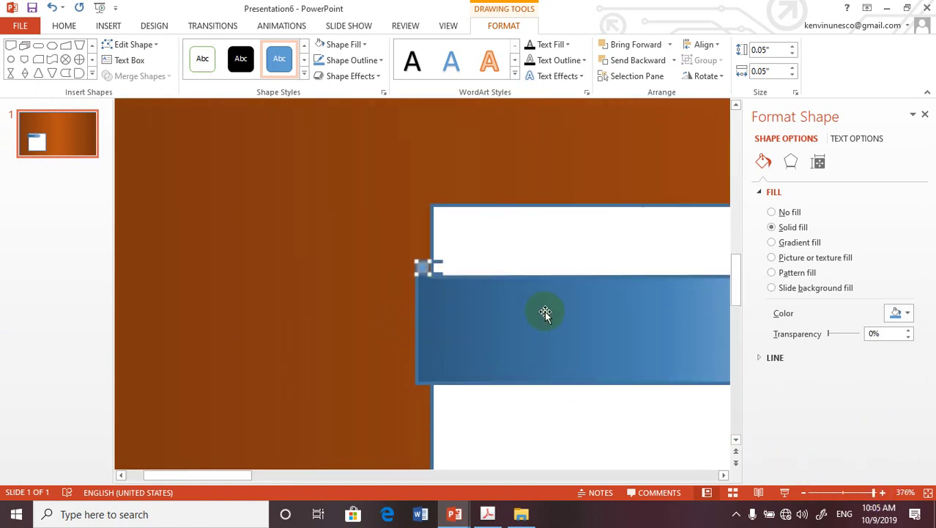
scroll(545, 313, down, 2)
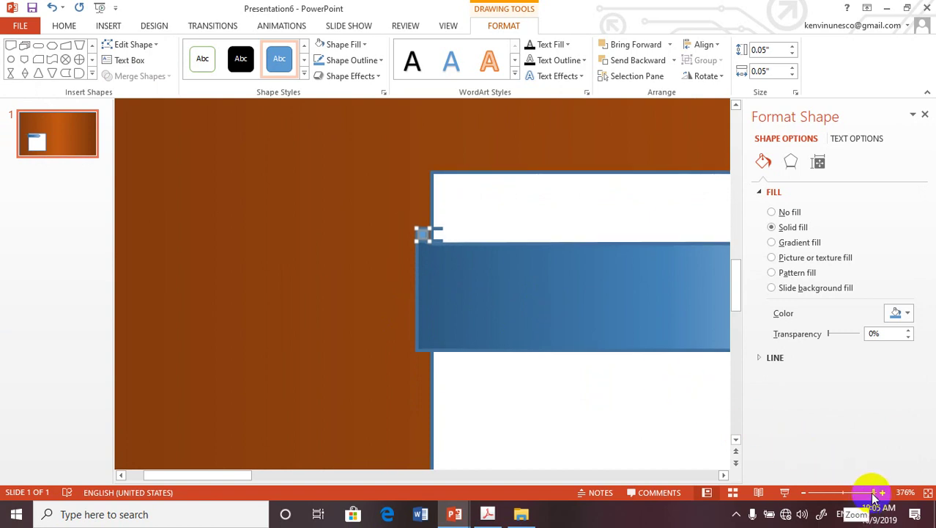
drag(874, 496, 871, 496)
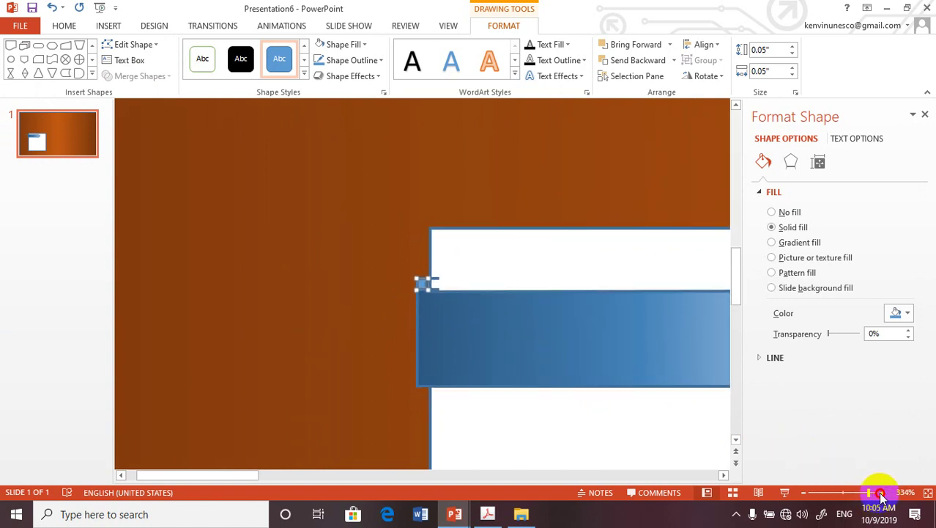
click(473, 329)
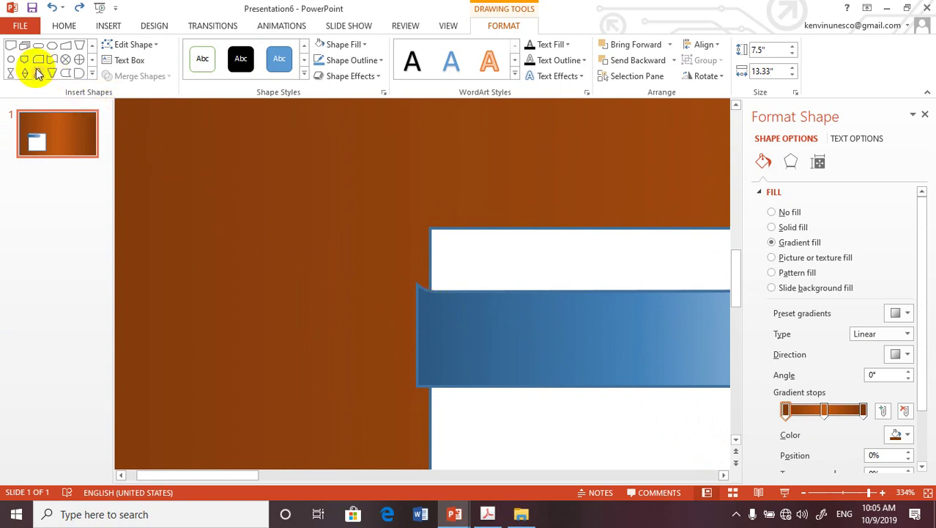
Step: Draw a small plain rectangle above the white square's left end and bring up its context menu
click(93, 74)
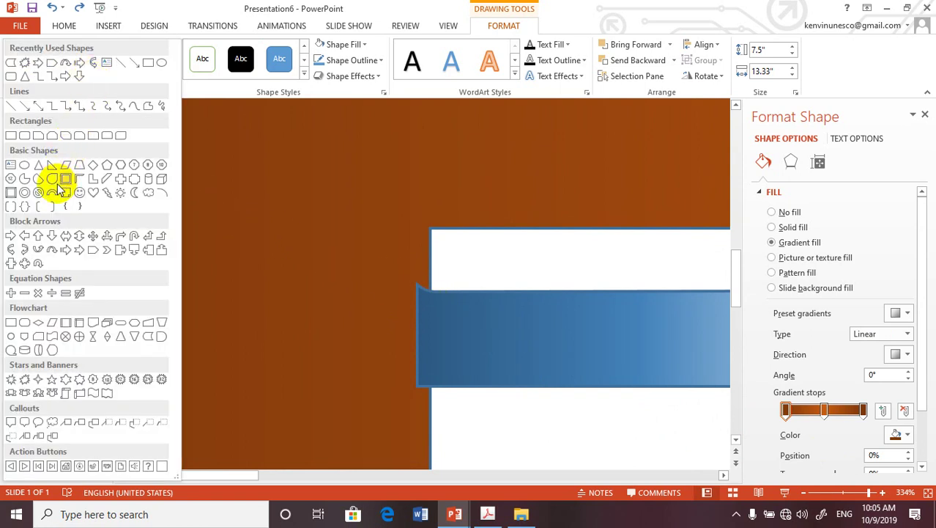
click(12, 139)
drag(282, 175, 368, 226)
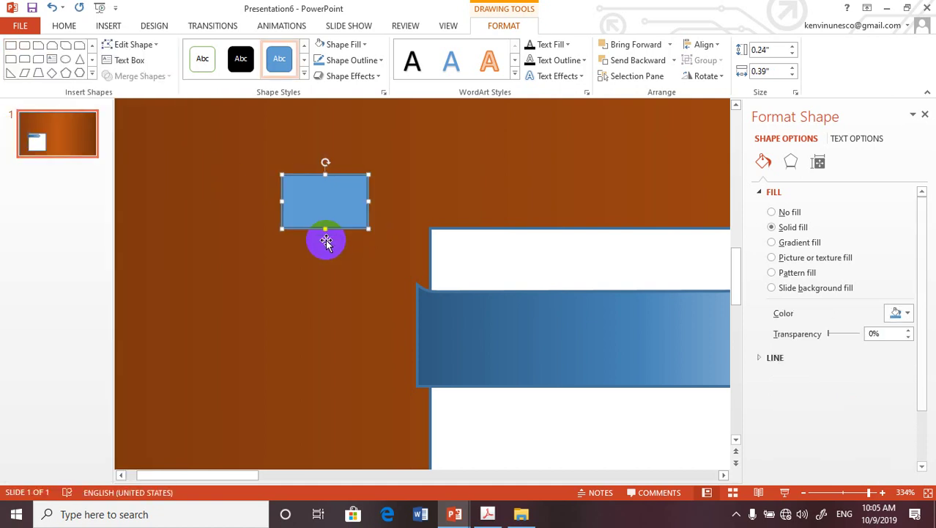
right_click(334, 195)
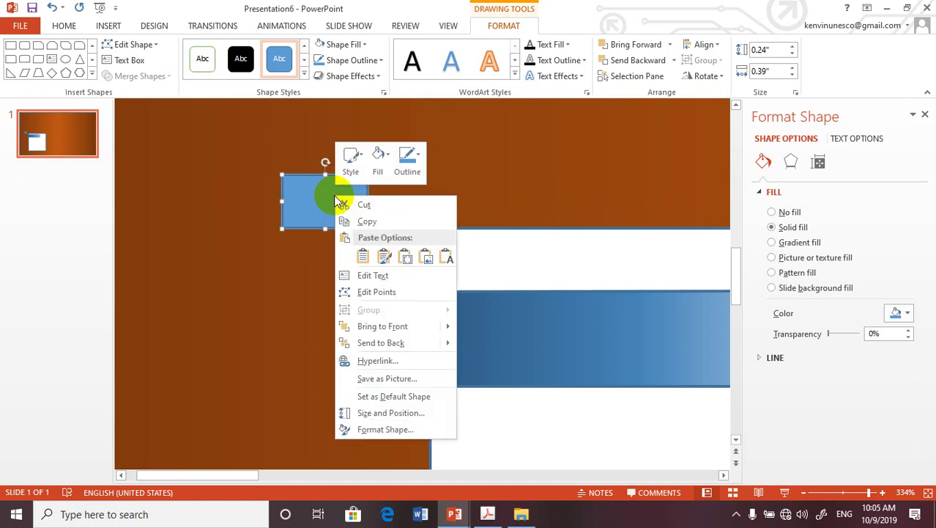
Step: Slant the rectangle's top-right corner down and bow its top and bottom edges outward into a wedge
click(376, 292)
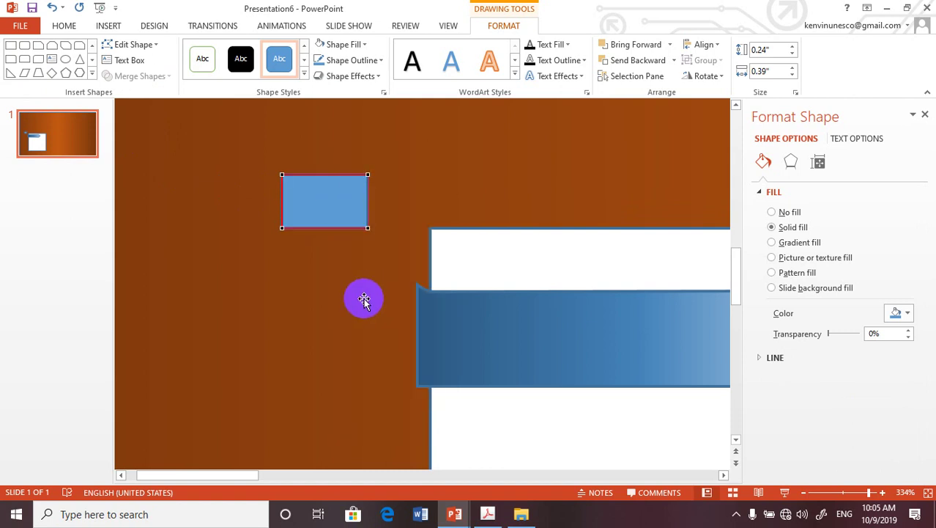
click(309, 226)
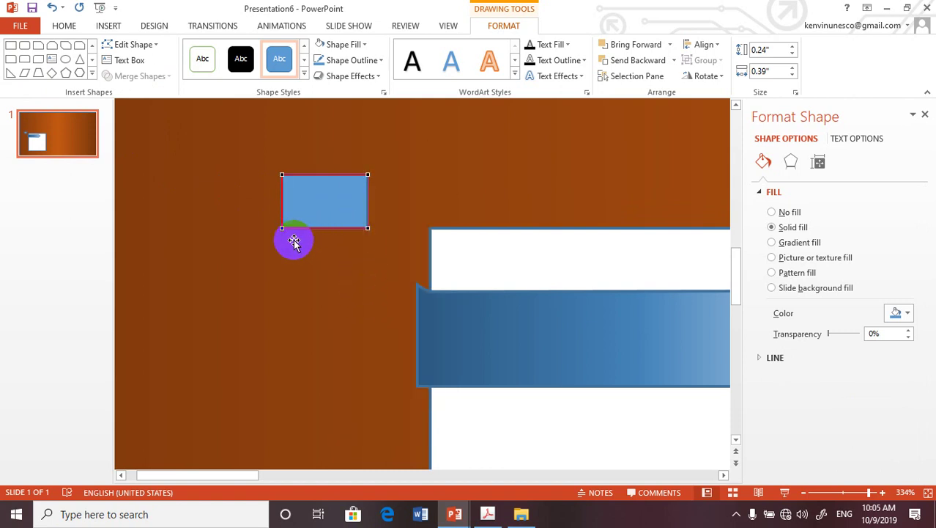
click(319, 181)
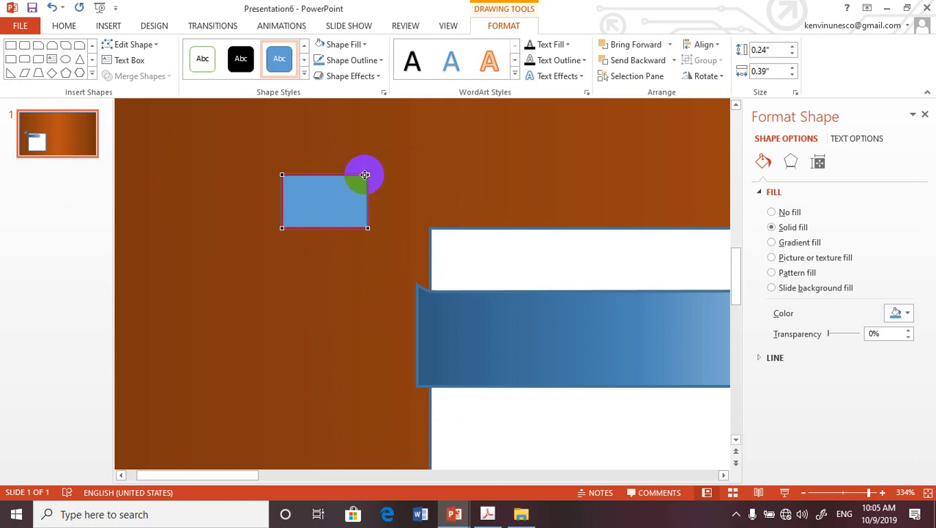
mouse_move(367, 182)
mouse_down()
mouse_move(369, 225)
mouse_move(368, 205)
mouse_up()
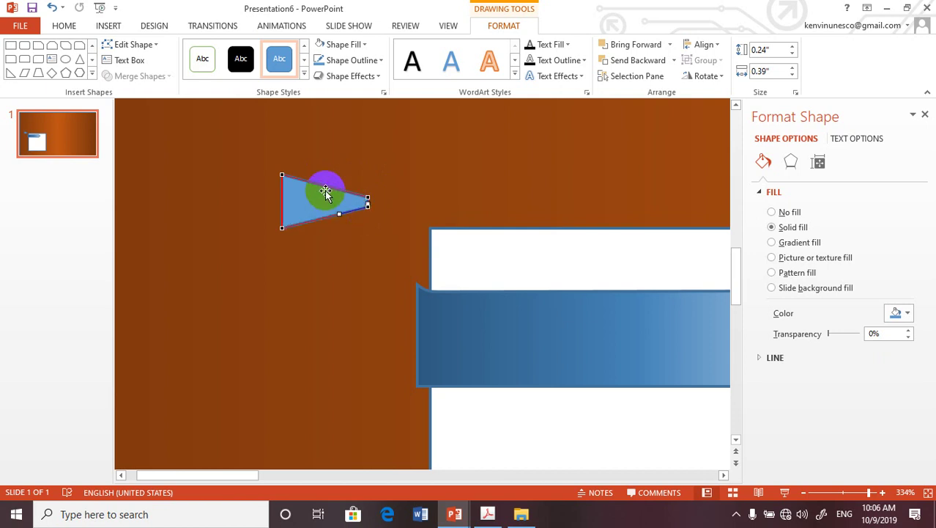
drag(321, 185, 321, 180)
drag(319, 219, 320, 228)
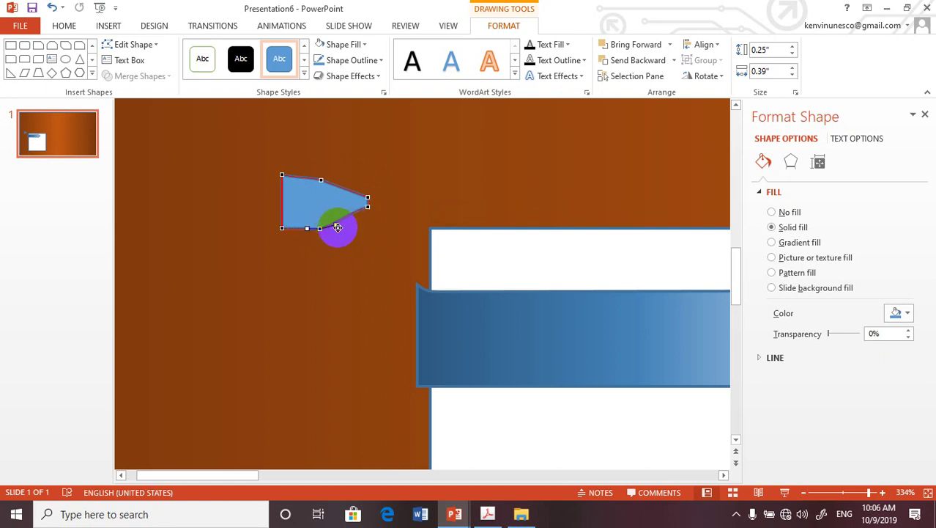
drag(338, 224, 335, 222)
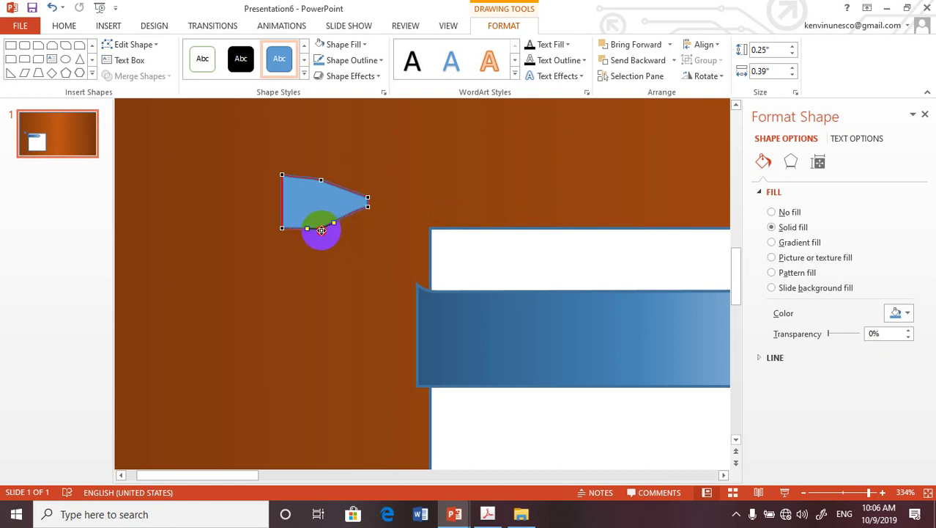
drag(318, 178, 315, 180)
drag(368, 206, 368, 206)
Step: Curve the edges toward a pointed tip, then shrink the tab to 0.13" by 0.21" beside the banner
drag(282, 175, 317, 186)
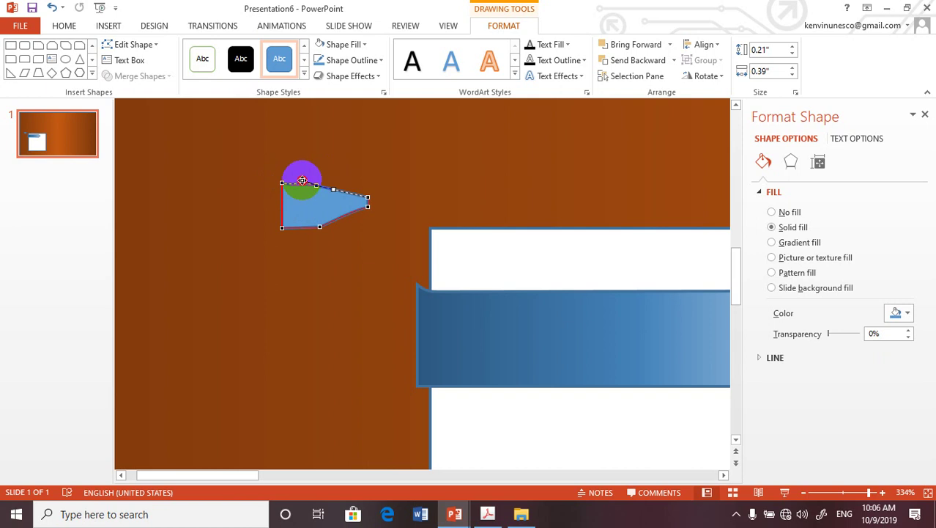
drag(301, 180, 338, 188)
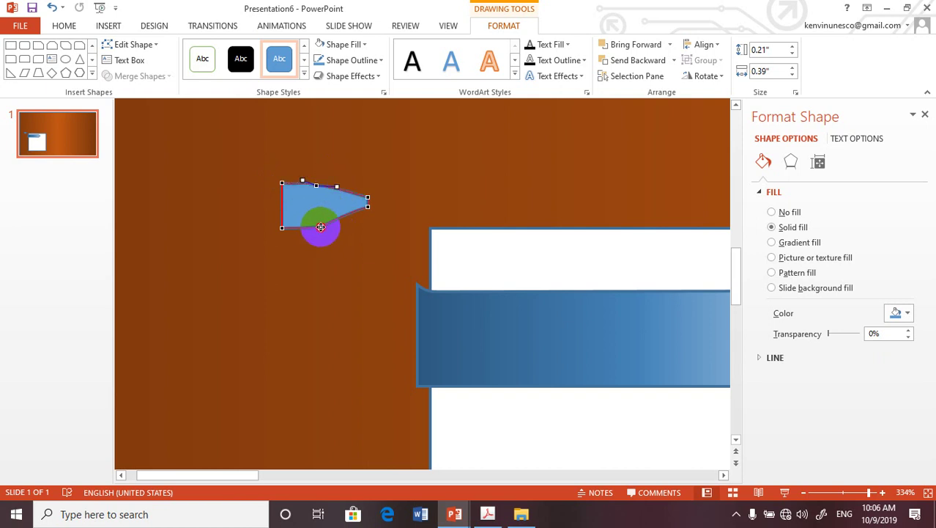
click(320, 228)
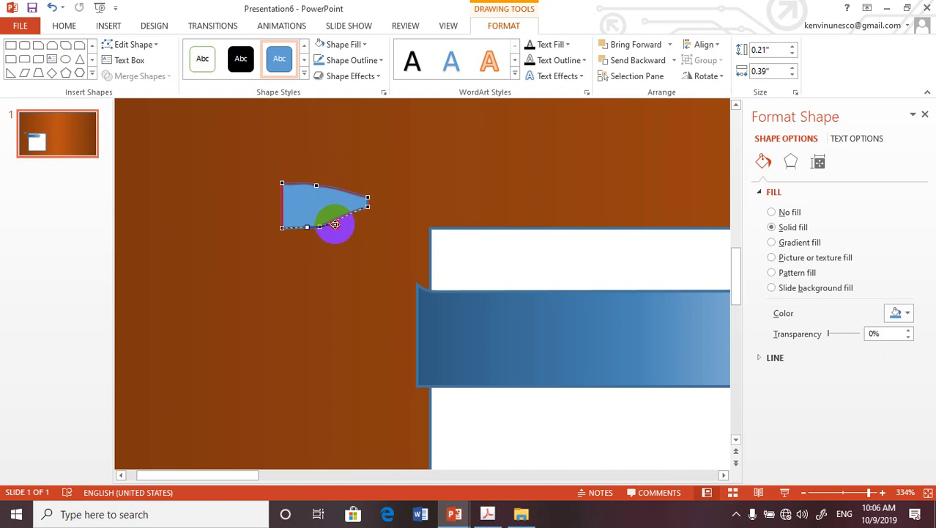
drag(336, 228, 303, 230)
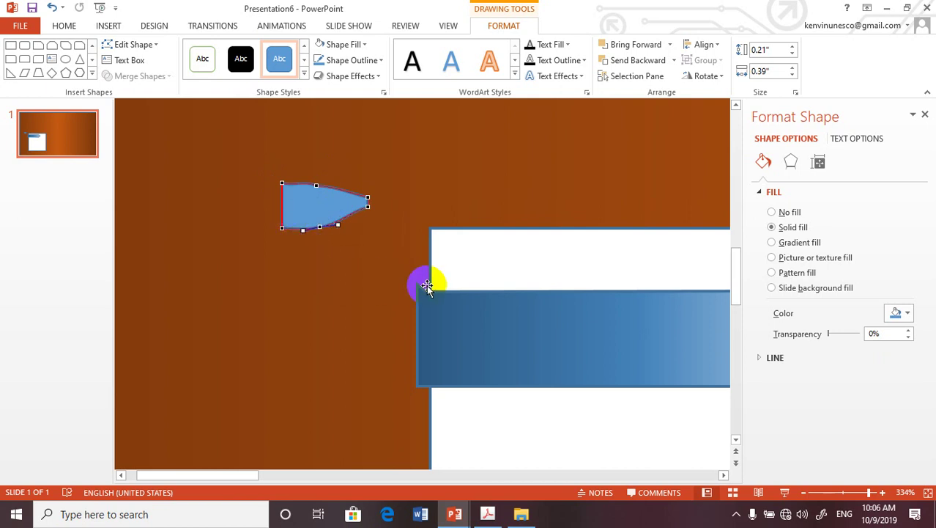
drag(368, 205, 368, 210)
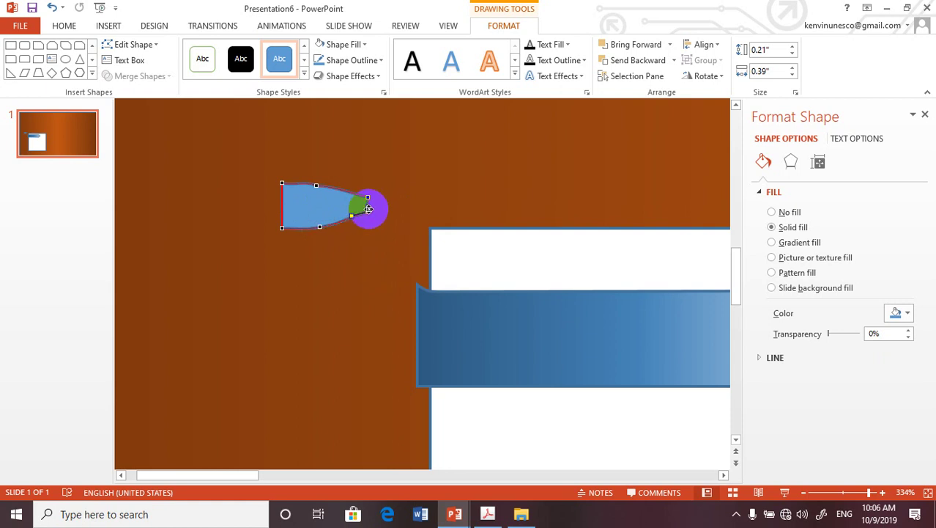
click(309, 203)
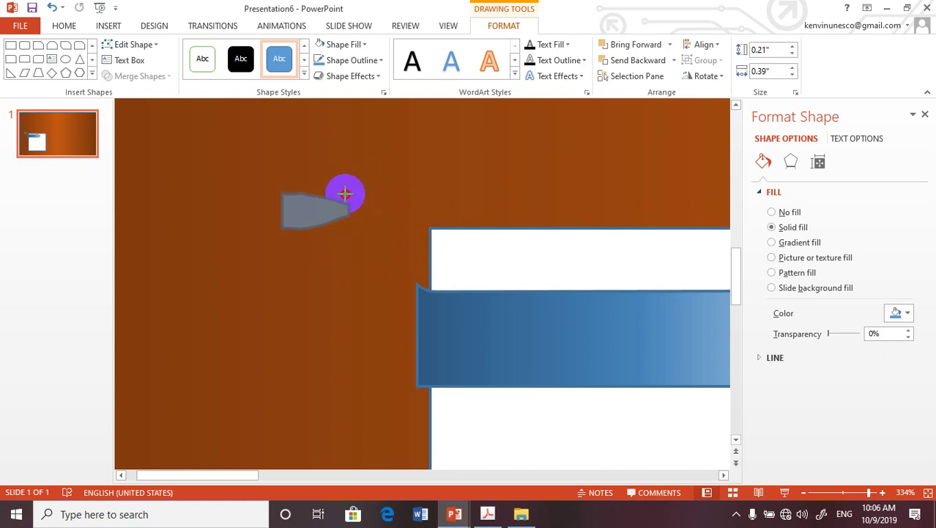
mouse_move(370, 183)
mouse_down()
mouse_move(328, 200)
mouse_move(426, 283)
mouse_up()
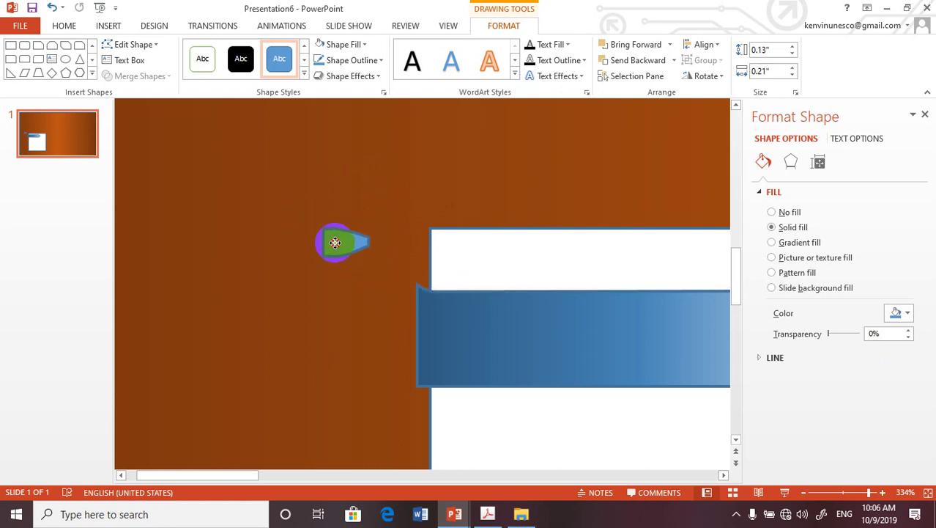
drag(426, 283, 333, 243)
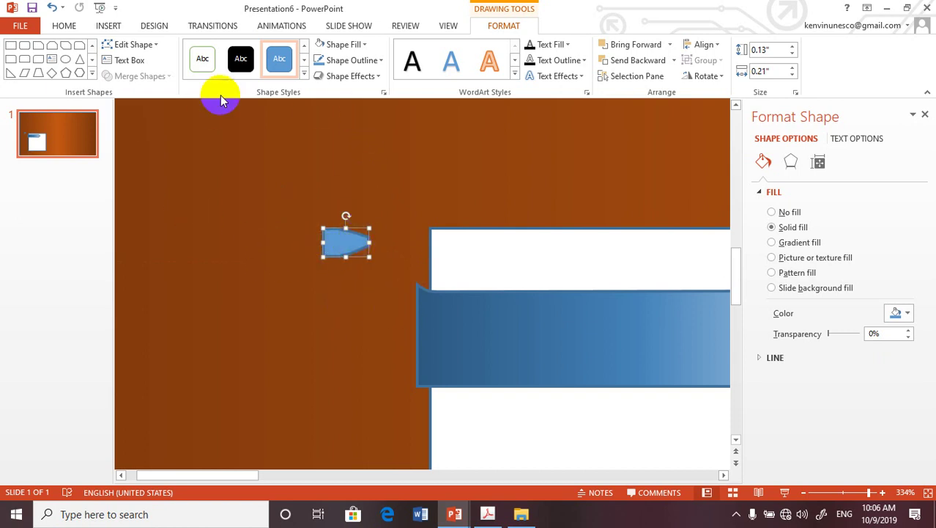
Step: Fill the small tab with the first Dark Variation blue gradient
click(362, 47)
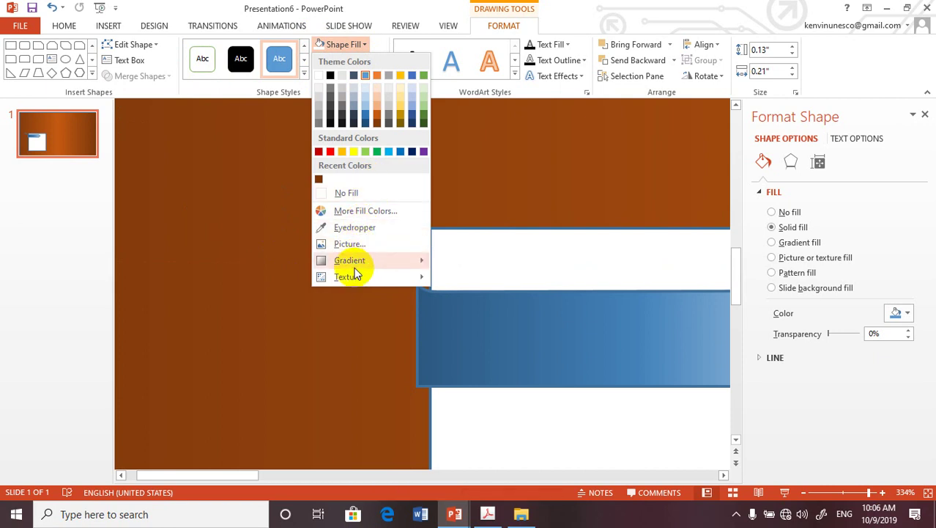
mouse_move(355, 262)
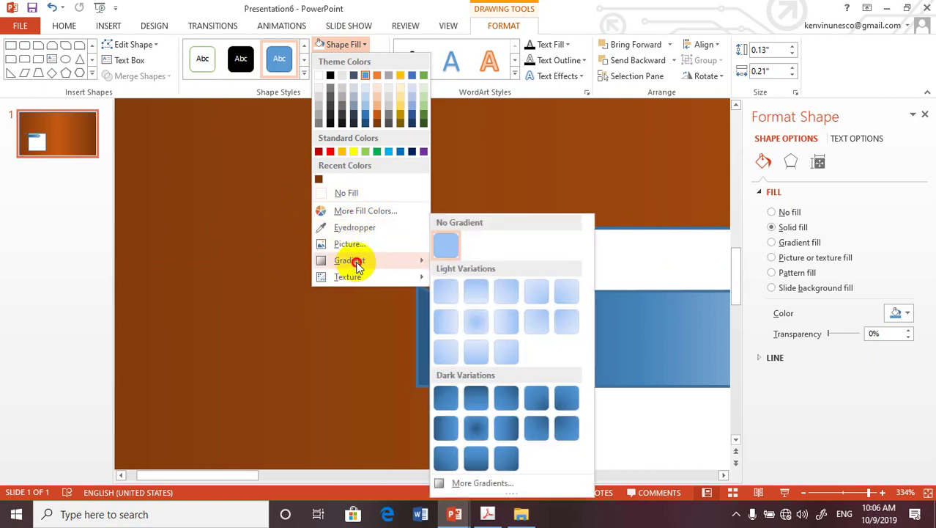
click(445, 395)
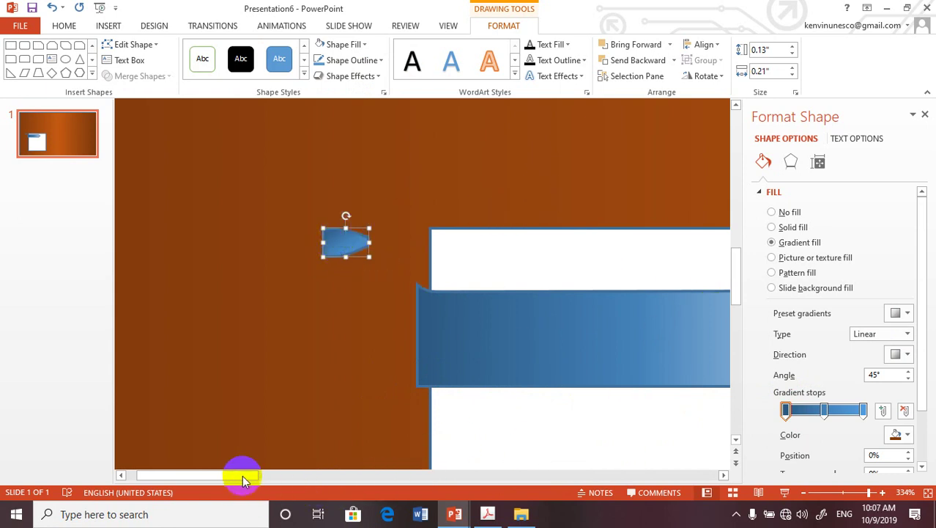
drag(247, 476, 273, 476)
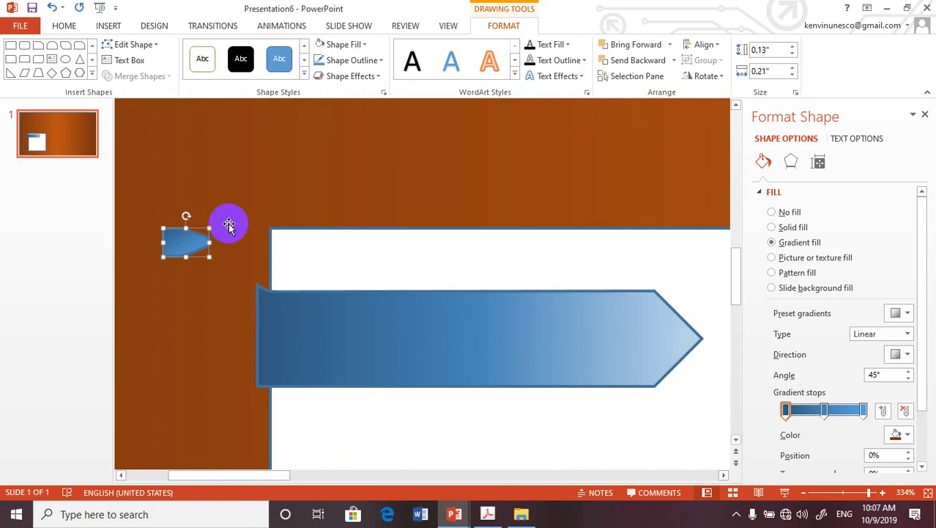
click(184, 249)
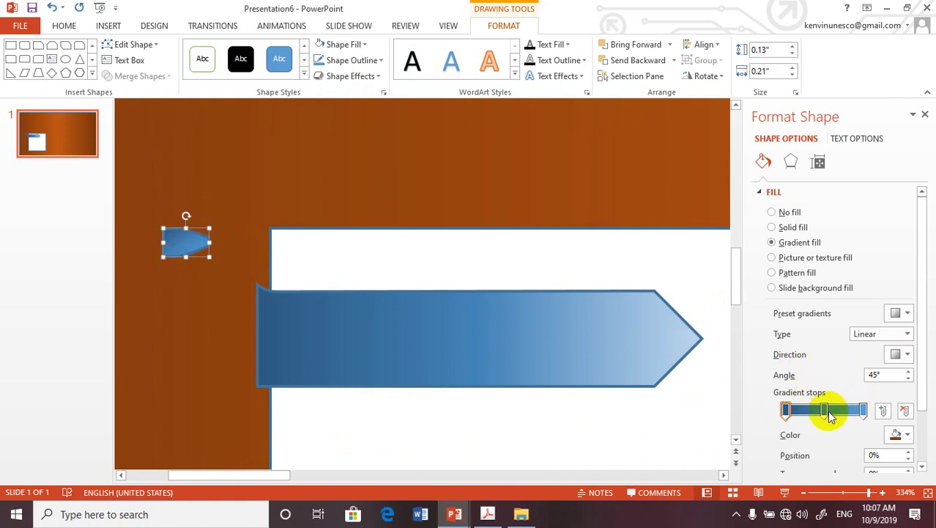
Step: Set the first stop to light blue and the last to Blue Accent 1 Darker 25%, then place the tab at the banner's corner
click(788, 414)
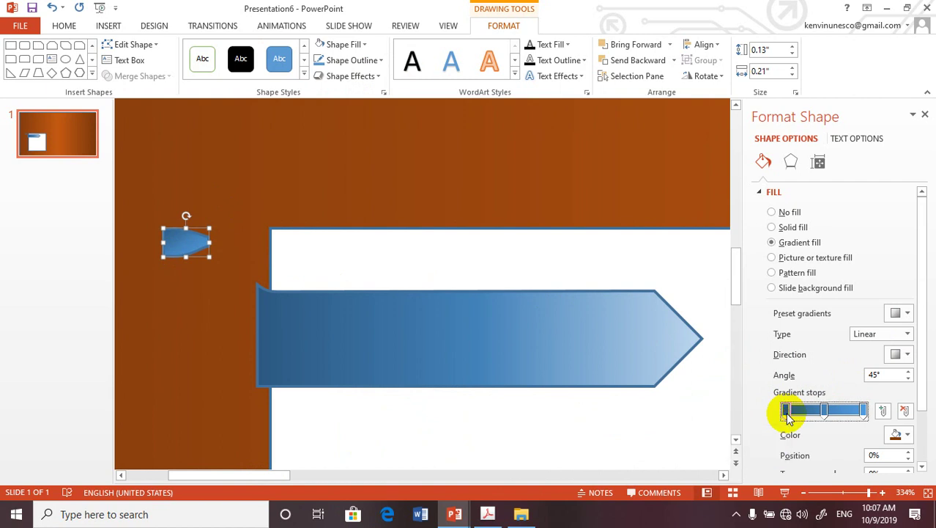
click(897, 433)
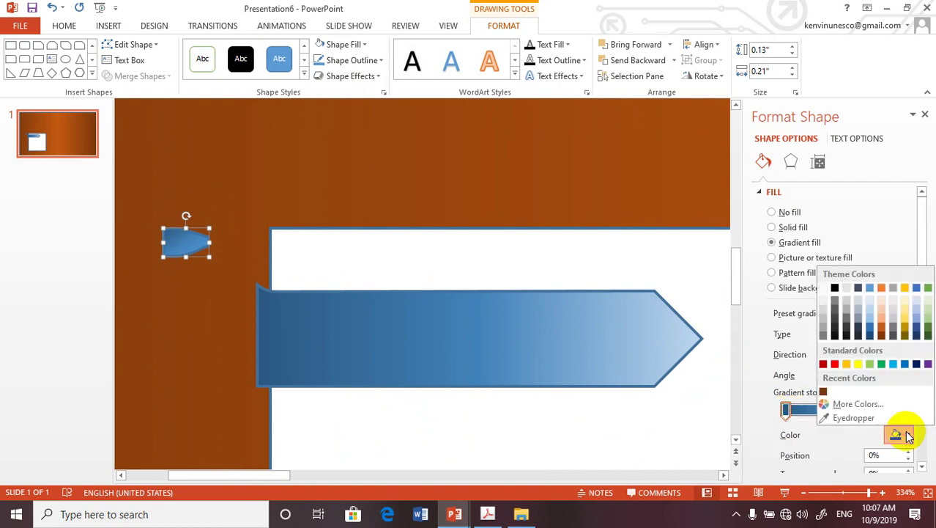
click(869, 323)
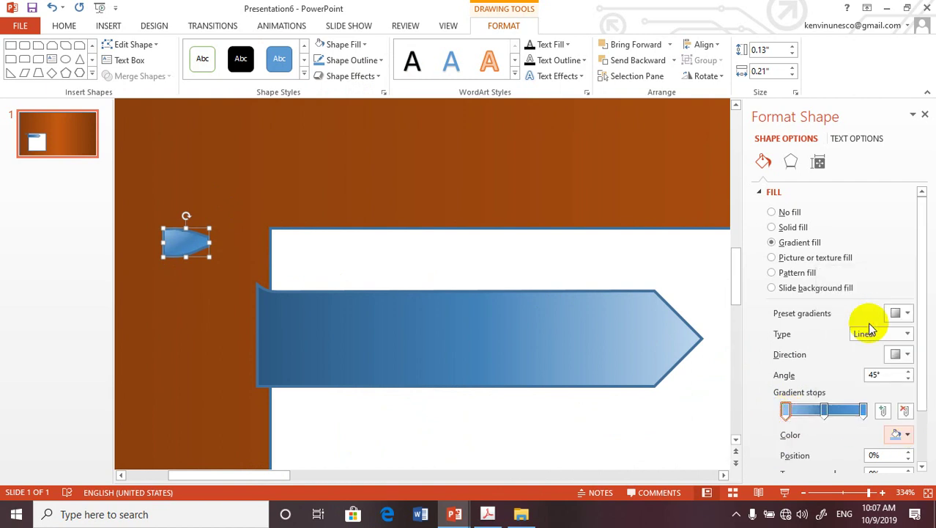
click(863, 411)
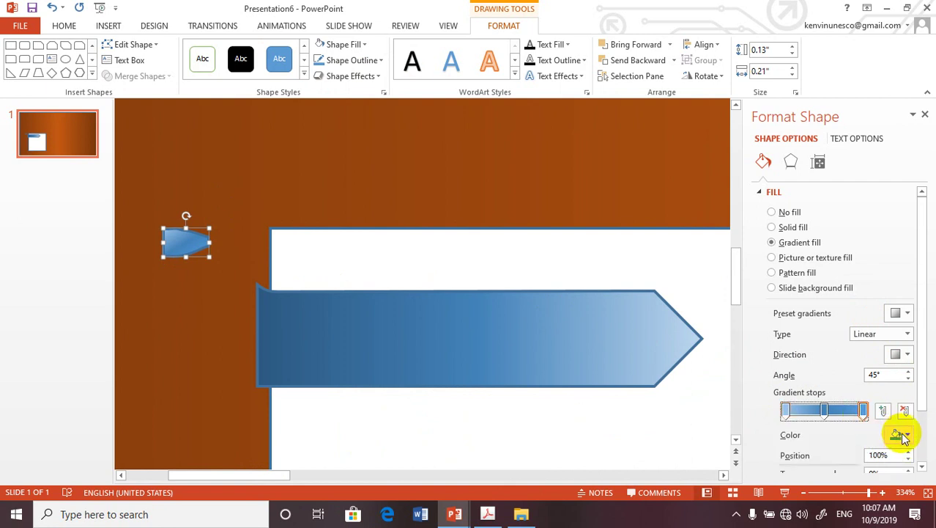
click(897, 435)
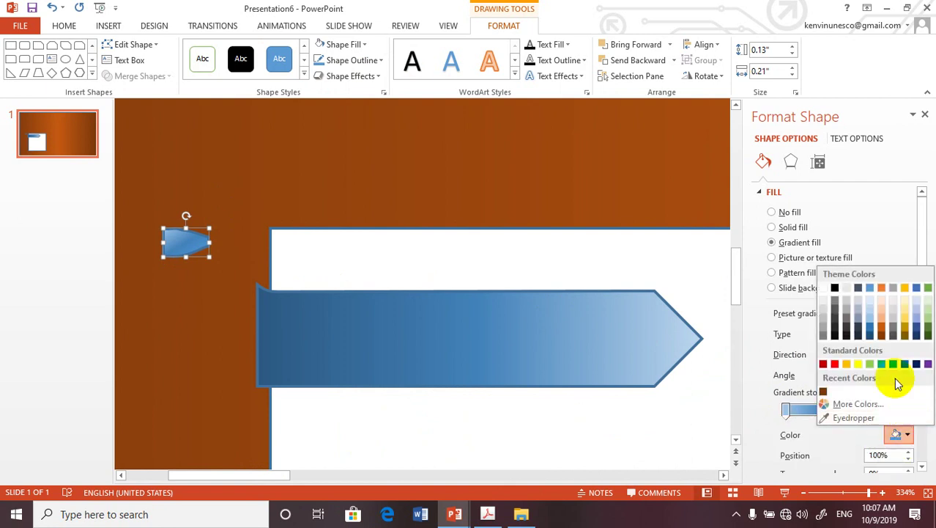
click(870, 329)
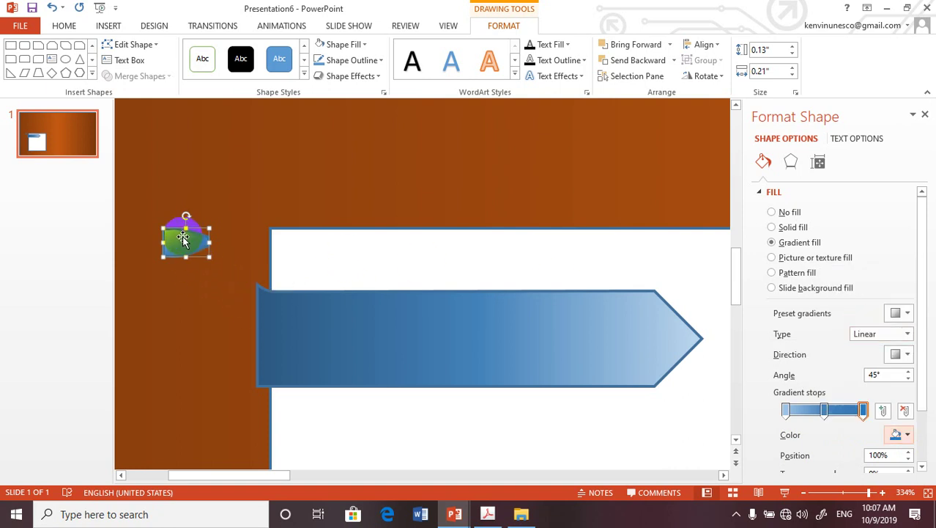
drag(181, 242, 278, 281)
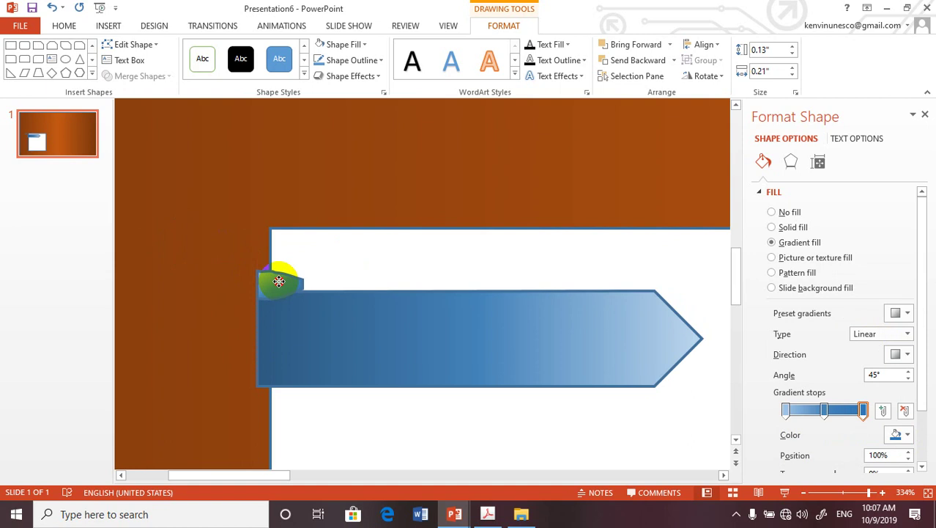
Step: Bring the large blue arrow banner to the front
click(309, 322)
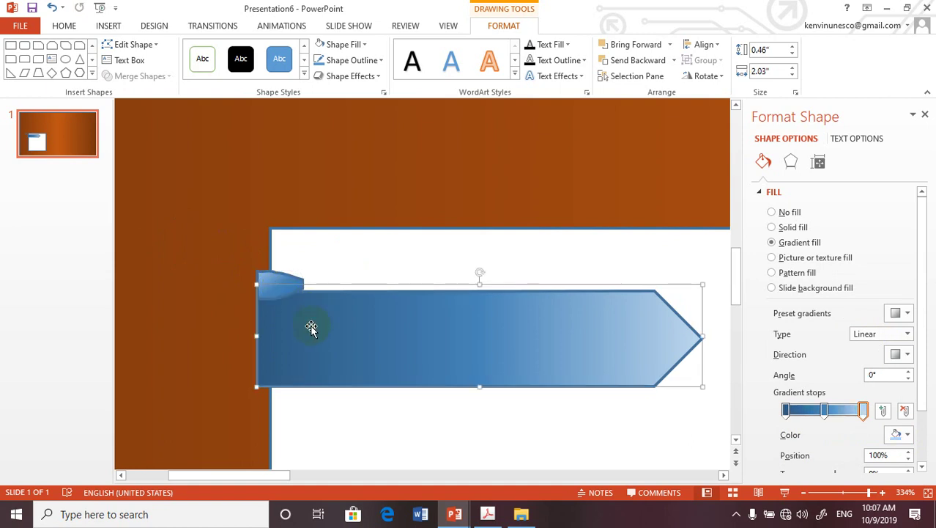
right_click(311, 331)
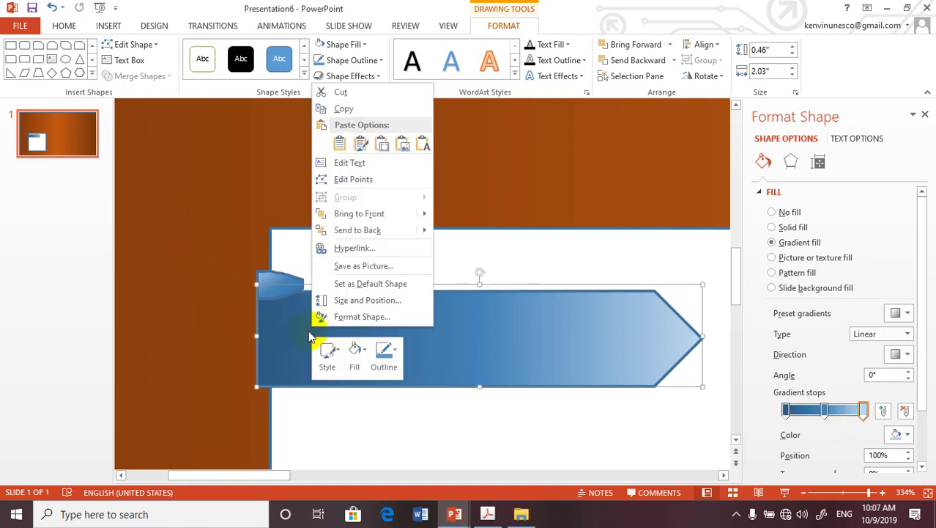
mouse_move(405, 214)
click(460, 215)
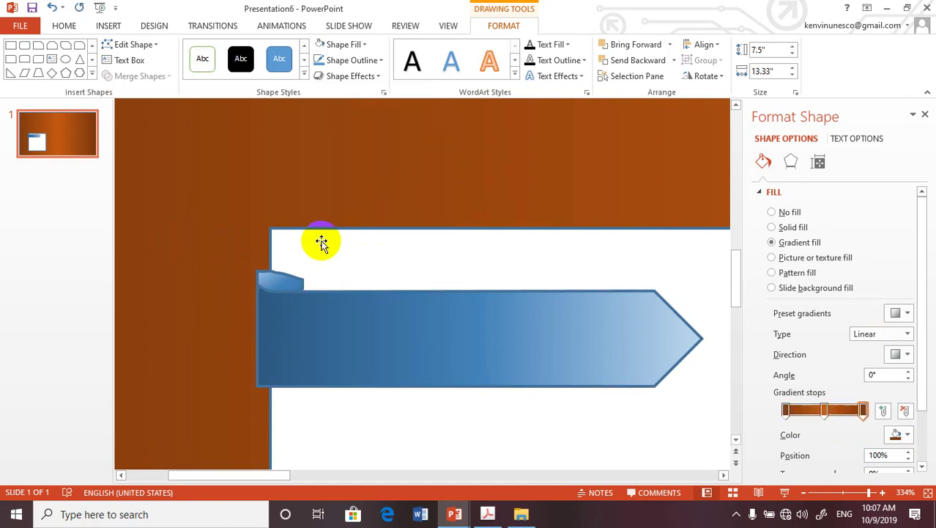
click(282, 277)
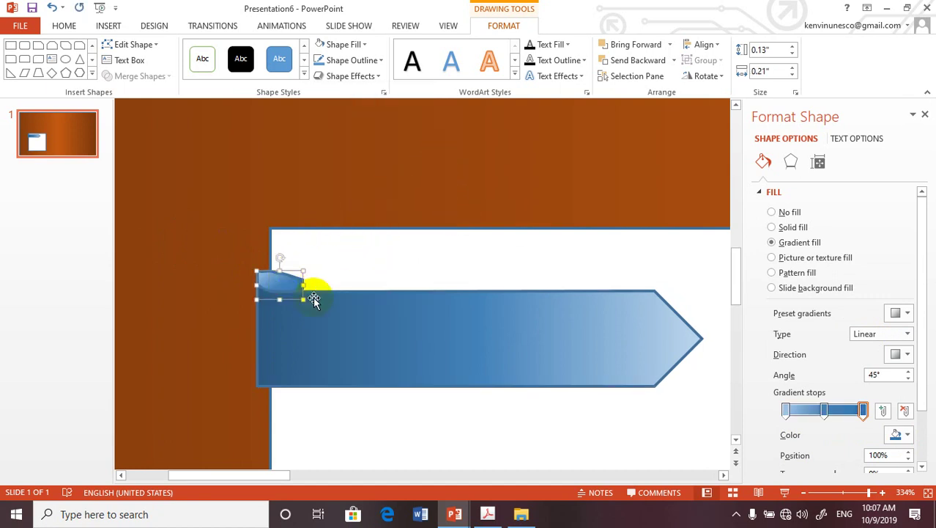
click(257, 279)
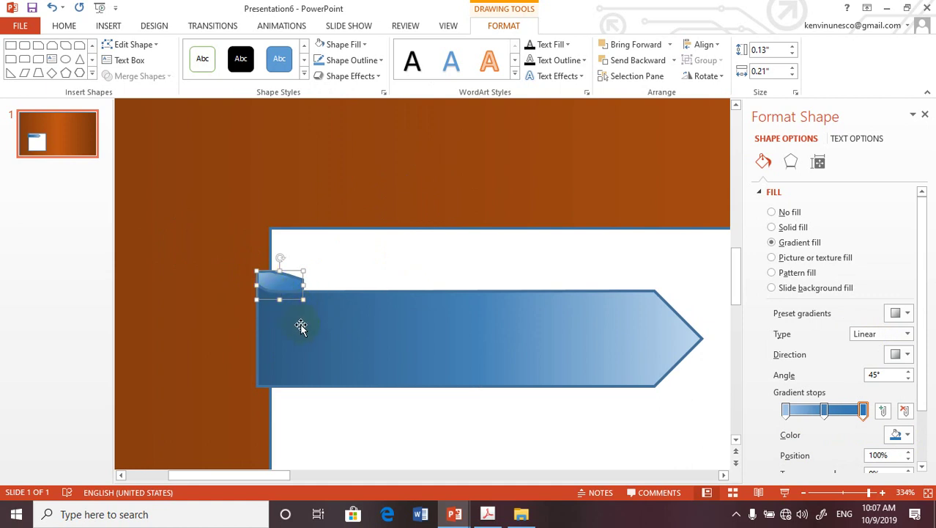
click(339, 266)
click(335, 330)
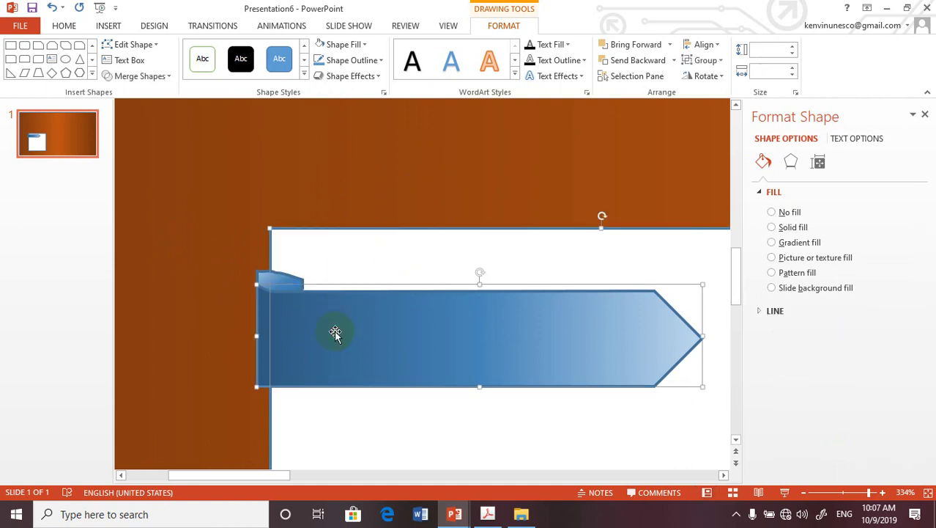
Step: Bring the white box to the front, then bring the blue arrow in front of it
click(324, 204)
click(332, 259)
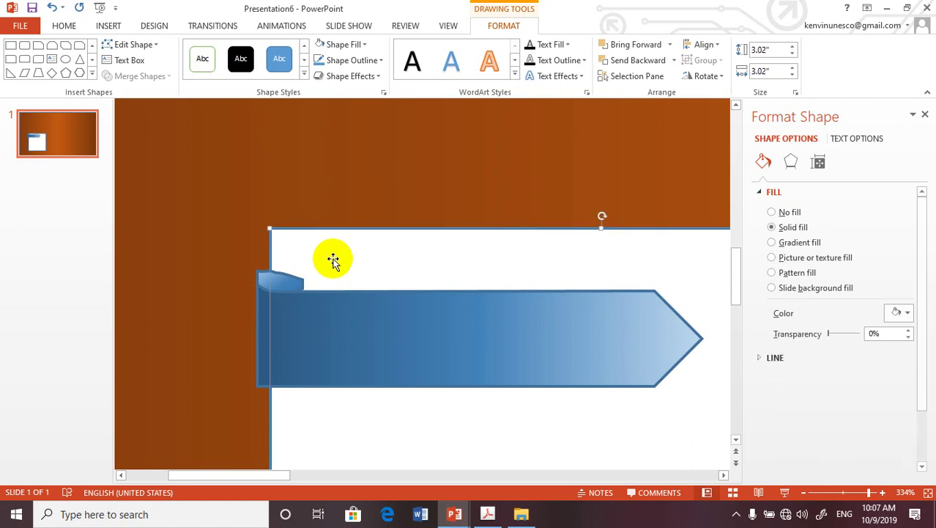
right_click(331, 257)
mouse_move(386, 147)
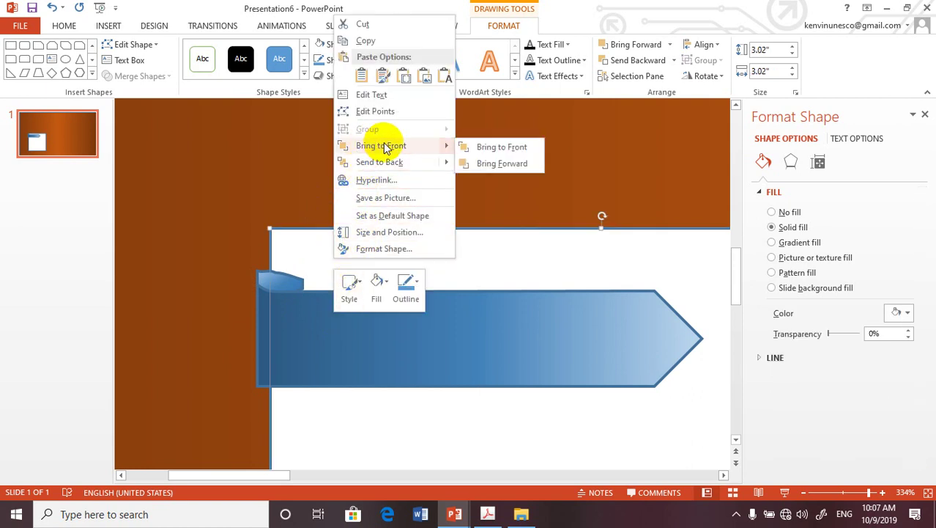
click(484, 148)
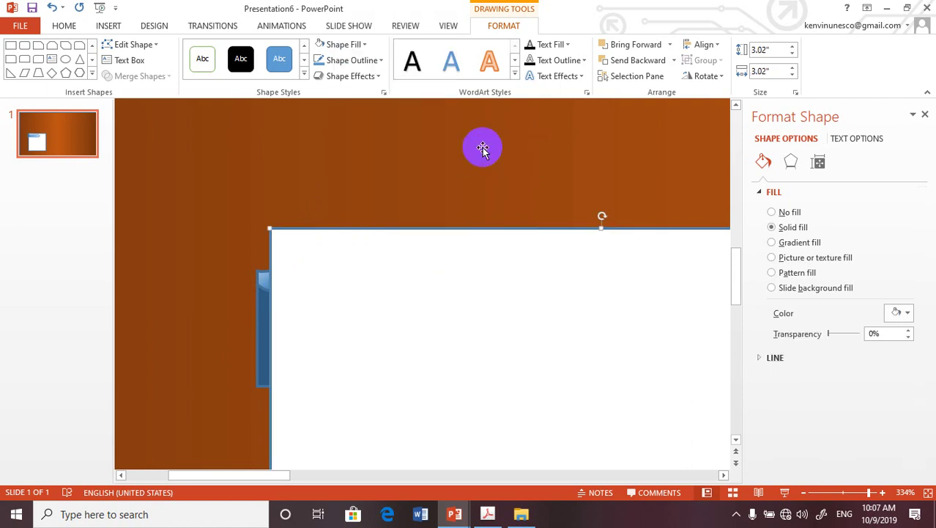
click(262, 324)
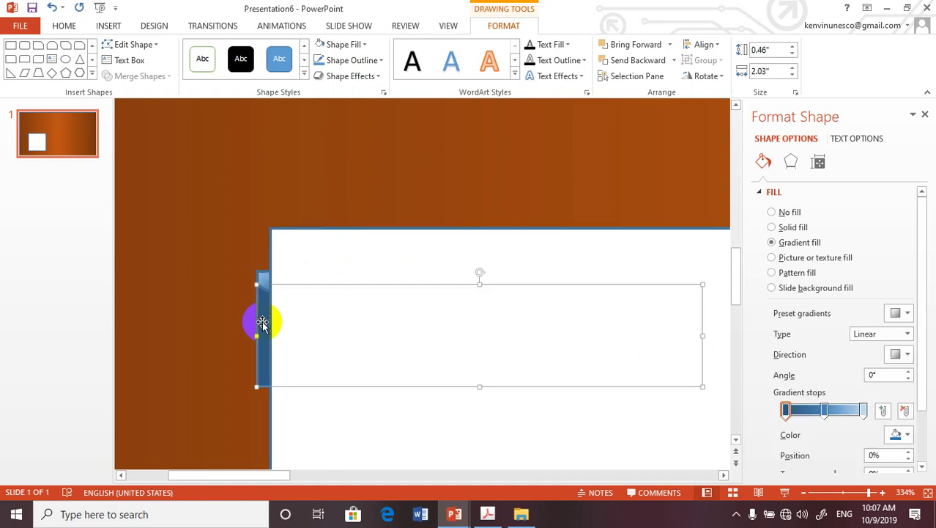
right_click(262, 324)
mouse_move(351, 212)
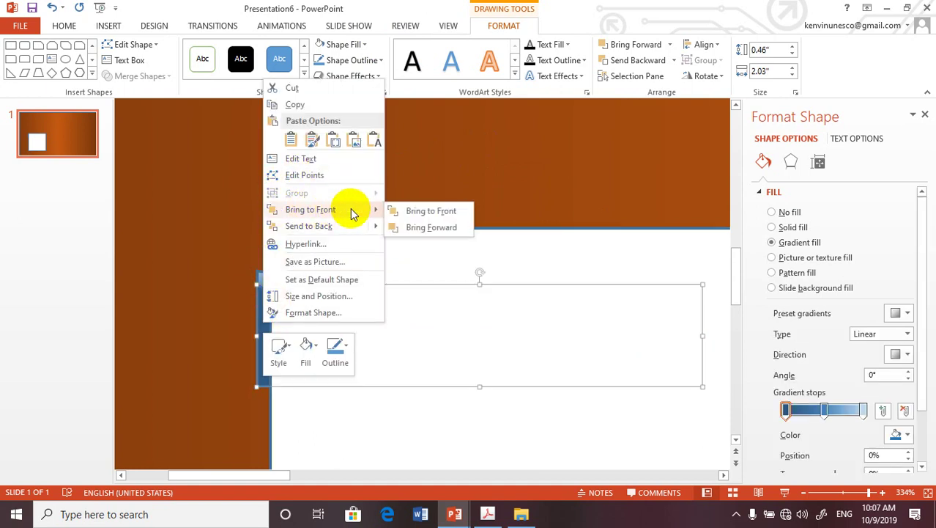
click(411, 211)
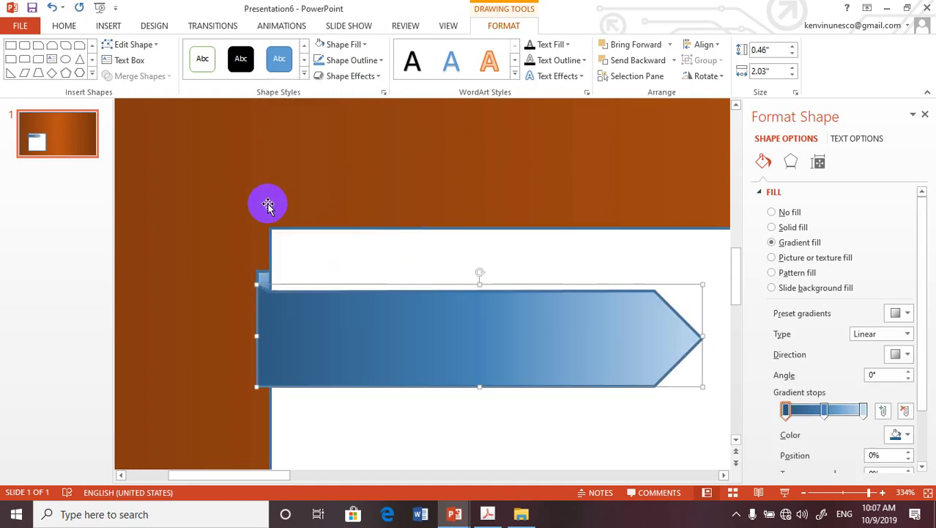
Step: Select the small corner tab, pressing Delete twice along the way, and bring up its shape menu
click(258, 276)
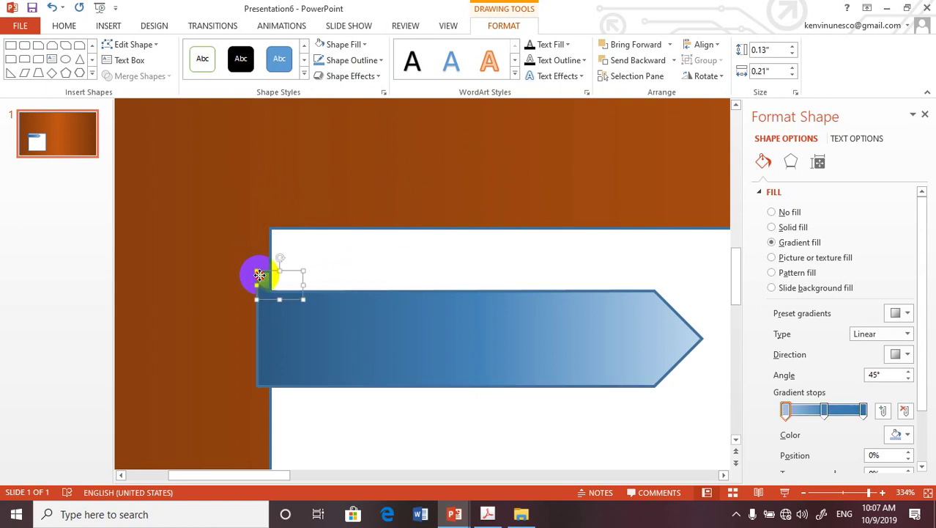
key(Delete)
click(261, 278)
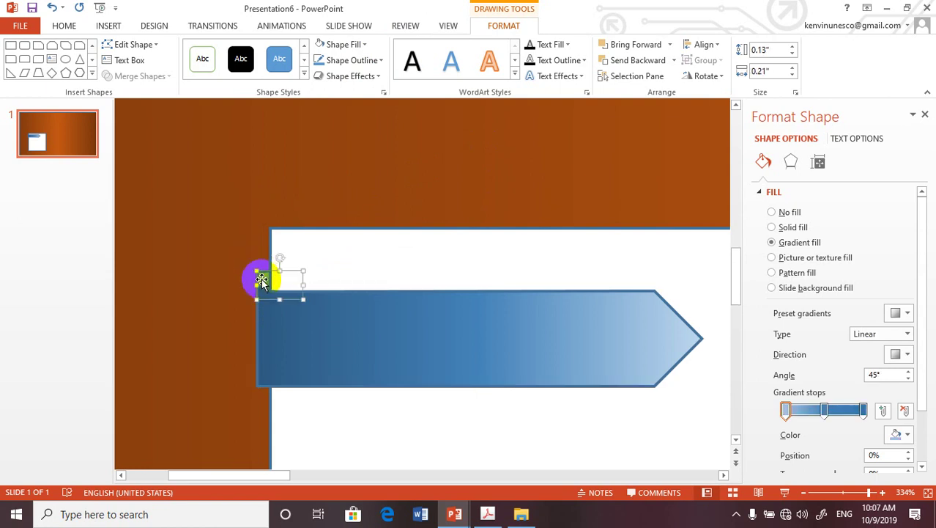
key(Delete)
click(262, 280)
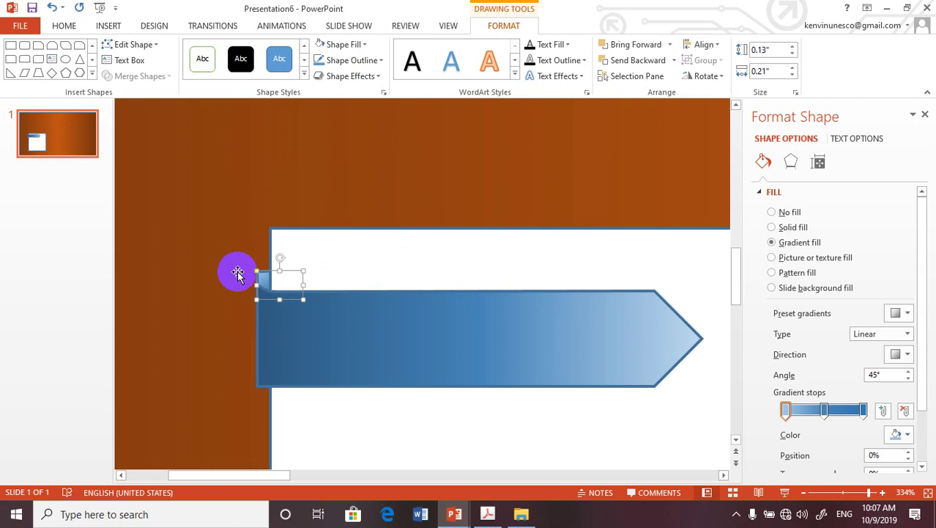
scroll(238, 273, up, 1)
click(263, 301)
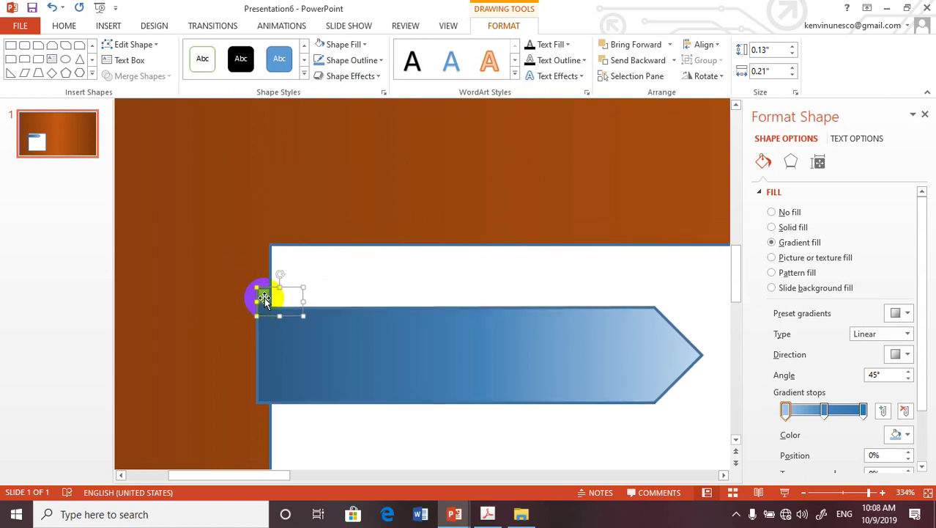
right_click(264, 299)
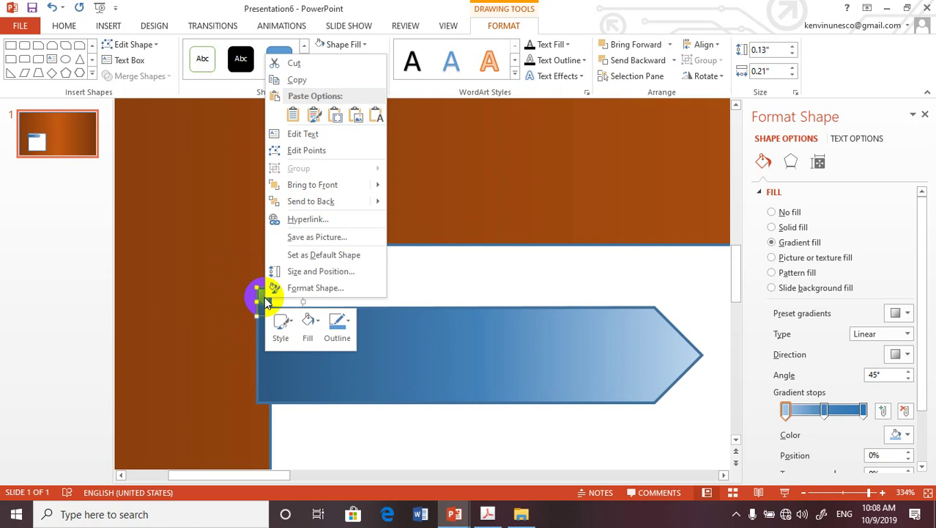
Step: Pull the tab's top point left and down, and bend its upper edge into an outward folded curve
click(313, 150)
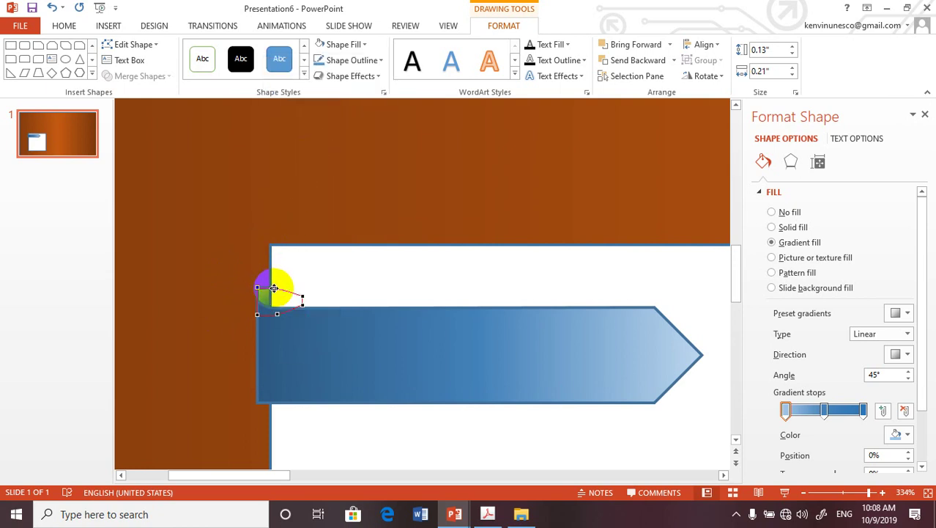
drag(272, 286, 262, 290)
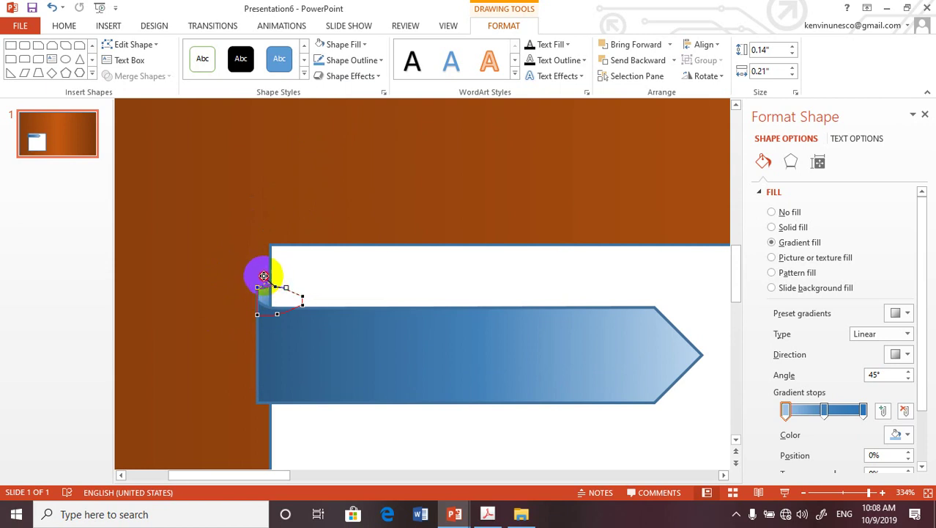
drag(264, 275, 254, 296)
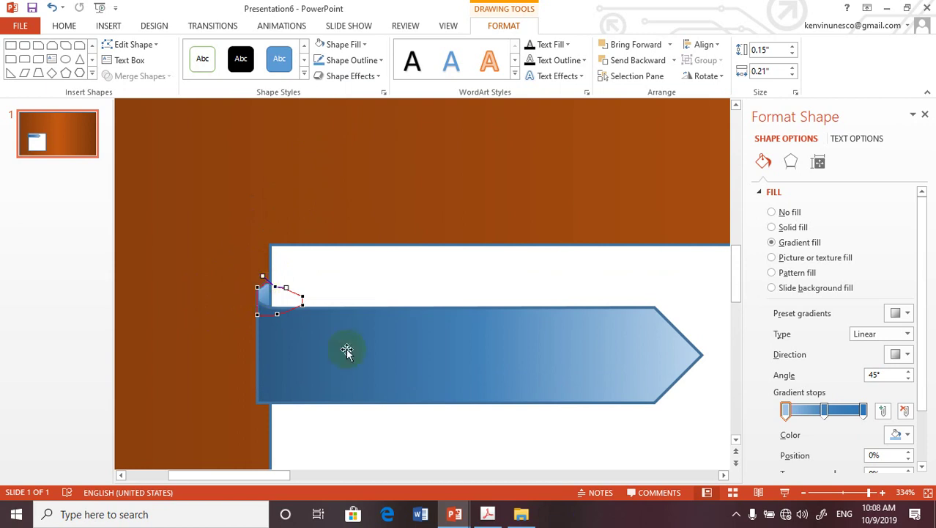
click(872, 496)
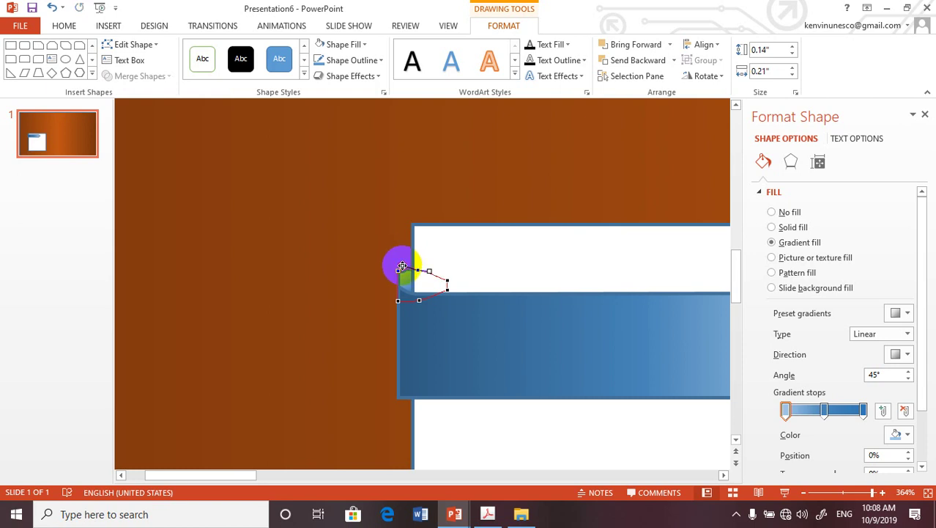
drag(403, 265, 403, 267)
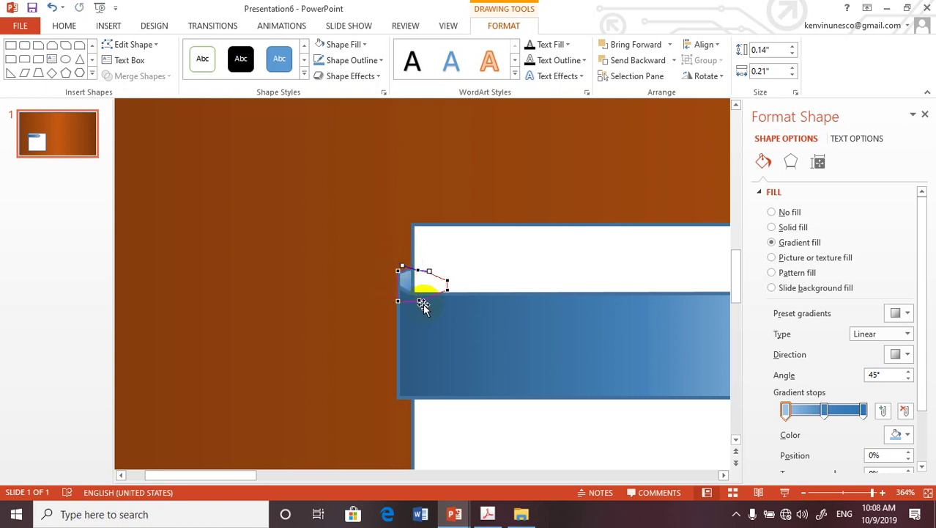
drag(420, 302, 419, 305)
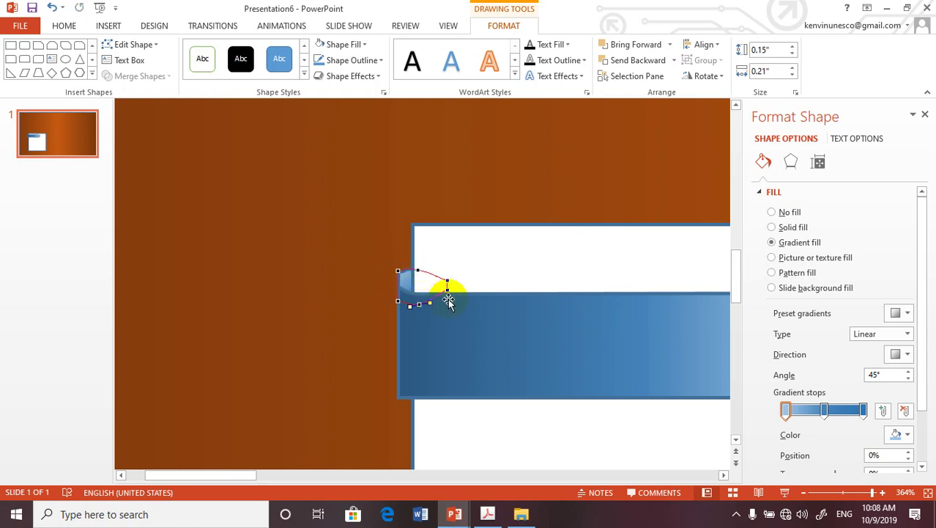
click(417, 271)
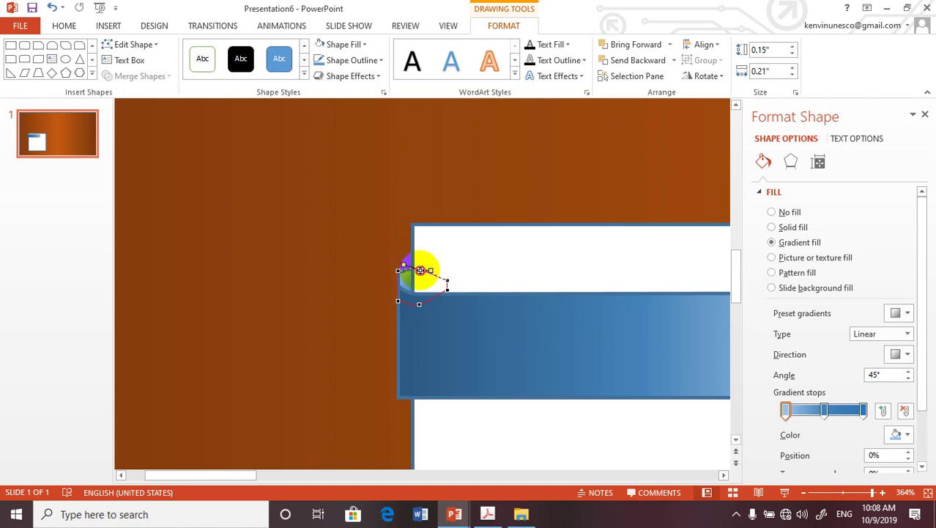
drag(419, 271, 435, 272)
click(420, 271)
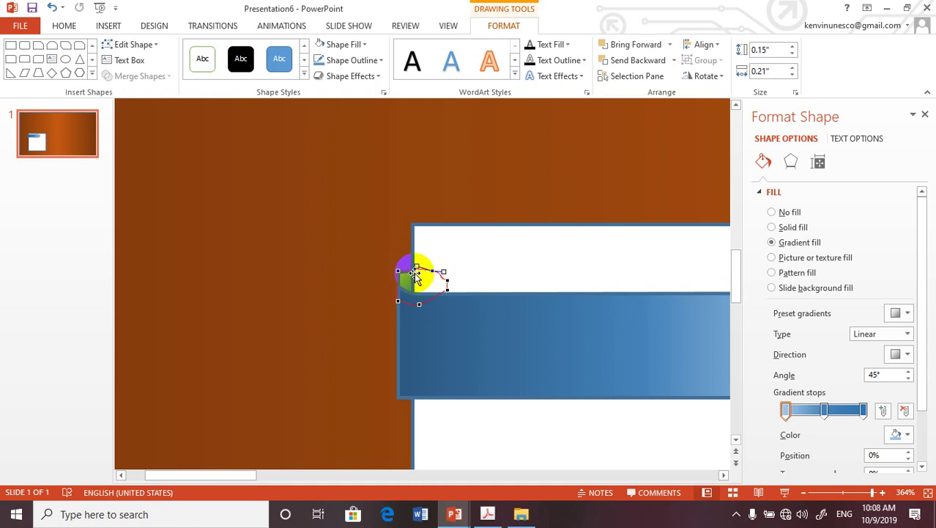
drag(424, 270, 413, 271)
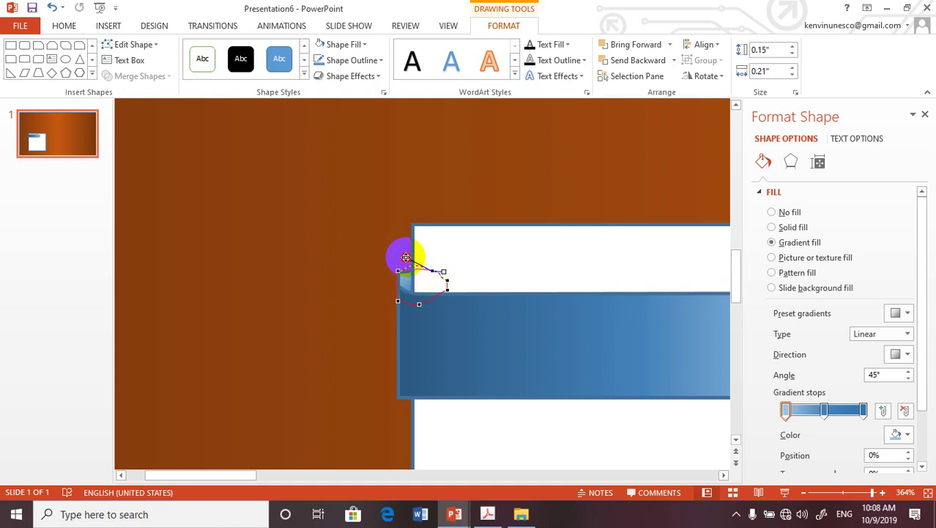
click(359, 306)
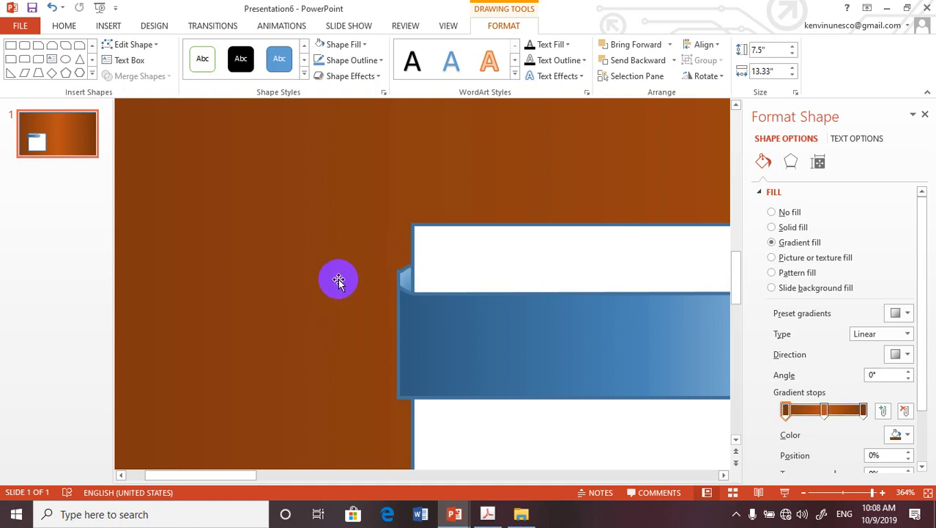
Step: Zoom out toward 100% and scroll until the white box and arrow banner are centered
scroll(351, 277, down, 2)
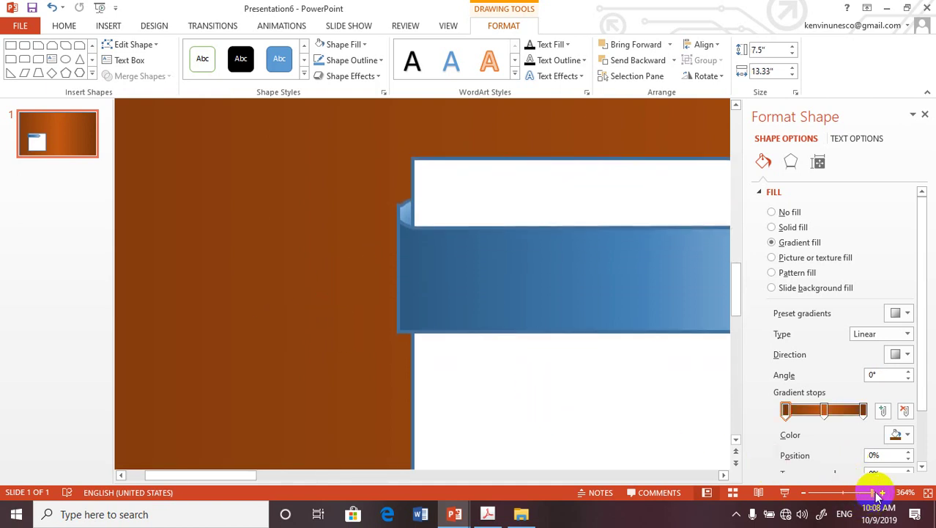
drag(872, 496, 843, 497)
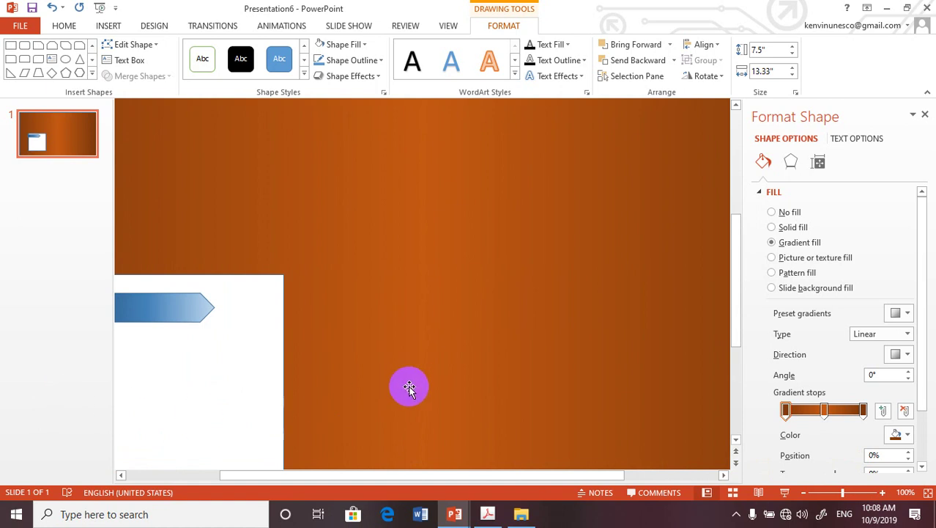
drag(342, 481, 231, 478)
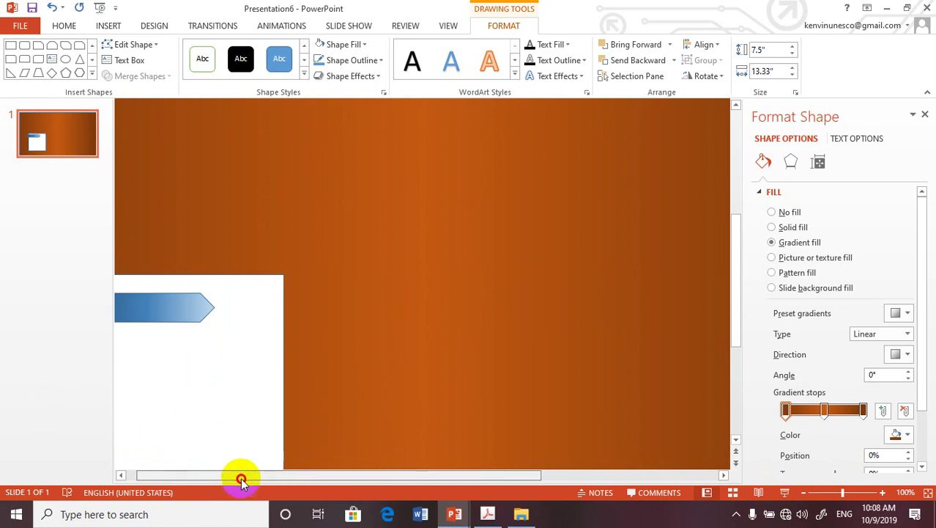
scroll(424, 401, down, 3)
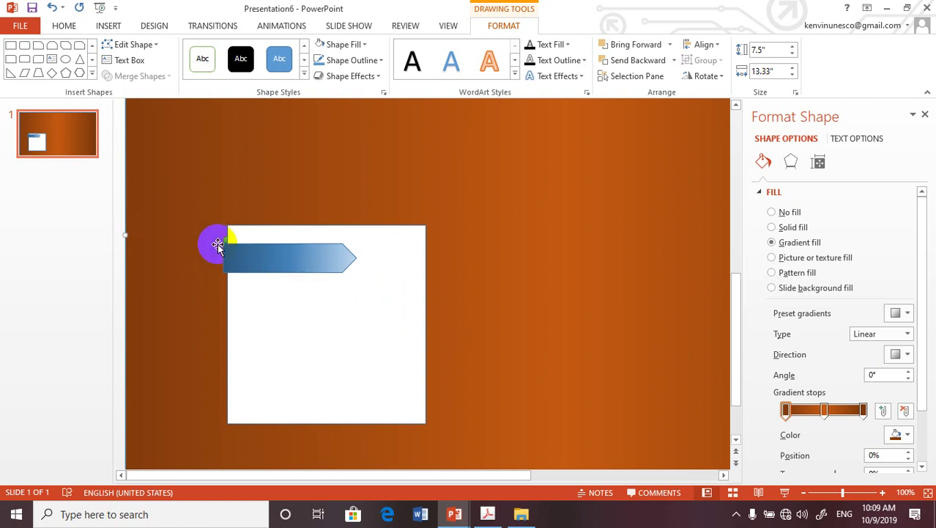
Step: Group the blue arrow banner with the white box, then nudge the group slightly lower
click(243, 254)
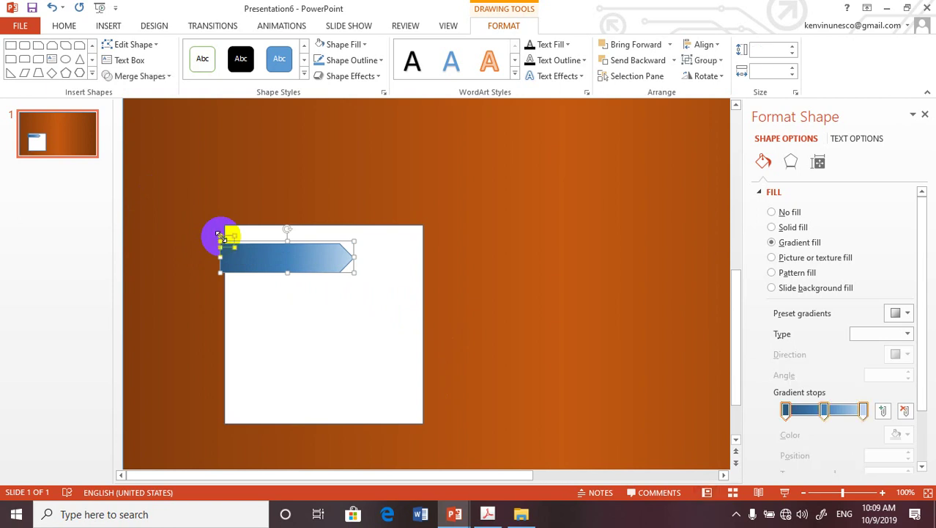
shift+click(252, 233)
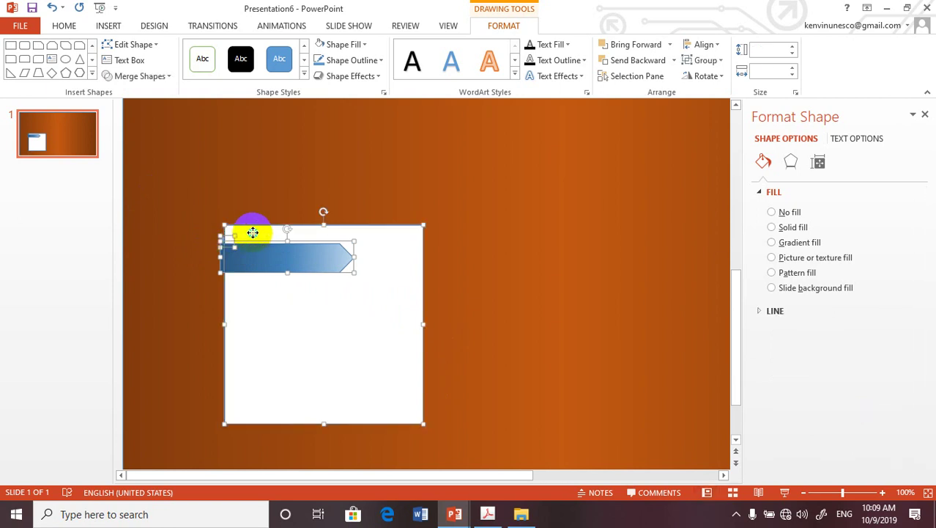
right_click(252, 232)
mouse_move(315, 315)
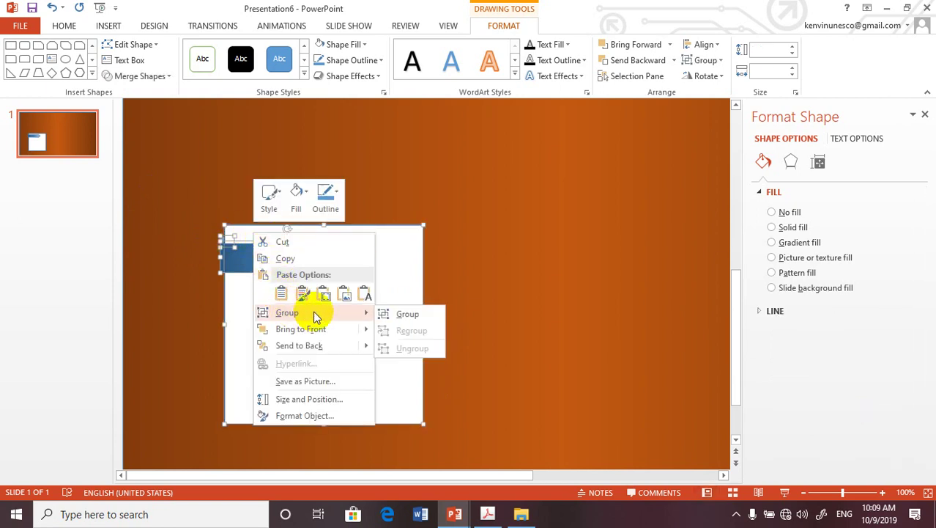
click(410, 314)
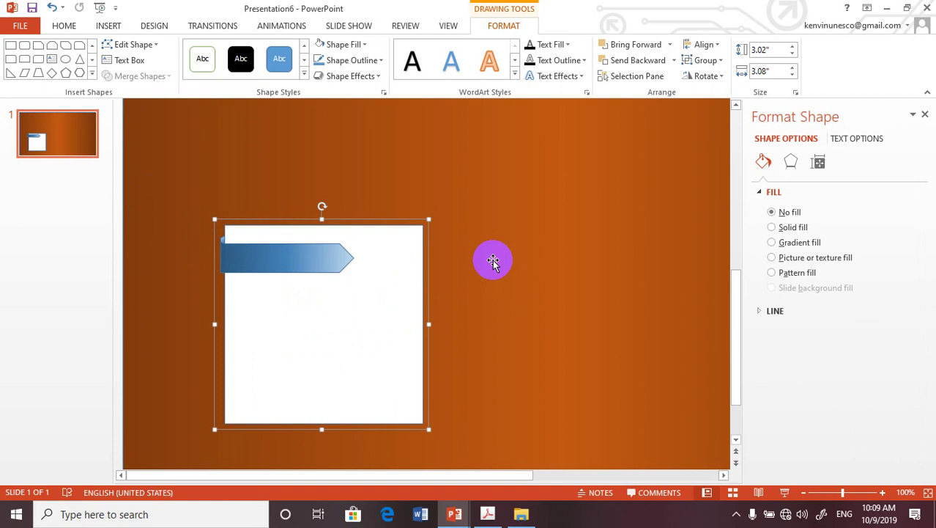
key(Up)
key(Up)
key(Up)
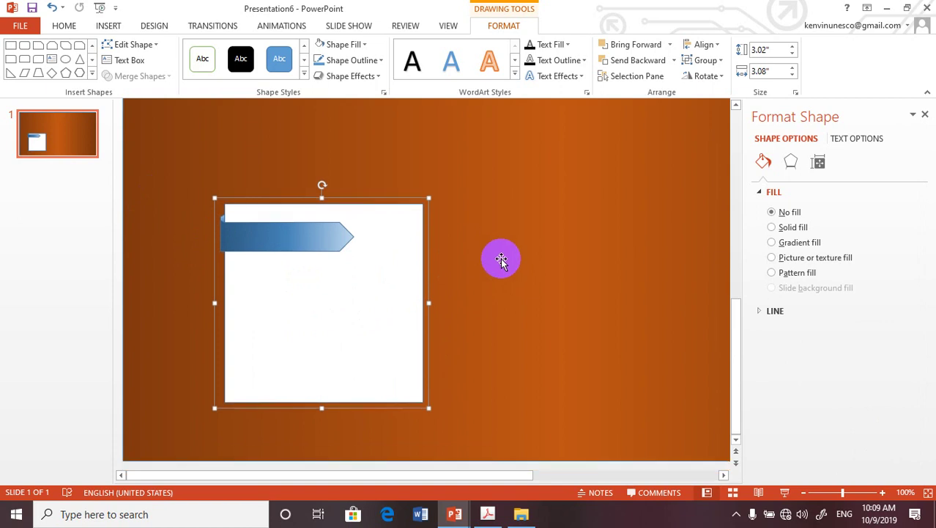
key(Down)
key(Down)
key(Down)
key(Down)
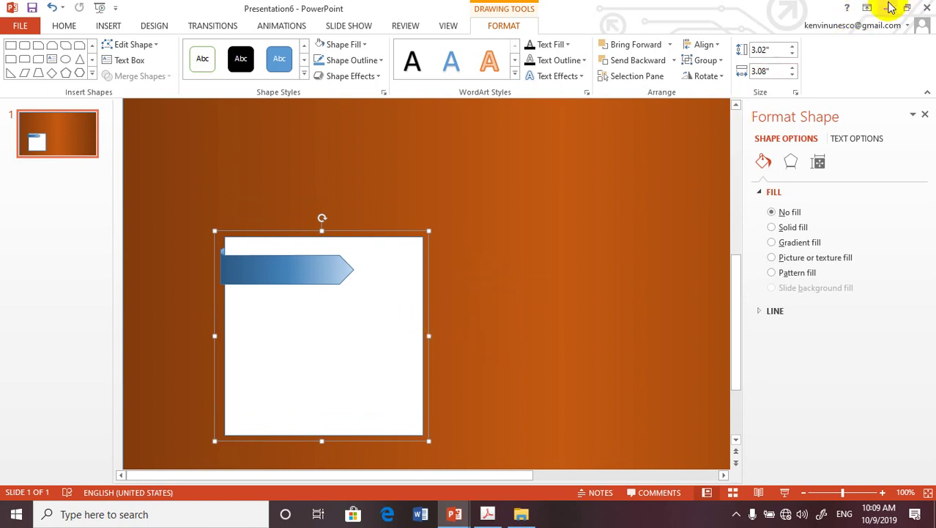
double_click(773, 17)
drag(773, 16, 617, 385)
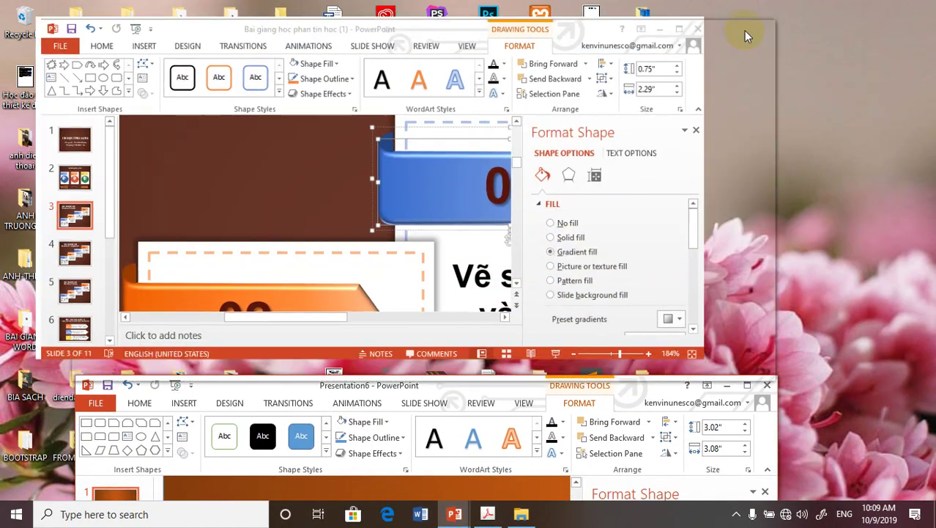
click(743, 30)
scroll(546, 258, down, 2)
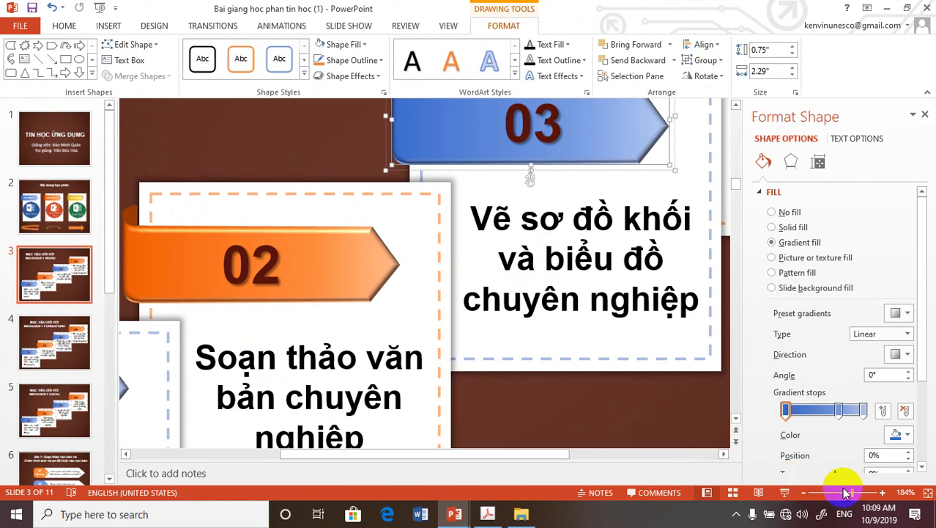
drag(851, 496, 819, 498)
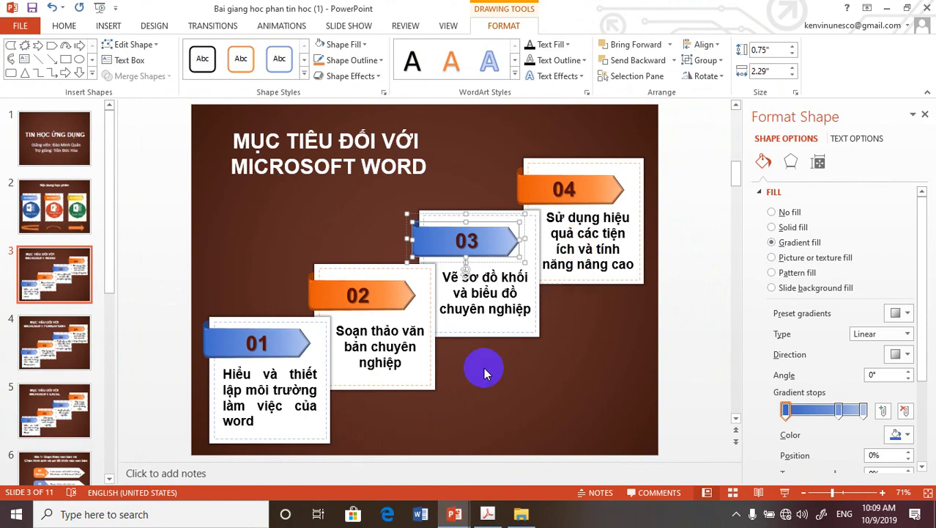
click(887, 9)
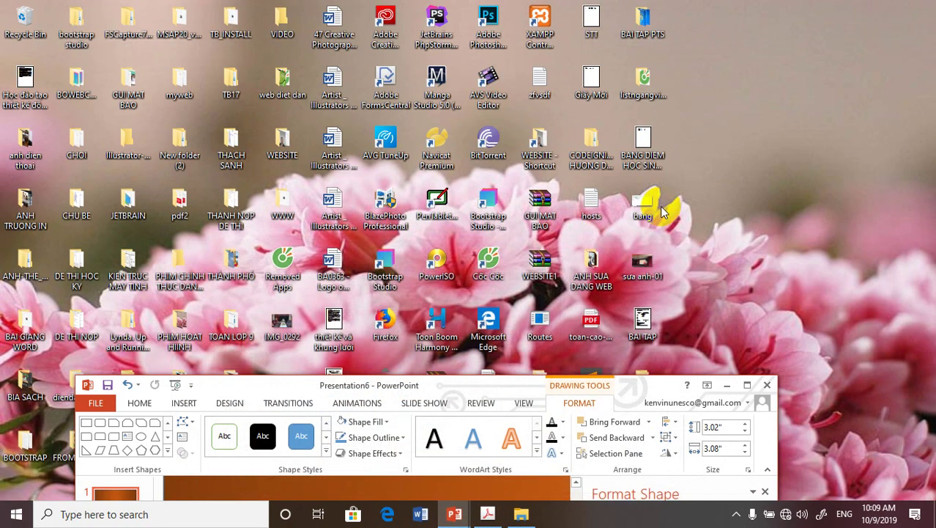
click(746, 385)
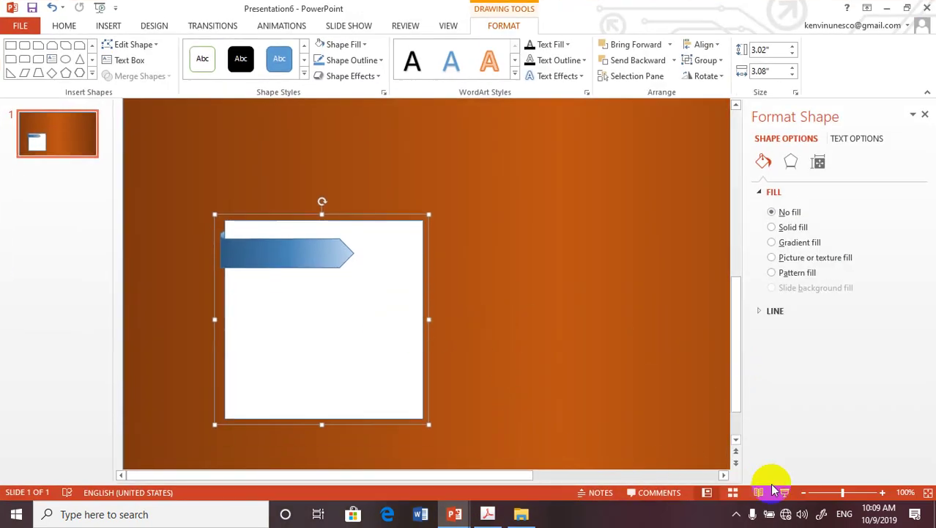
Step: At 51% zoom, place the box top-right and Ctrl+drag two copies stepping down-left
drag(843, 493, 825, 493)
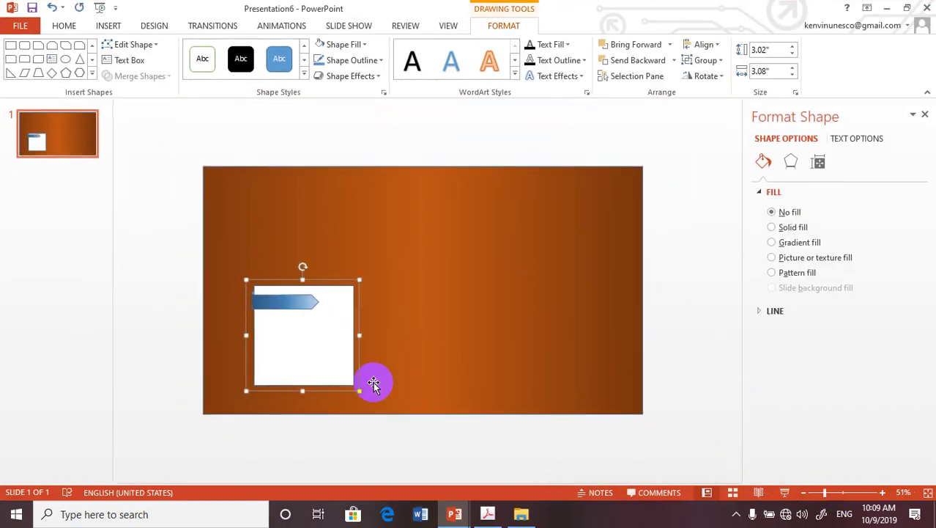
drag(299, 355, 551, 252)
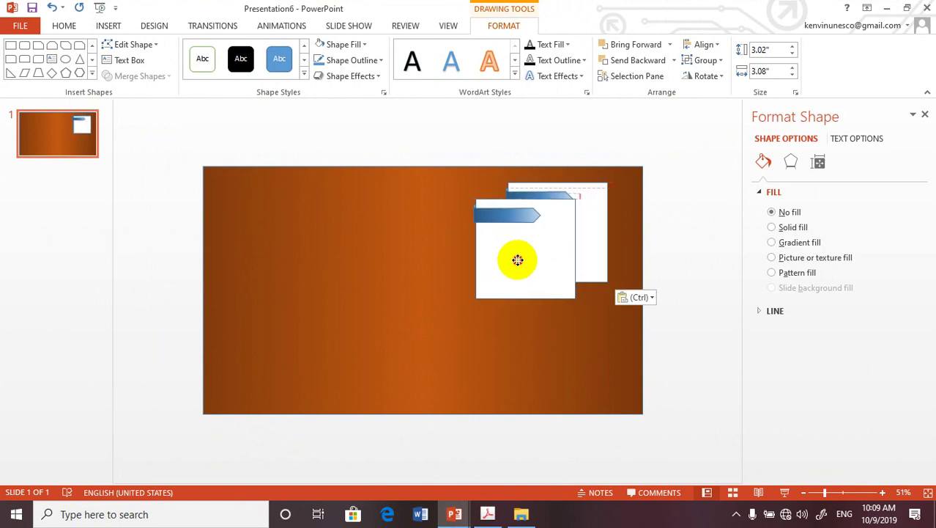
mouse_move(557, 256)
mouse_down()
mouse_move(471, 285)
mouse_move(458, 308)
mouse_up()
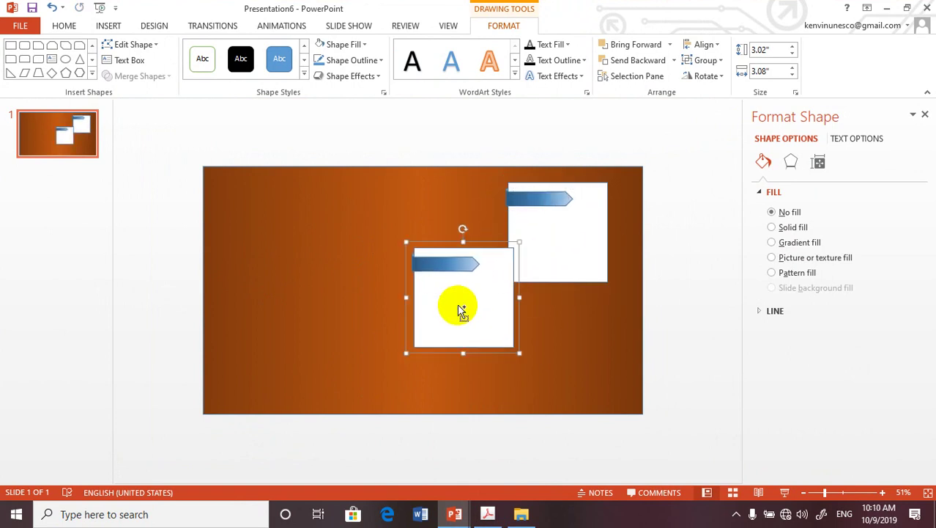
mouse_move(466, 308)
mouse_down()
mouse_move(370, 337)
mouse_move(373, 359)
mouse_move(372, 338)
mouse_up()
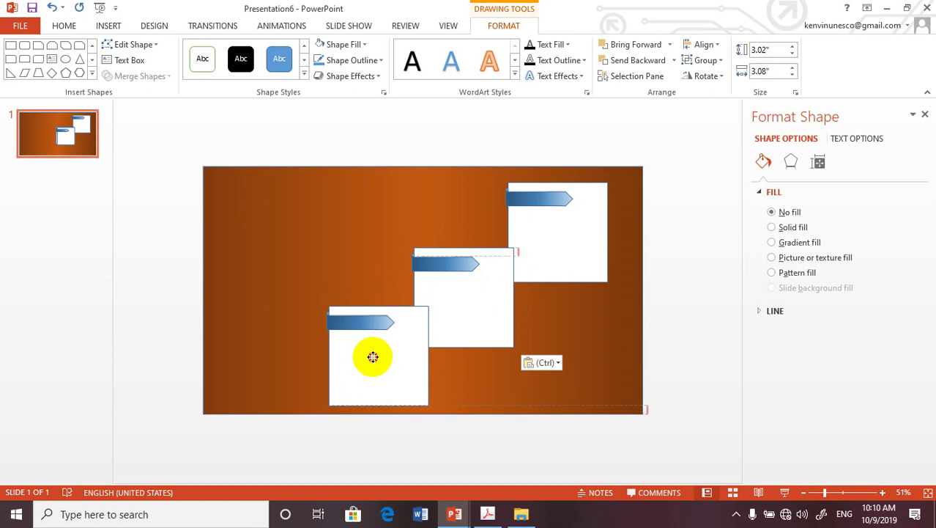
drag(469, 303, 480, 294)
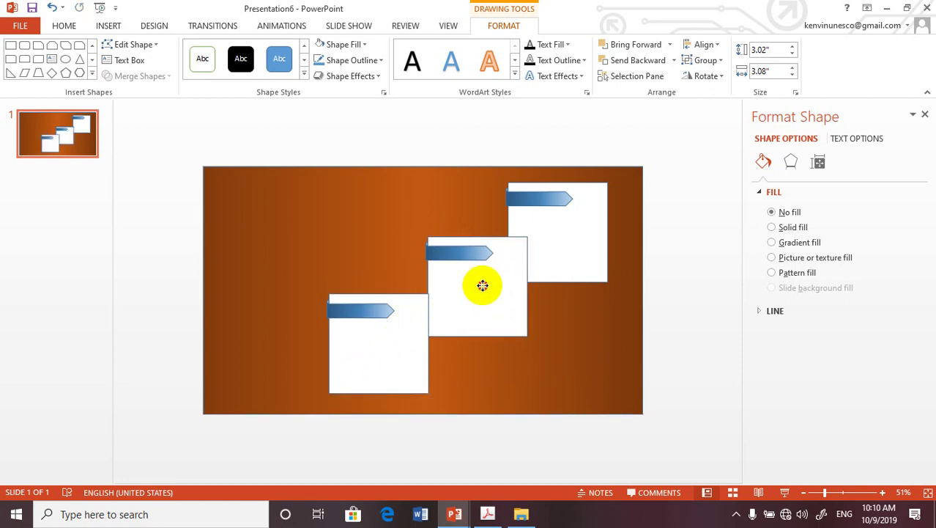
drag(704, 8, 725, 100)
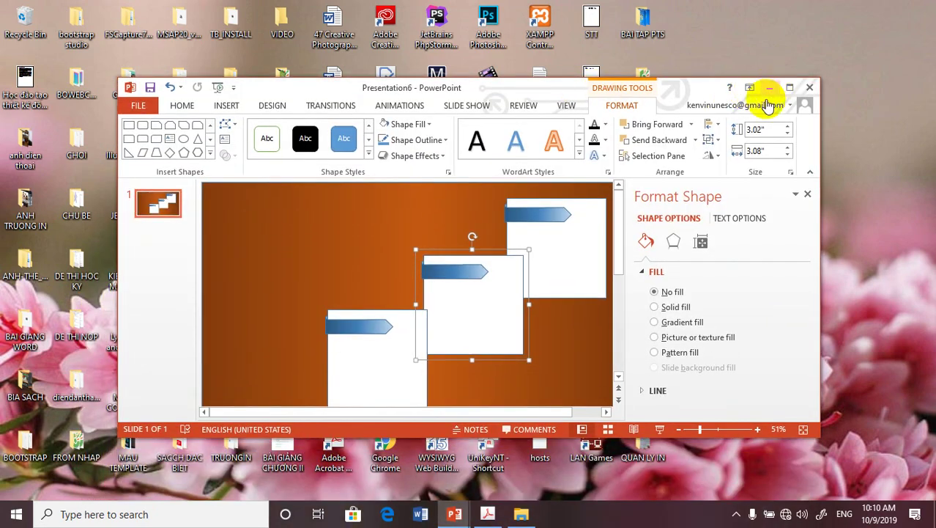
Step: Bring Presentation6 back maximized and realign the three boxes into even steps
click(455, 514)
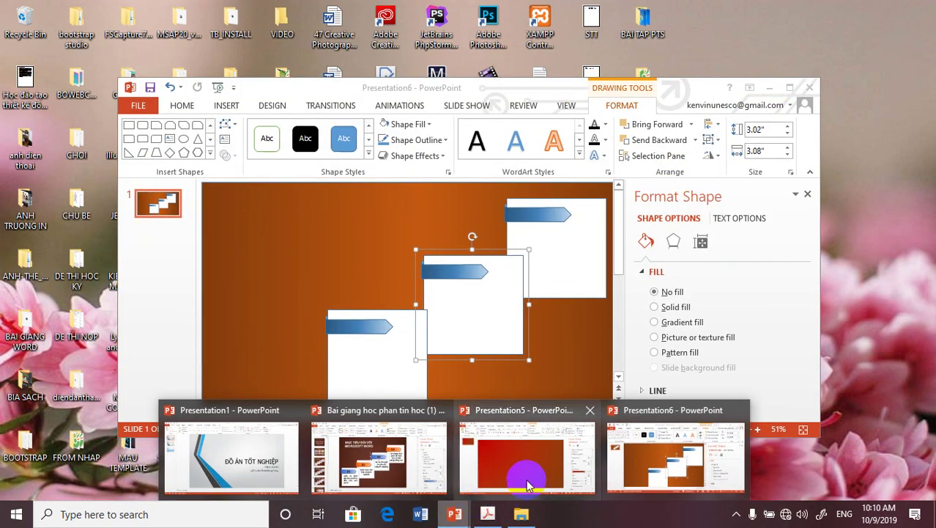
mouse_move(375, 478)
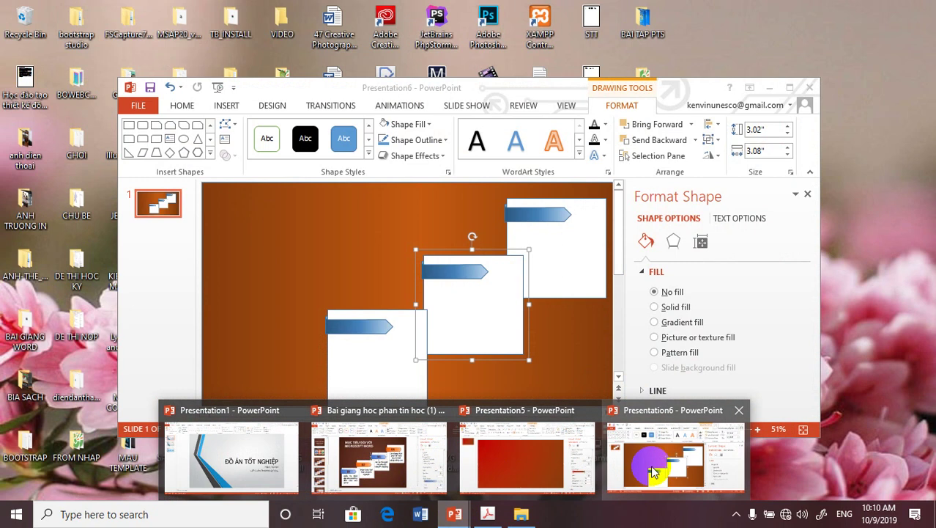
click(651, 466)
click(788, 89)
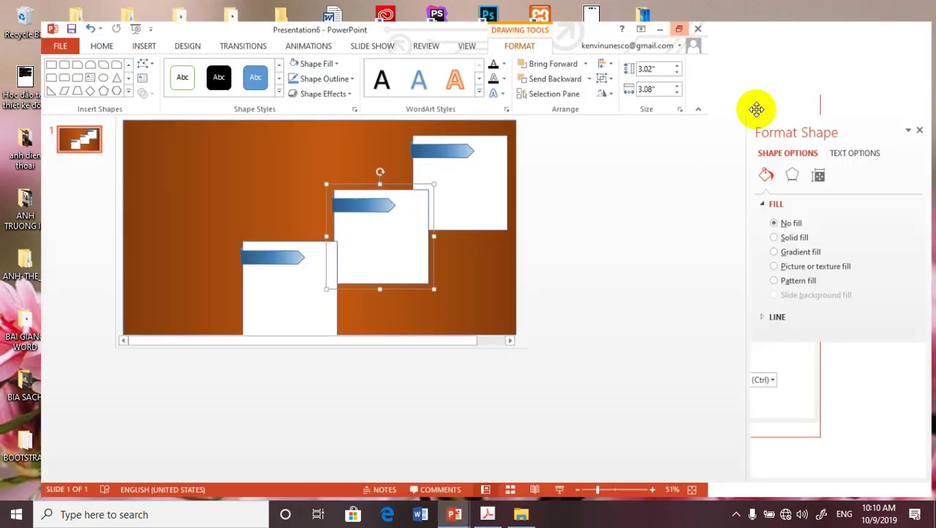
drag(382, 345, 393, 318)
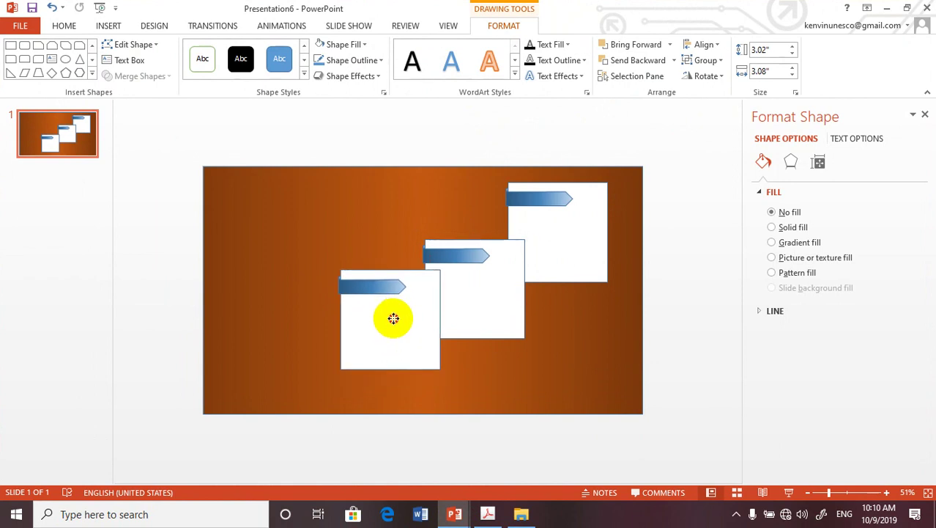
drag(490, 307, 493, 270)
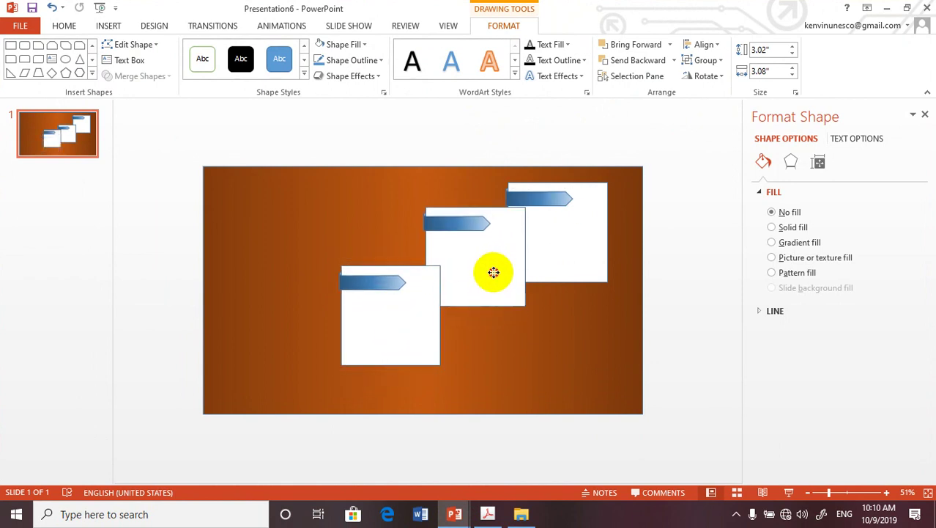
drag(403, 314, 407, 290)
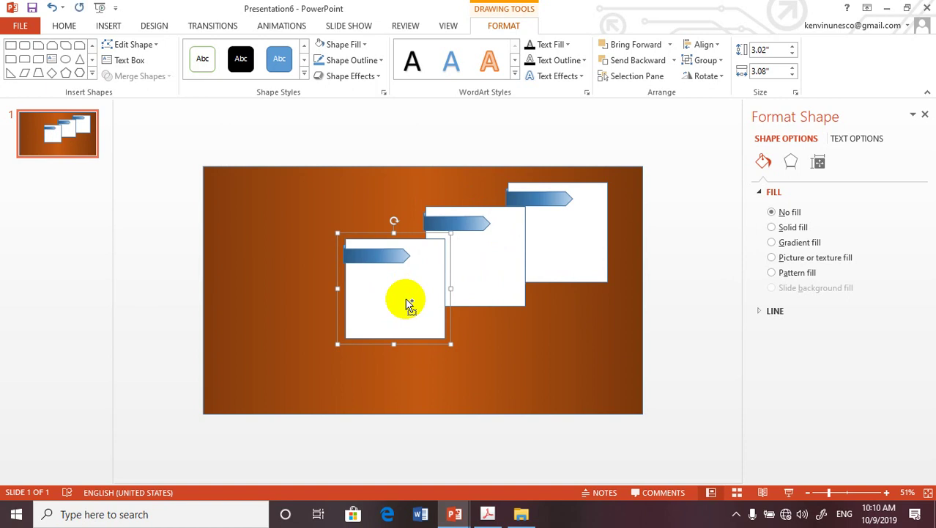
Step: Copy and paste a box, placing the fourth copy further down-left
key(ctrl+c)
key(ctrl+v)
drag(404, 294, 321, 314)
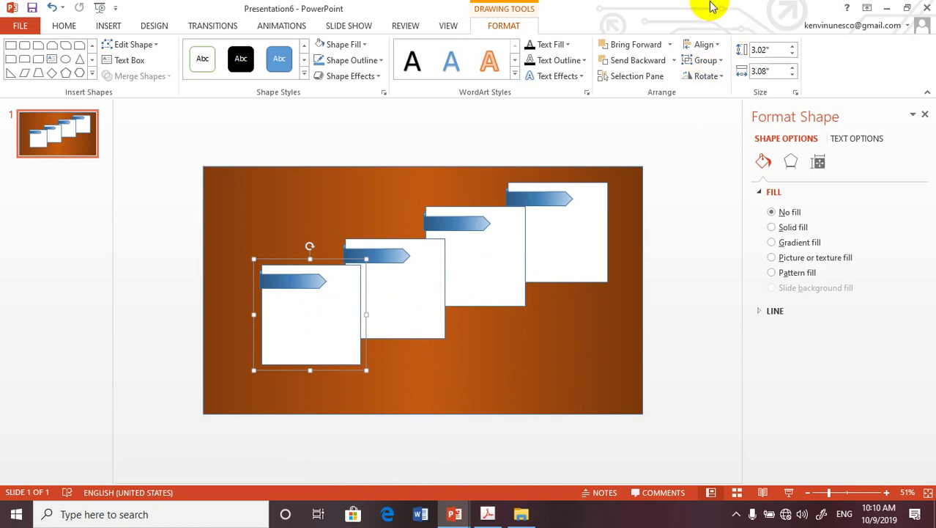
drag(755, 8, 652, 90)
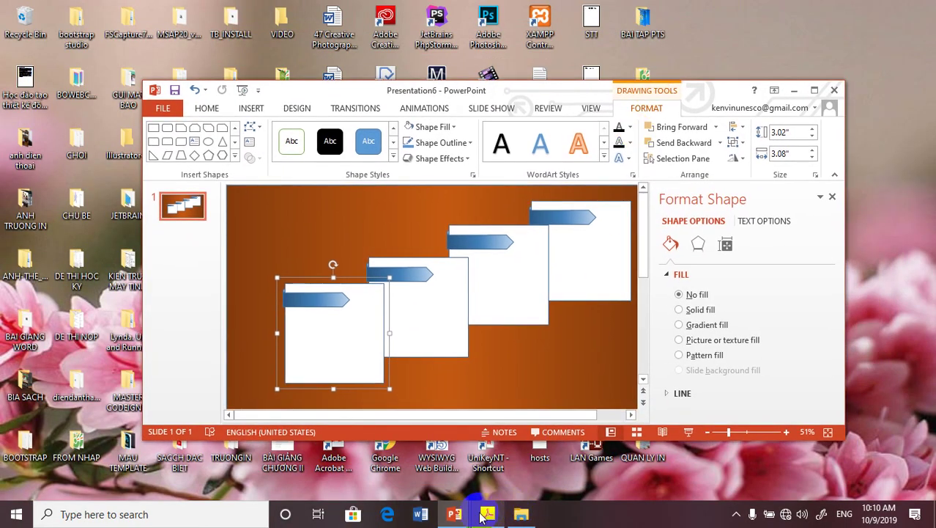
mouse_move(455, 514)
click(410, 458)
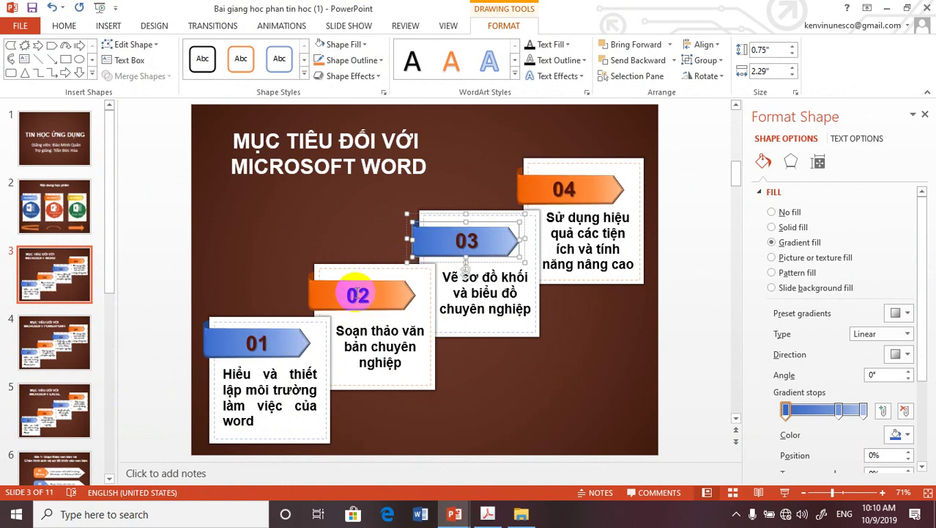
click(888, 8)
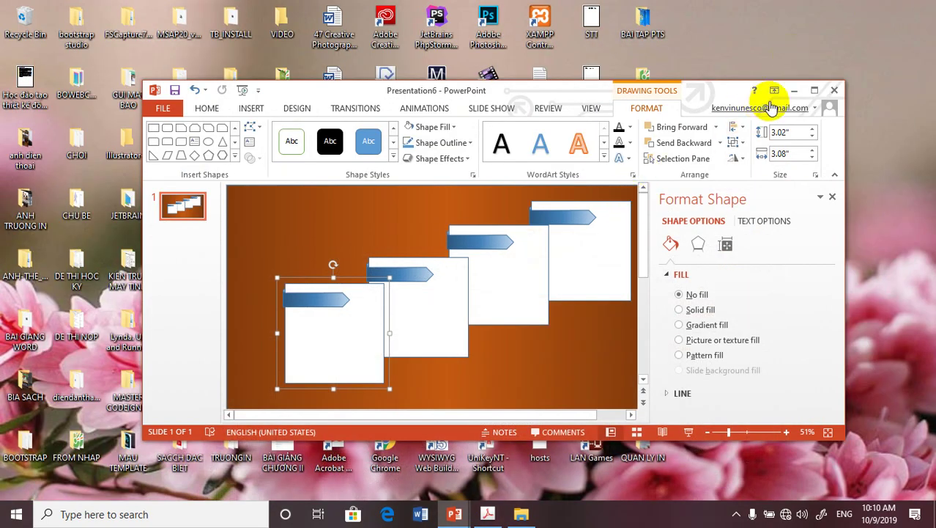
click(786, 93)
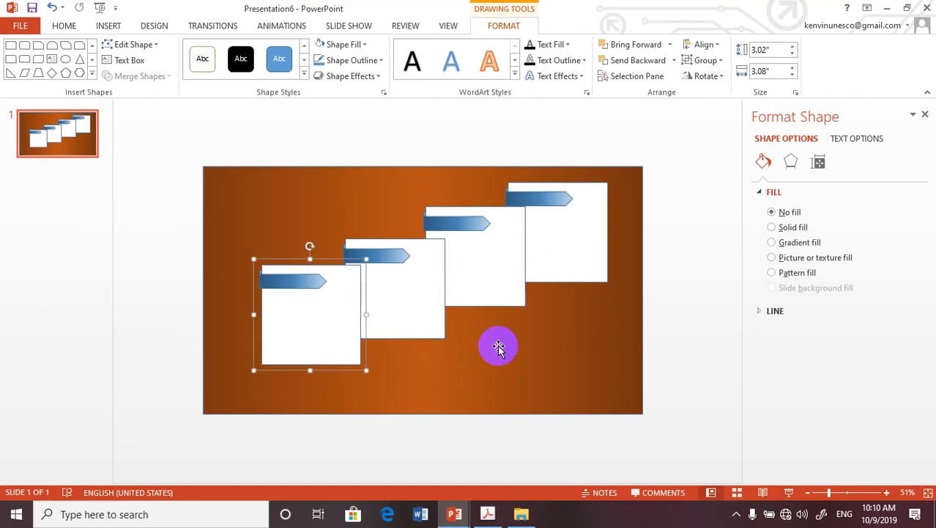
Step: Nudge all four boxes so the staircase steps are even and each overlaps its neighbour
click(674, 328)
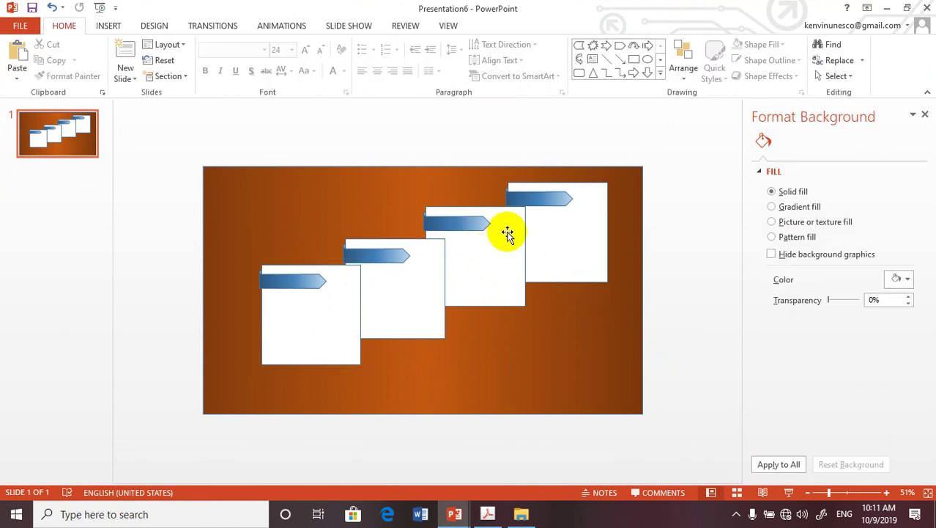
click(553, 200)
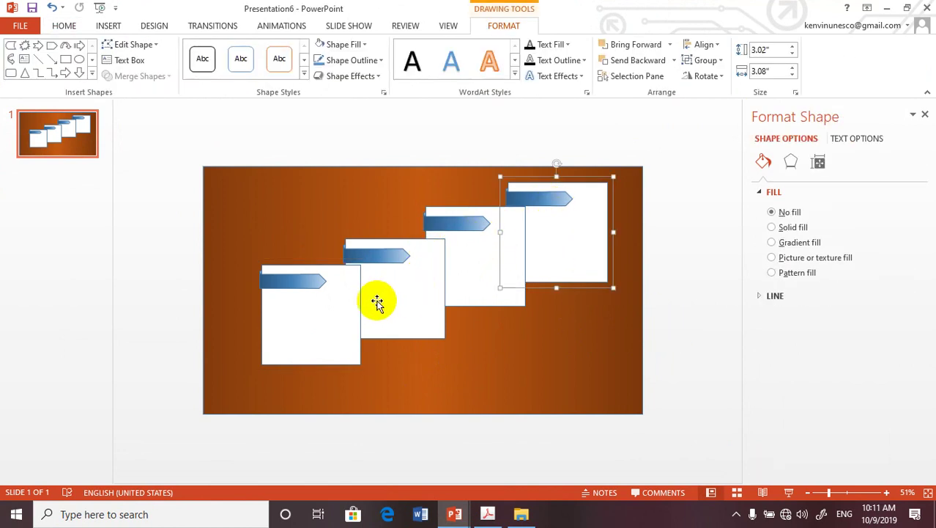
drag(303, 320, 289, 345)
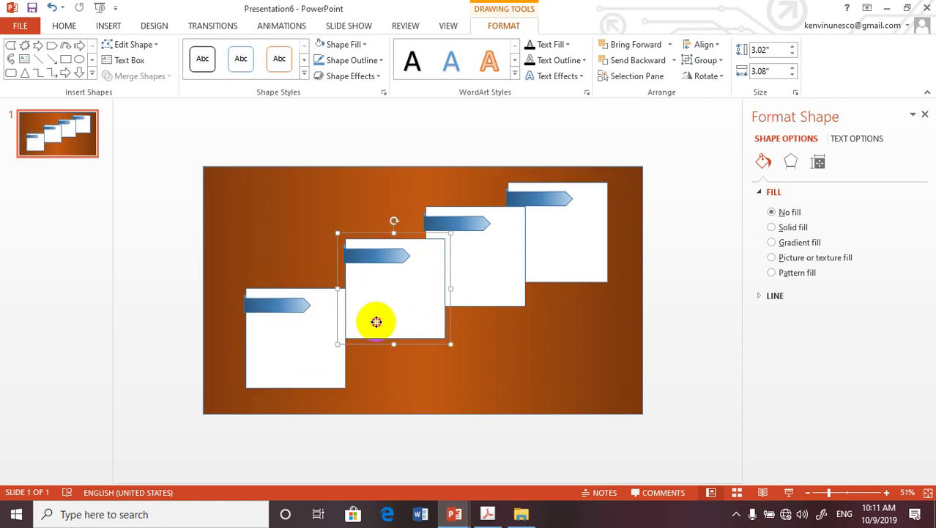
drag(376, 319, 367, 338)
drag(493, 265, 490, 288)
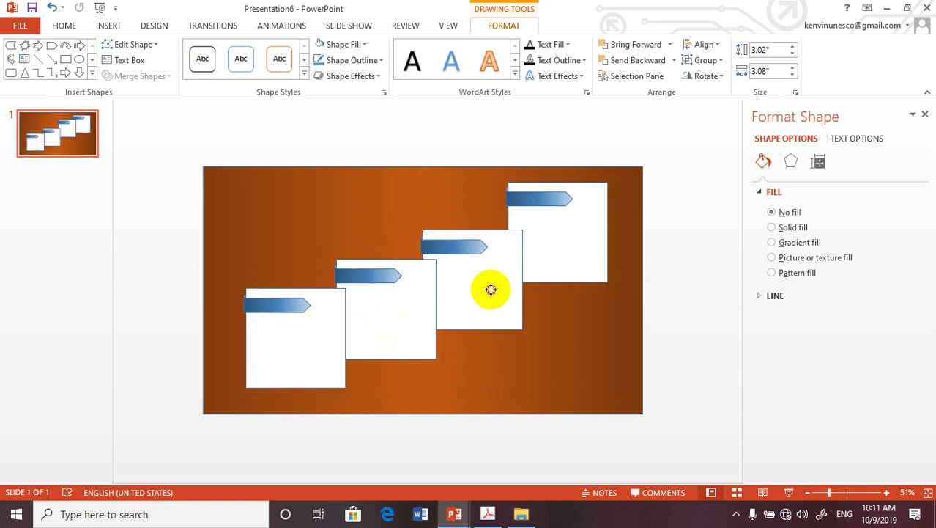
click(562, 251)
drag(561, 251, 556, 263)
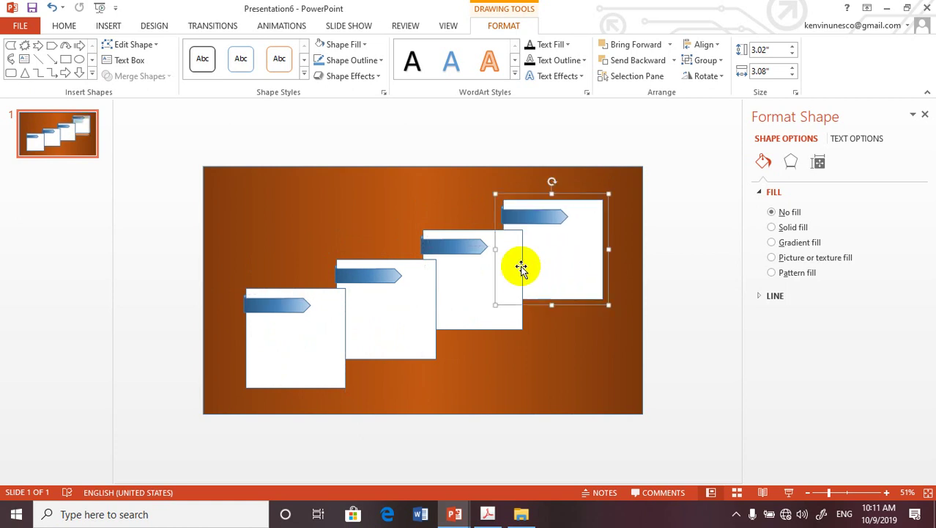
drag(281, 355, 292, 351)
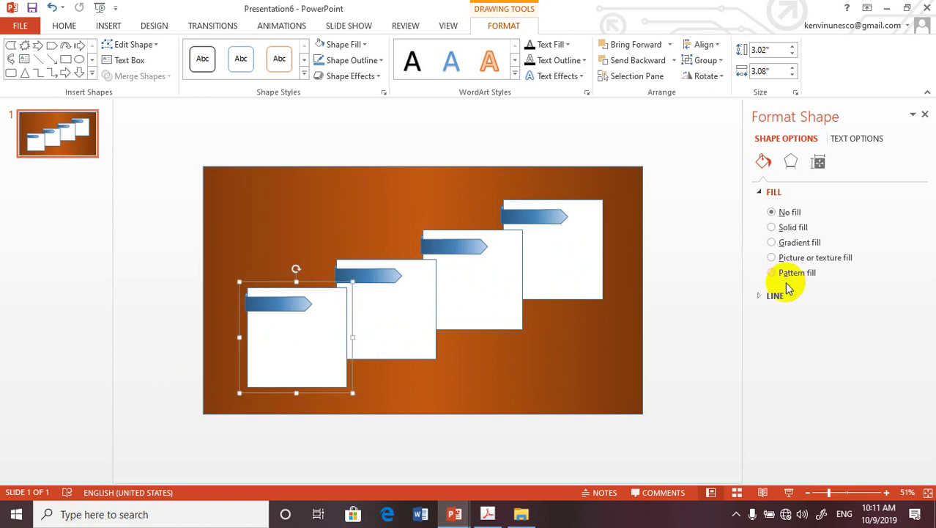
click(697, 317)
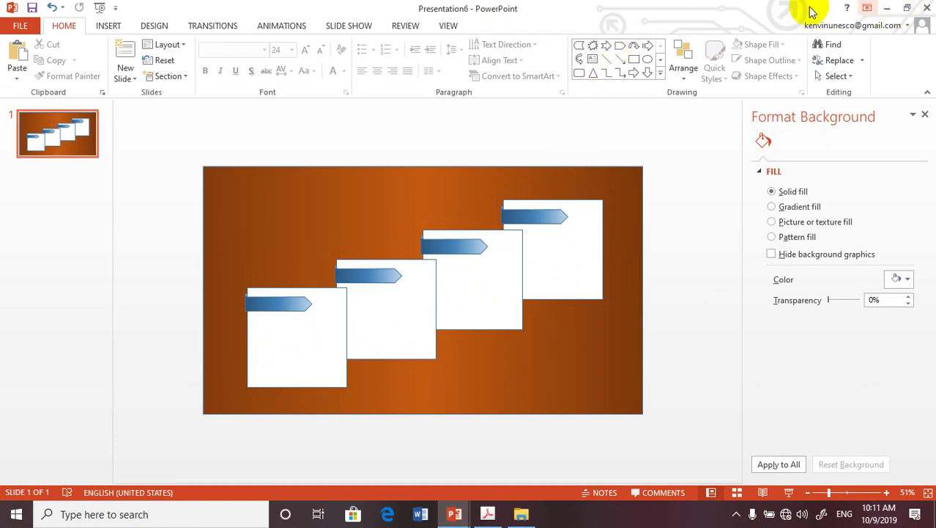
drag(735, 10, 632, 258)
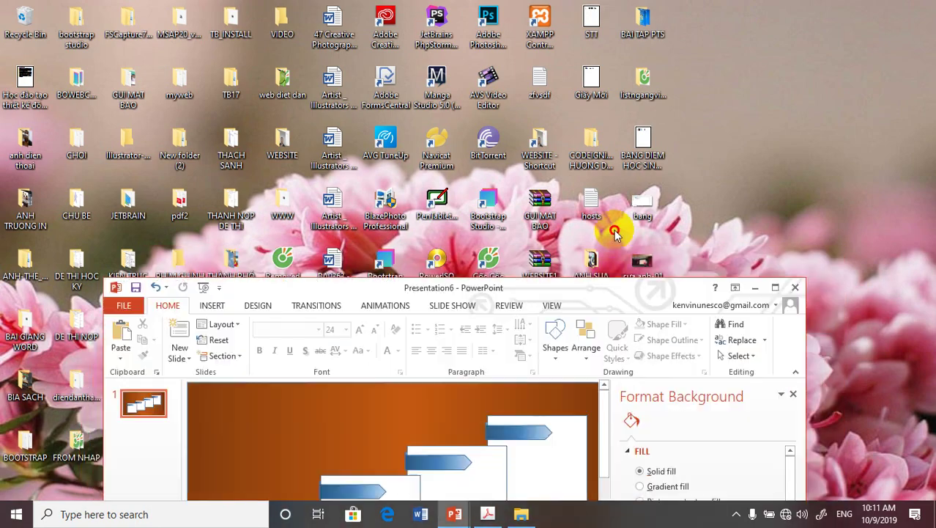
drag(623, 293, 617, 88)
mouse_move(455, 518)
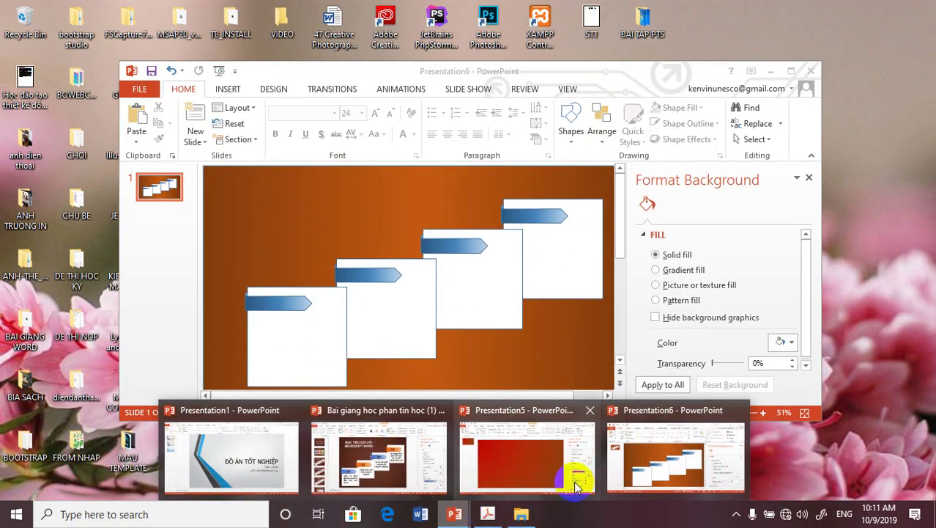
mouse_move(405, 480)
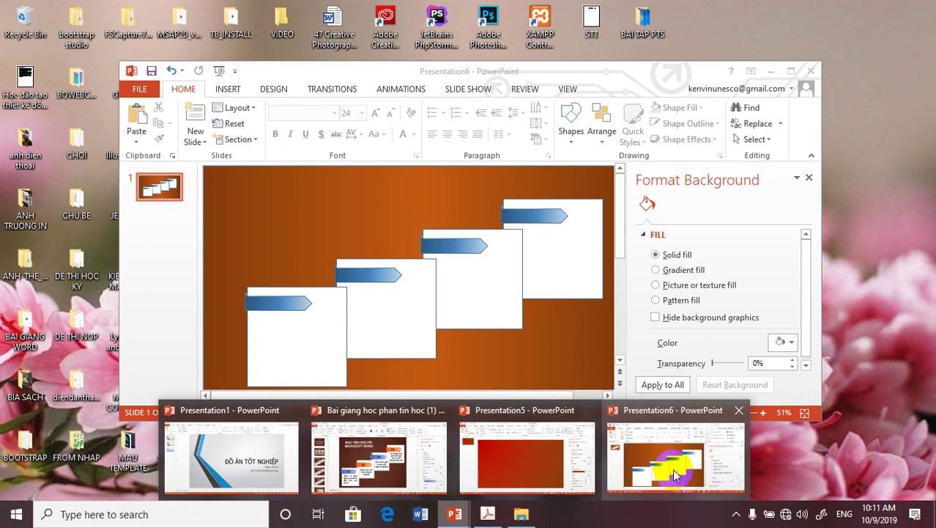
click(676, 478)
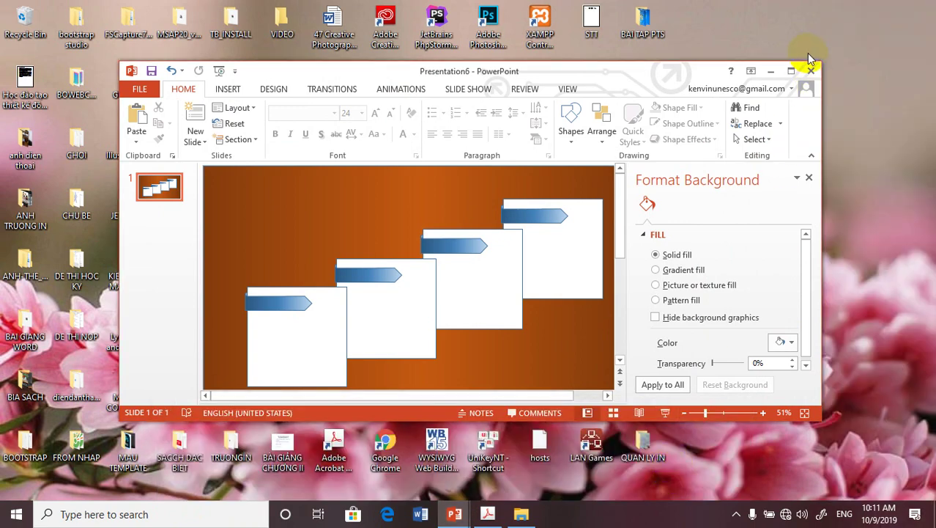
click(795, 72)
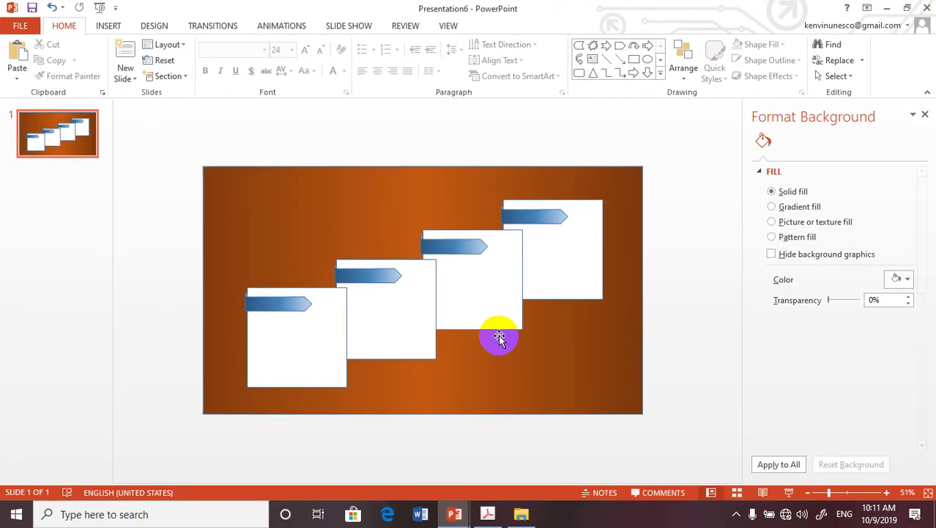
Step: Ungroup the top-right box with Group > Ungroup, separating its rectangle and arrow label
click(564, 258)
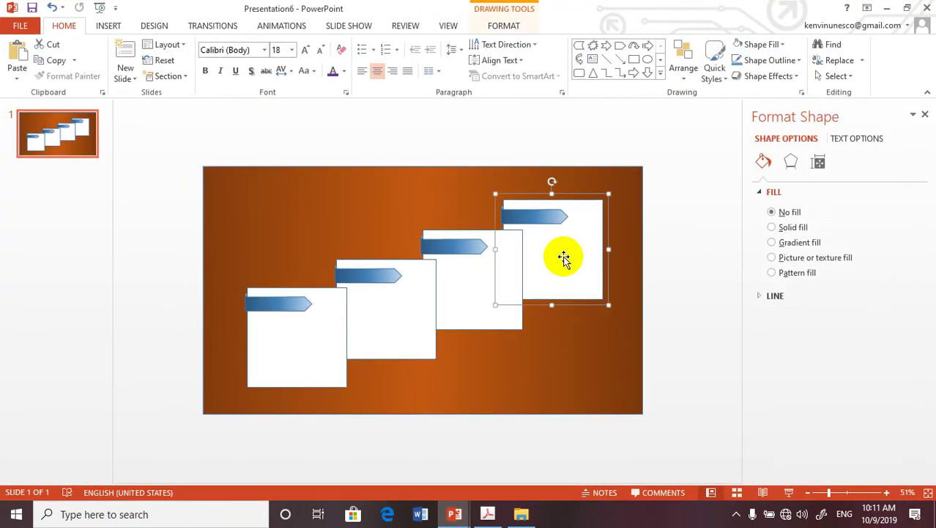
right_click(564, 259)
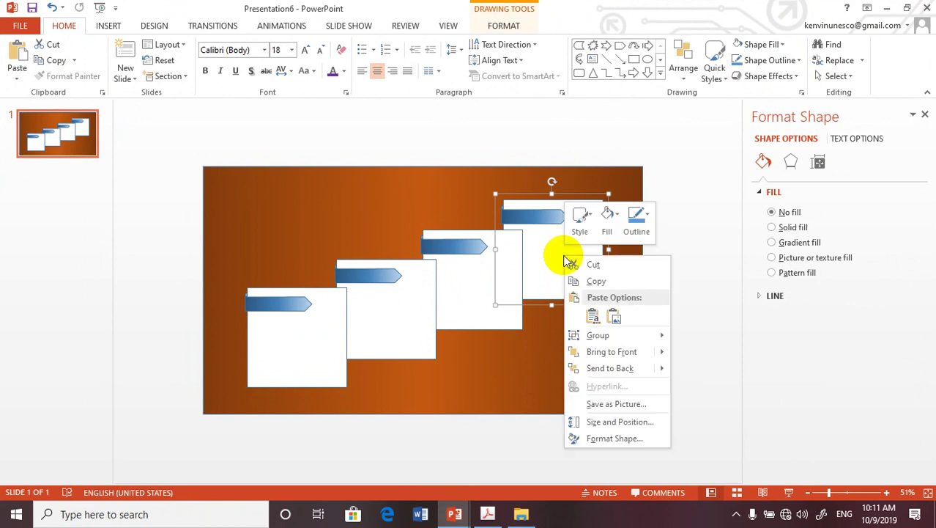
mouse_move(663, 335)
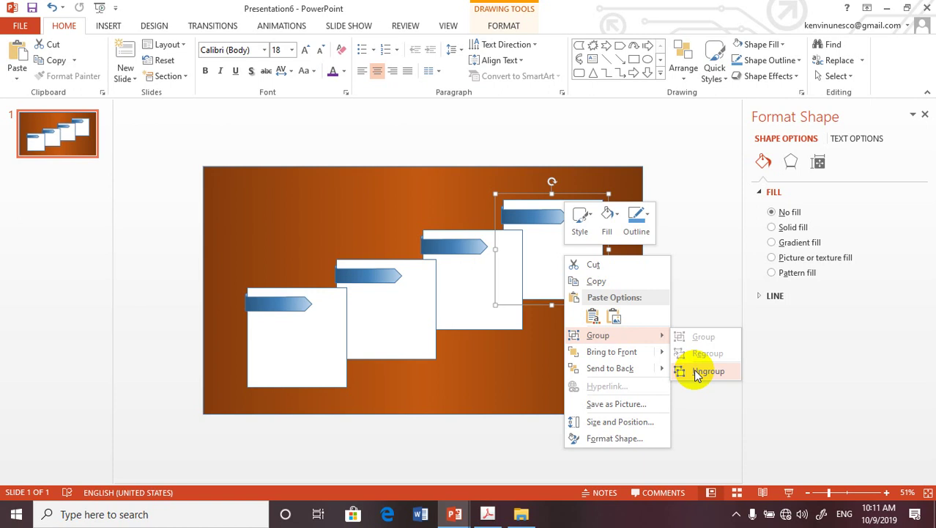
click(696, 371)
click(683, 292)
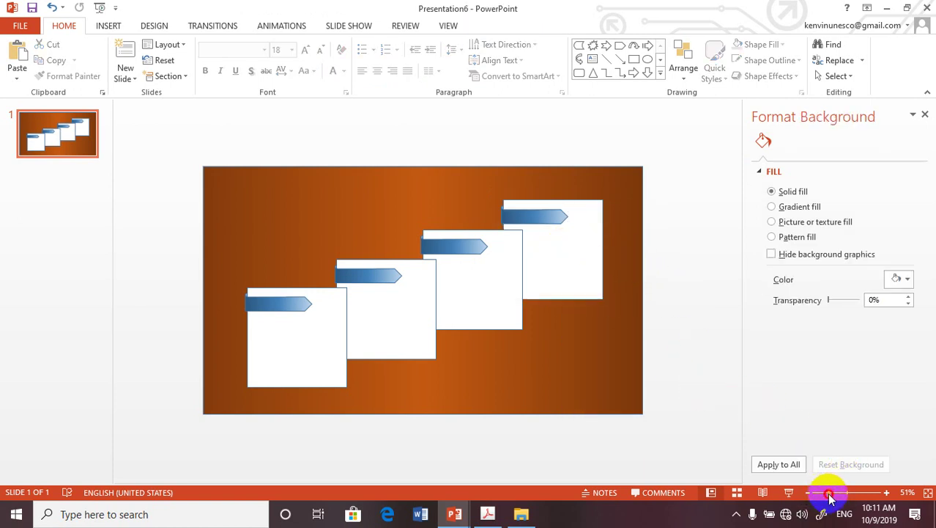
Step: Set the top arrow label's gradient stops to dark brown, dark orange and light orange
drag(830, 496, 838, 496)
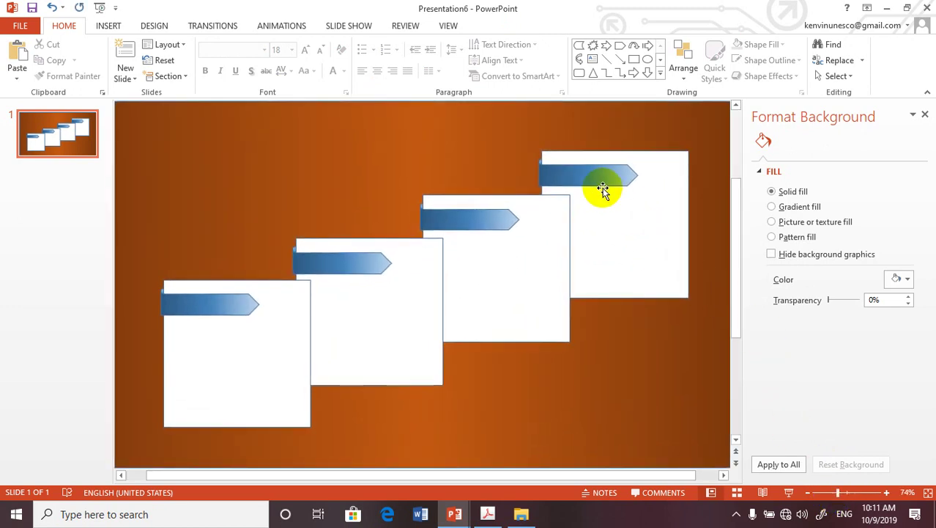
click(595, 177)
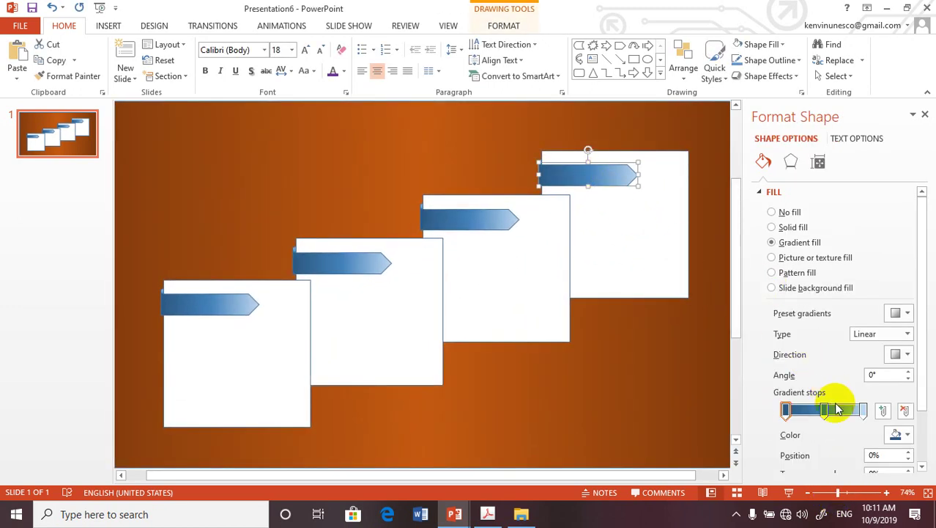
click(909, 438)
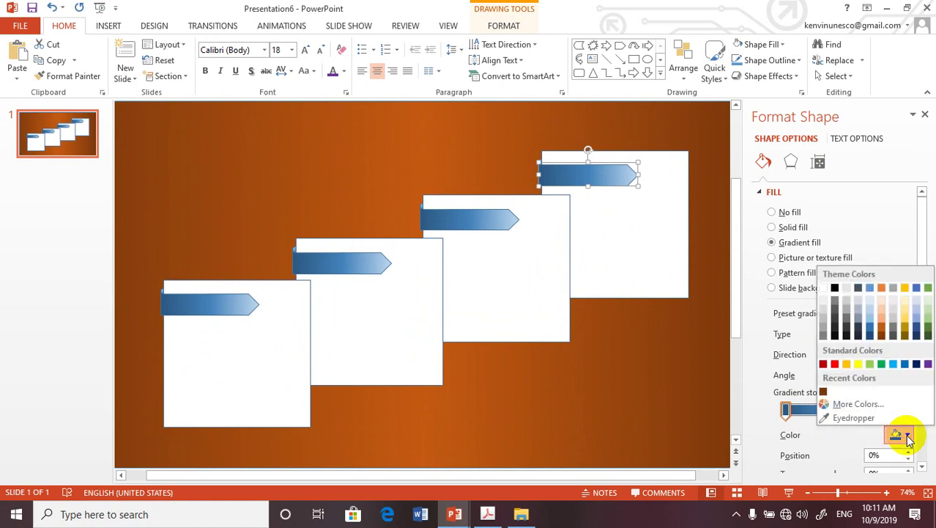
click(885, 338)
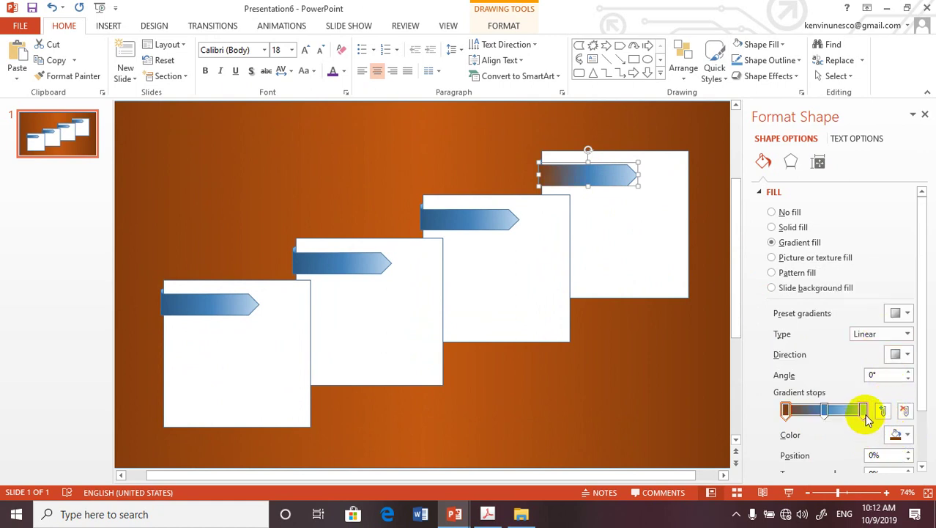
click(906, 437)
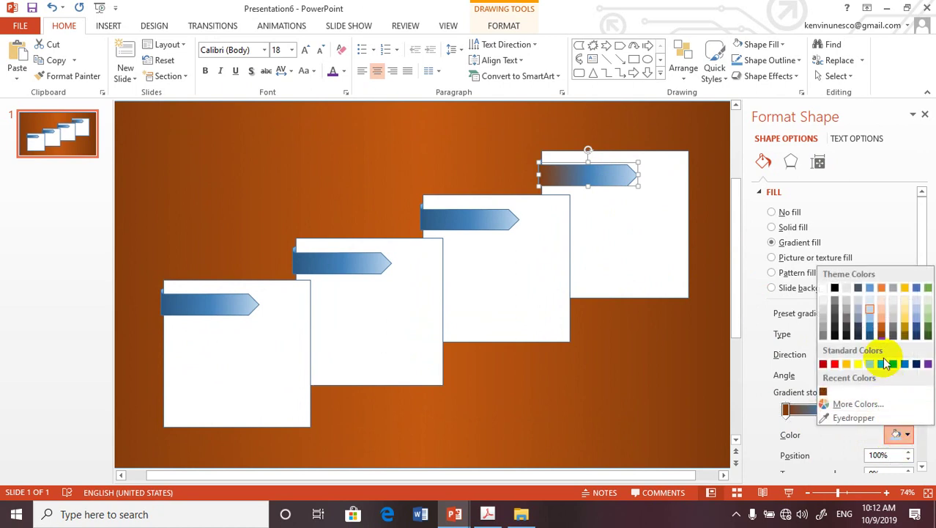
click(882, 317)
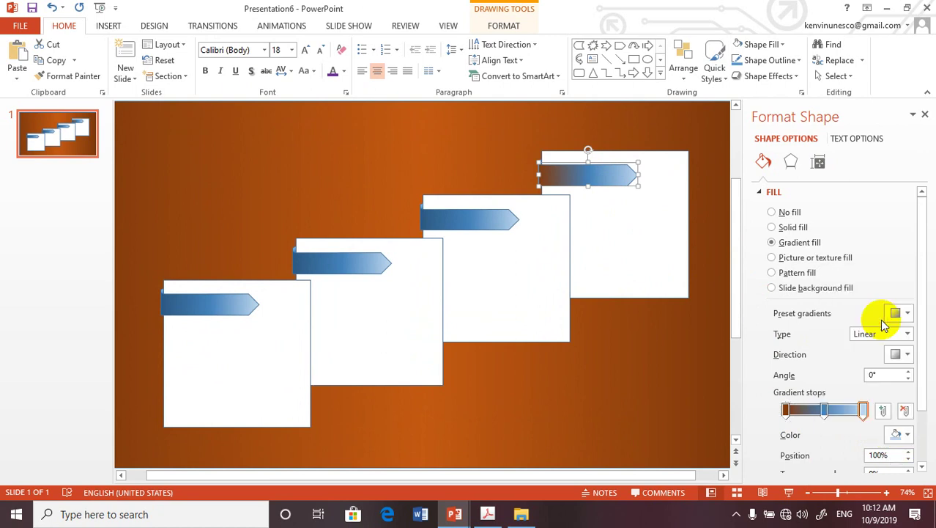
click(824, 410)
click(906, 434)
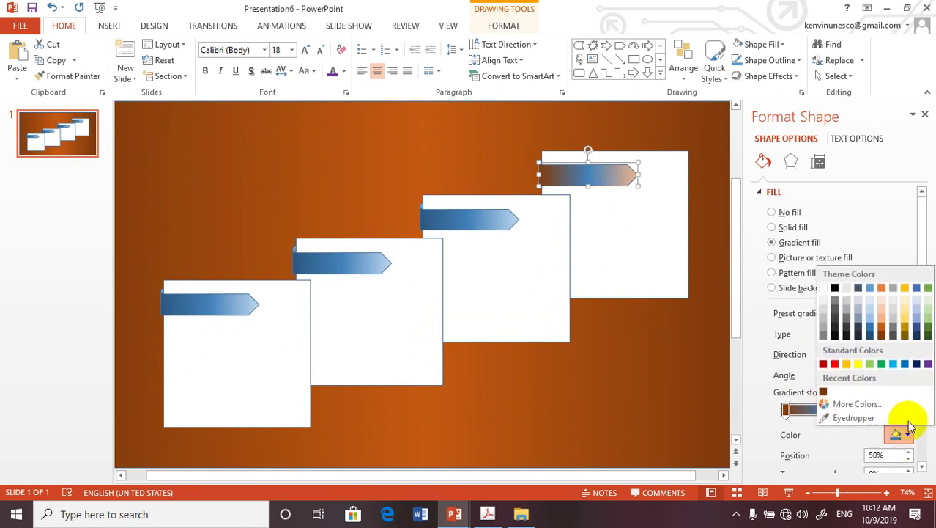
click(881, 332)
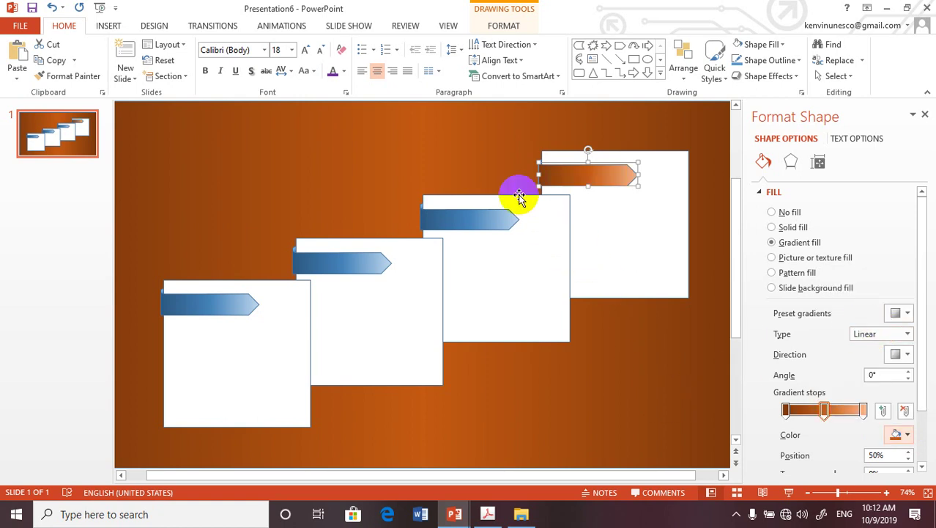
click(482, 130)
scroll(567, 176, up, 1)
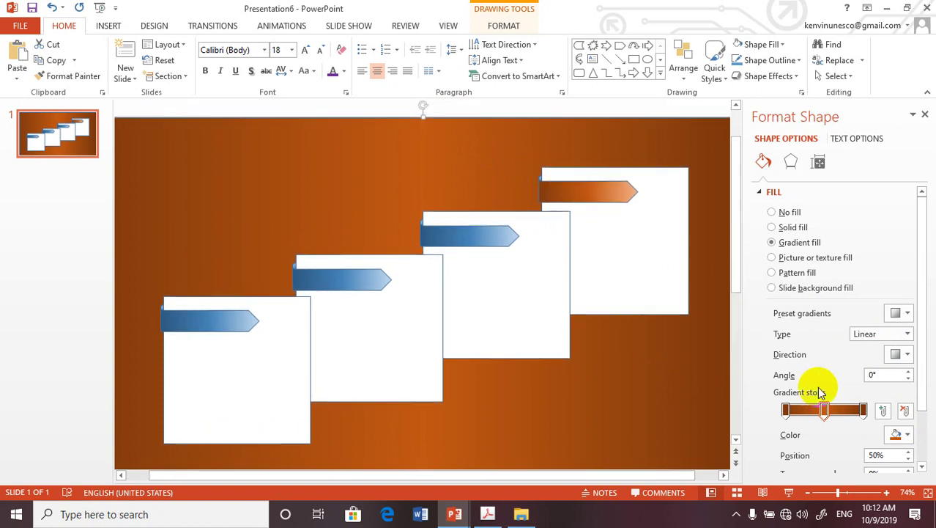
click(841, 493)
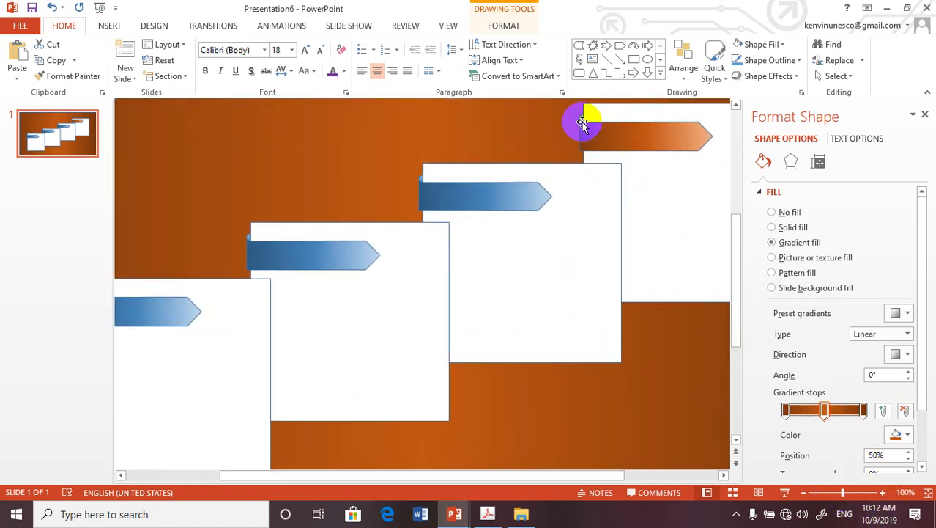
Step: Give the fold piece a light orange to dark brown gradient and delete the middle stop
click(583, 119)
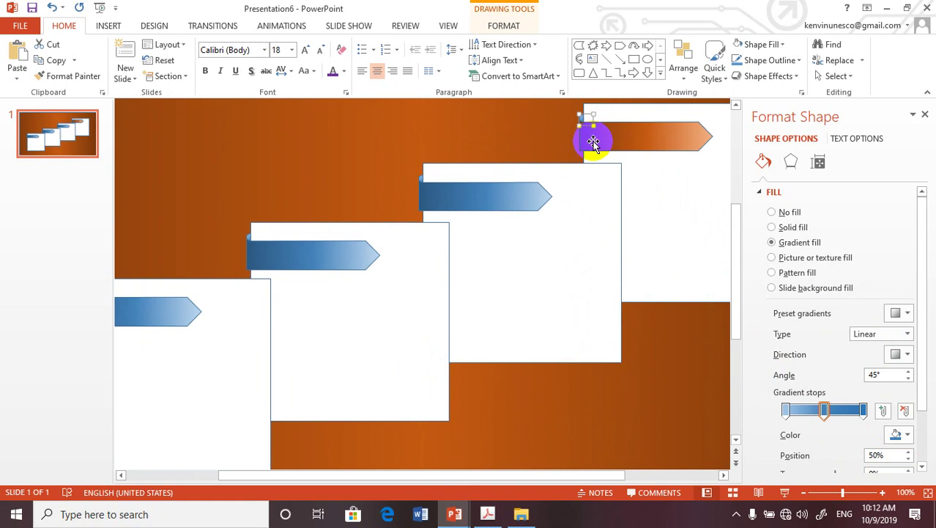
click(891, 433)
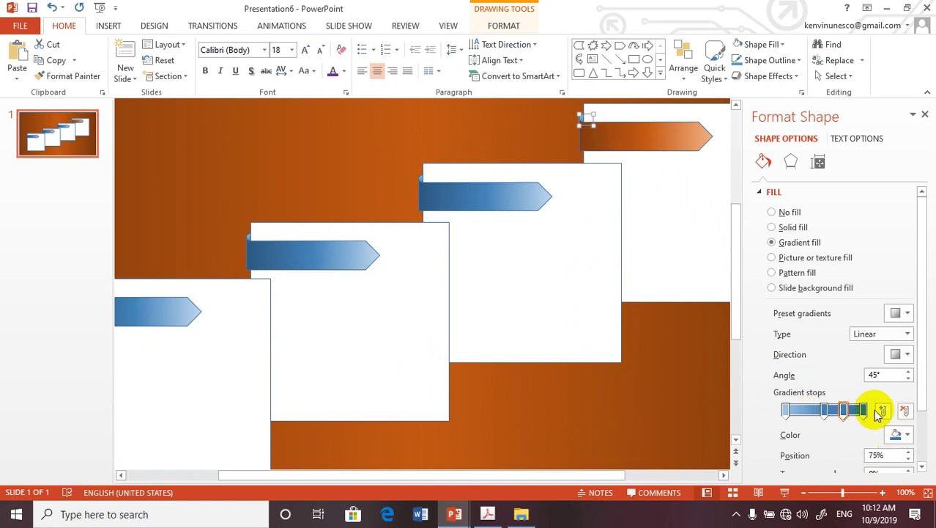
click(786, 412)
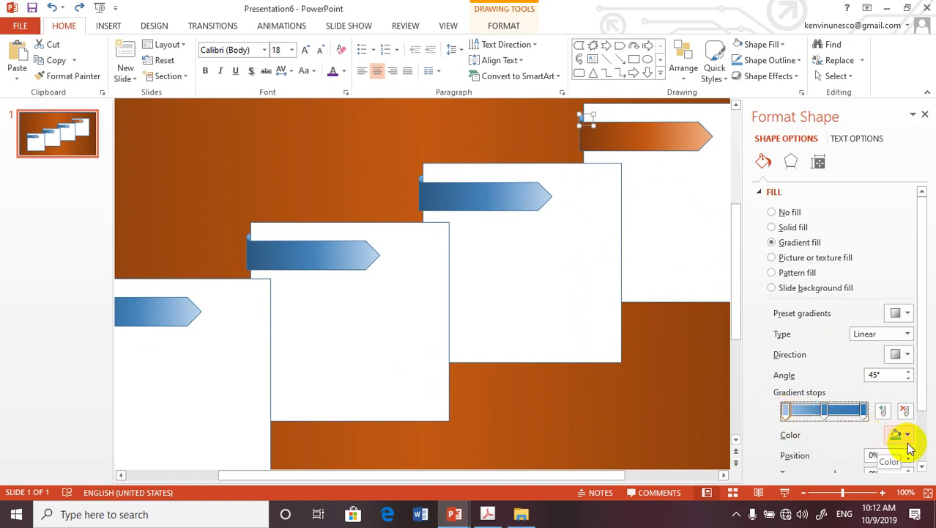
click(907, 434)
click(879, 330)
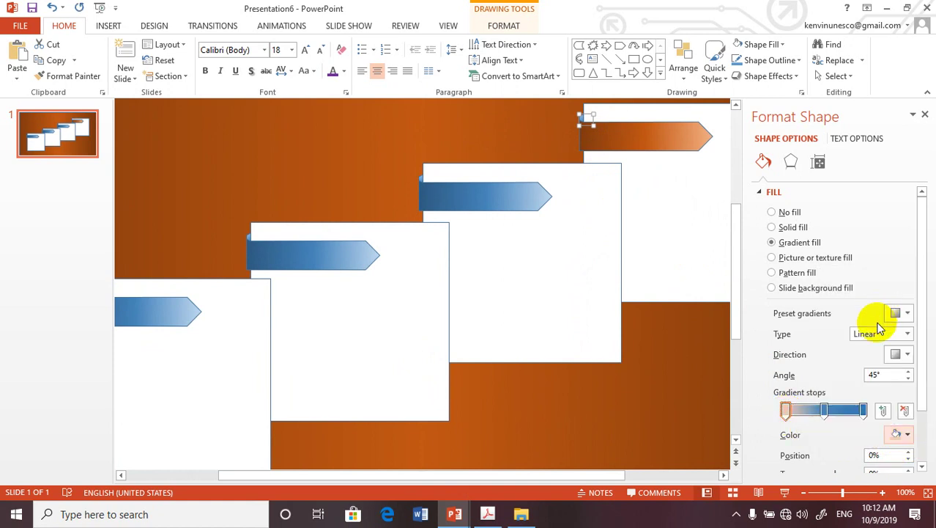
click(906, 435)
click(883, 338)
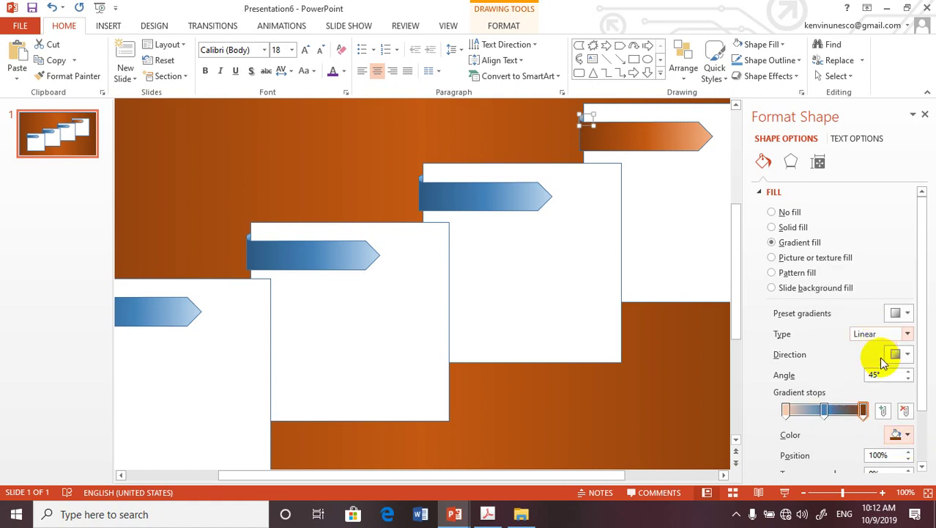
click(826, 411)
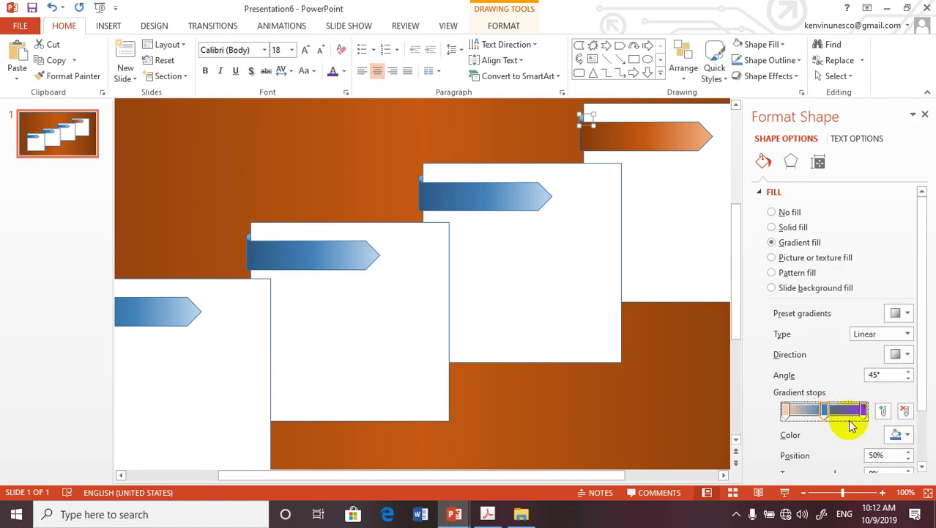
click(905, 413)
click(789, 410)
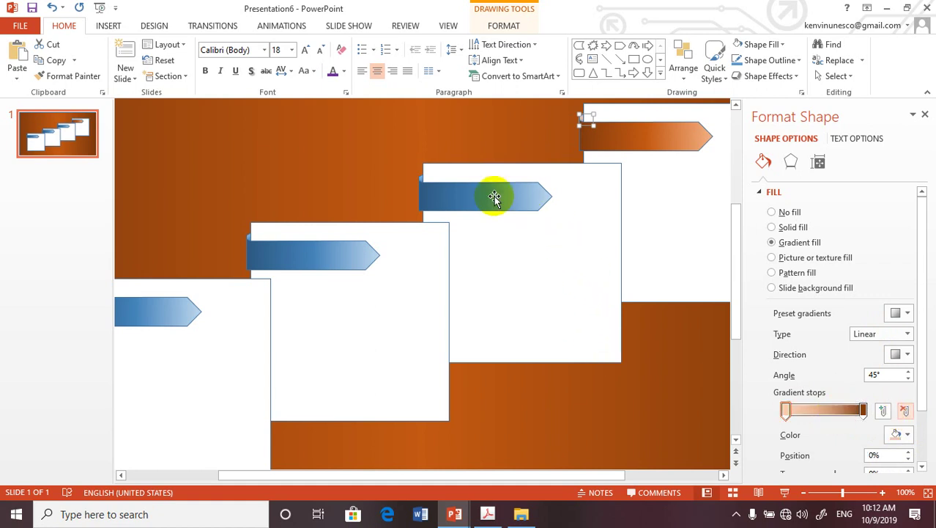
click(440, 138)
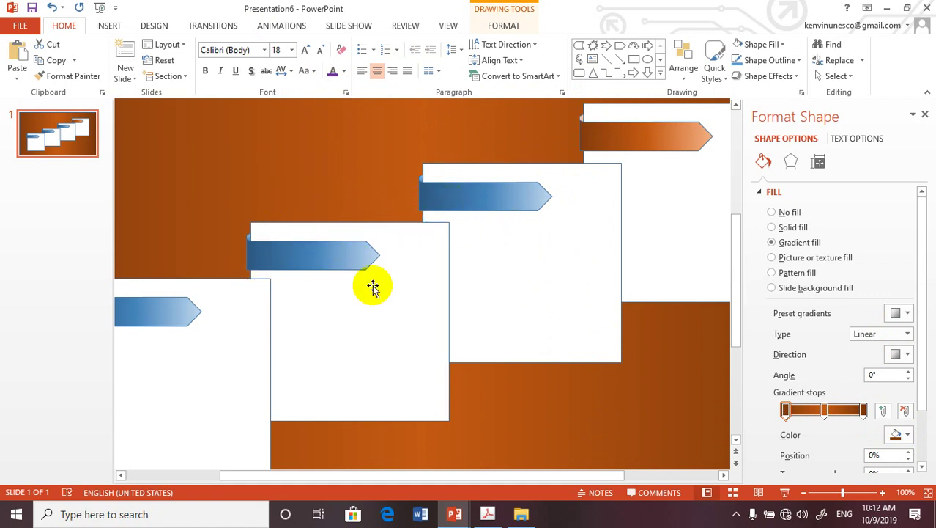
Step: Use Group > Ungroup on the second box from the top to separate its square and arrow banner
click(278, 260)
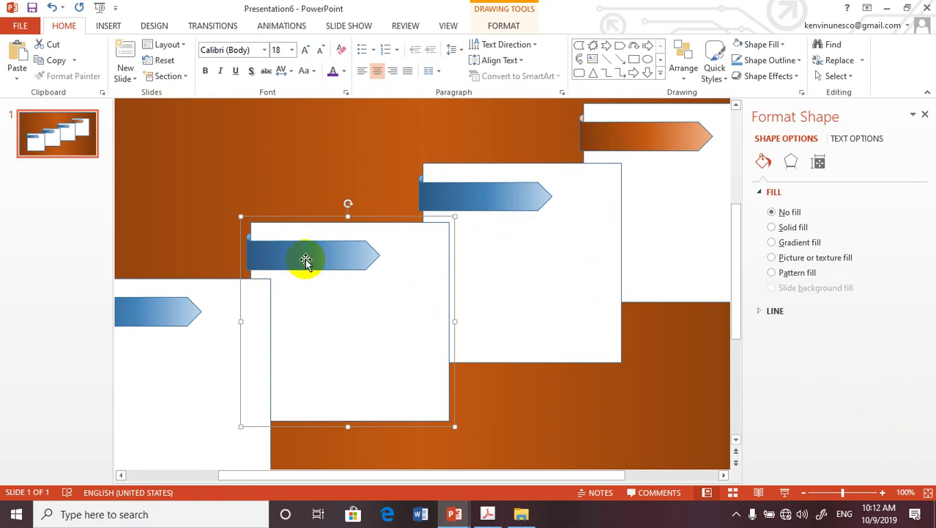
right_click(306, 259)
mouse_move(367, 340)
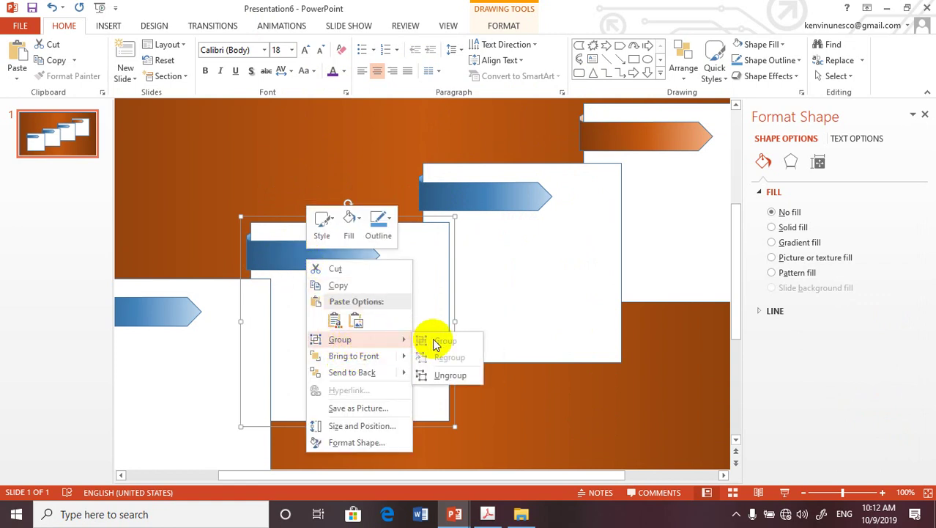
click(439, 375)
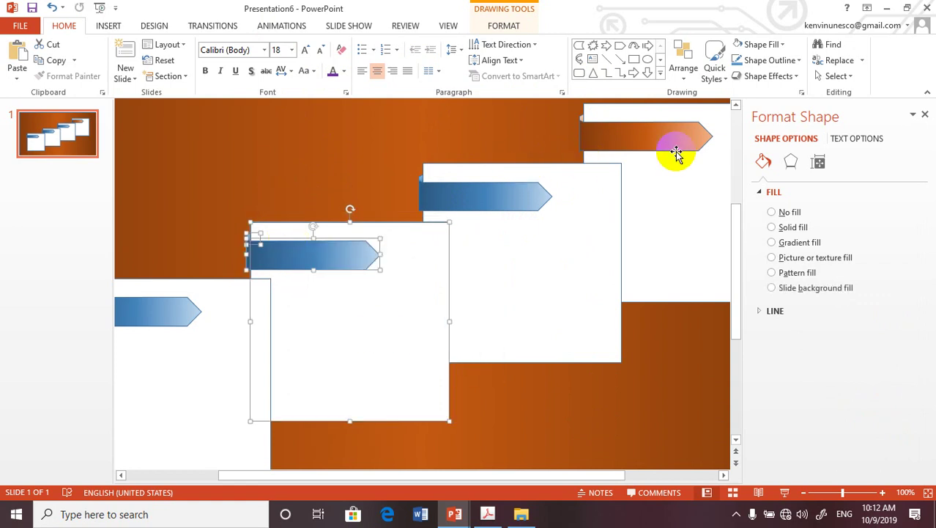
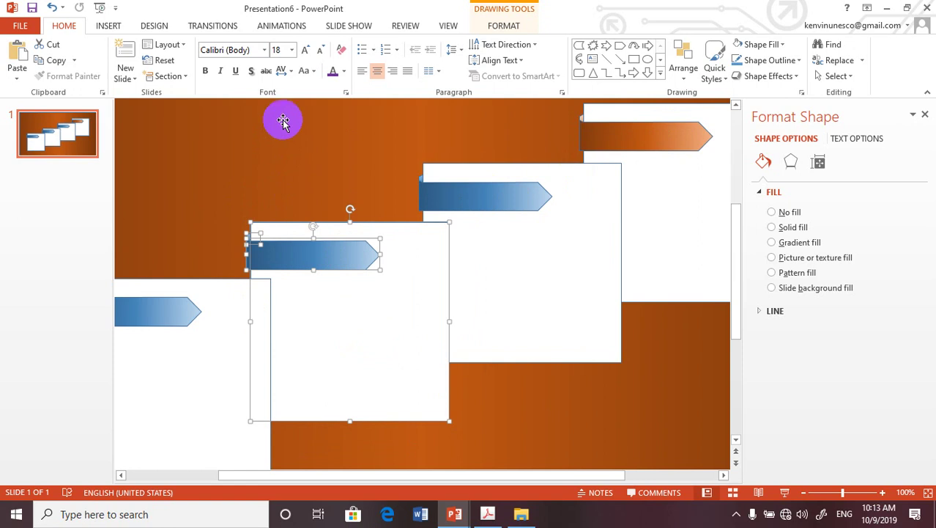
Step: Try fill options on the lower arrow tab, undoing an unwanted gradient fill, then deselect the group
double_click(302, 260)
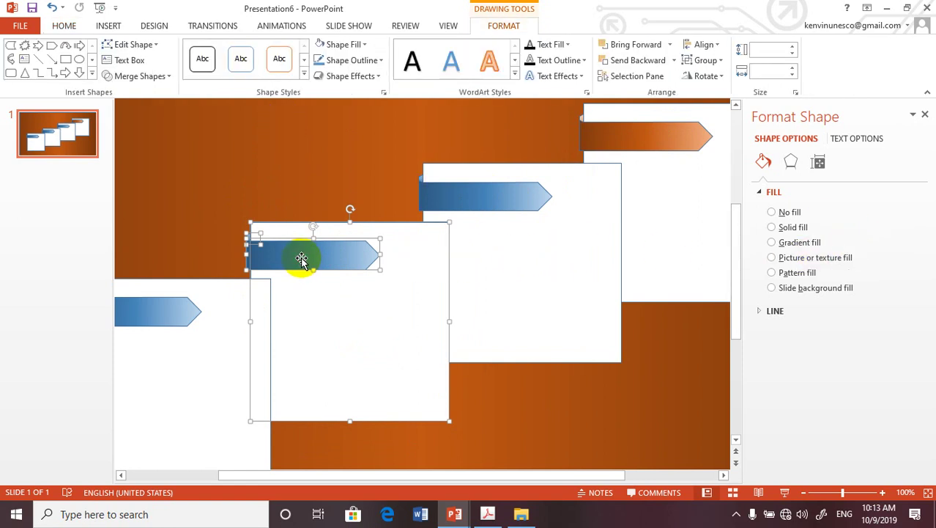
right_click(301, 260)
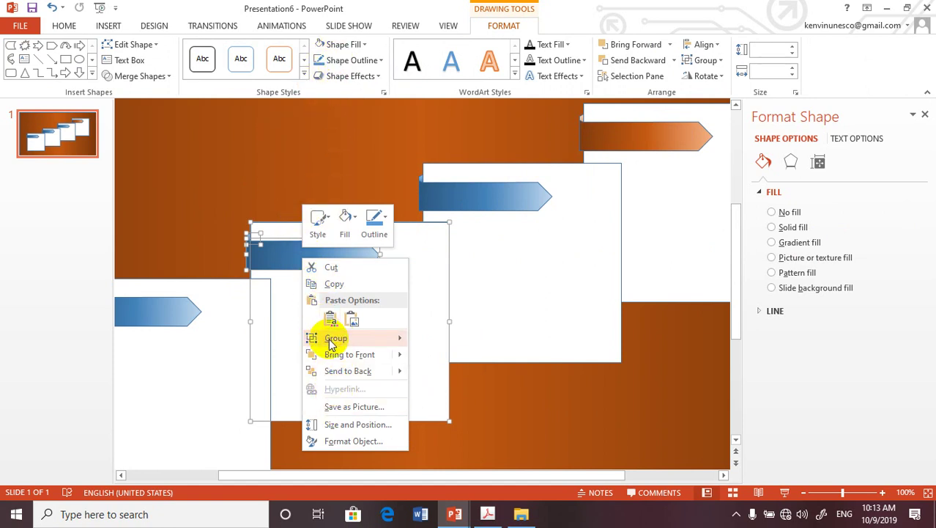
mouse_move(334, 339)
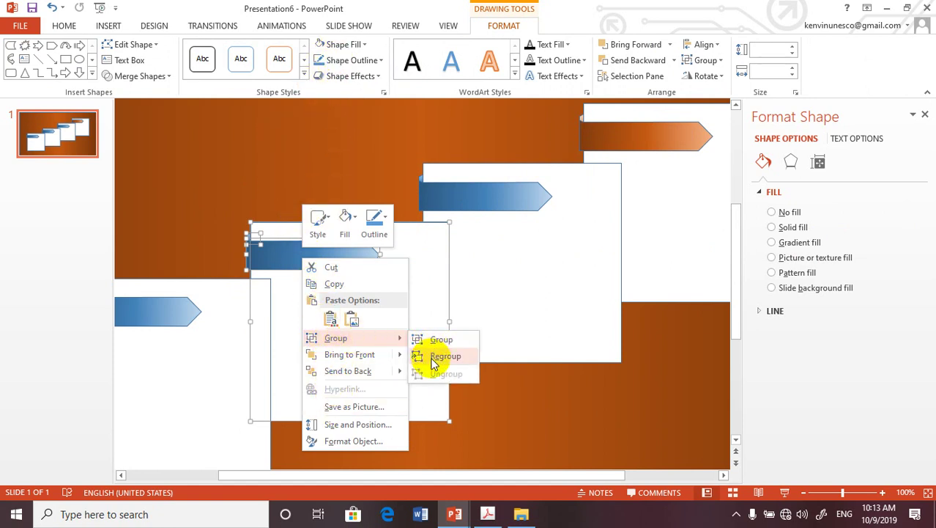
key(Escape)
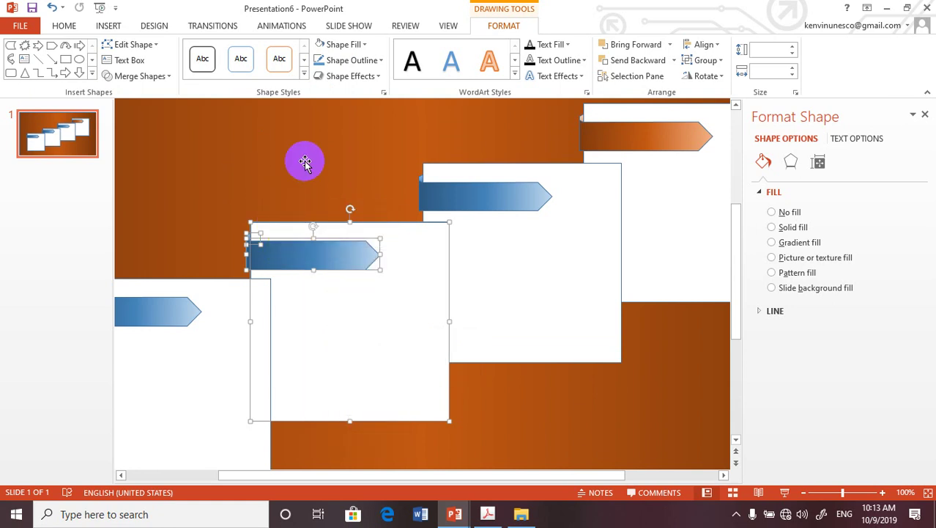
click(355, 44)
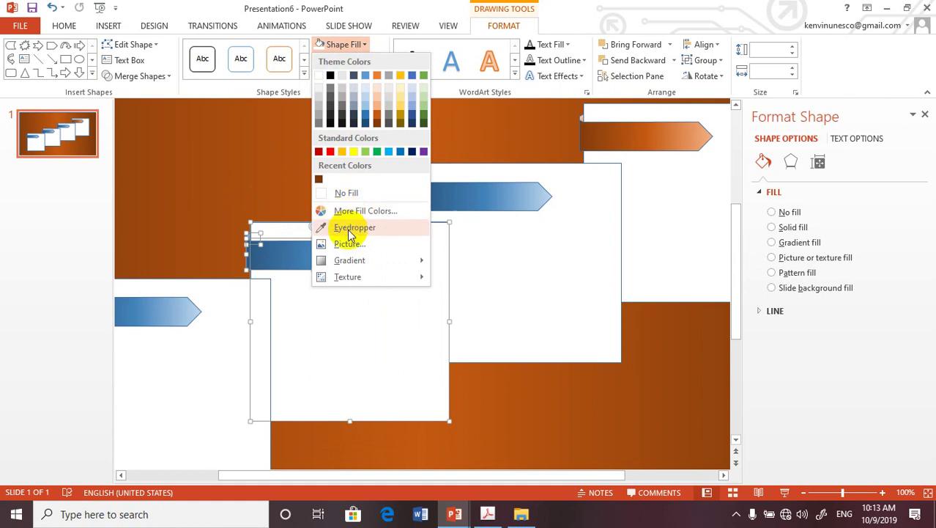
mouse_move(404, 260)
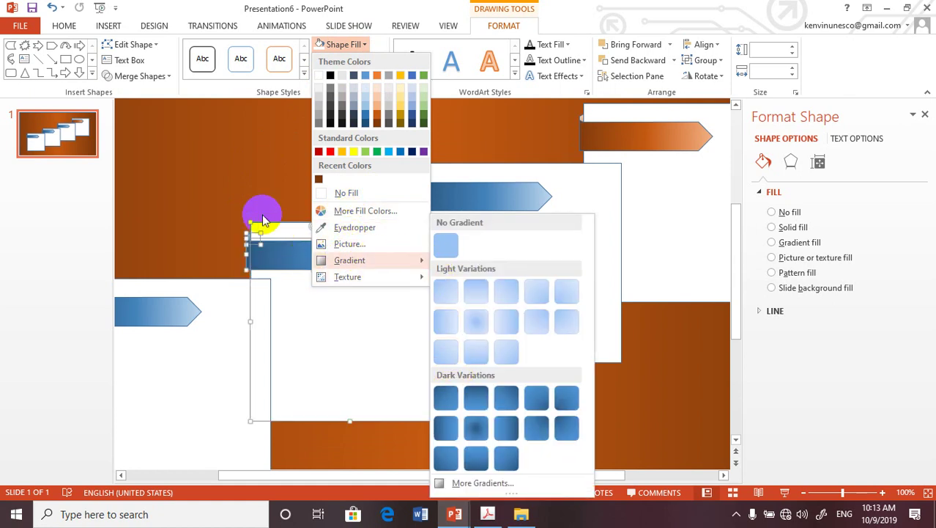
click(293, 253)
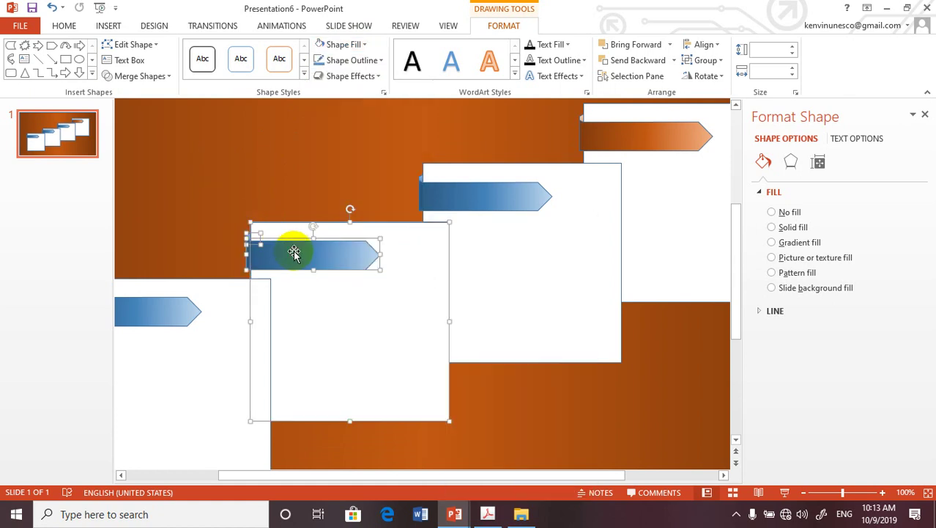
click(773, 243)
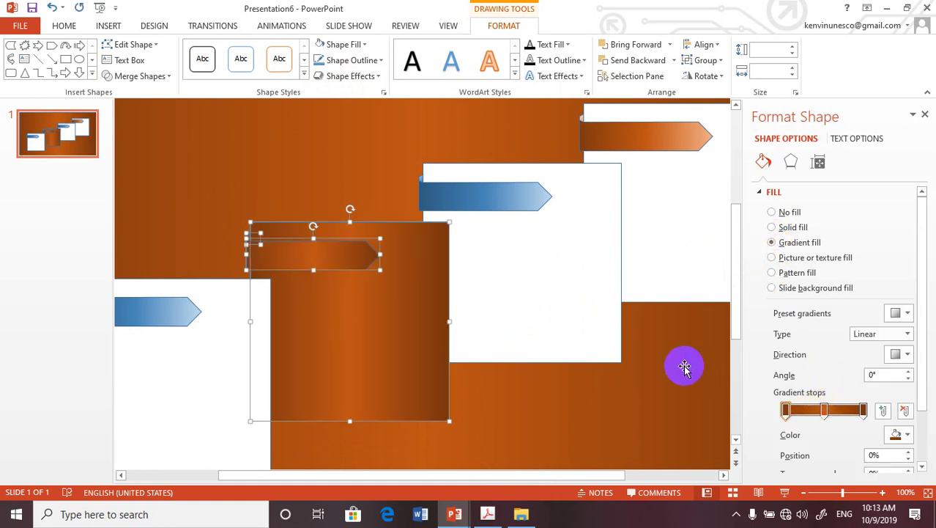
key(ctrl+z)
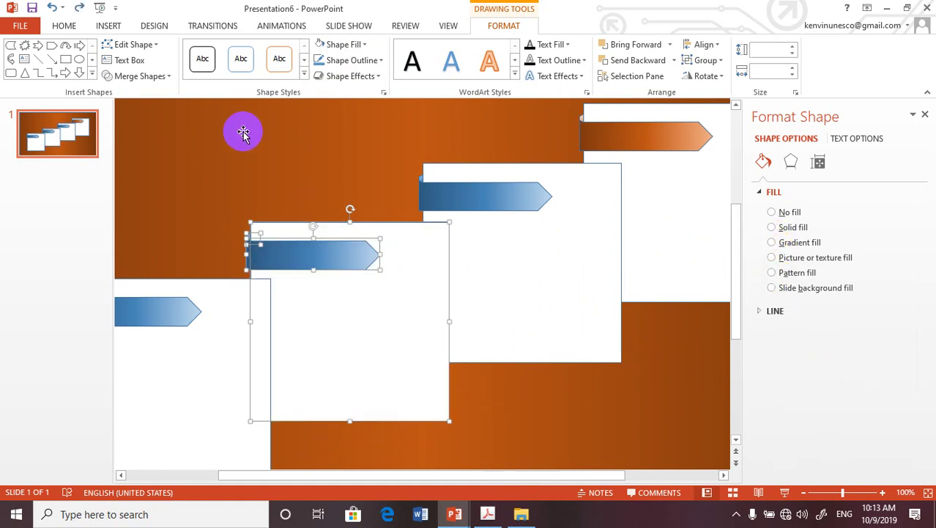
right_click(387, 293)
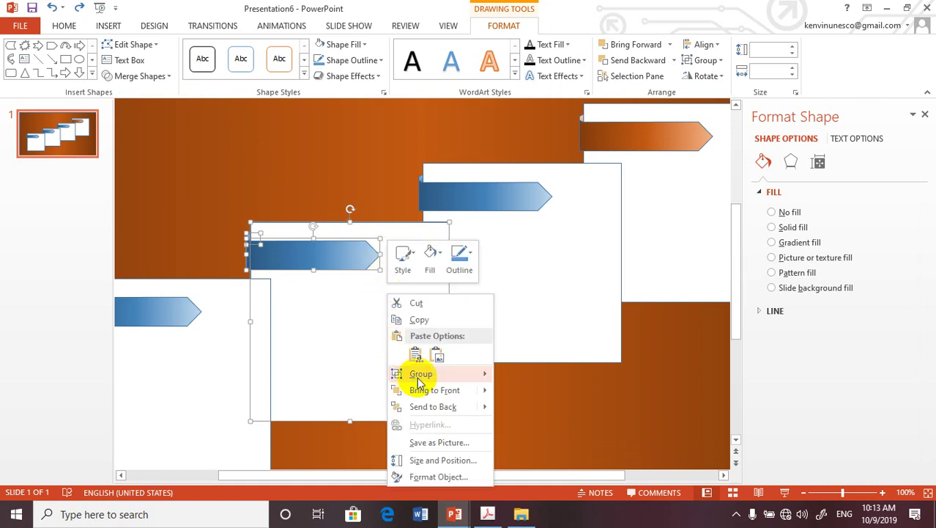
mouse_move(492, 379)
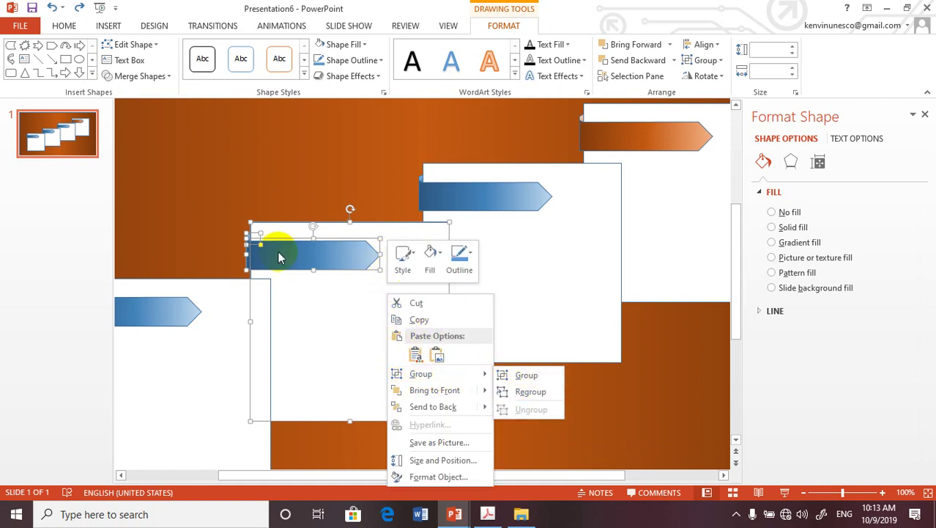
click(261, 189)
click(210, 250)
click(275, 284)
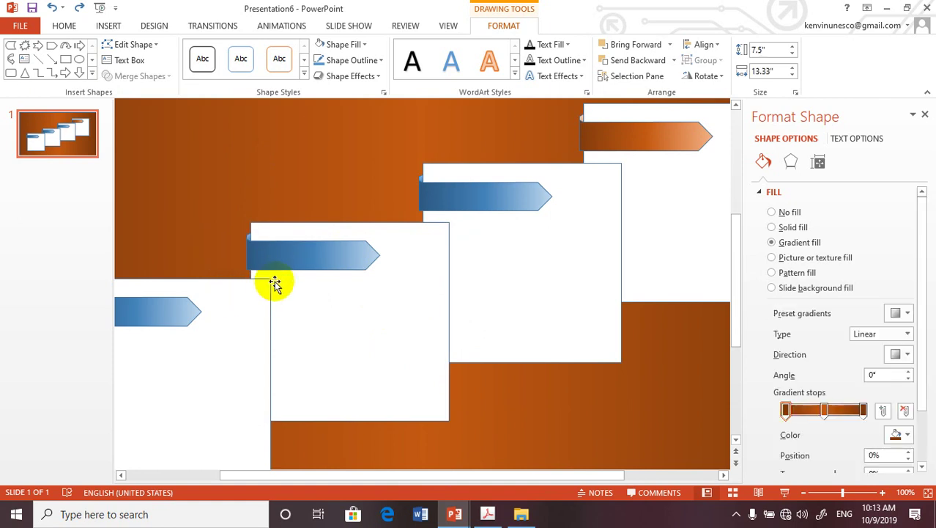
Step: Set the second box's blue arrow gradient to start dark brown and end light orange
click(278, 253)
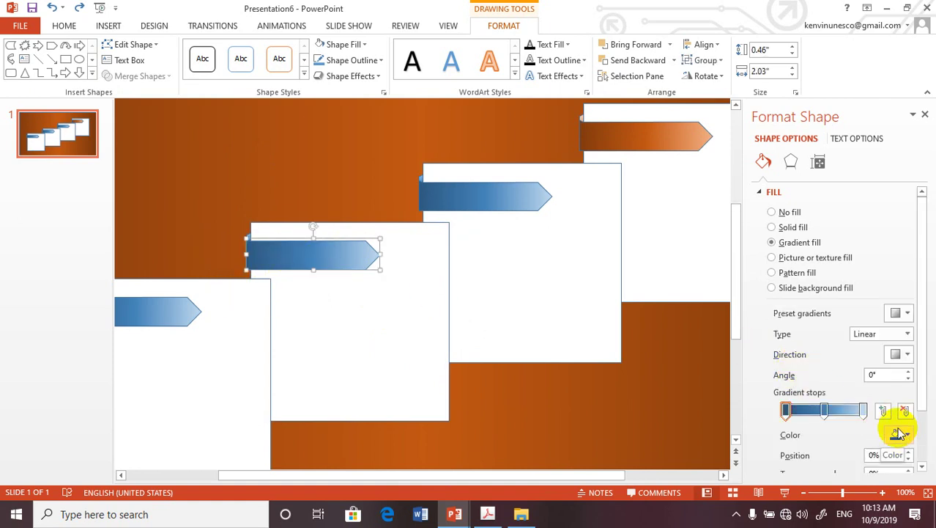
click(786, 409)
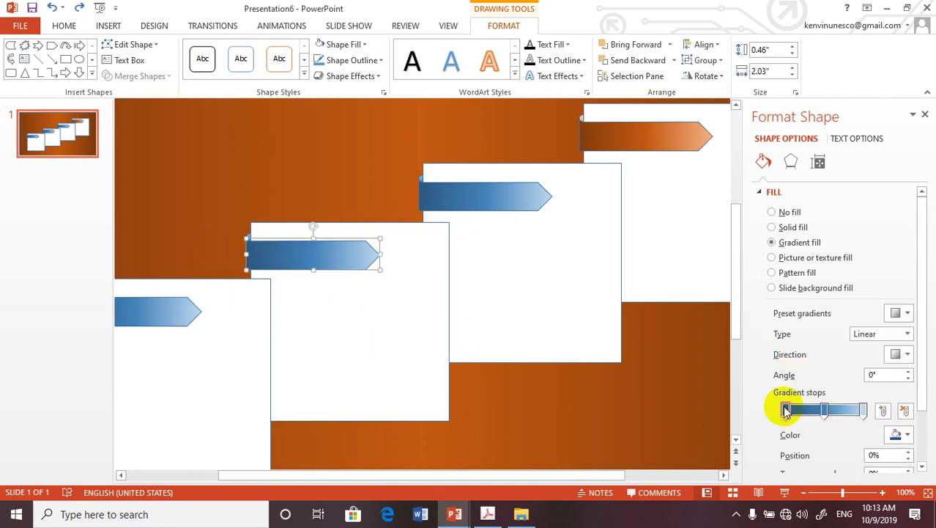
click(908, 435)
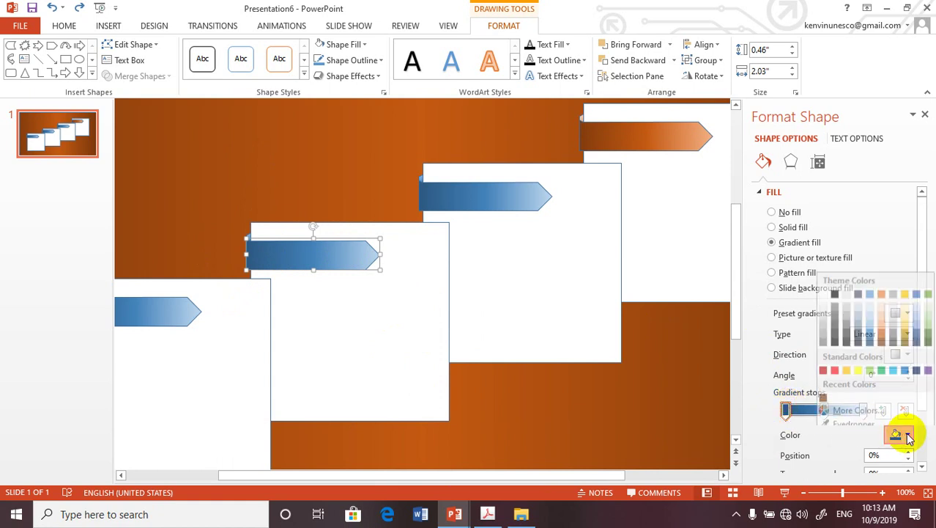
click(880, 335)
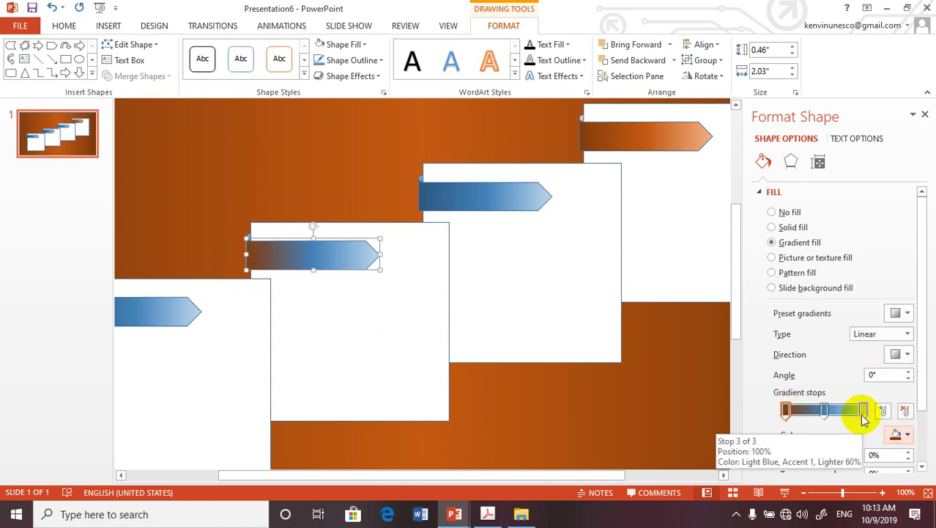
click(864, 412)
click(911, 434)
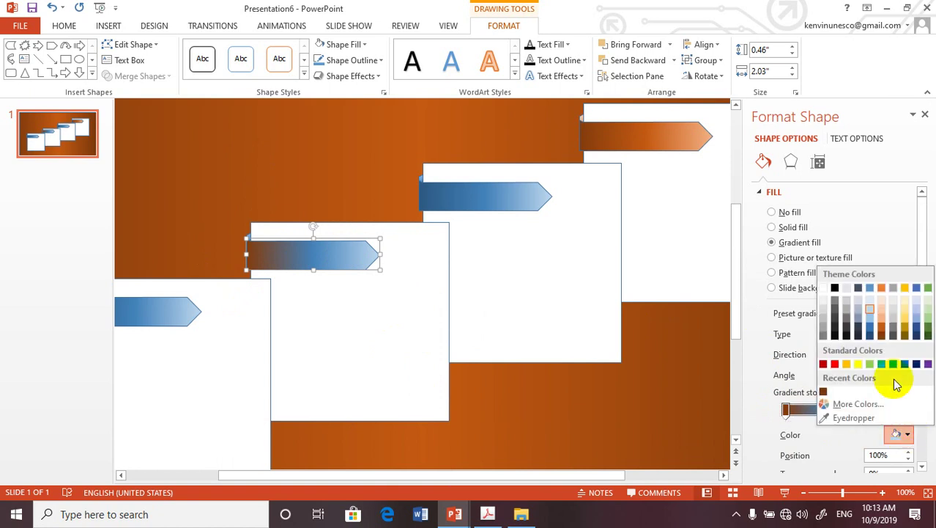
click(882, 324)
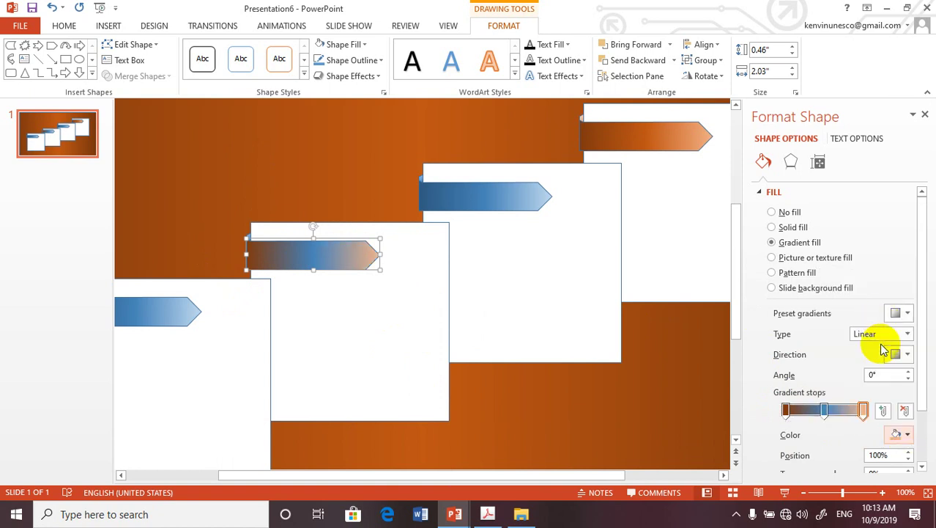
Step: Replace the blue middle gradient stop with a new orange middle stop
click(824, 410)
click(906, 412)
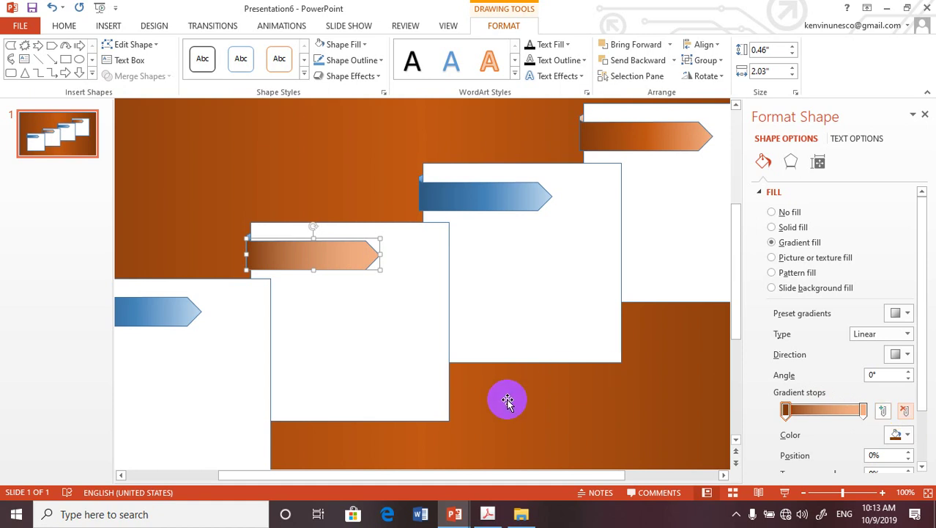
click(826, 412)
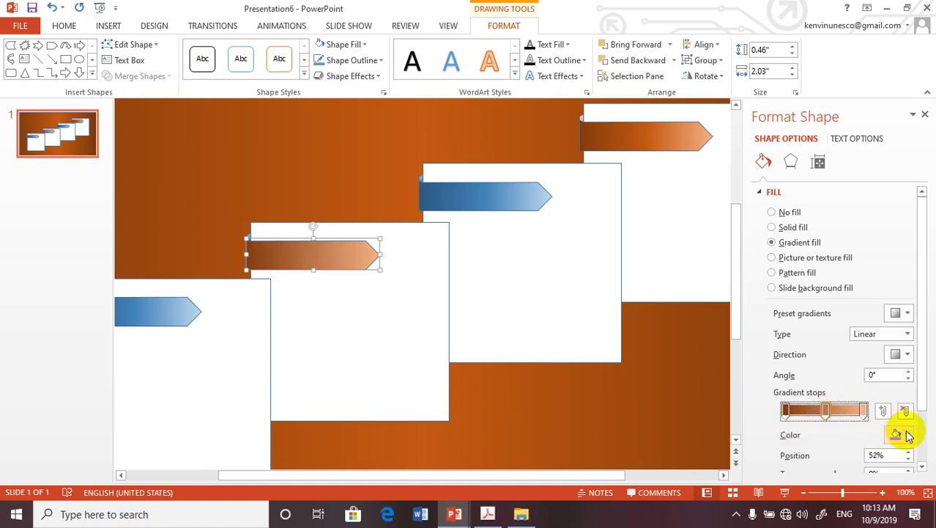
click(906, 435)
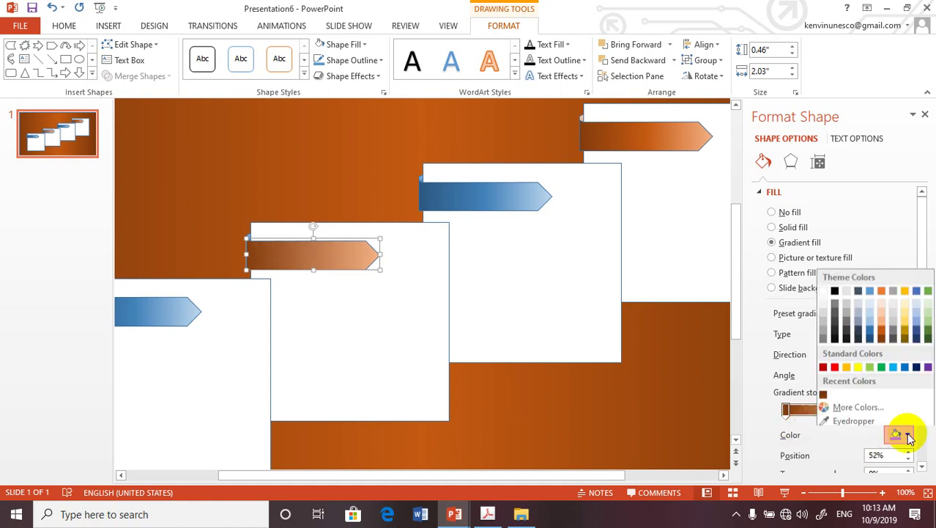
click(881, 331)
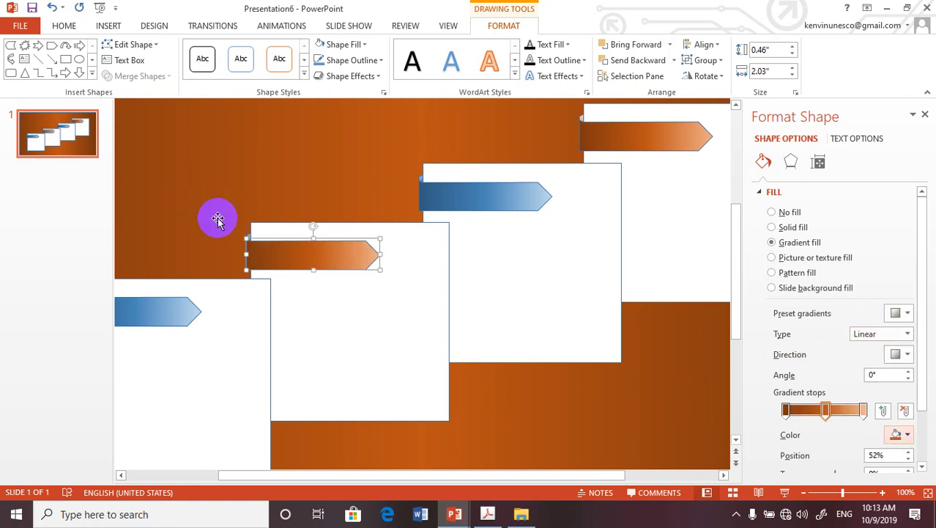
click(213, 220)
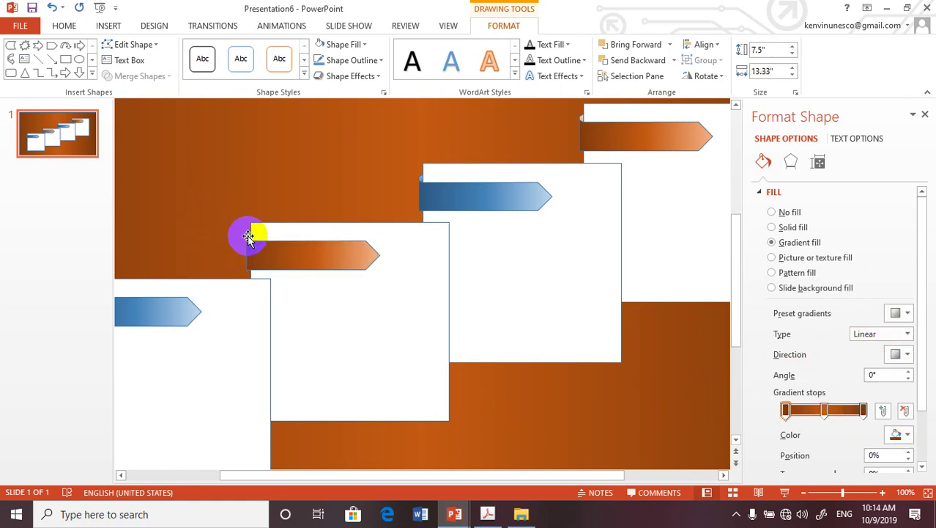
Step: Recolour the corner fold's gradient: dark brown end, Orange Darker 25% middle, lighter orange start
click(248, 235)
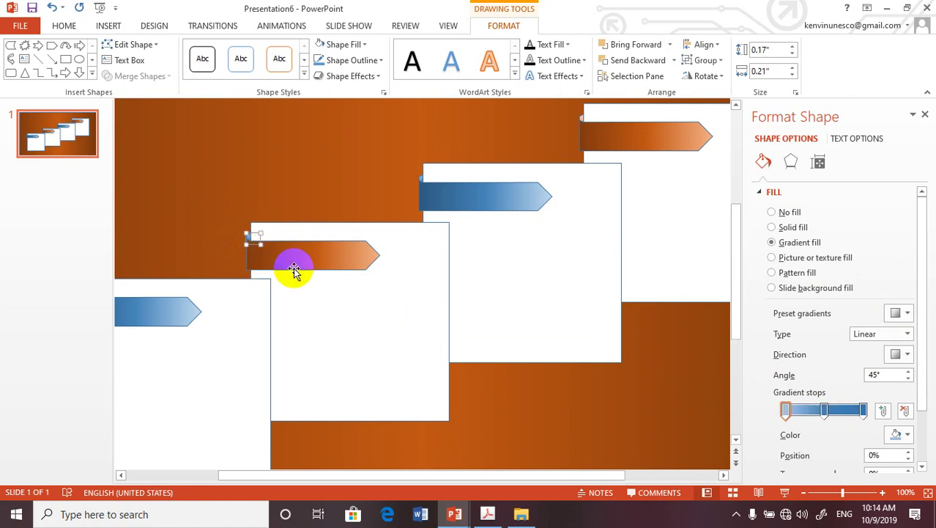
click(863, 410)
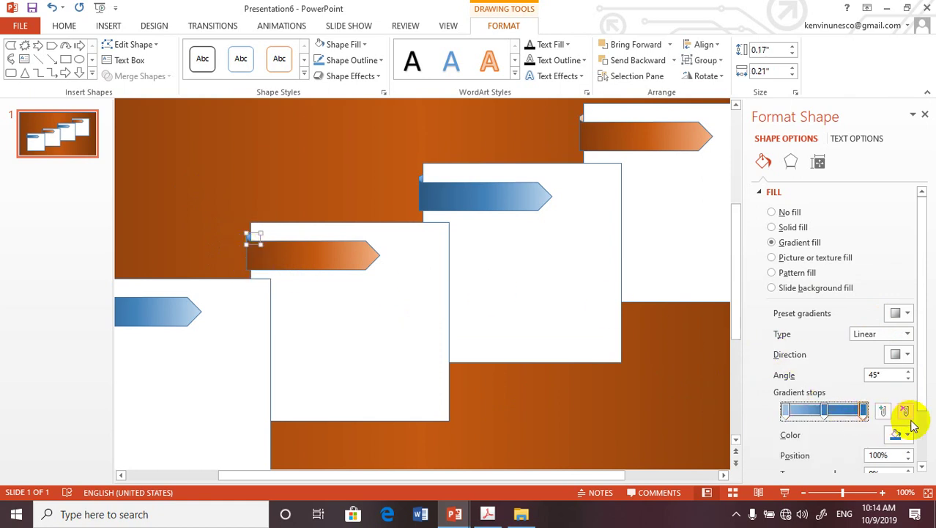
click(899, 435)
click(881, 334)
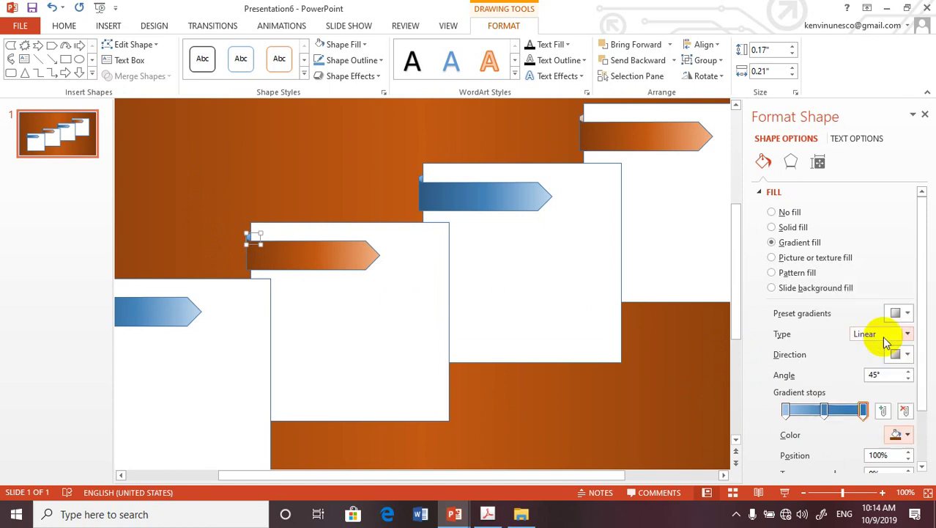
click(824, 410)
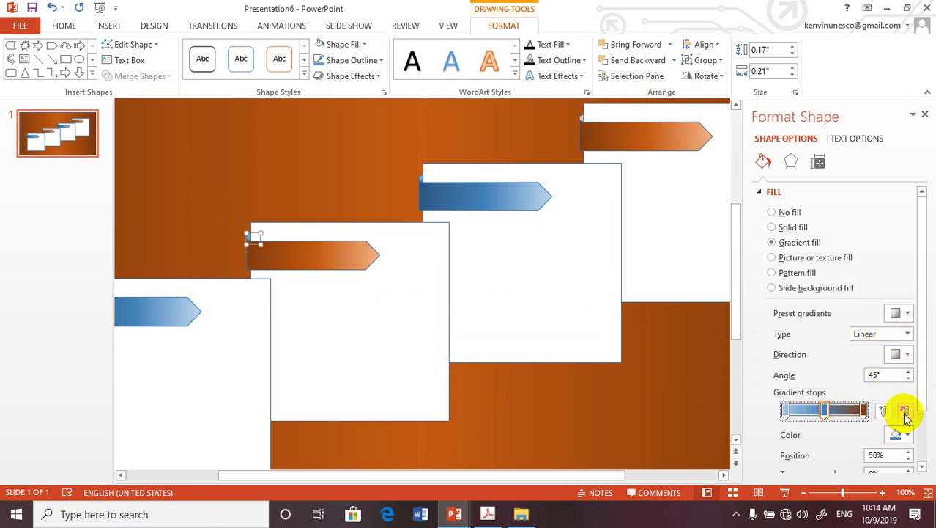
click(900, 434)
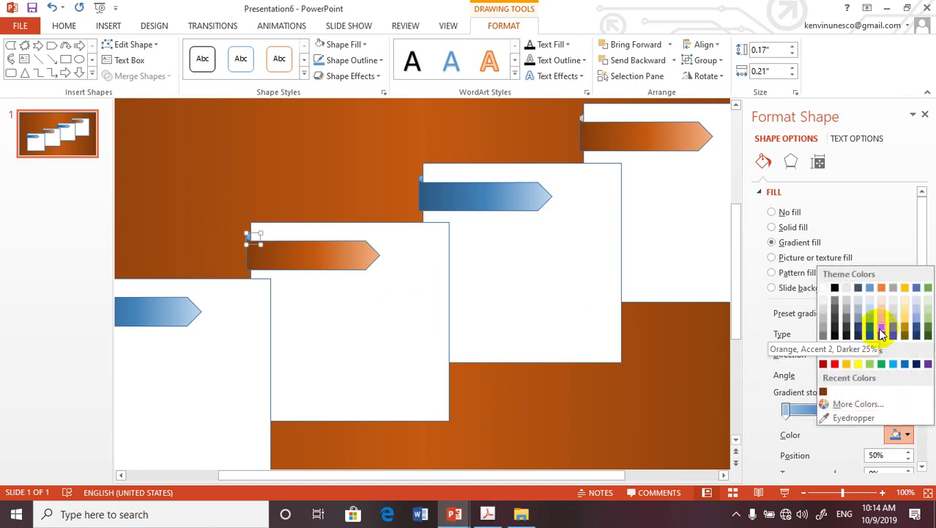
click(881, 328)
click(785, 410)
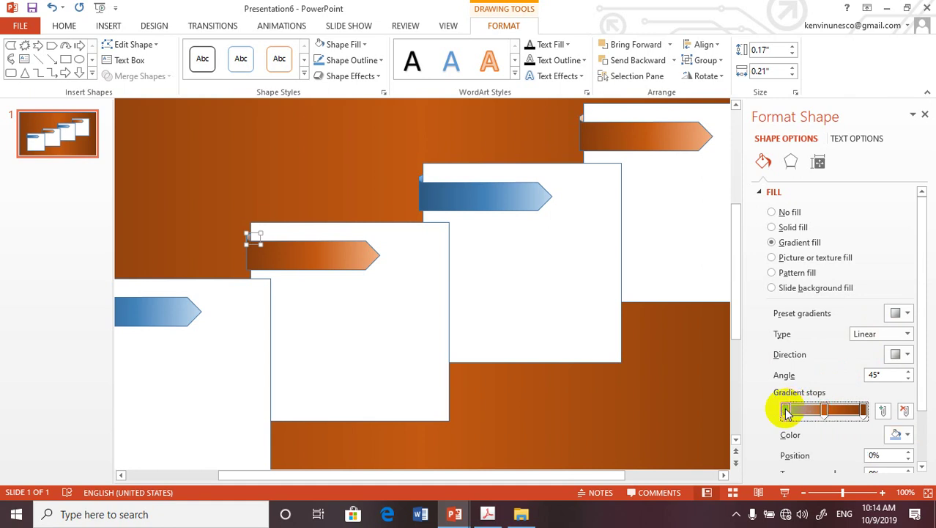
click(909, 438)
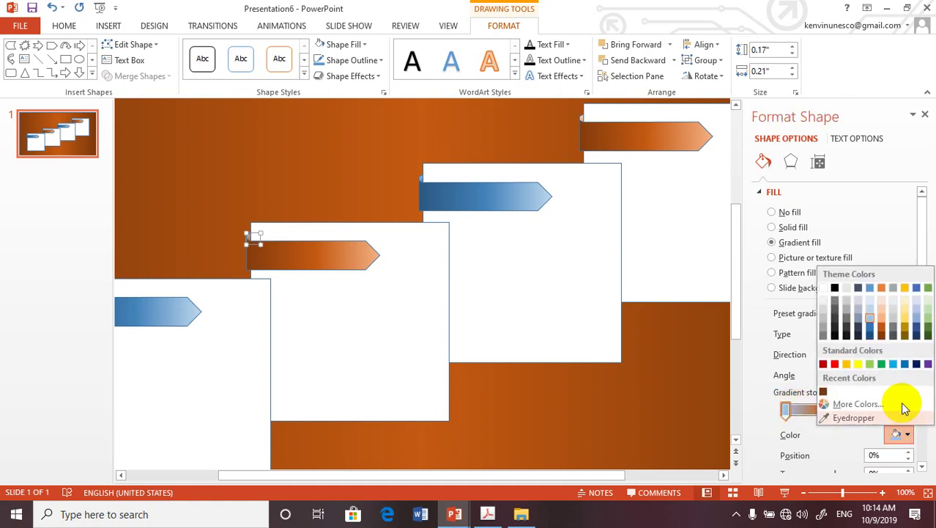
click(882, 320)
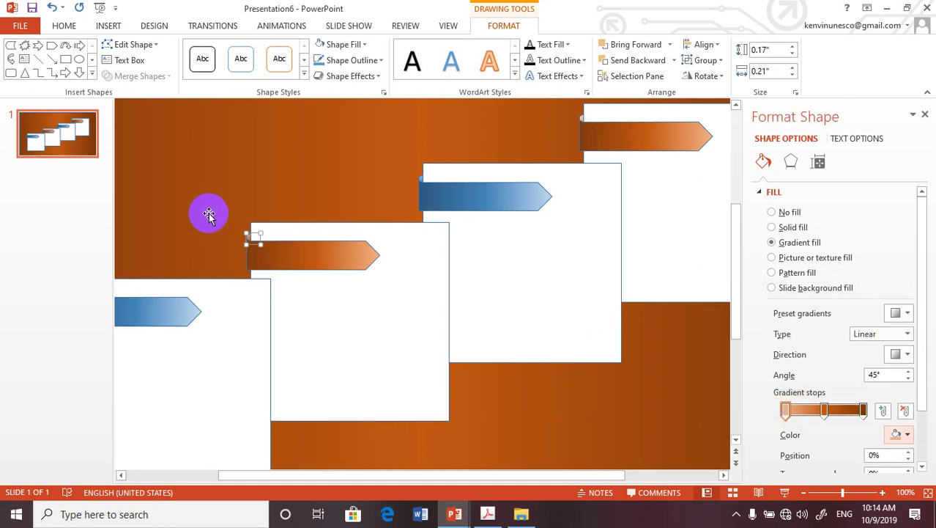
click(190, 233)
scroll(445, 275, down, 2)
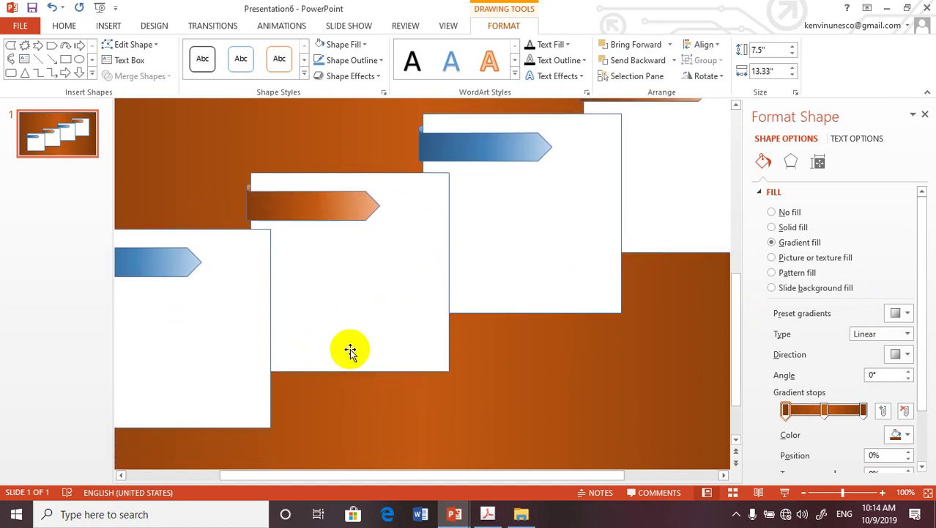
Step: Zoom out to 62% and draw a text box over the bottom-left white card
drag(843, 492, 829, 492)
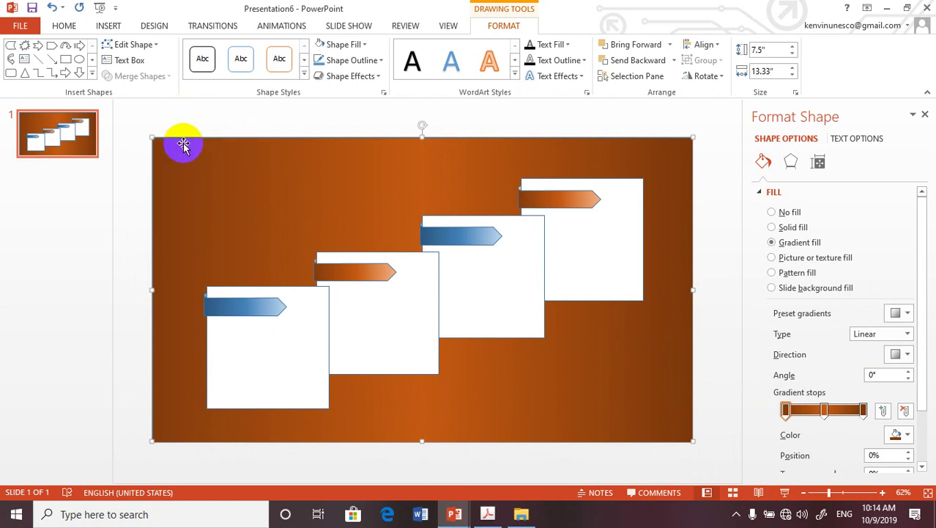
click(297, 205)
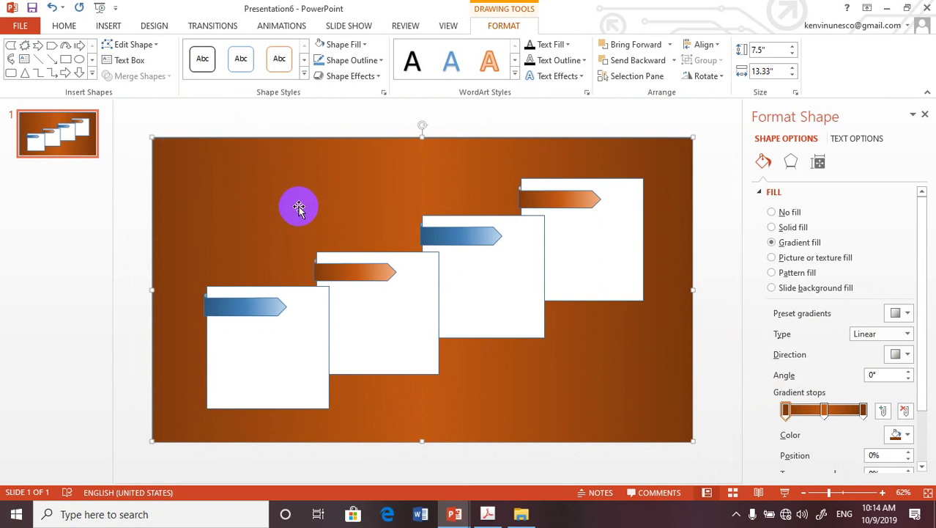
click(107, 60)
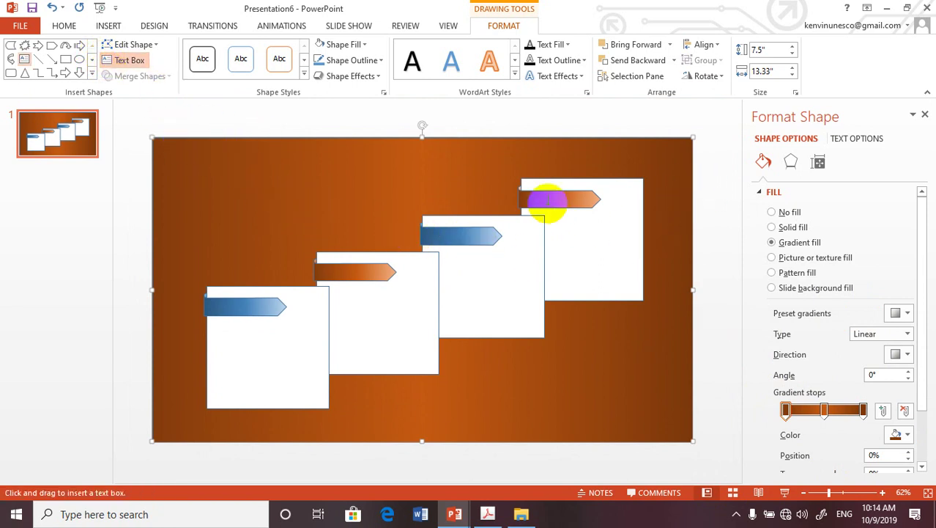
mouse_move(539, 199)
mouse_down()
mouse_move(546, 215)
mouse_move(540, 199)
mouse_up()
click(537, 196)
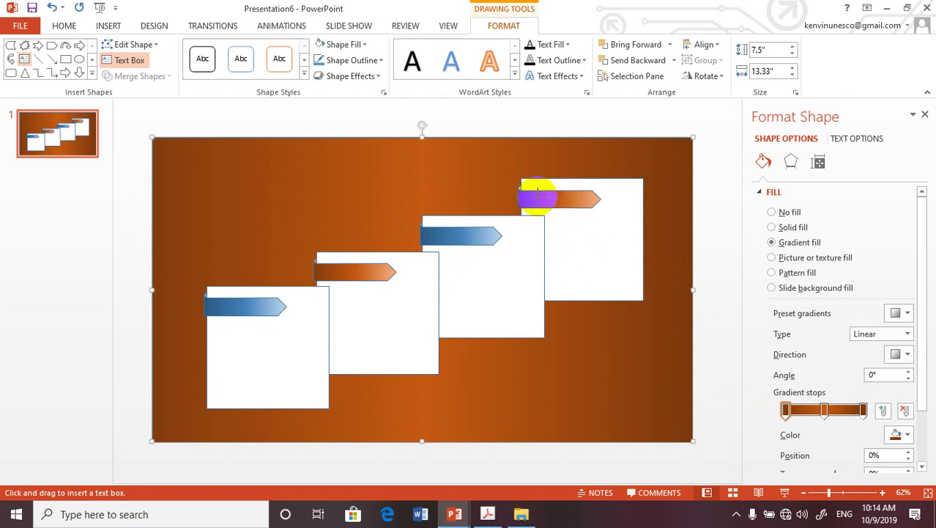
click(539, 195)
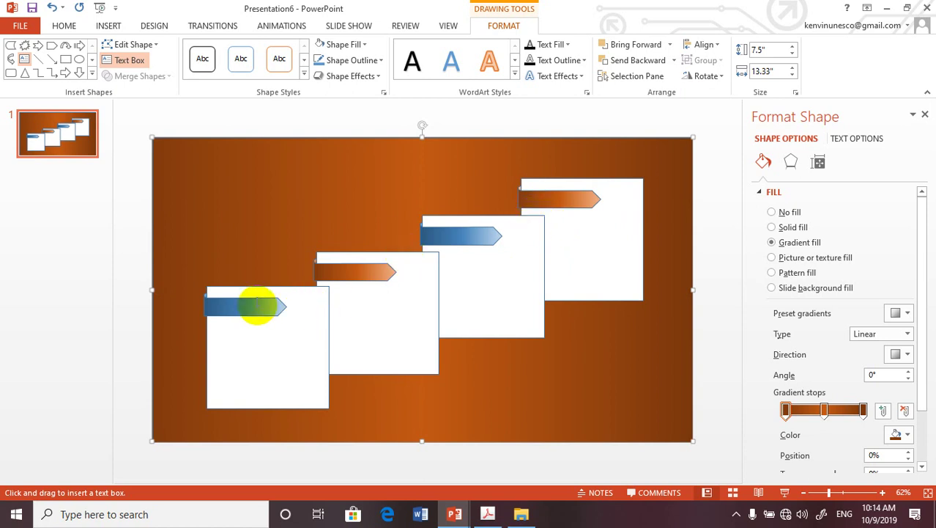
drag(213, 327, 317, 401)
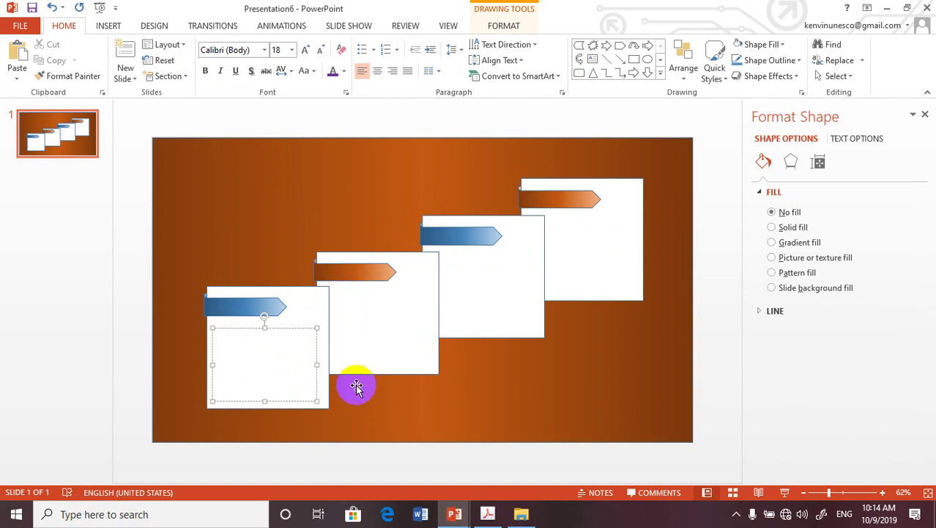
Step: Delete both middle cards along with their leftover orange and blue arrow pieces
click(388, 315)
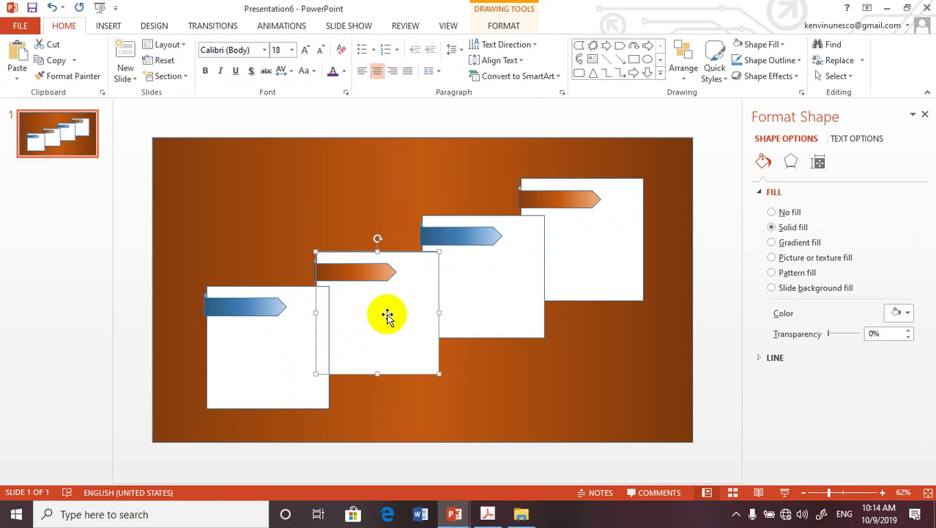
key(Delete)
click(355, 274)
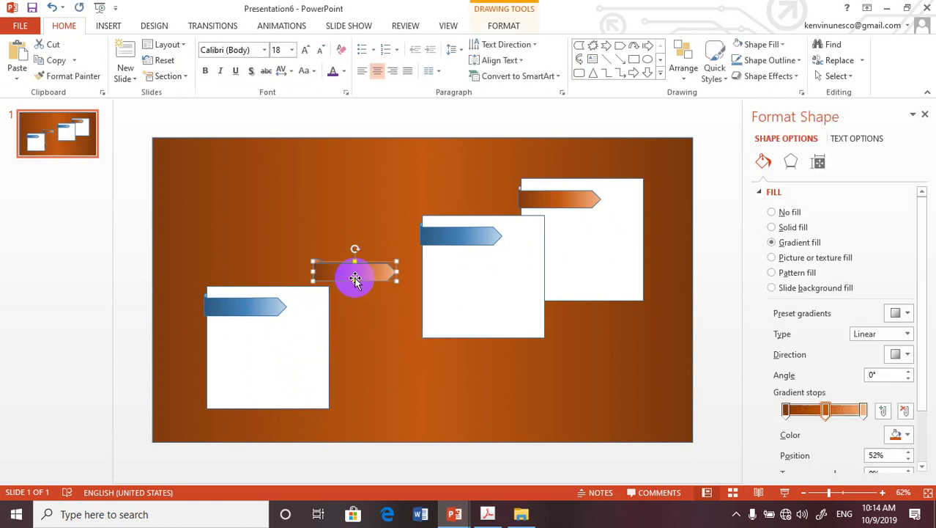
key(Delete)
click(315, 263)
key(Delete)
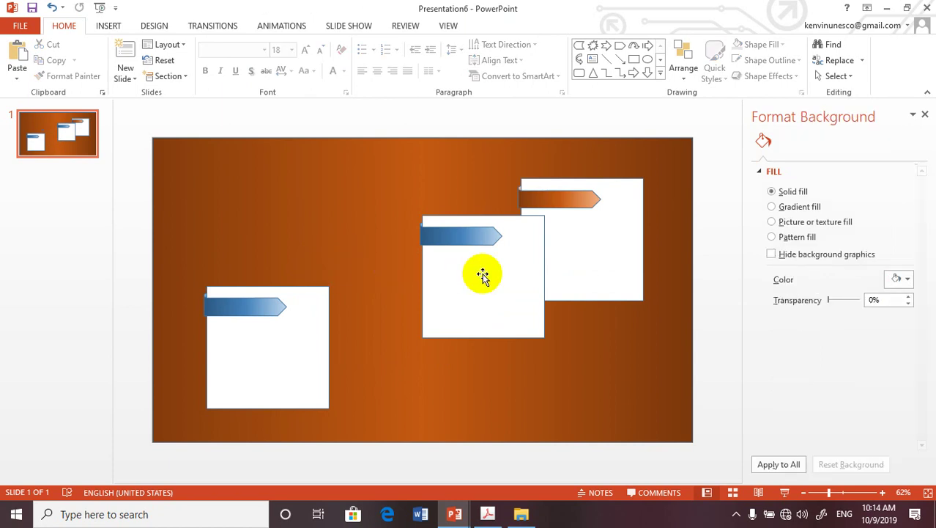
click(468, 281)
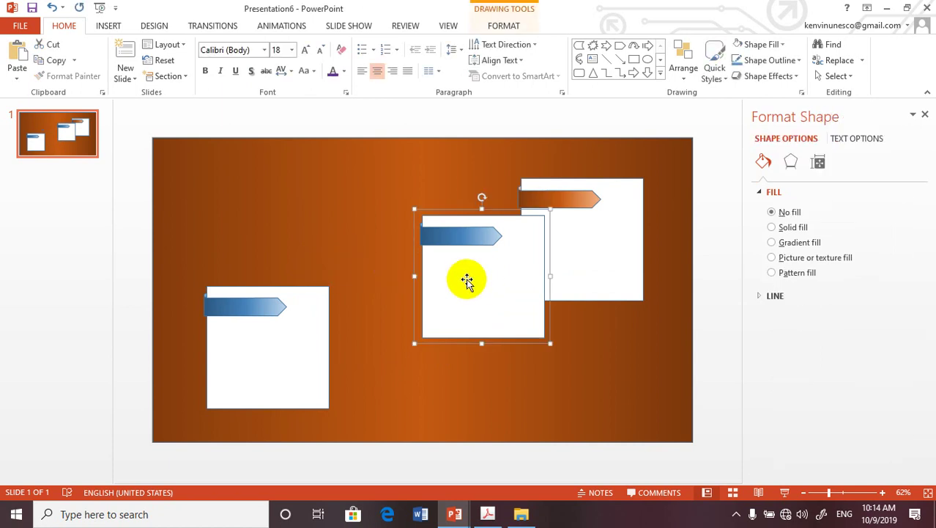
key(Delete)
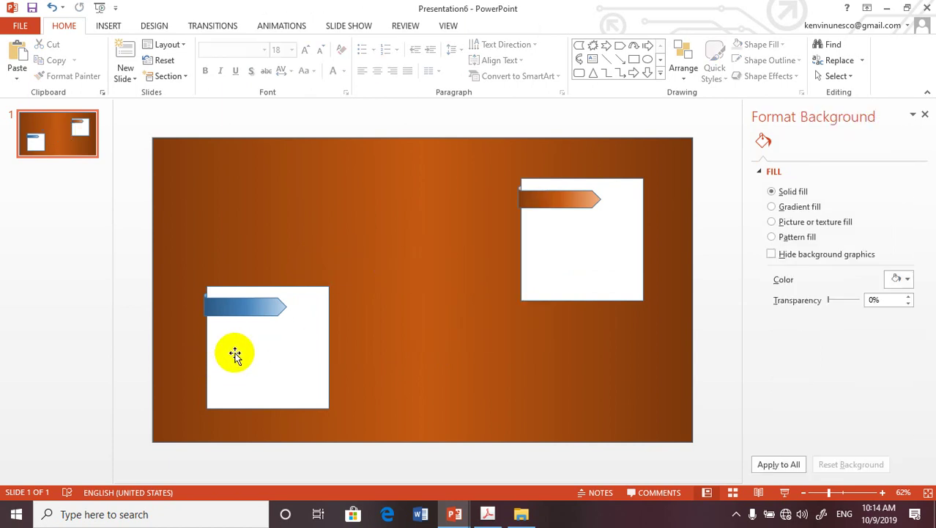
click(235, 355)
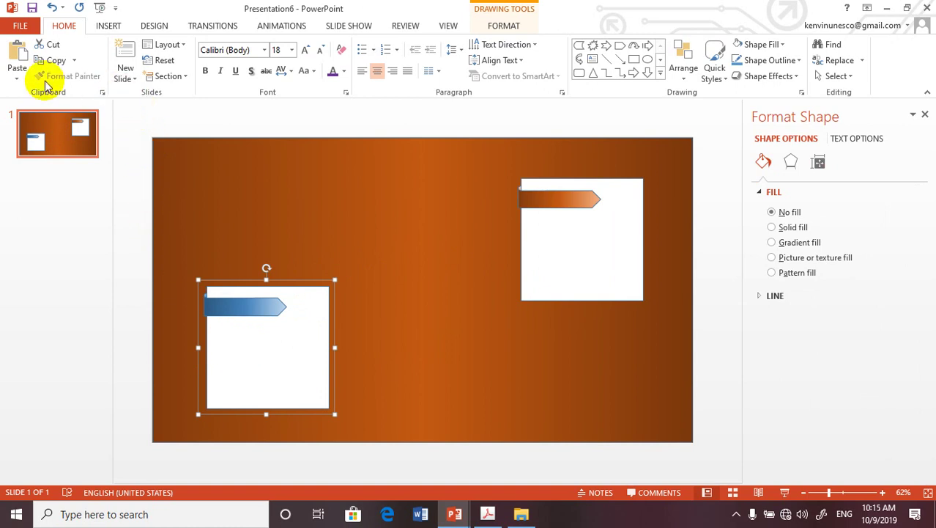
Step: Draw a text box inside the bottom-left card from the Insert ribbon
click(108, 27)
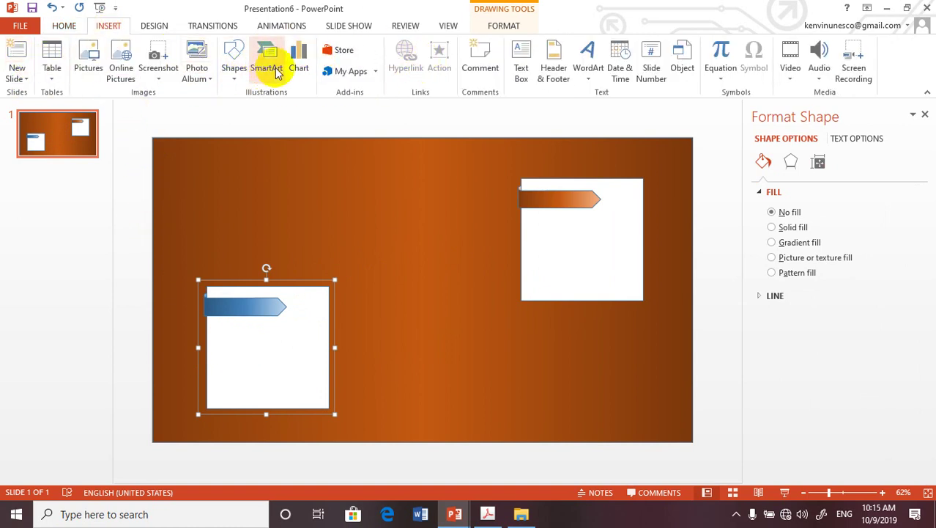
click(521, 60)
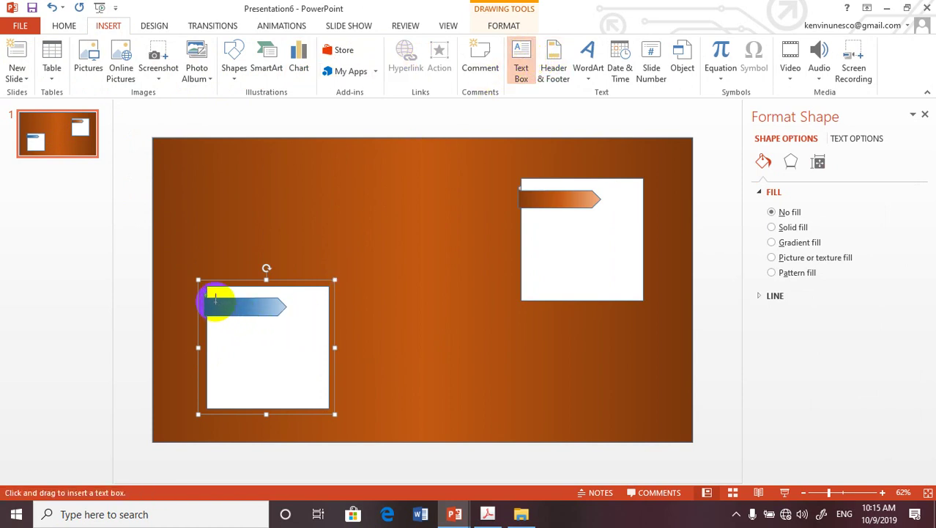
drag(215, 299, 312, 401)
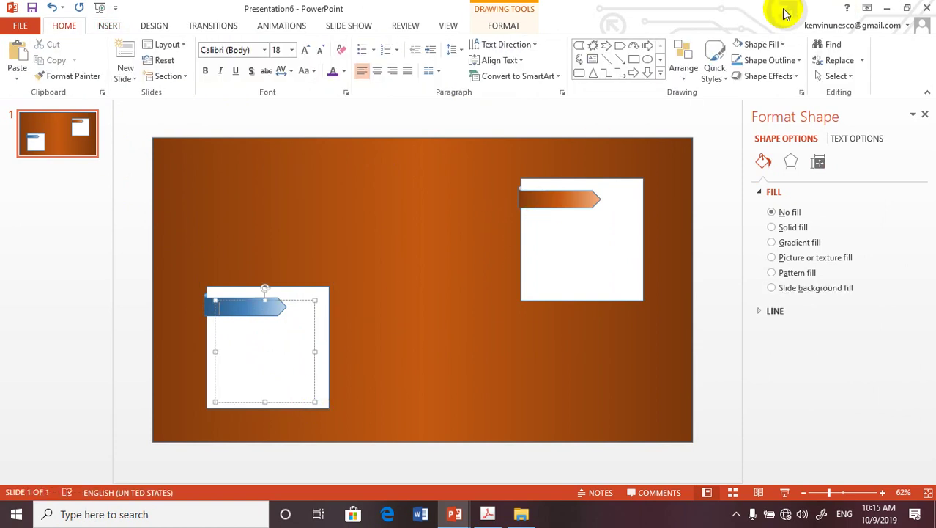
Step: Check the reference presentation, then return to Presentation6 maximized
click(907, 8)
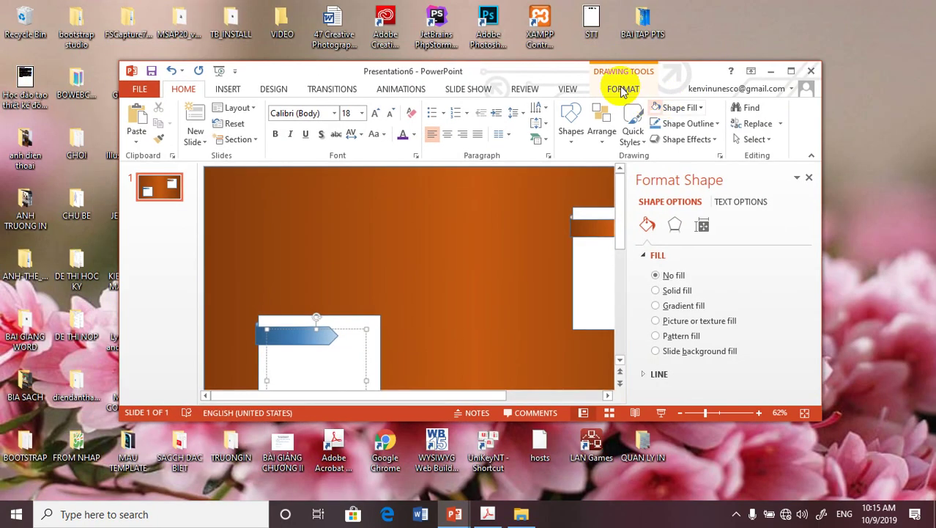
mouse_move(456, 512)
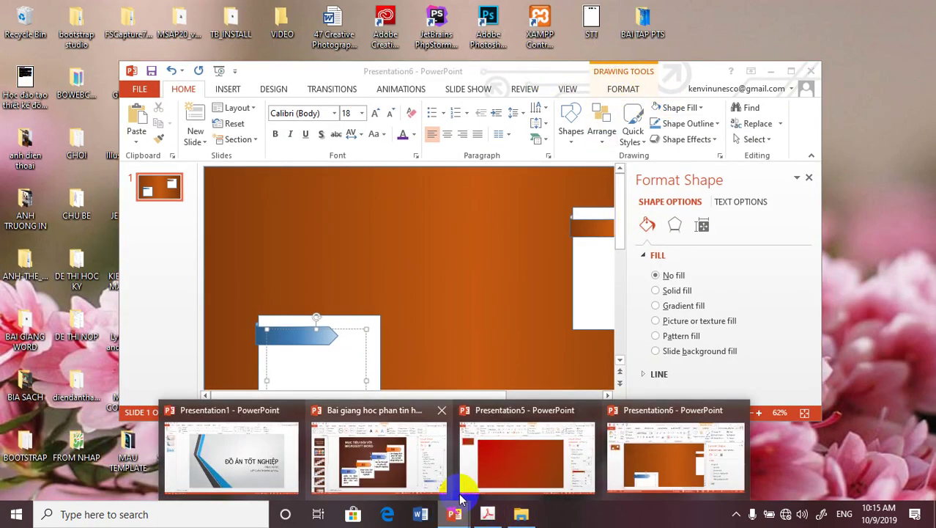
click(396, 460)
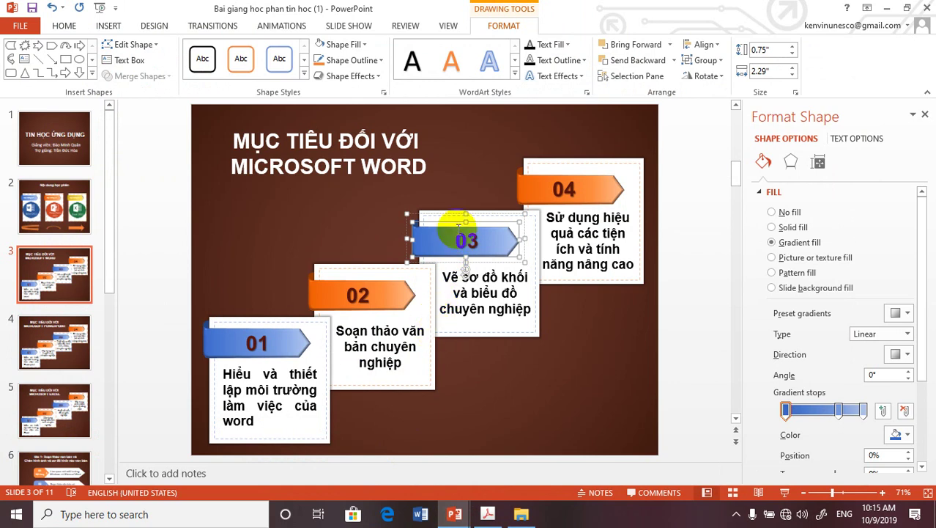
click(905, 10)
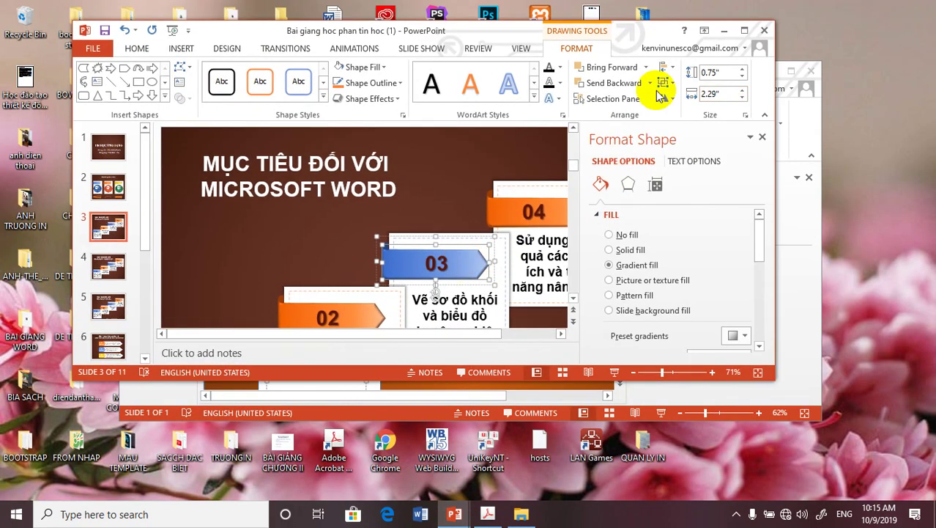
click(800, 282)
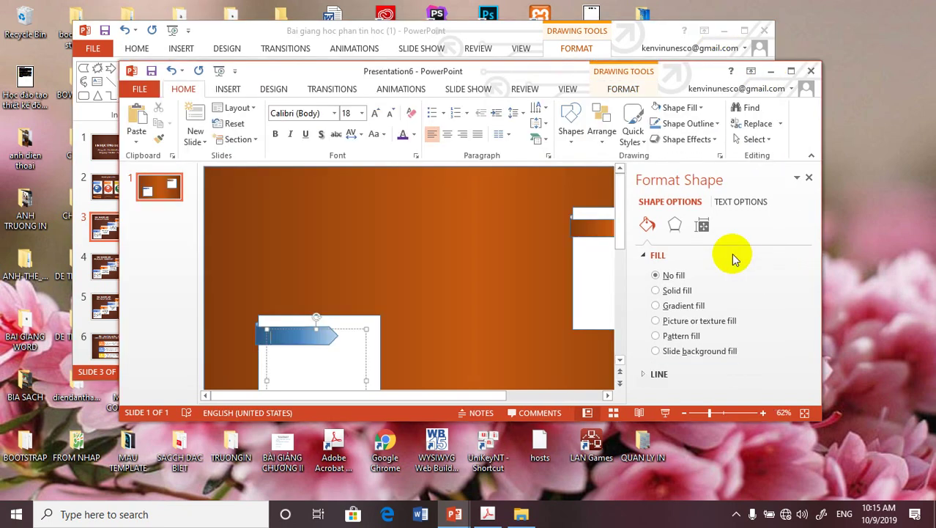
click(792, 74)
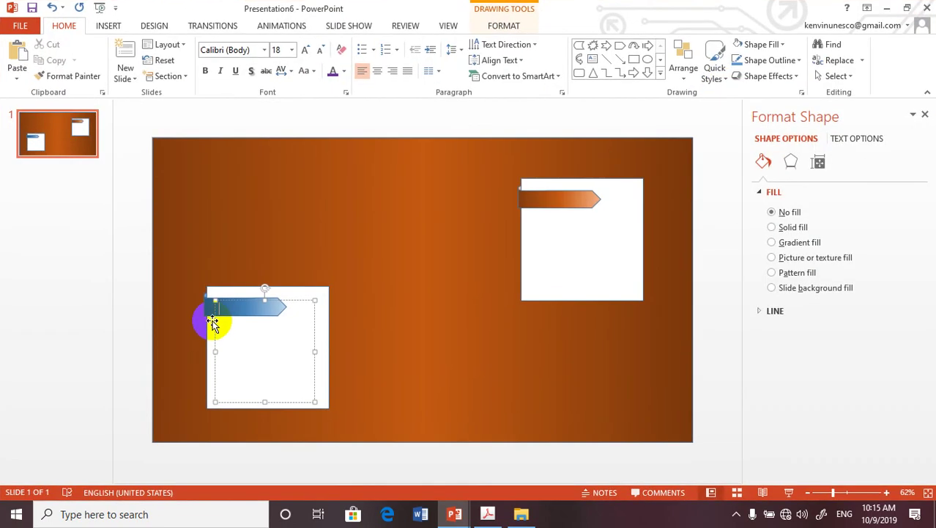
Step: Zoom in and add a 01 label text box onto the blue arrow tab
drag(834, 492, 851, 494)
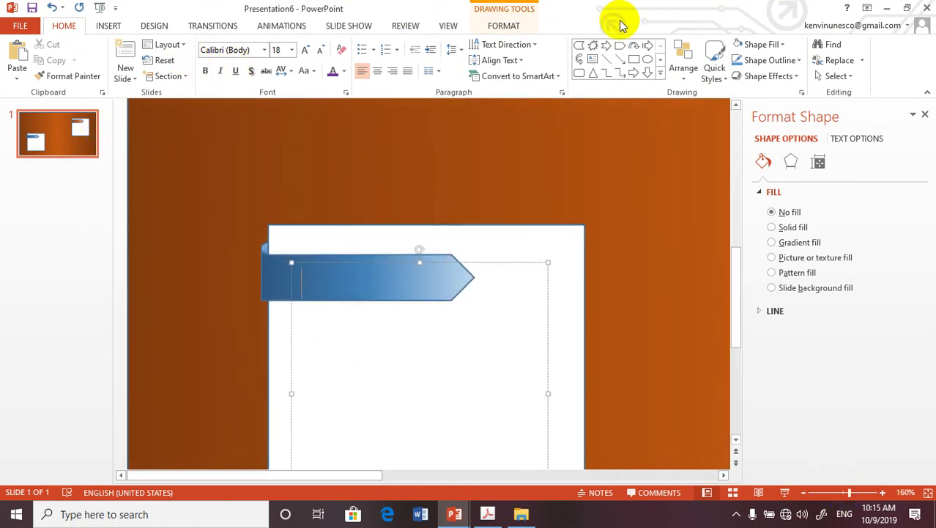
click(593, 59)
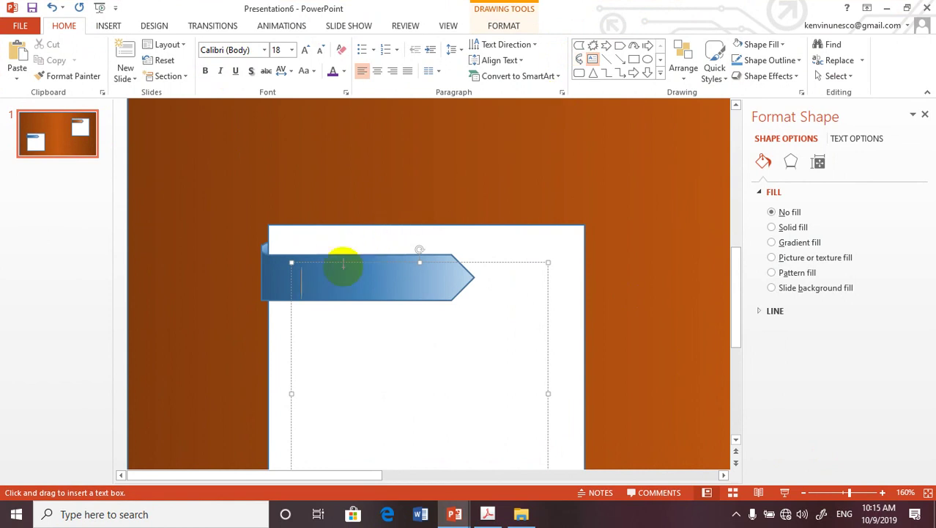
drag(316, 274, 386, 295)
text(01)
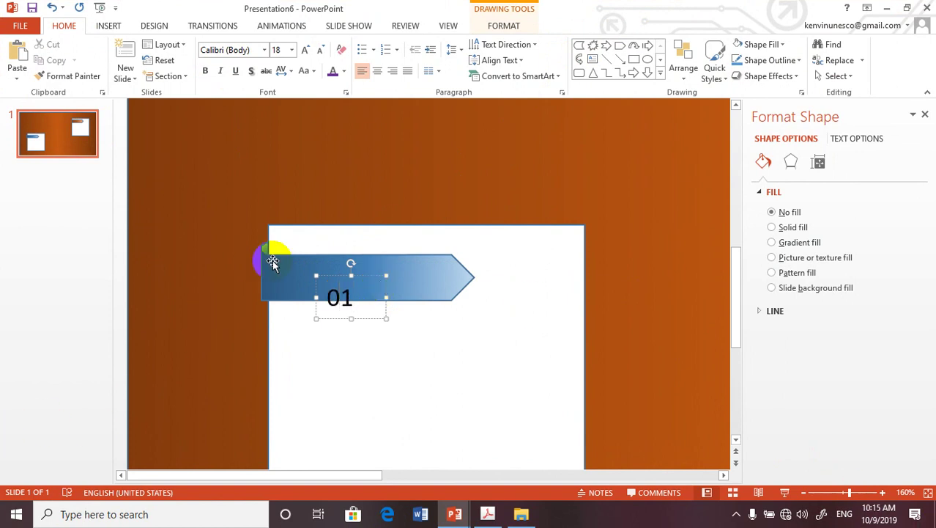
click(333, 279)
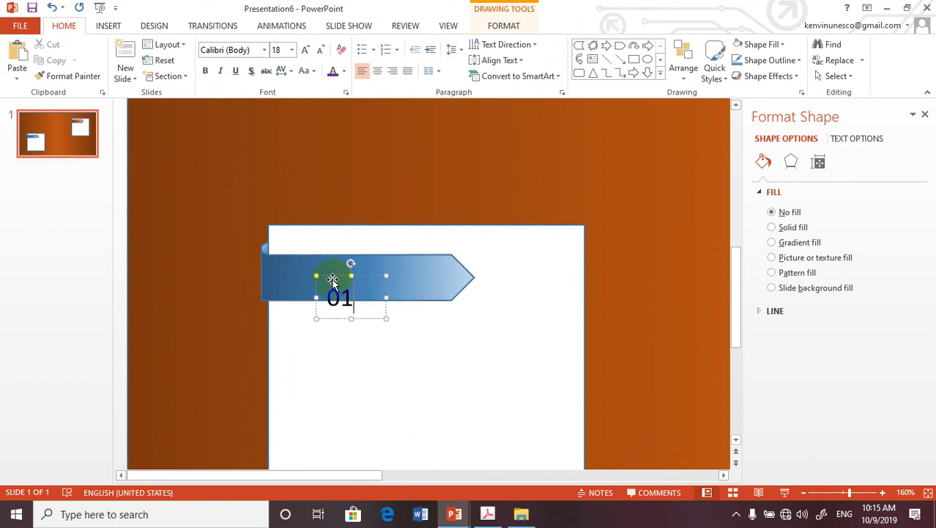
mouse_move(333, 280)
mouse_down()
mouse_move(337, 268)
mouse_move(359, 279)
mouse_up()
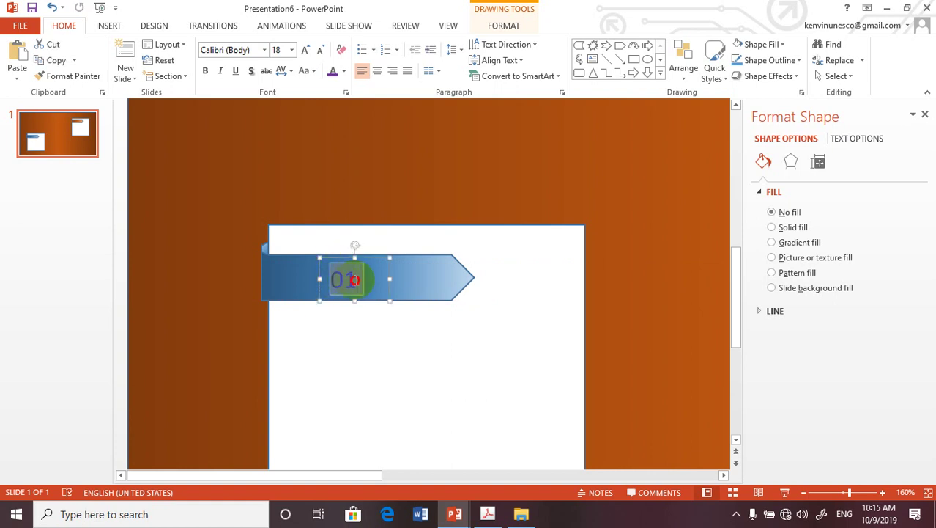
Step: Make the 01 label dark red and centre it on the arrow tab
click(346, 73)
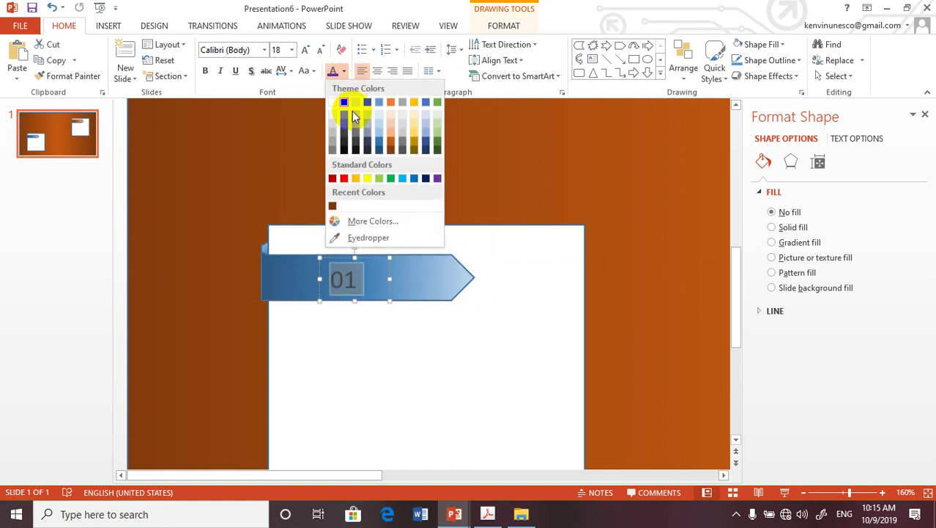
click(335, 181)
click(179, 219)
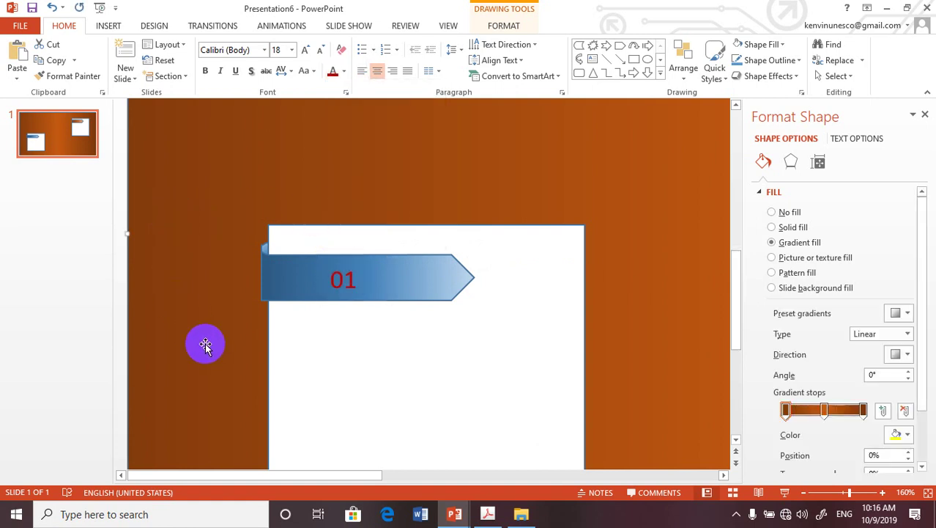
click(333, 275)
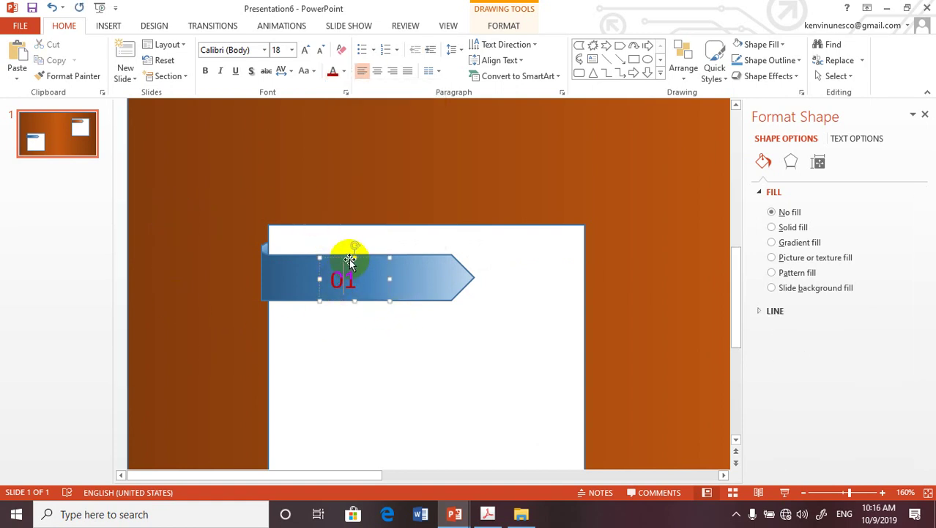
drag(347, 258, 366, 252)
click(184, 278)
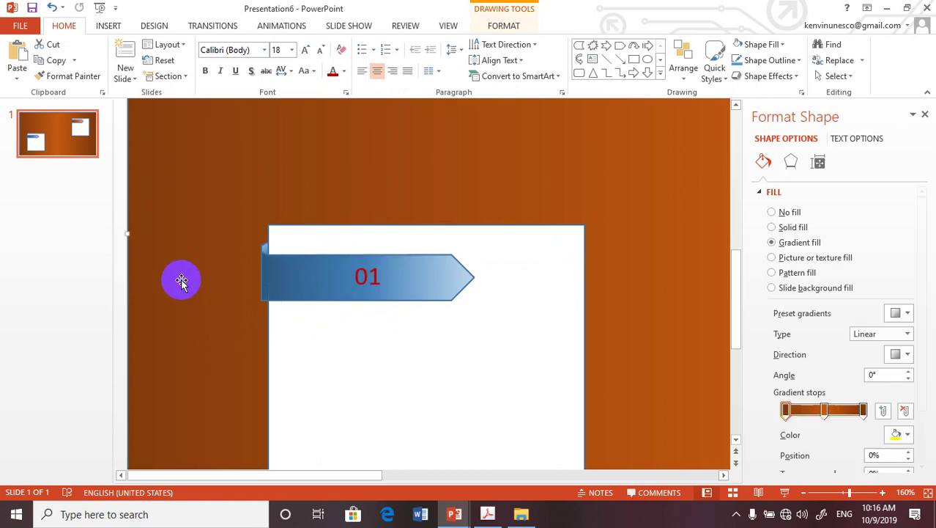
scroll(564, 281, down, 1)
scroll(564, 281, down, 2)
scroll(574, 282, down, 1)
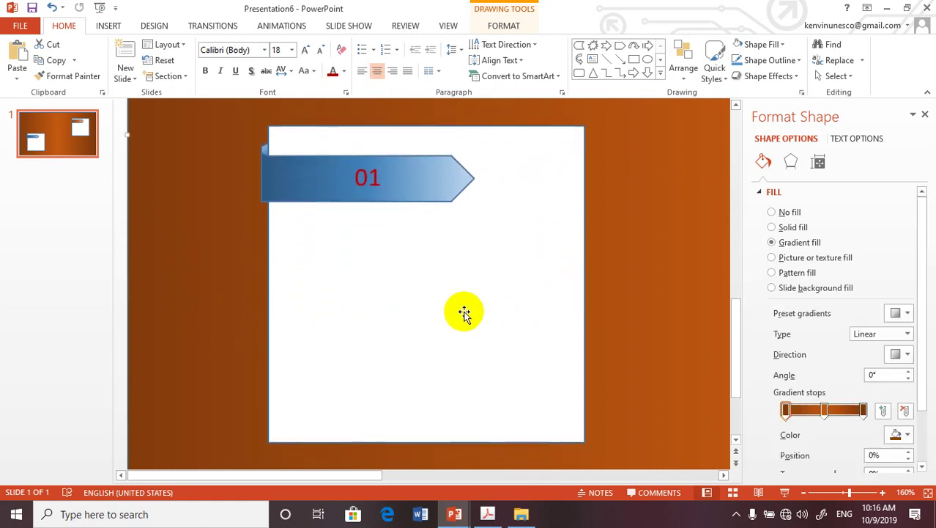
scroll(342, 277, up, 1)
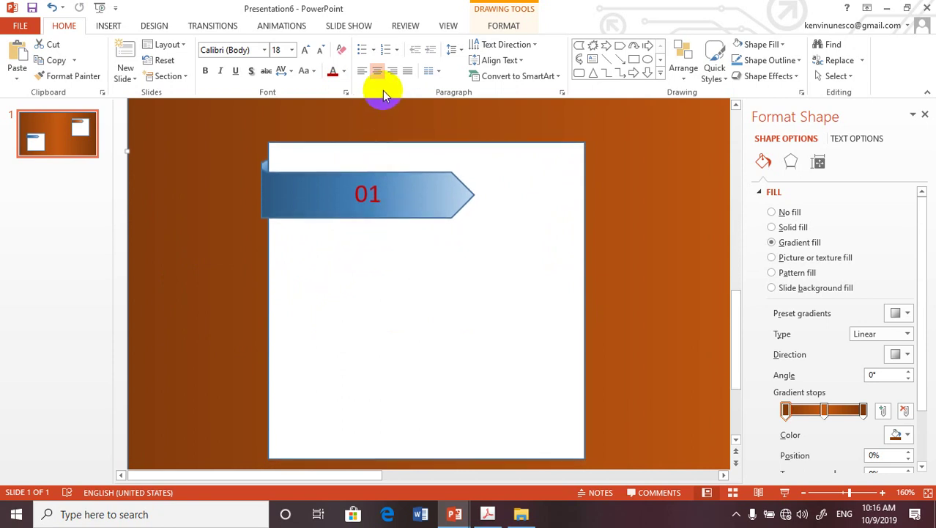
click(594, 59)
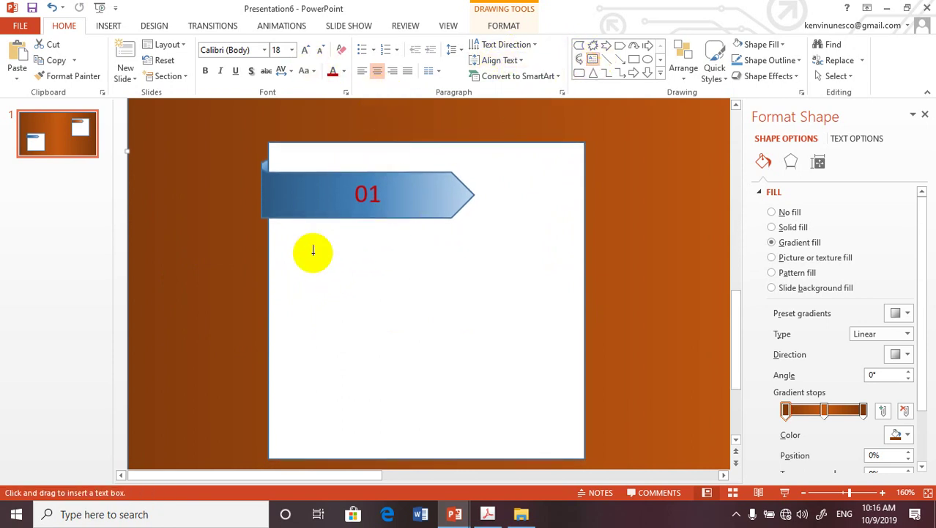
Step: Draw a large text box below the 01 arrow, comparing with the reference presentation
drag(313, 242, 556, 429)
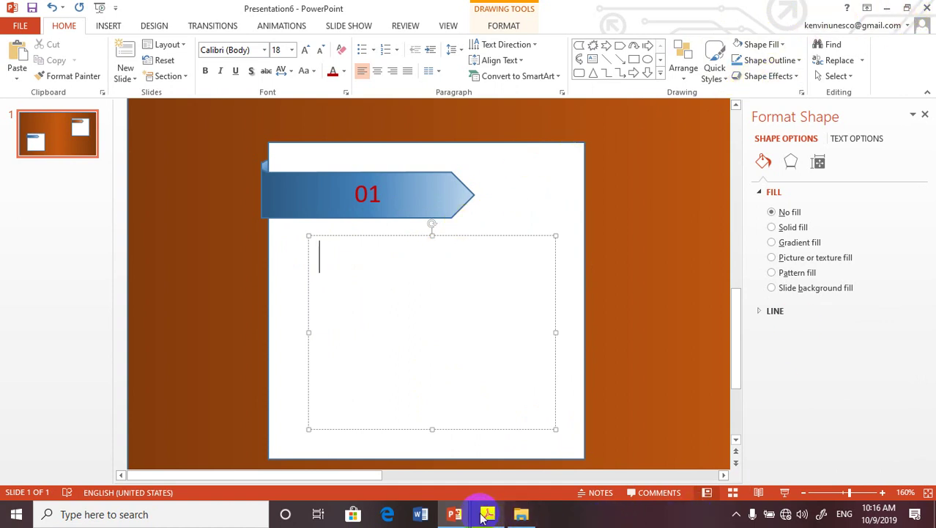
mouse_move(451, 513)
click(378, 466)
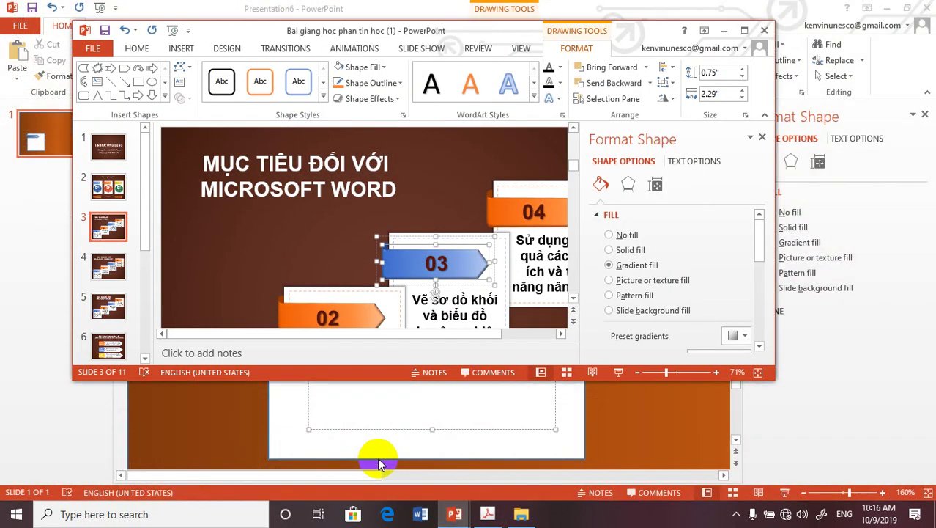
scroll(422, 266, down, 5)
scroll(410, 260, down, 1)
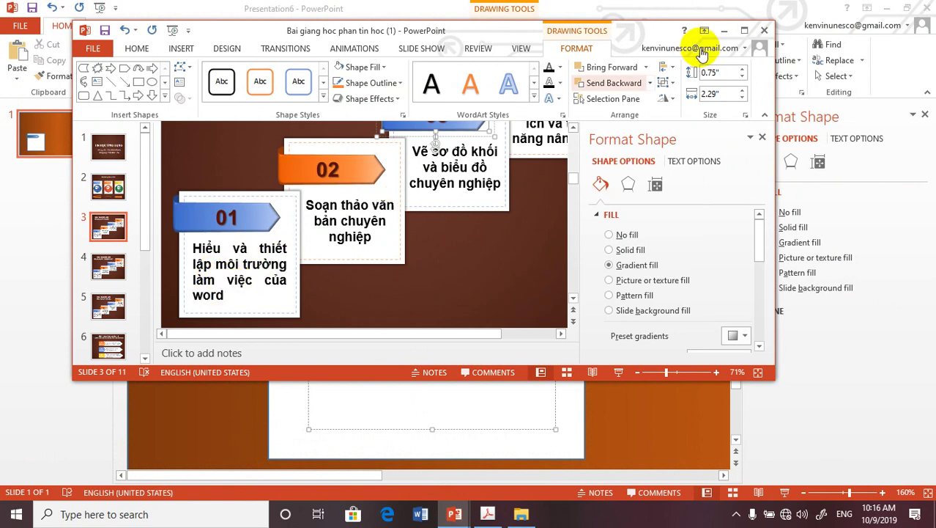
click(729, 33)
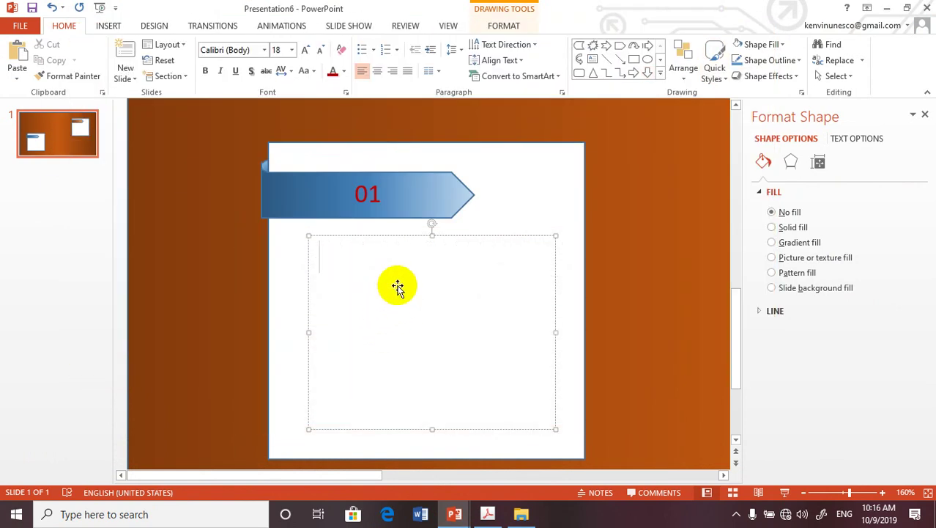
Step: Type 'Hiểu và thiết lập môi trường của word' and set it to font size 28
text(Hiểu và thiết lập môi)
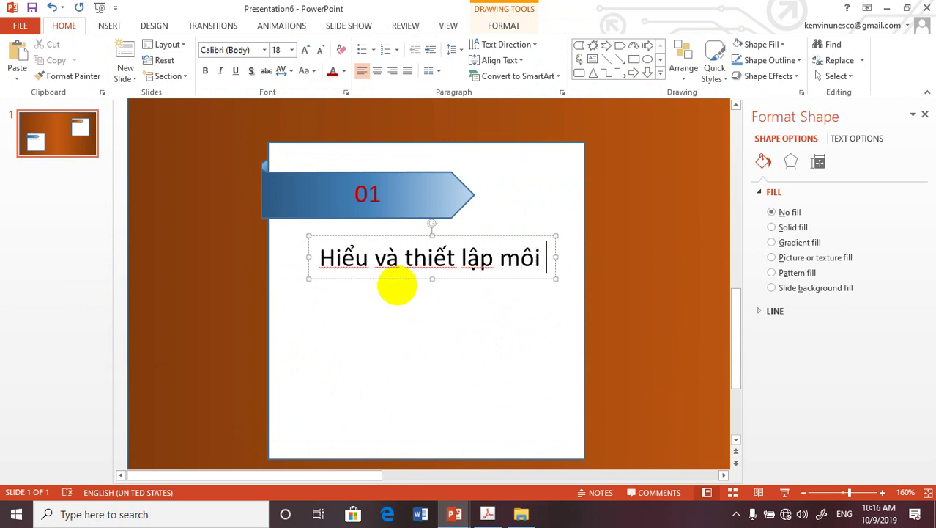
text(trường của word)
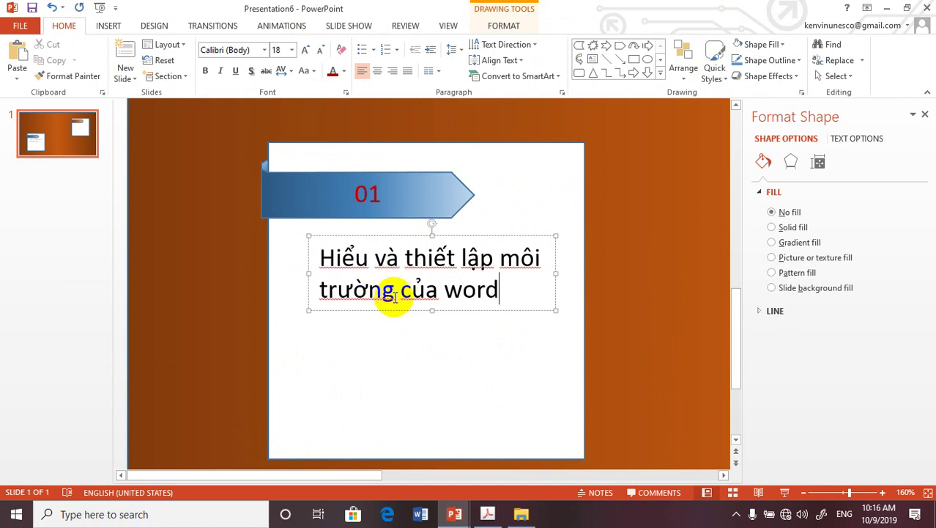
triple_click(395, 294)
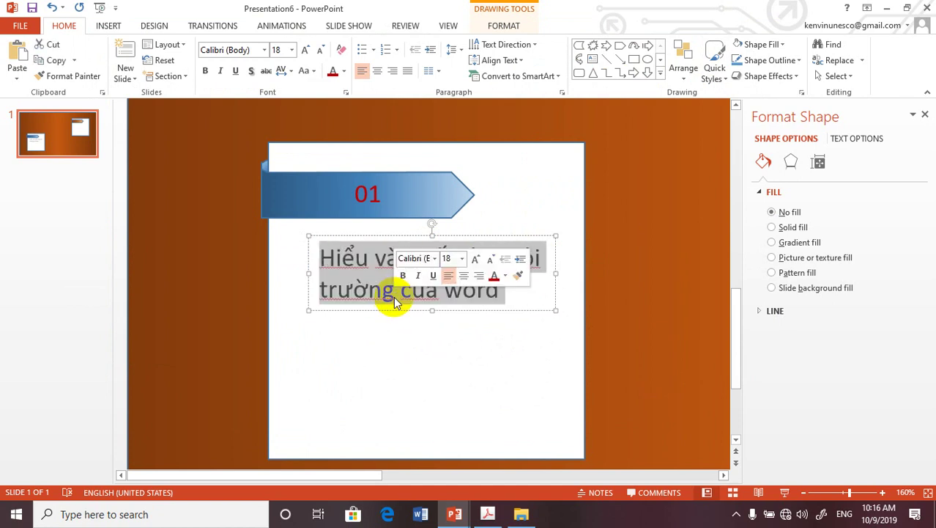
click(292, 51)
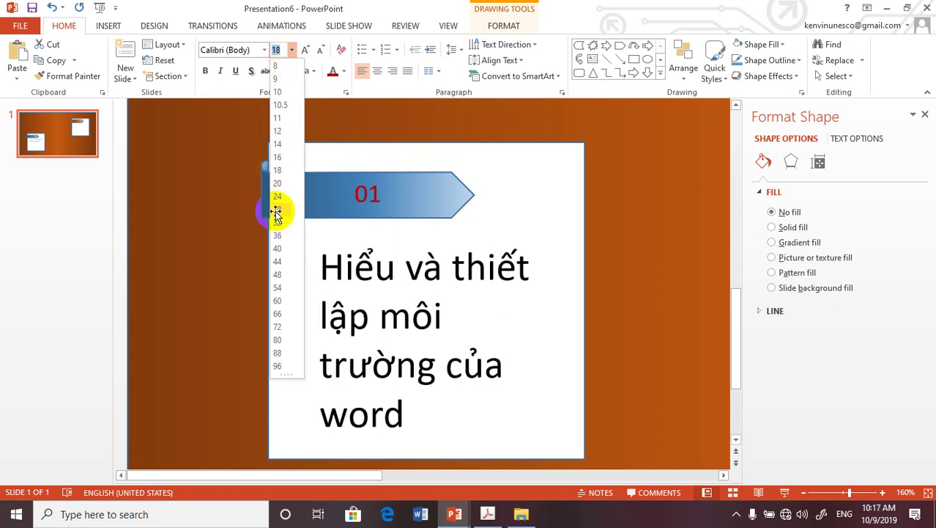
click(205, 223)
click(194, 230)
Step: Zoom out and try selecting the description text box with the other card parts
scroll(423, 406, down, 2)
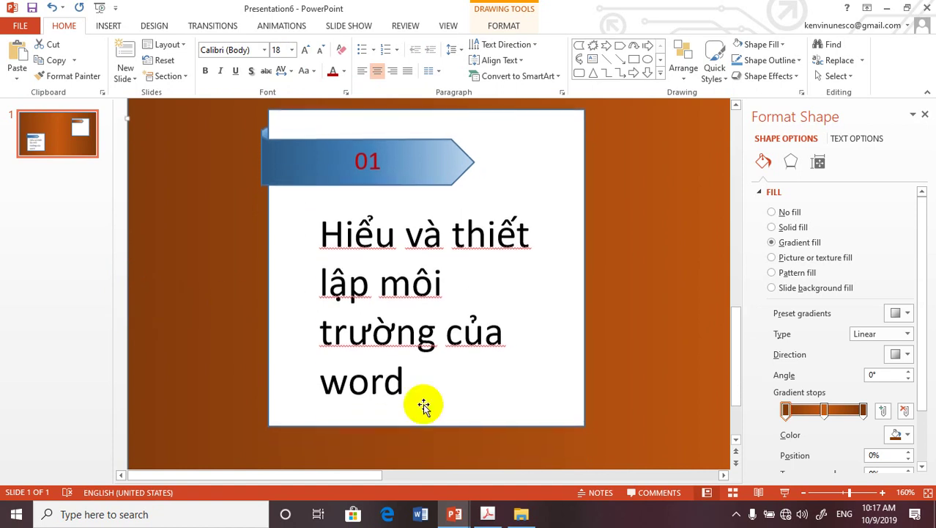
drag(846, 496, 833, 497)
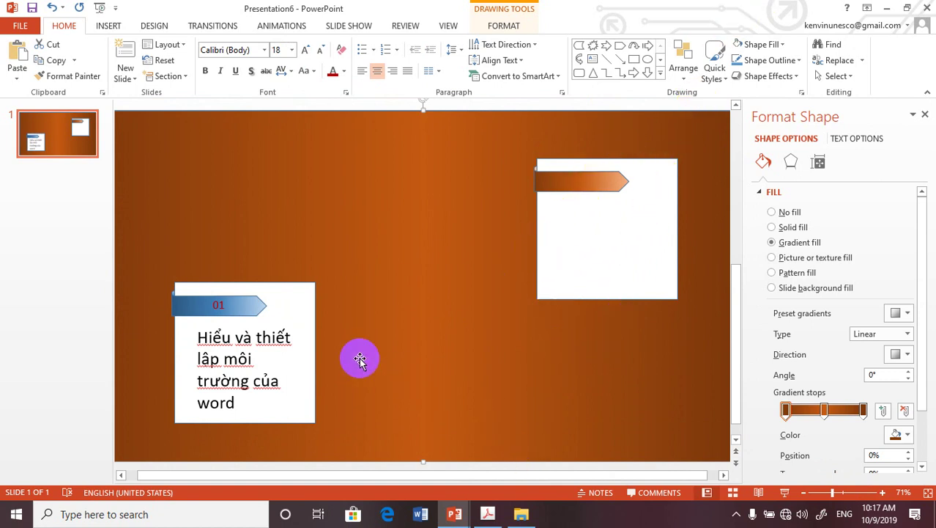
drag(192, 293, 217, 333)
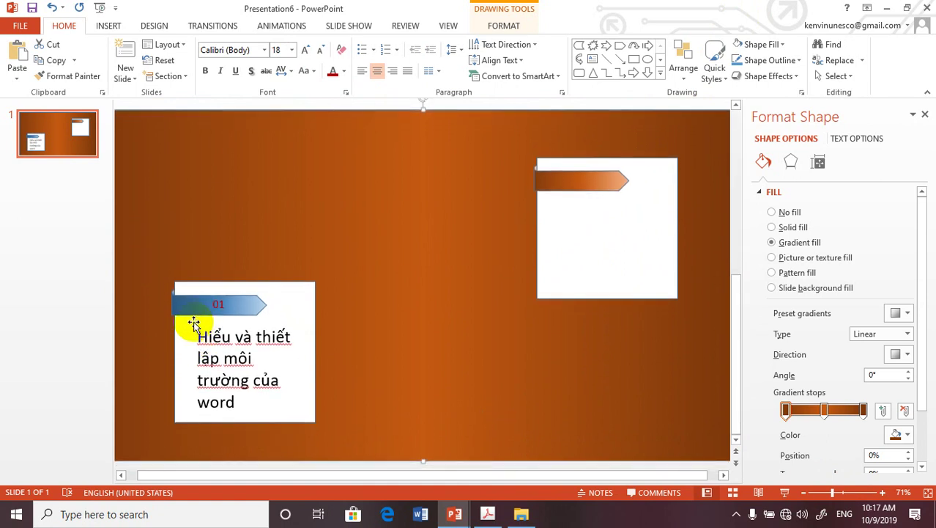
click(214, 336)
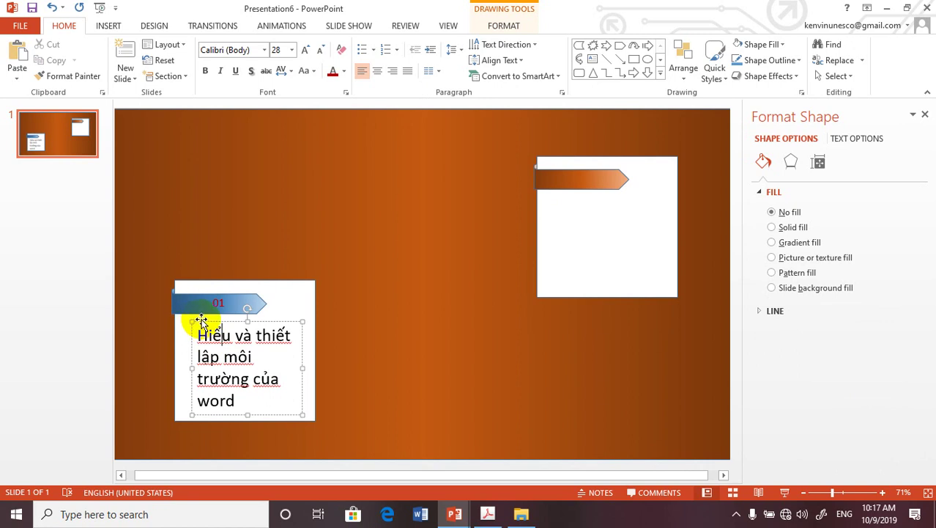
click(187, 317)
click(182, 327)
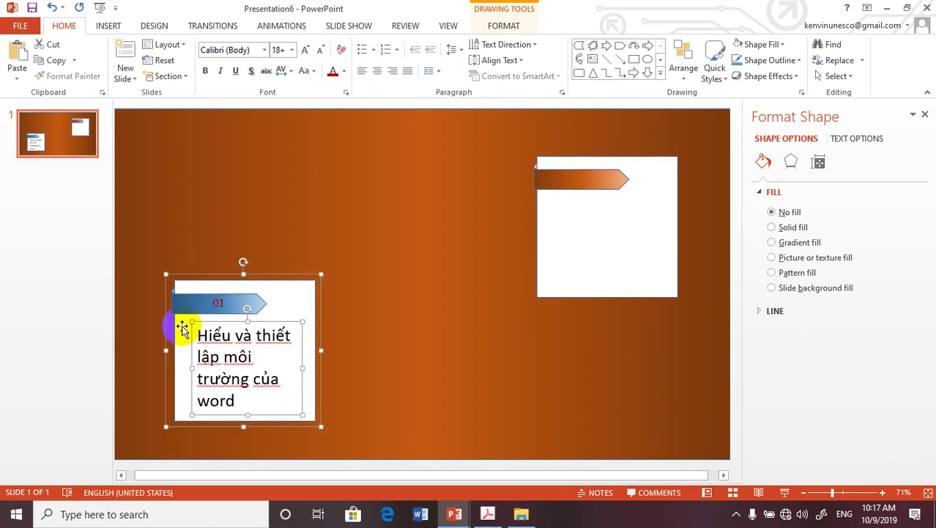
shift+click(178, 297)
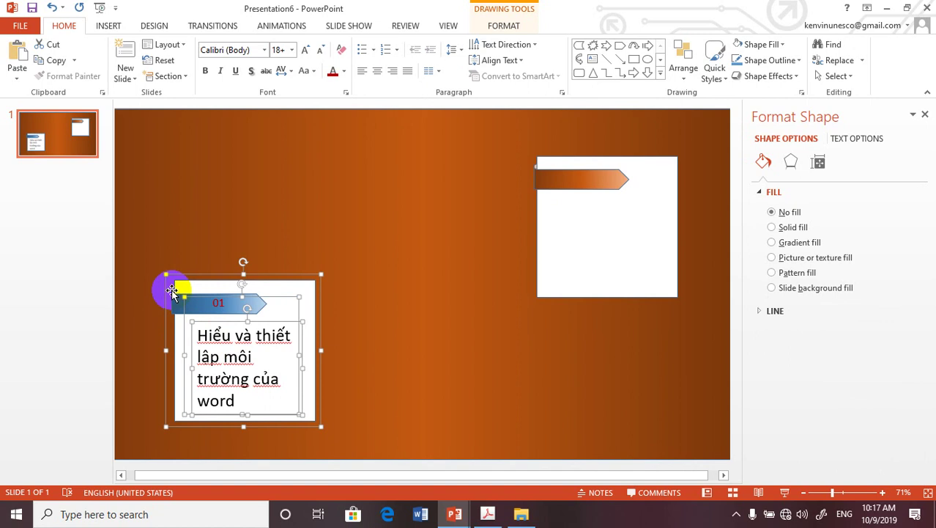
shift+click(172, 304)
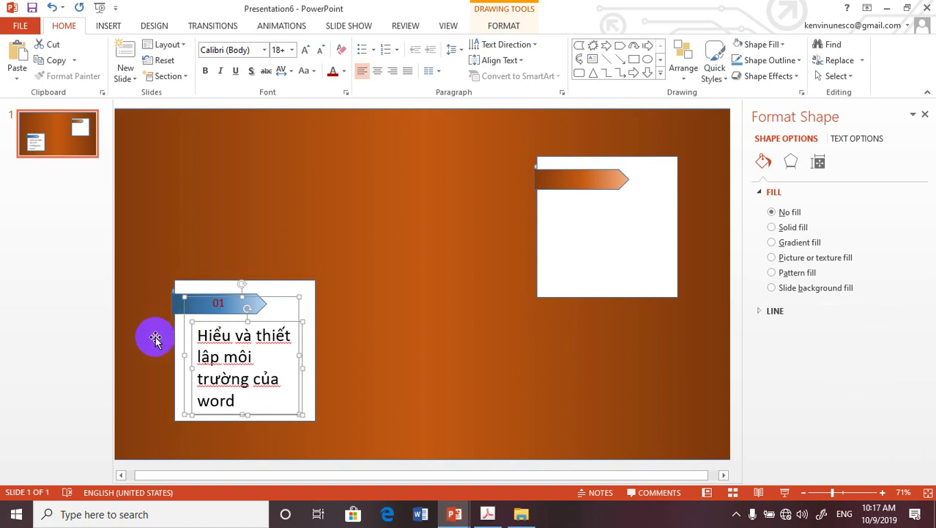
Step: Zoom in on the first card and select its arrow tab, corner fold and description text
drag(832, 492, 847, 492)
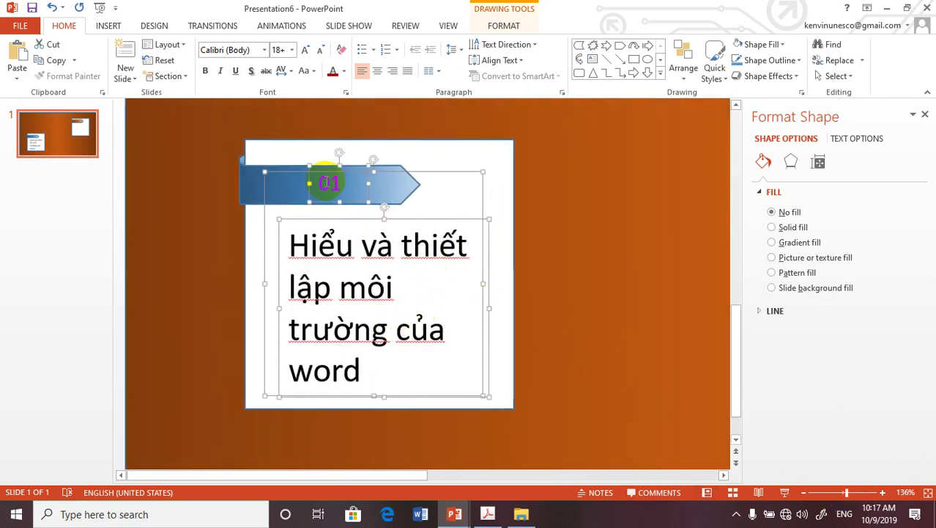
click(481, 159)
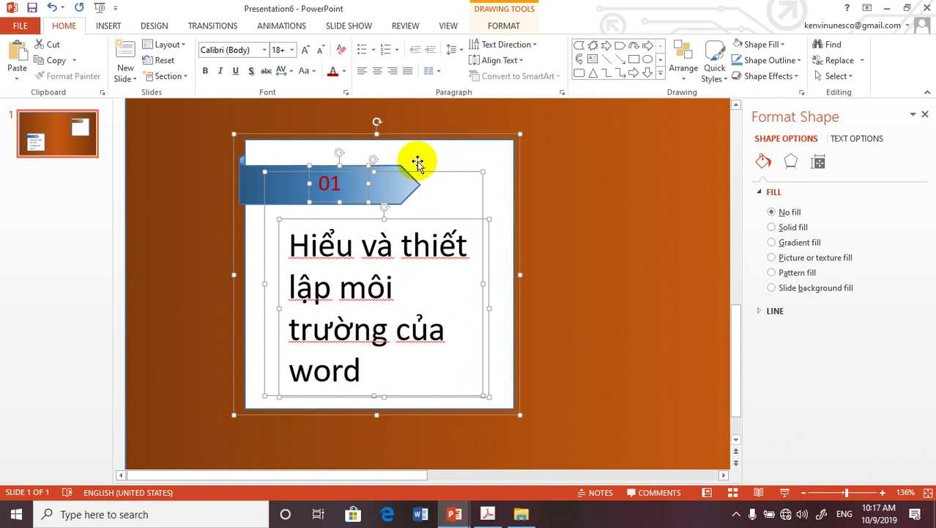
click(253, 177)
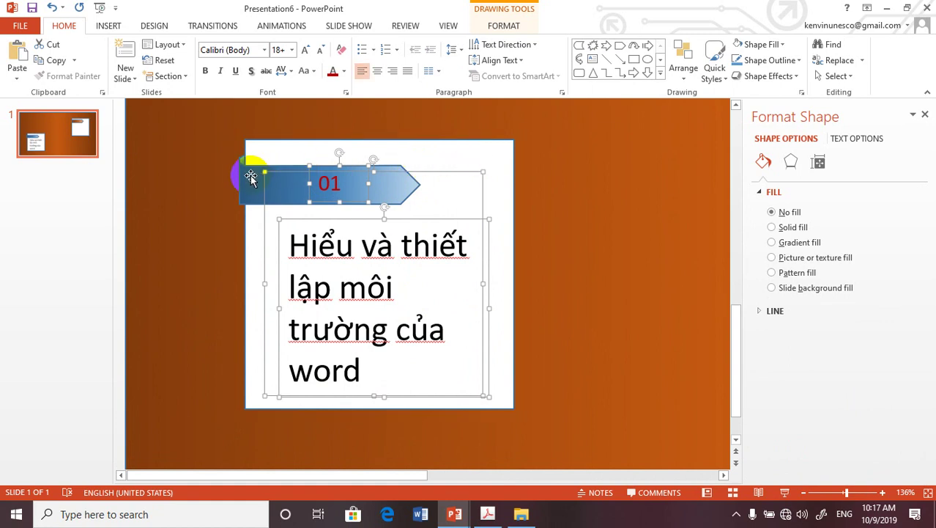
click(250, 235)
click(250, 188)
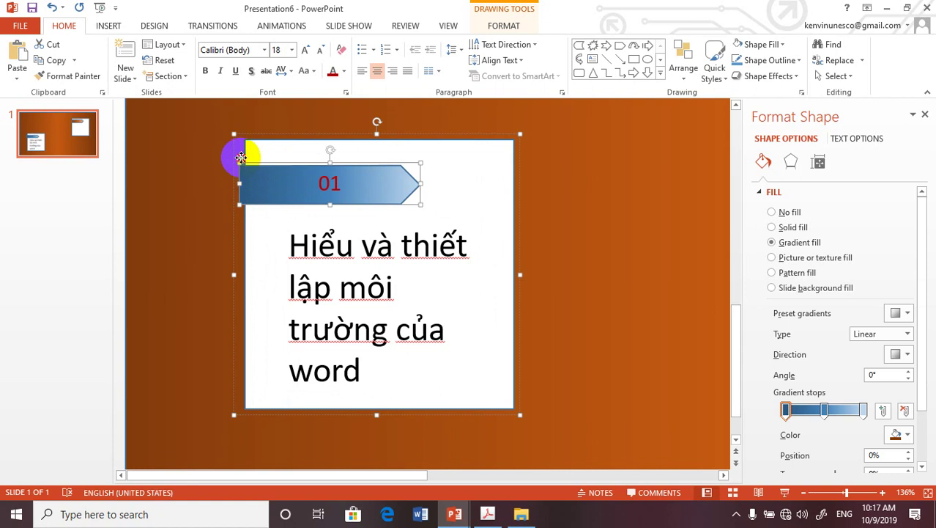
shift+click(241, 158)
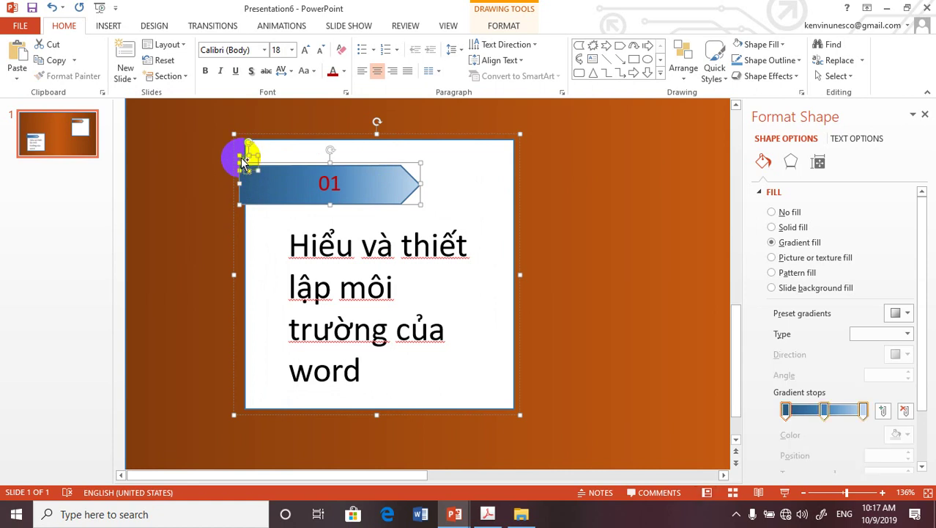
click(310, 184)
right_click(287, 182)
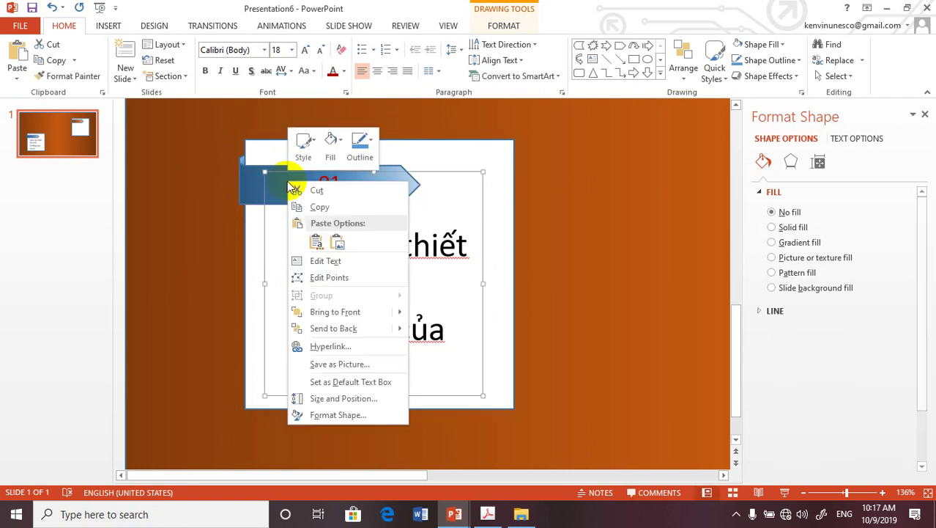
mouse_move(372, 313)
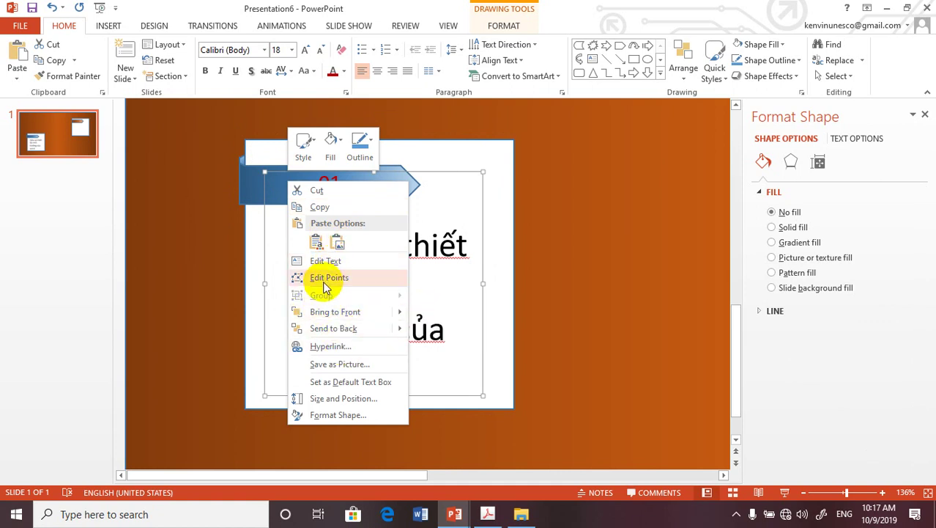
click(243, 157)
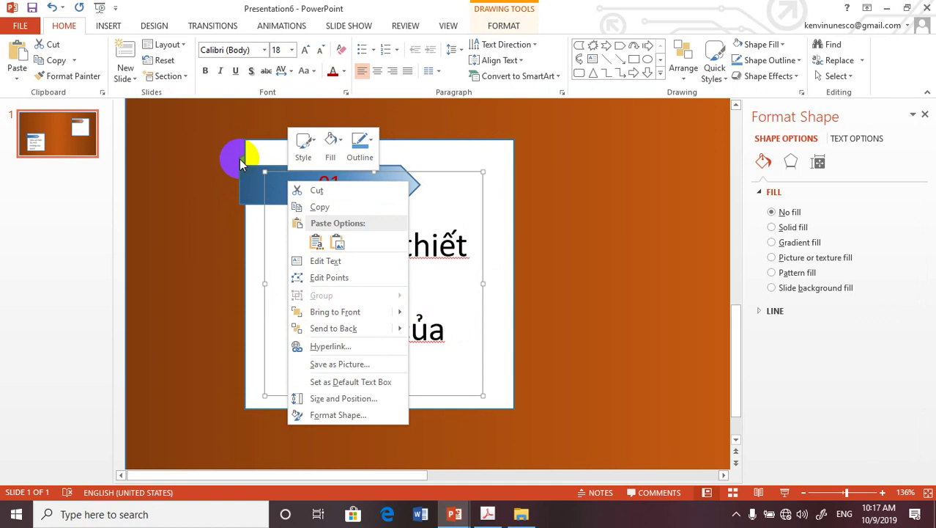
Step: Select the white card, 01 arrow, 01 number and heading together for grouping
click(242, 159)
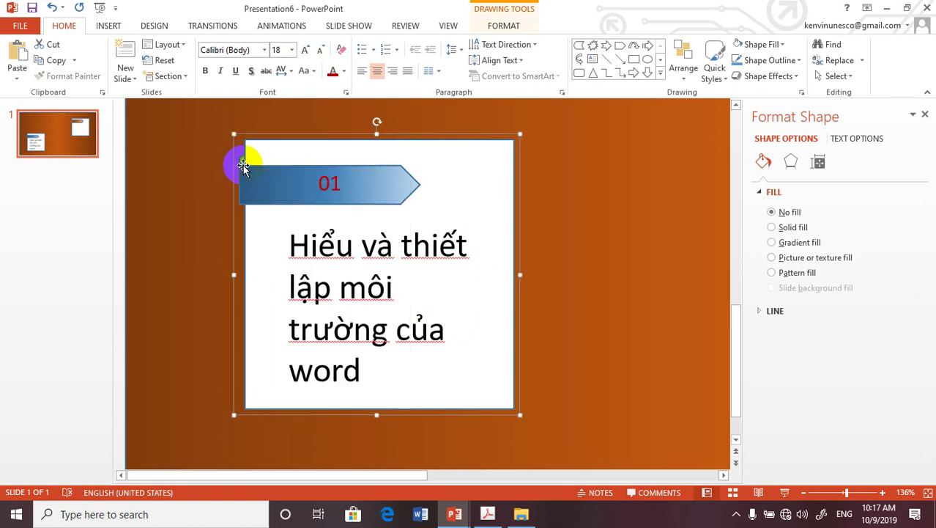
click(243, 179)
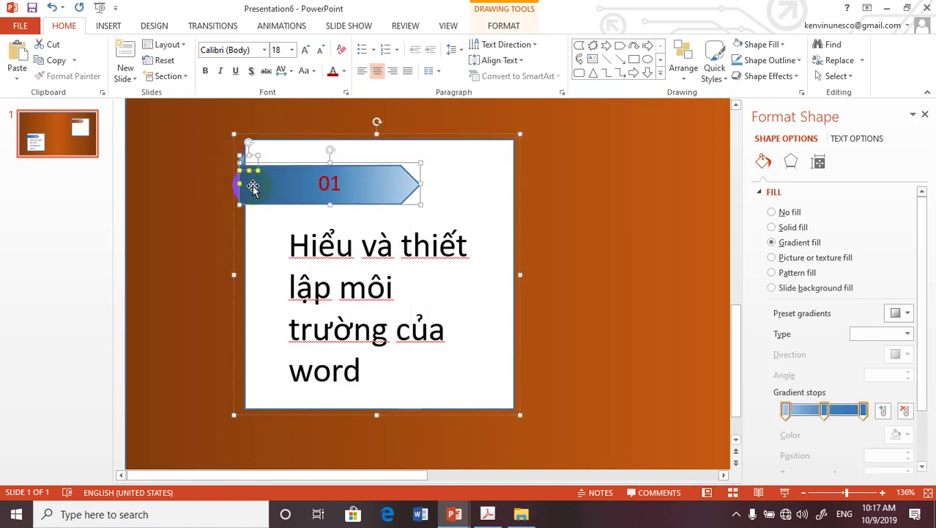
right_click(252, 186)
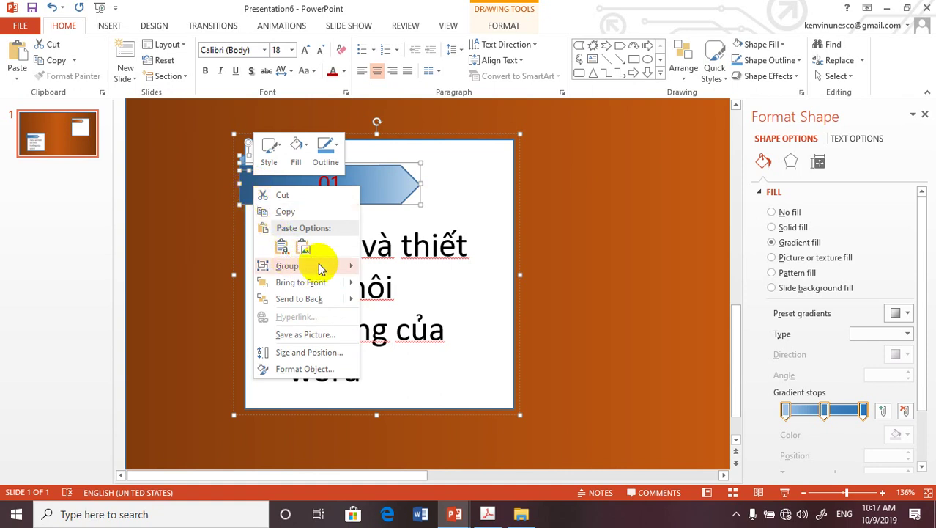
mouse_move(318, 266)
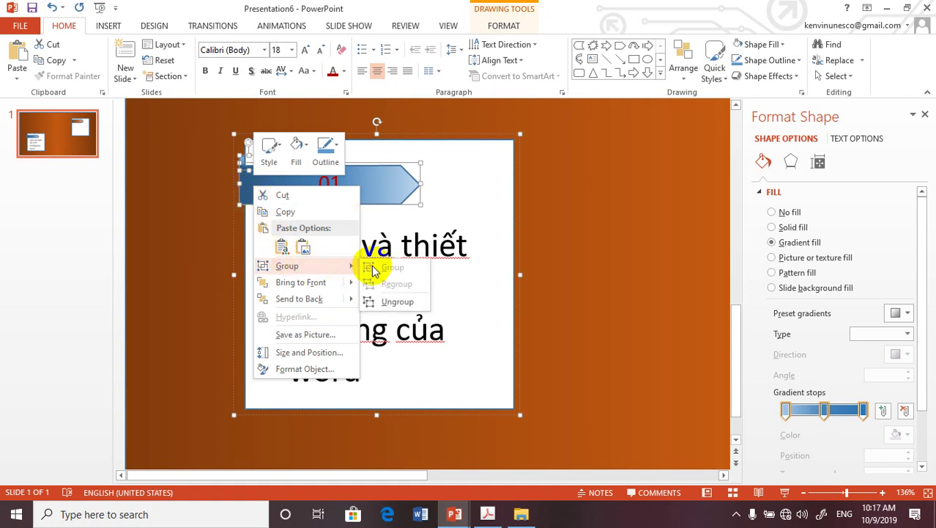
click(570, 241)
click(359, 180)
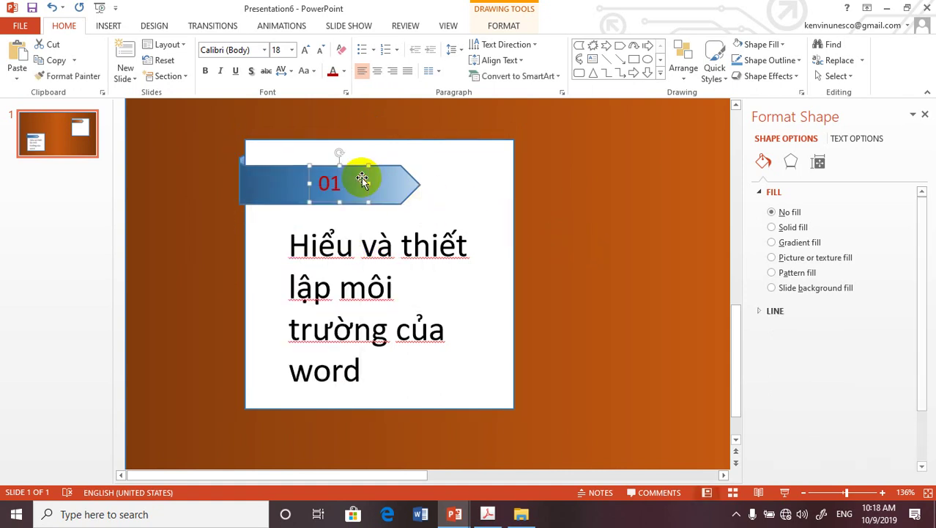
shift+click(395, 179)
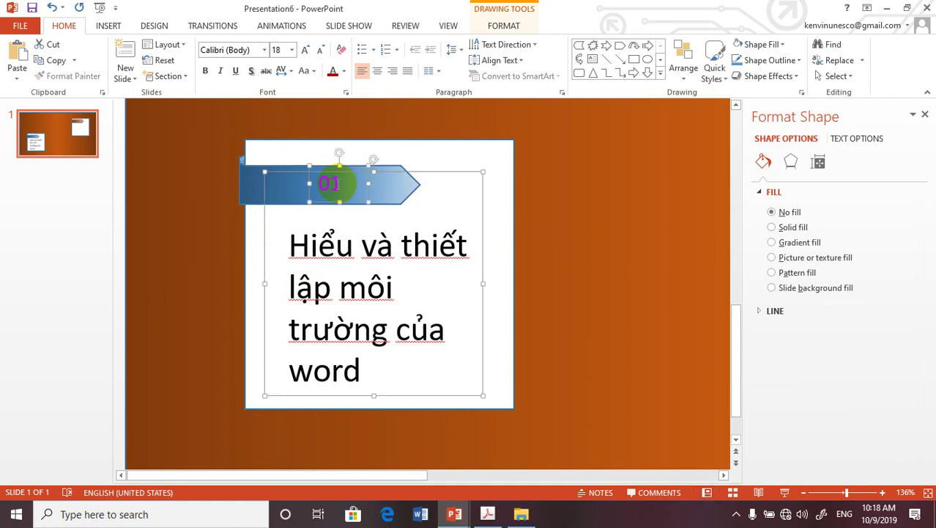
shift+click(467, 161)
right_click(467, 161)
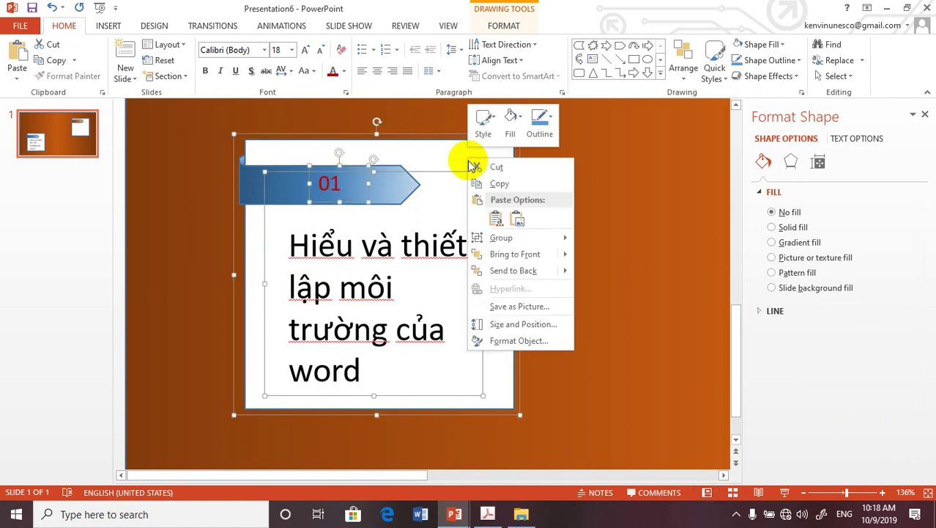
Step: Group the selected card shapes and zoom out, undoing a stray paste
mouse_move(567, 239)
click(599, 240)
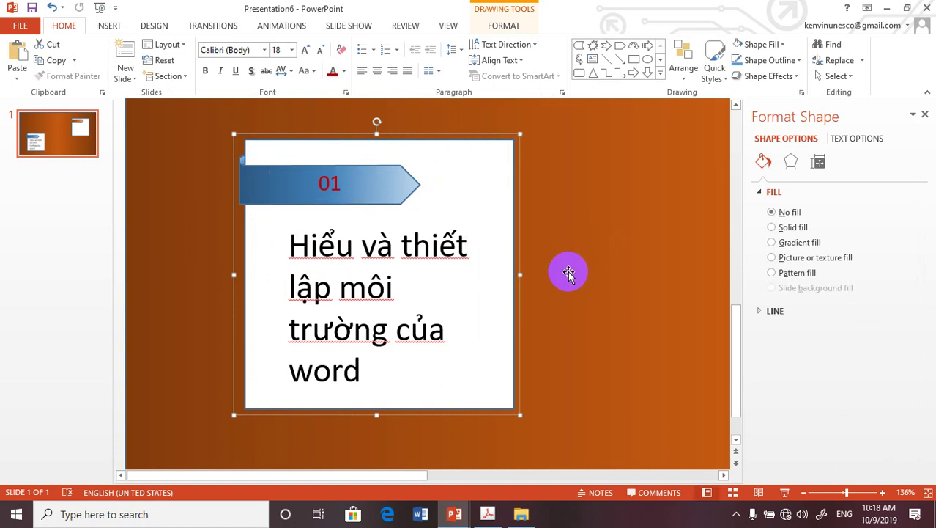
scroll(568, 275, down, 1)
scroll(565, 278, down, 1)
scroll(565, 281, up, 3)
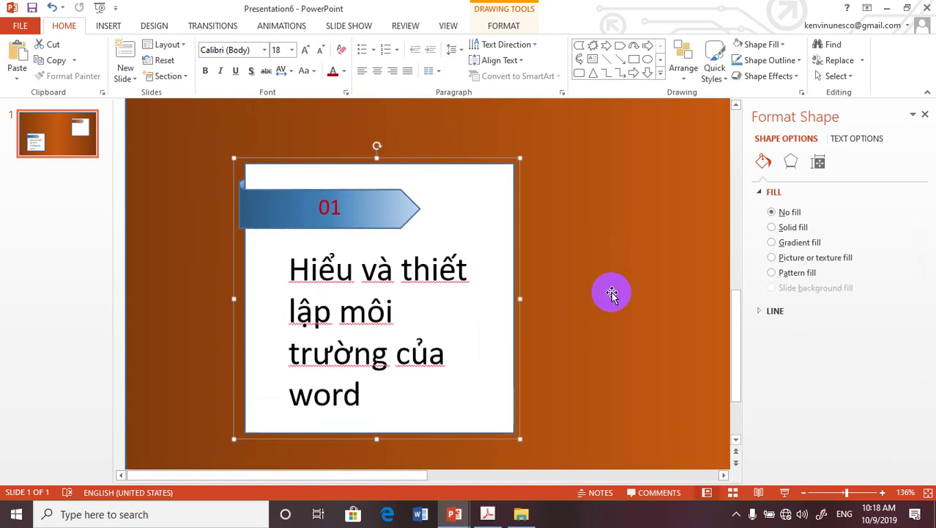
drag(847, 492, 830, 493)
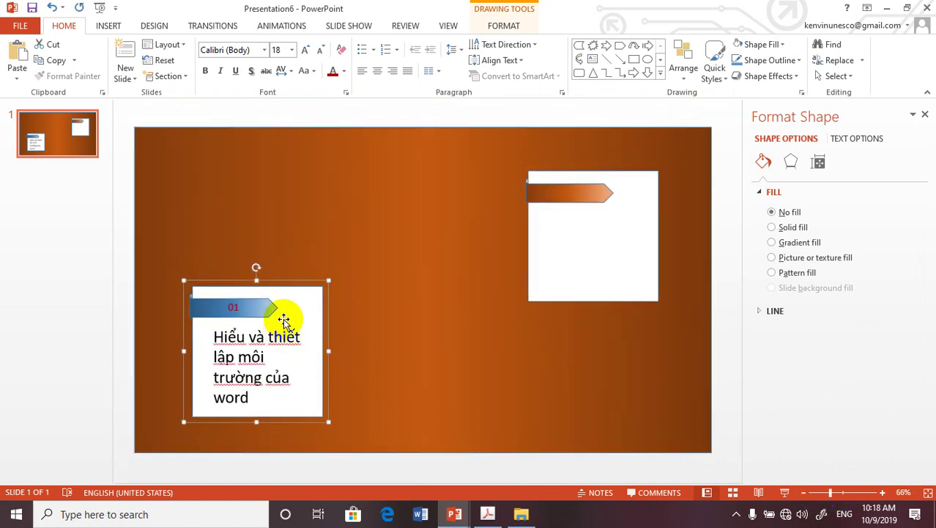
key(ctrl+v)
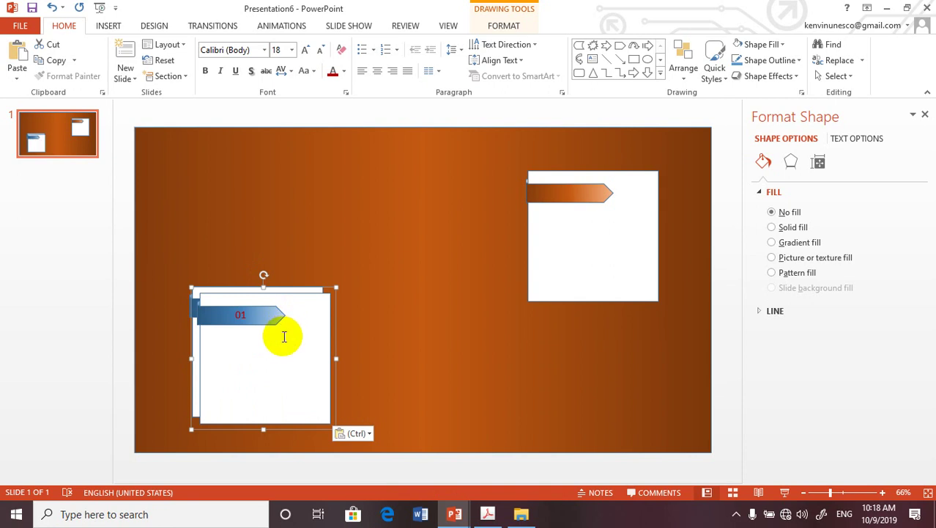
key(ctrl+z)
Step: Select the whole 01 card and group it into one object again
click(239, 356)
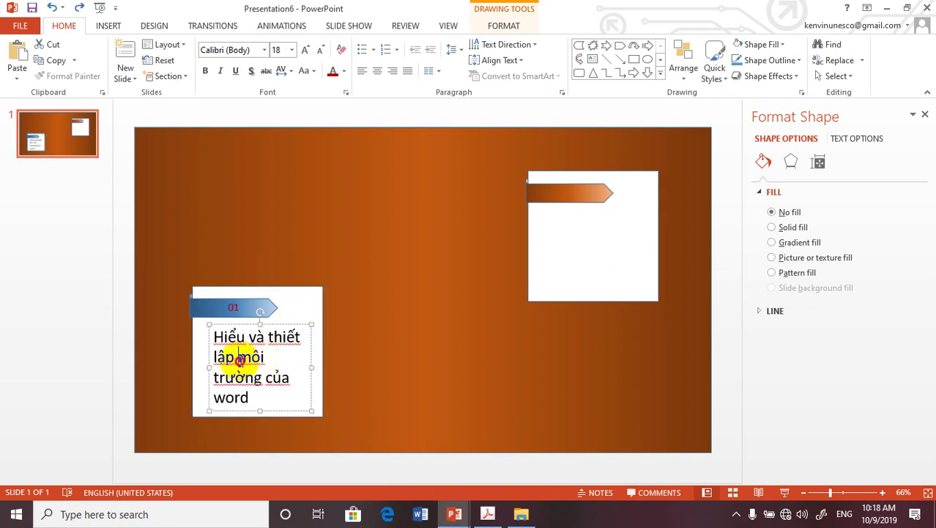
click(289, 320)
right_click(290, 313)
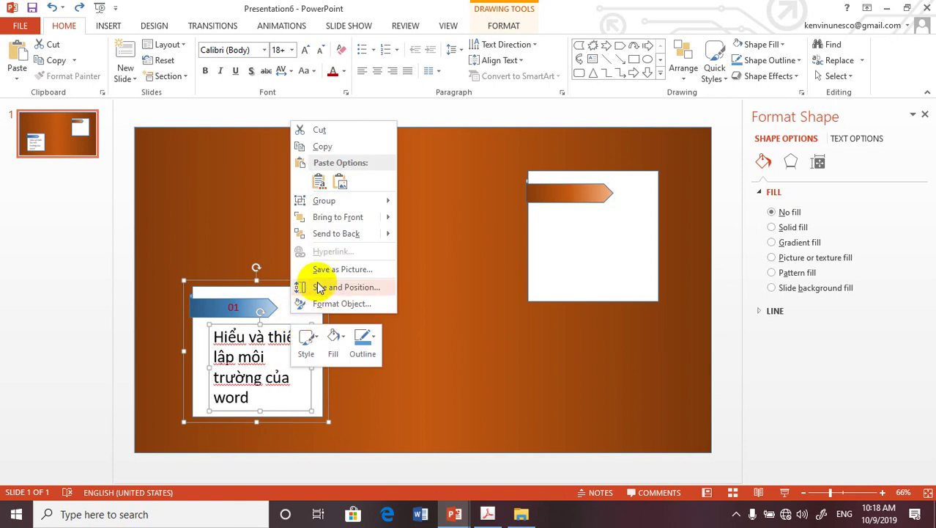
mouse_move(344, 200)
click(426, 202)
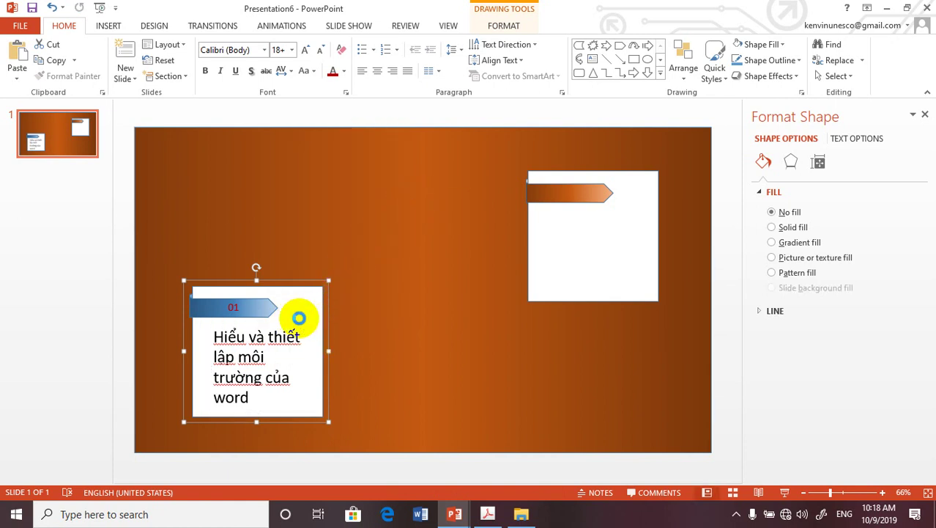
Step: Copy the 01 card and place the duplicate above and right of the original
key(ctrl+c)
key(ctrl+v)
mouse_move(301, 318)
mouse_down()
mouse_move(533, 228)
mouse_move(531, 245)
mouse_up()
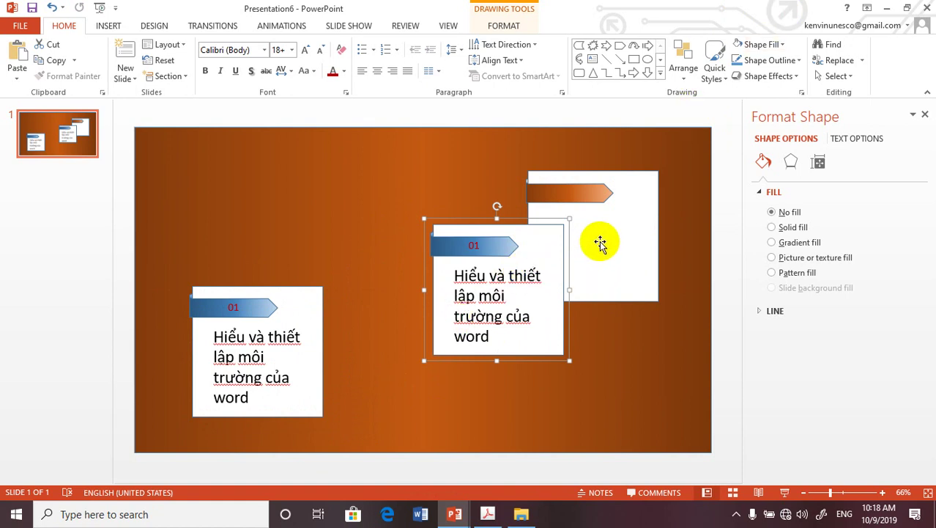
mouse_move(539, 247)
mouse_down()
mouse_move(387, 191)
mouse_move(388, 164)
mouse_up()
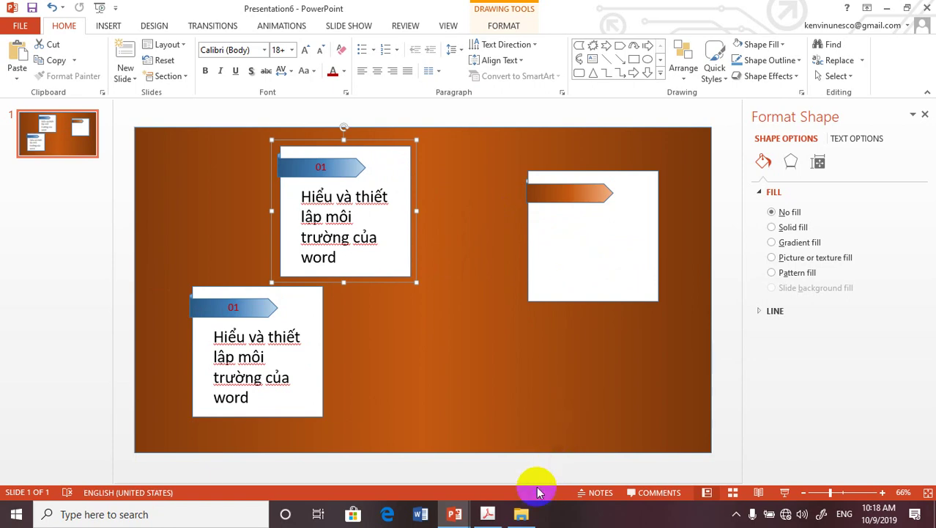
click(432, 519)
mouse_move(454, 513)
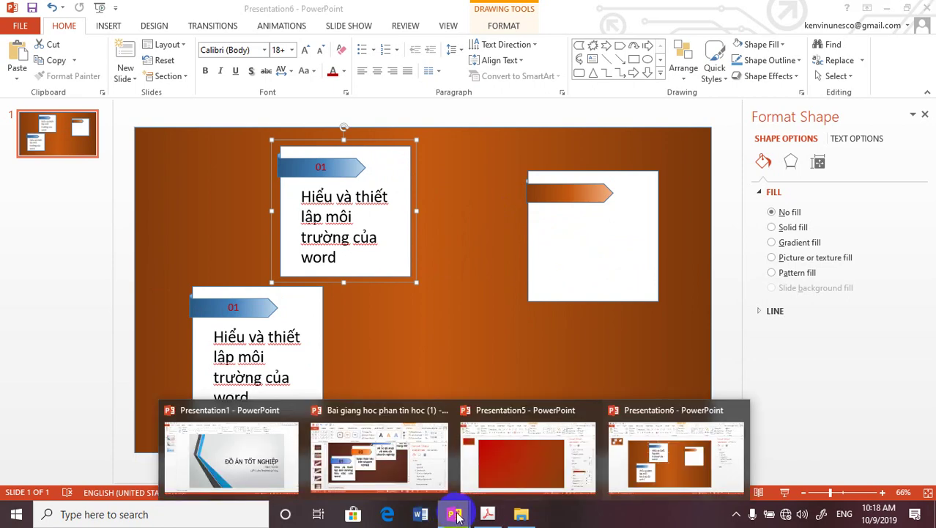
click(404, 445)
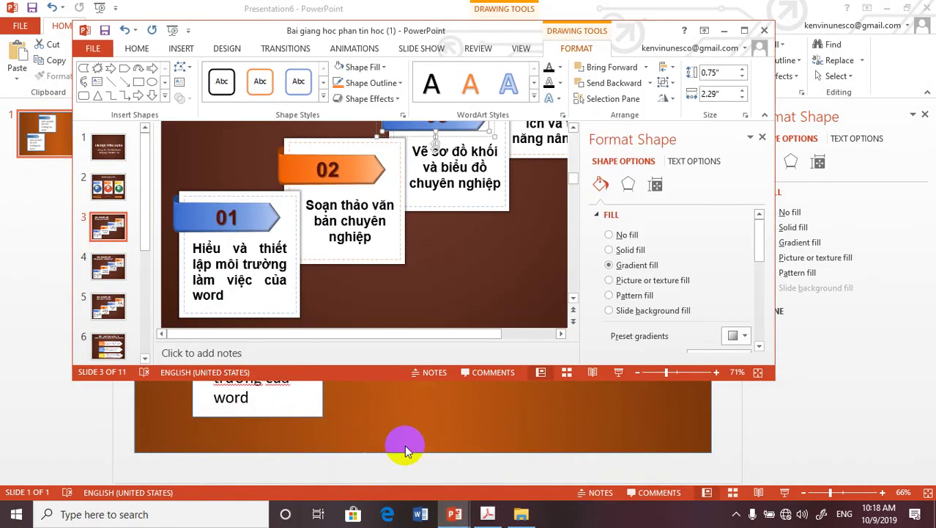
click(742, 29)
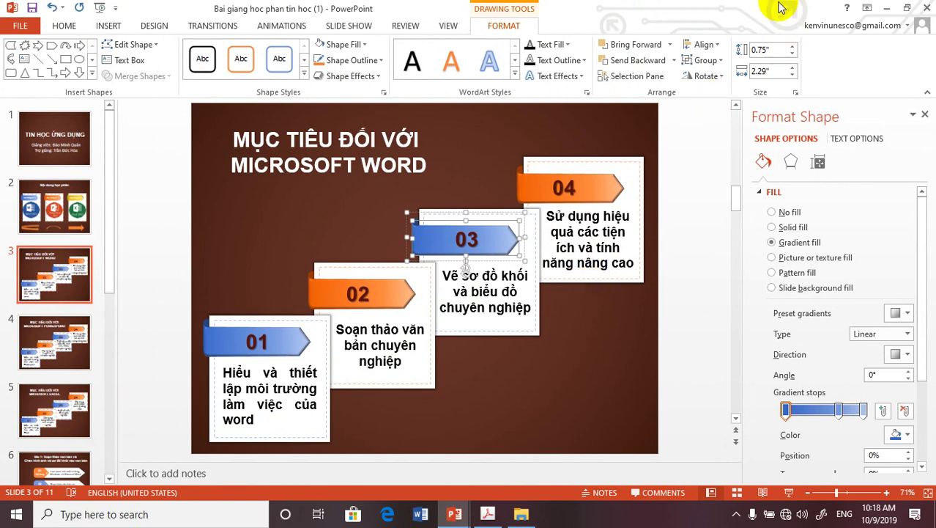
click(885, 9)
Step: Ungroup the upper 01 box twice so its arrow tab and box become separate shapes
click(568, 193)
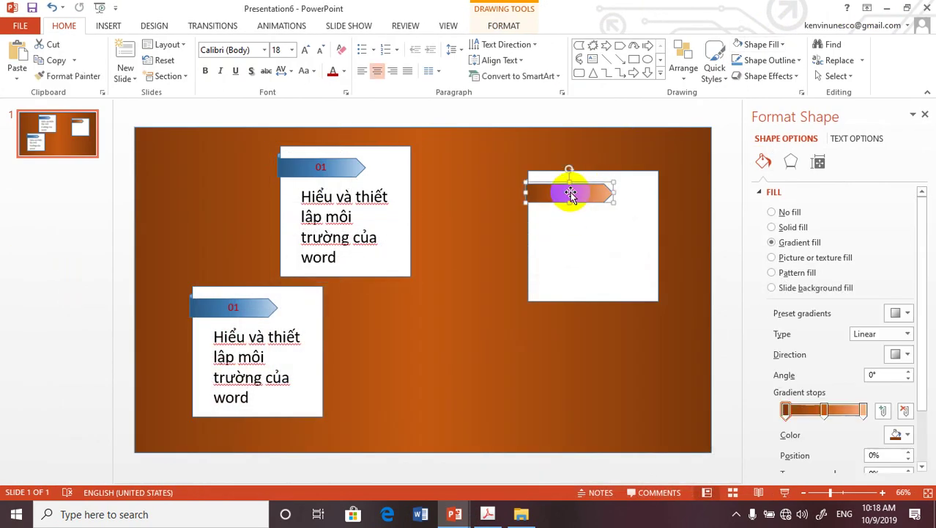
click(323, 163)
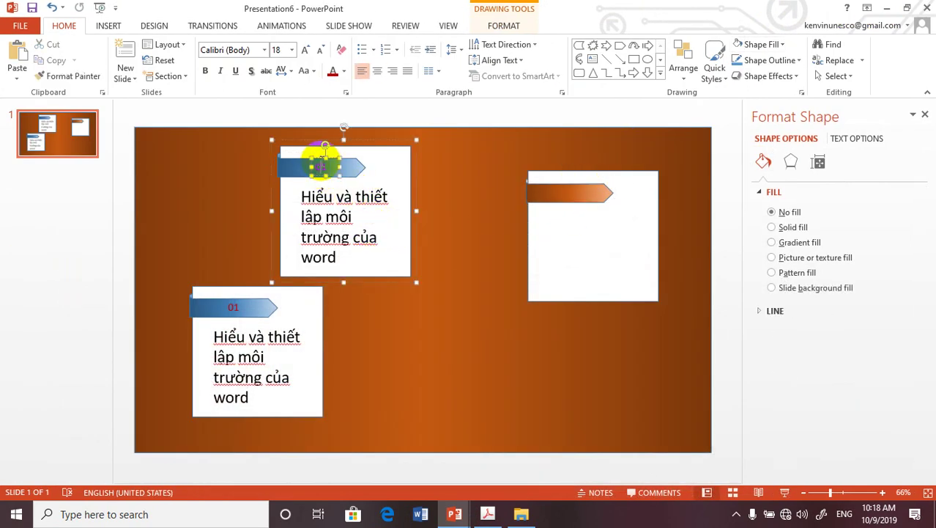
click(364, 331)
click(315, 167)
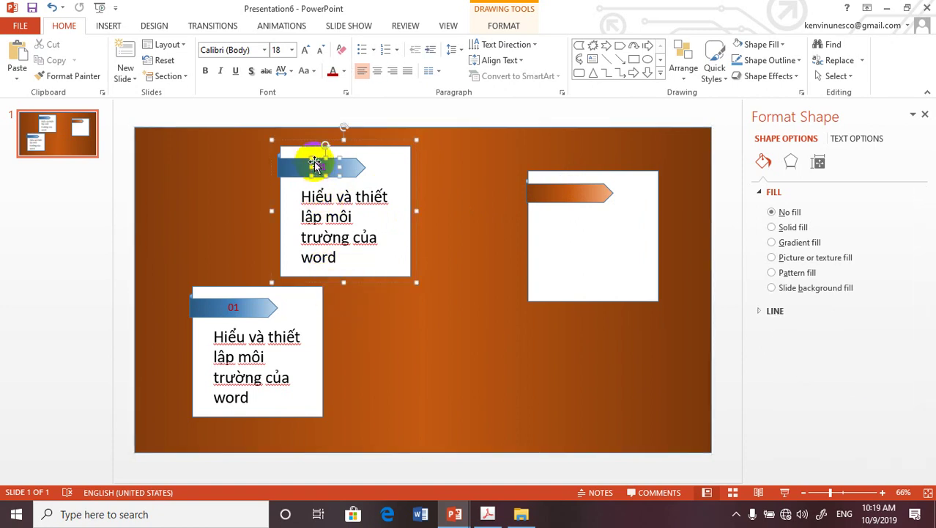
right_click(315, 162)
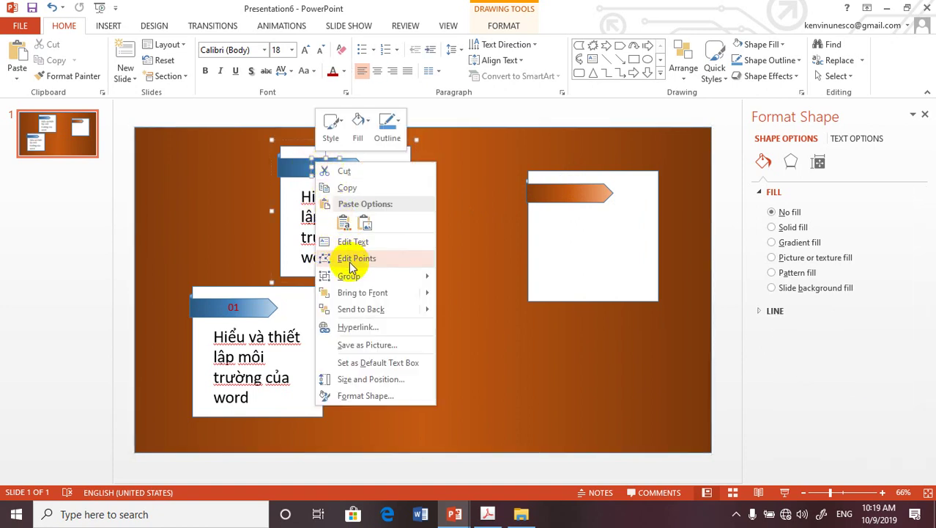
mouse_move(407, 275)
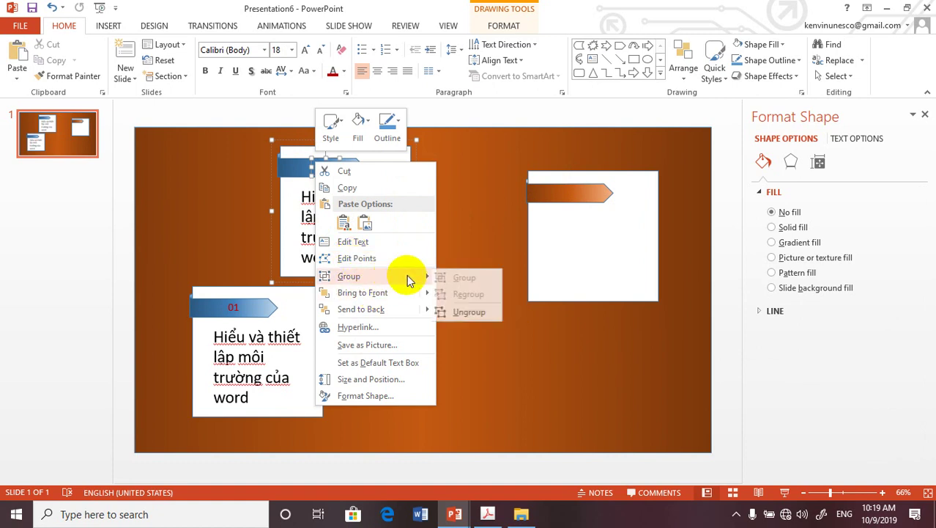
click(464, 312)
click(458, 331)
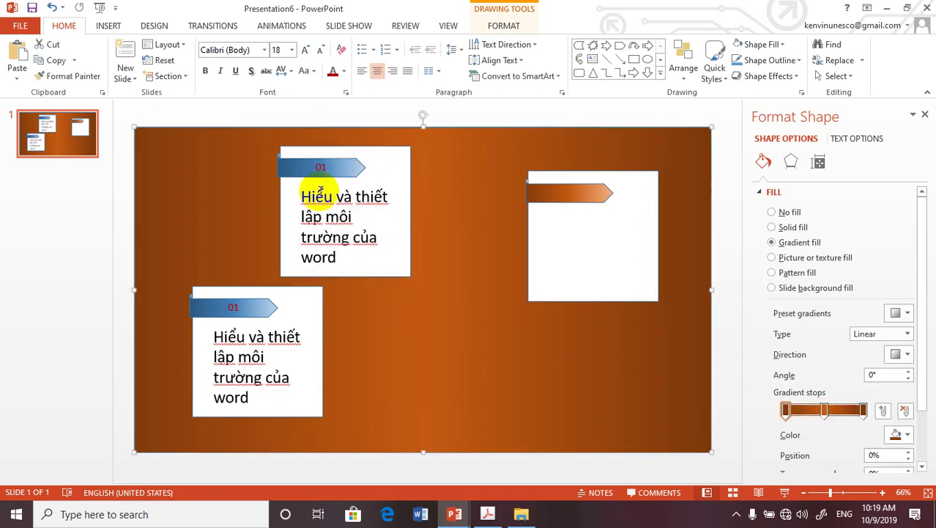
click(314, 169)
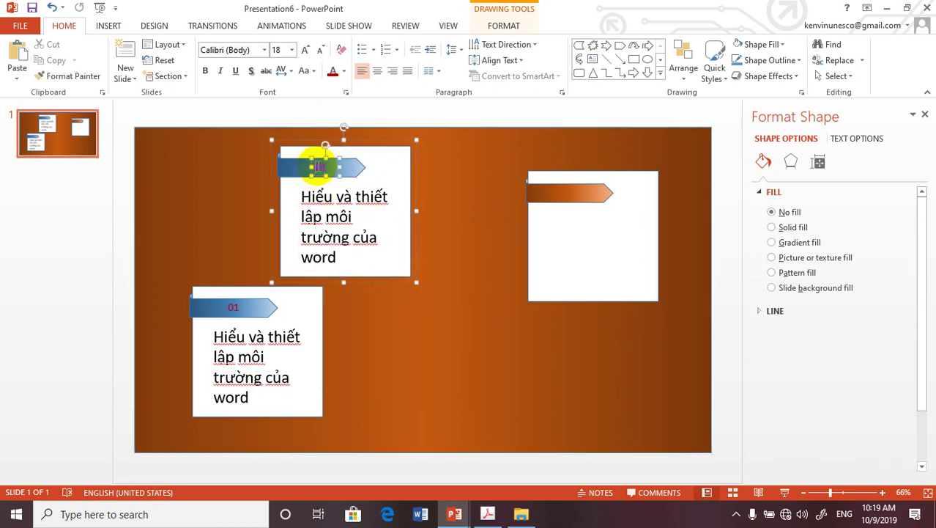
right_click(328, 166)
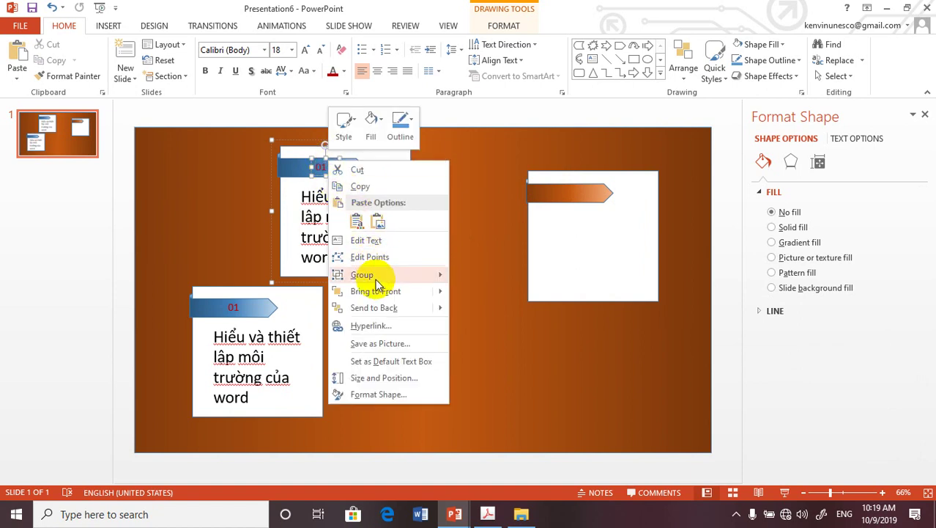
mouse_move(403, 274)
click(476, 310)
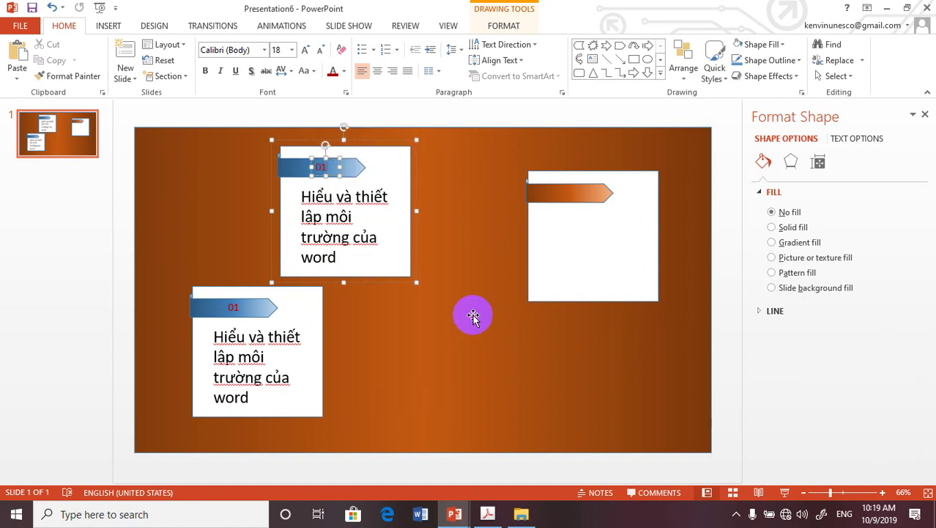
click(443, 245)
Step: Copy the upper box's 01 arrow tab and paste a duplicate
click(319, 159)
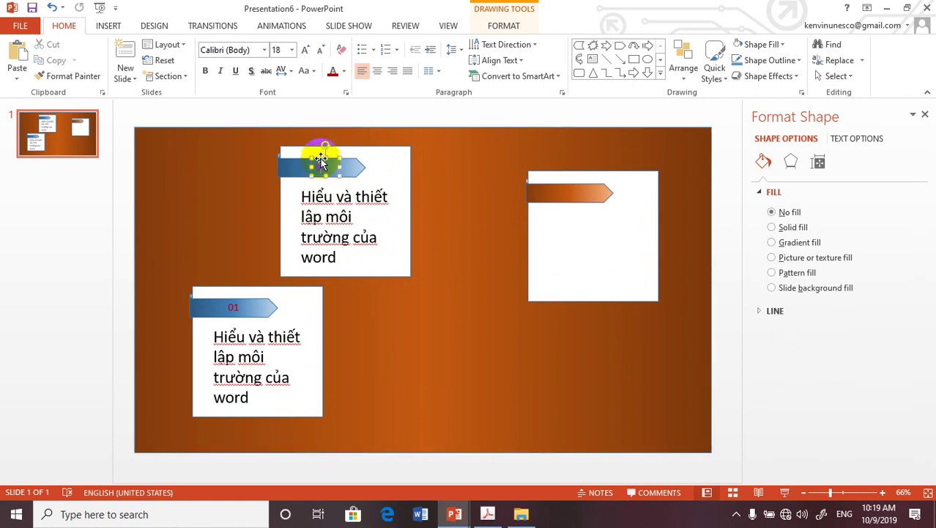
right_click(321, 161)
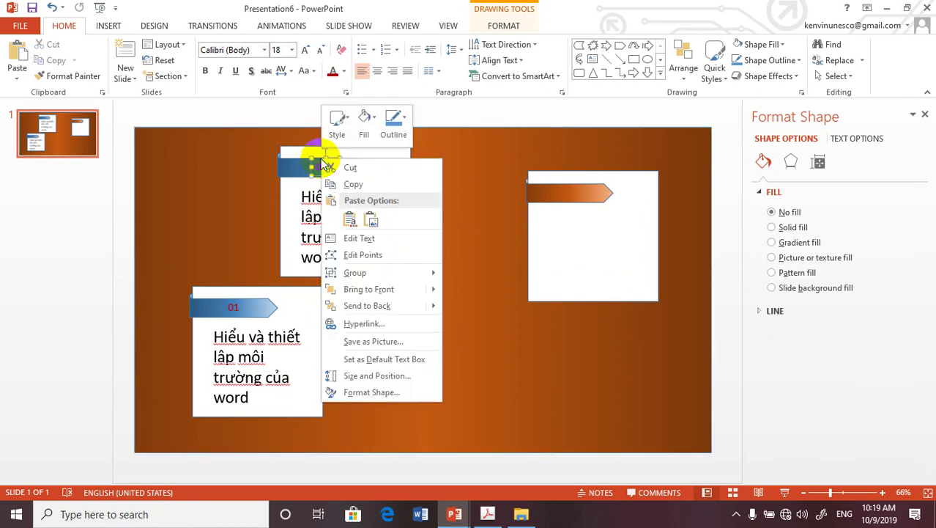
click(353, 186)
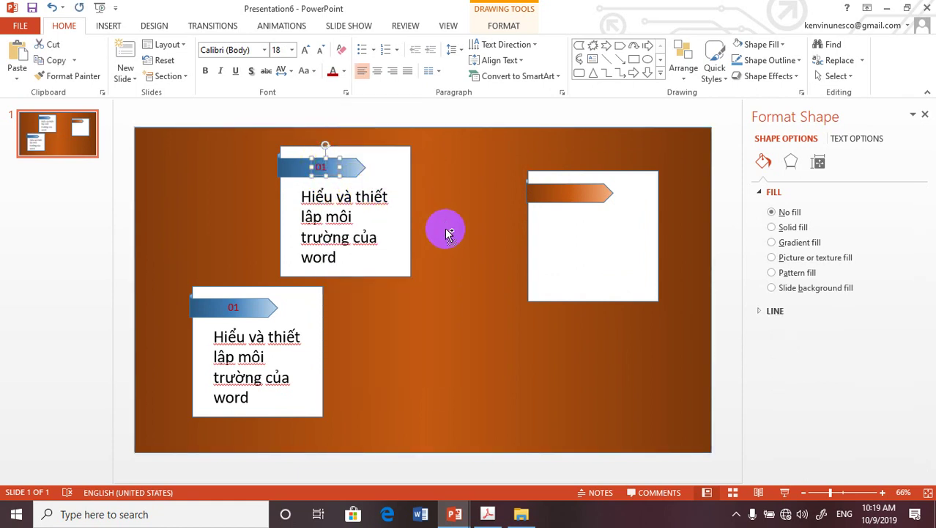
key(ctrl+v)
Step: Move the pasted 01 tab onto the right card's orange arrow and start editing its number, zoomed to about 96%
drag(343, 168, 583, 183)
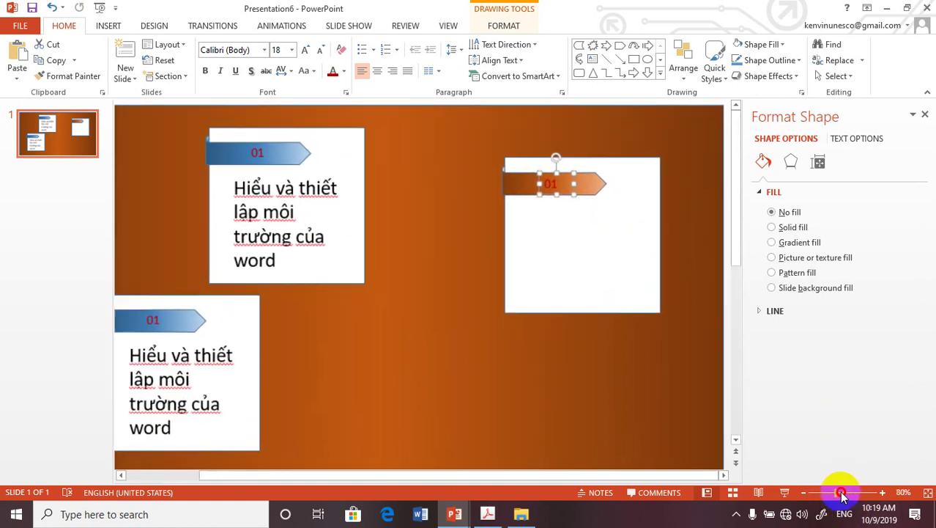
drag(834, 497, 844, 497)
click(513, 204)
click(533, 209)
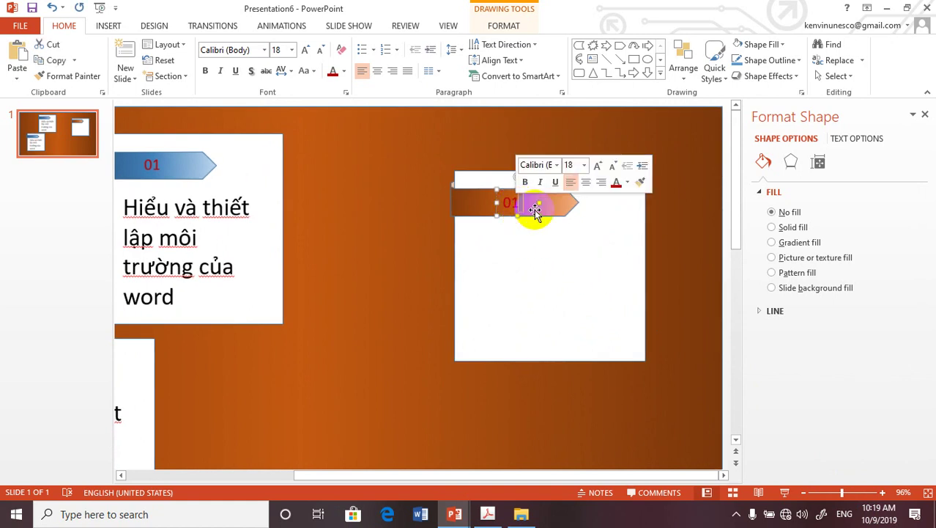
click(533, 209)
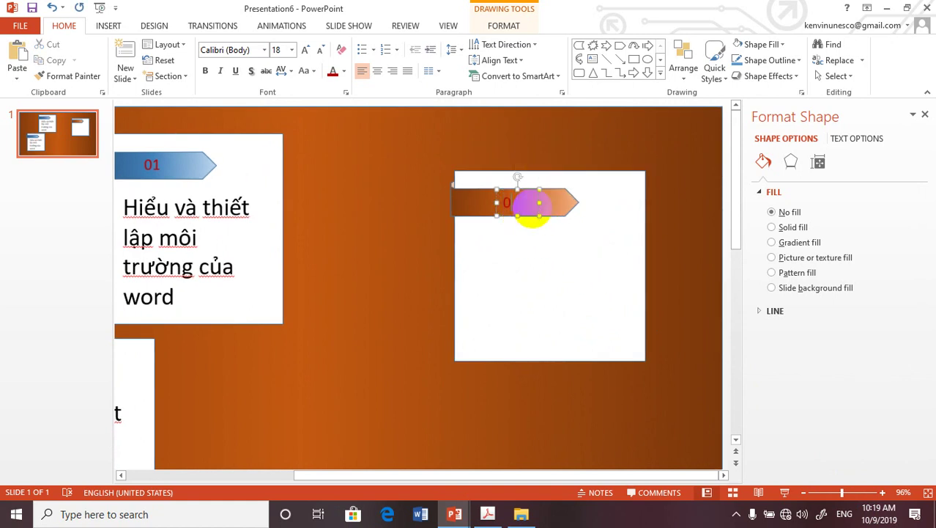
text(4)
Step: Colour the 04 number on the right arrow tab custom dark brown (RGB 77, 35, 7)
double_click(534, 209)
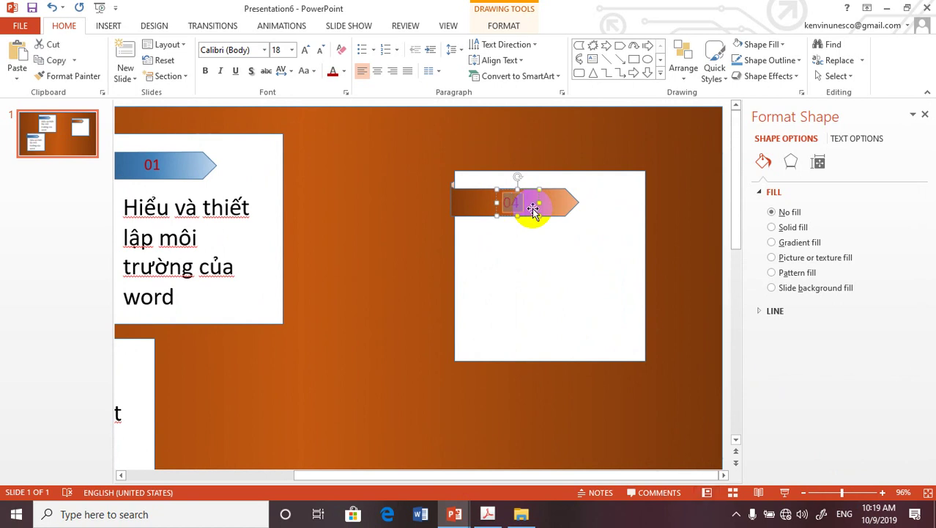
click(343, 72)
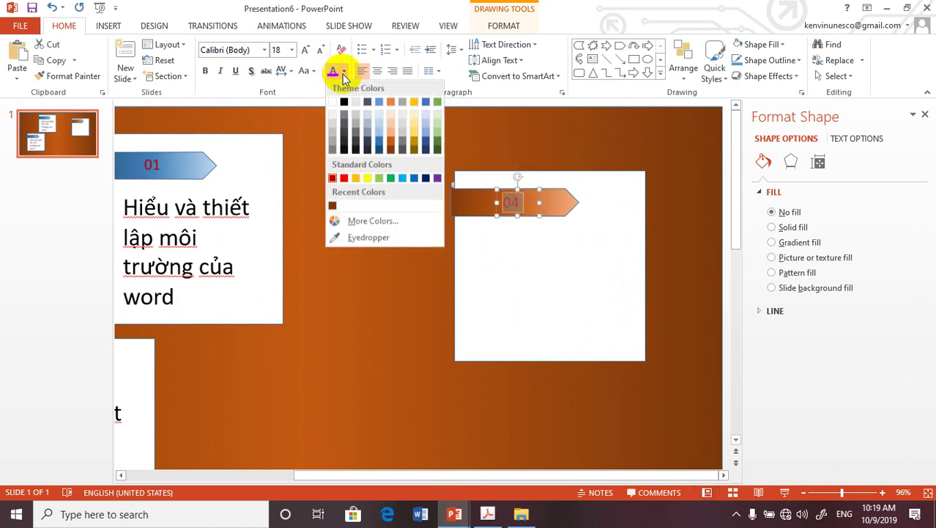
click(392, 156)
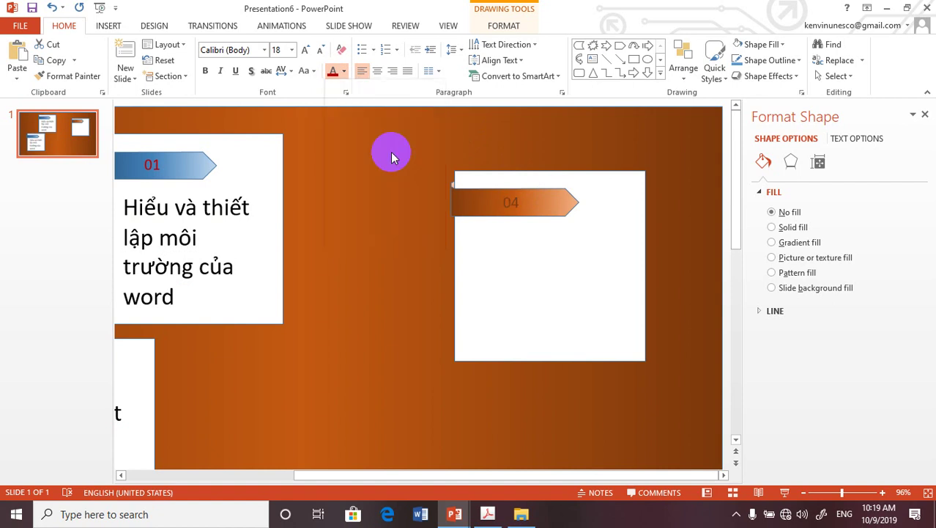
click(345, 72)
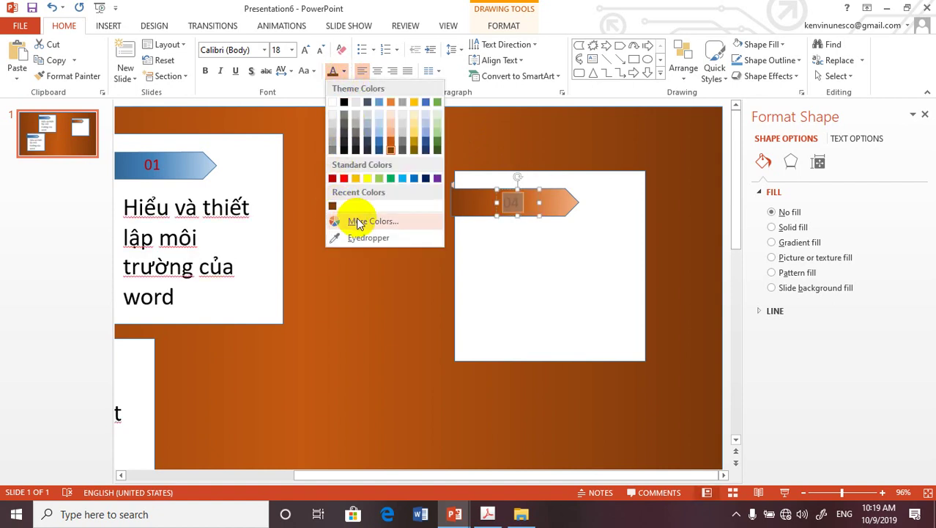
click(357, 218)
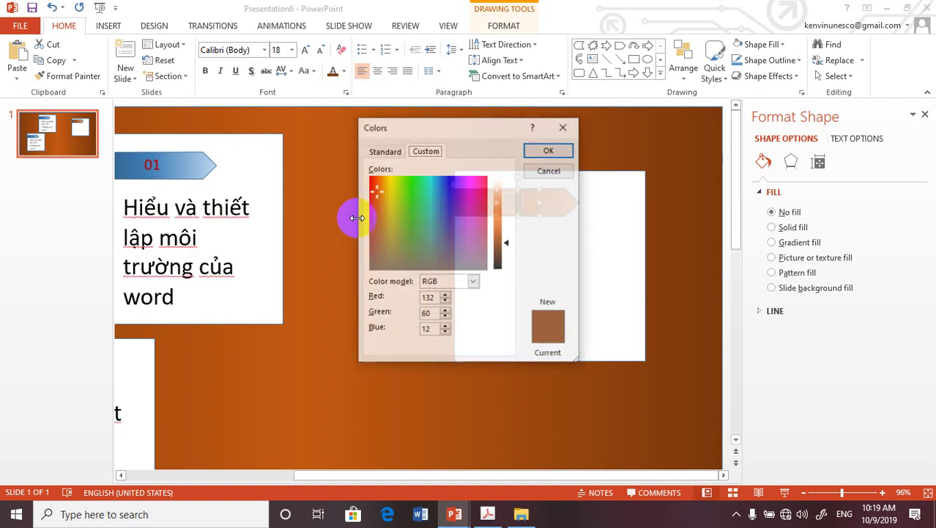
click(501, 254)
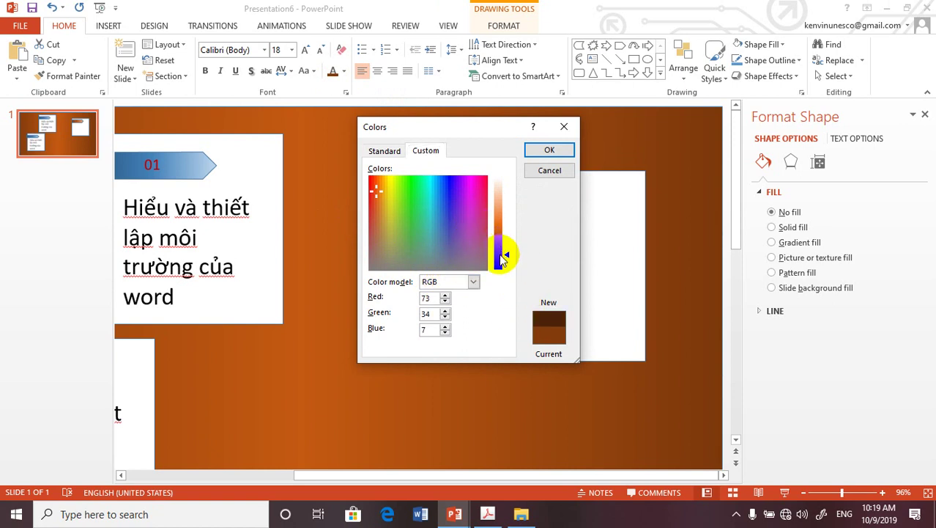
click(539, 150)
click(317, 193)
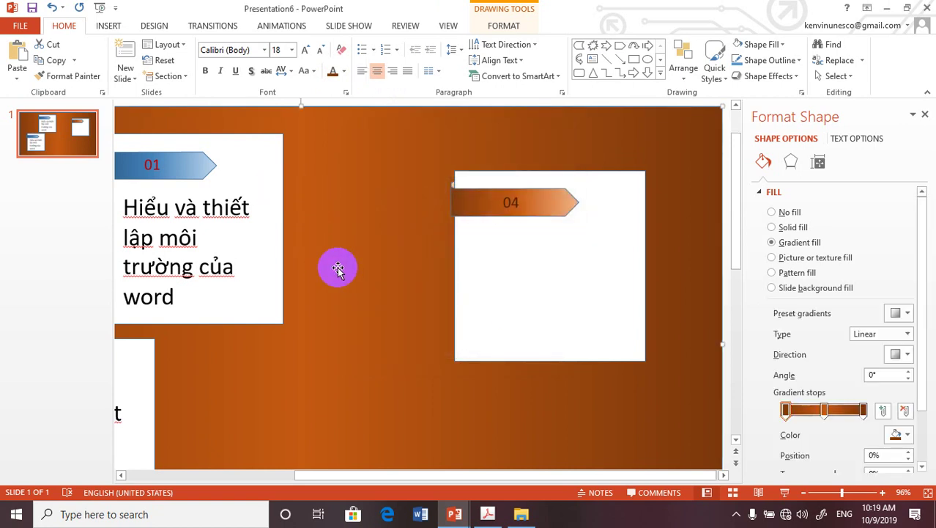
scroll(336, 321, down, 2)
scroll(335, 321, up, 1)
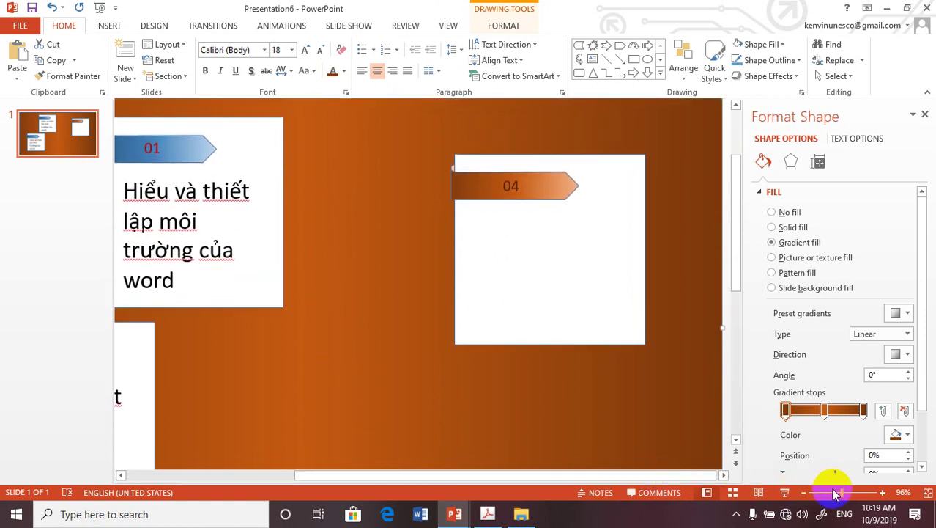
Step: Duplicate the left card's 'Hiểu và thiết lập môi trường của word' text box and drag it under the 04 tab
click(155, 242)
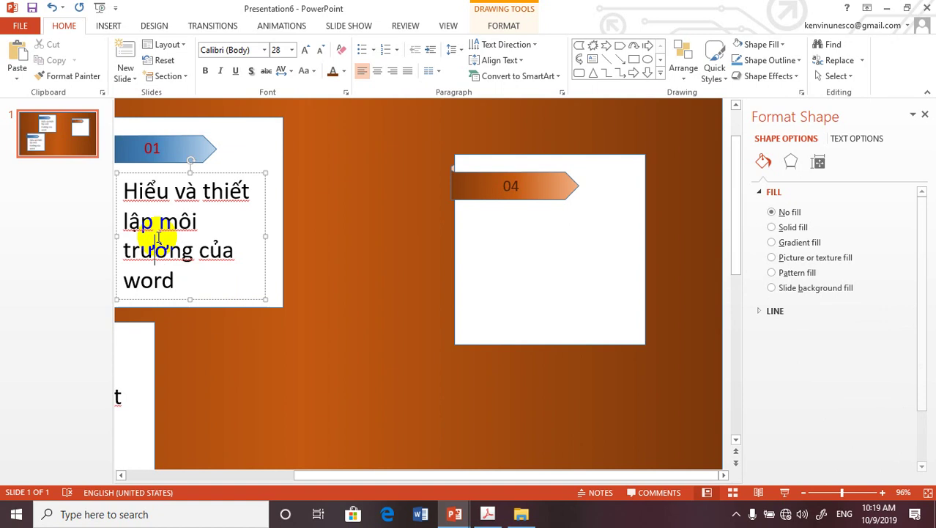
key(ctrl+v)
click(150, 181)
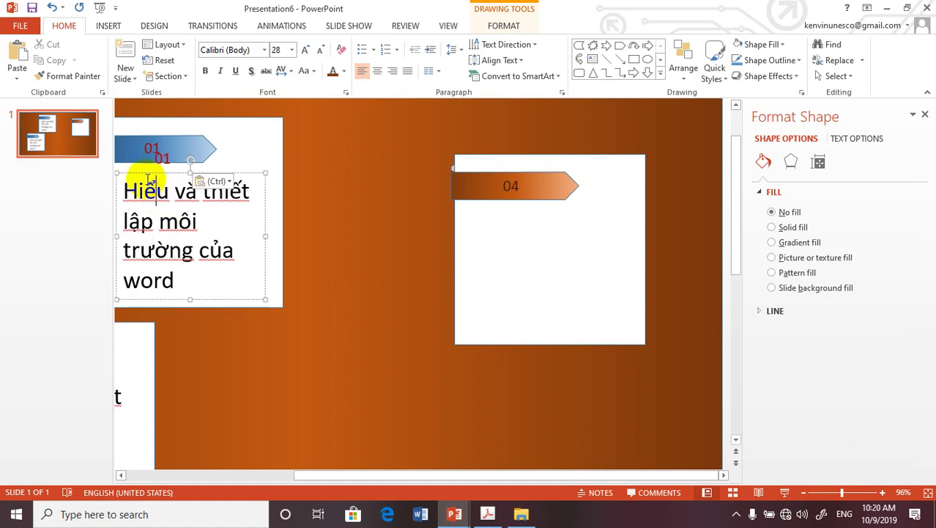
click(148, 172)
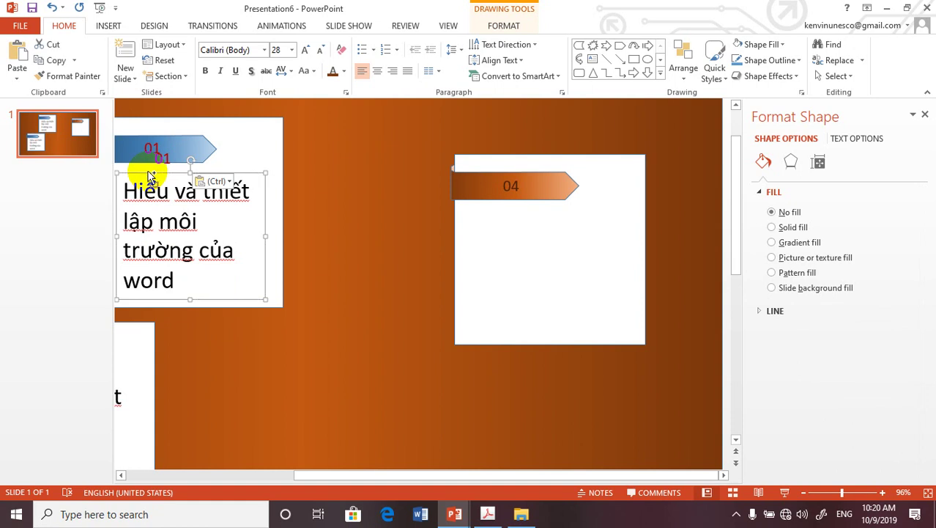
key(ctrl+v)
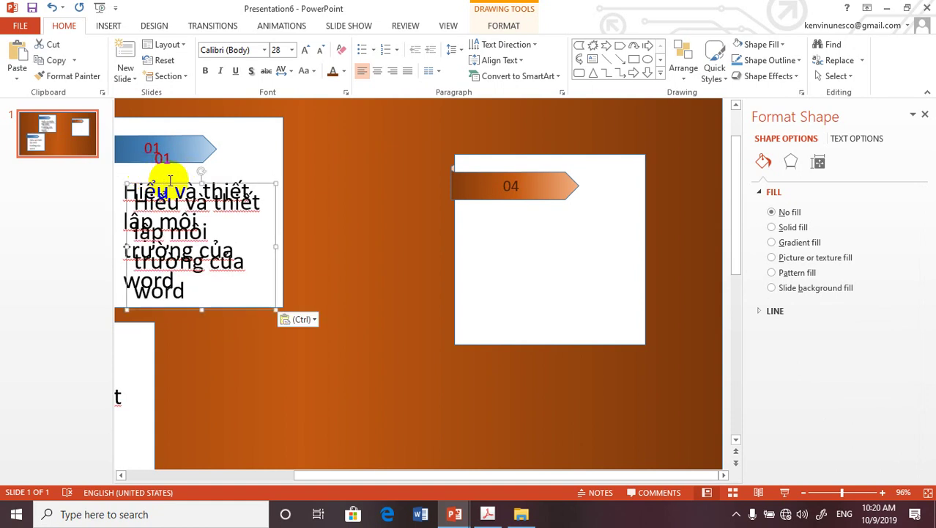
drag(169, 187, 510, 210)
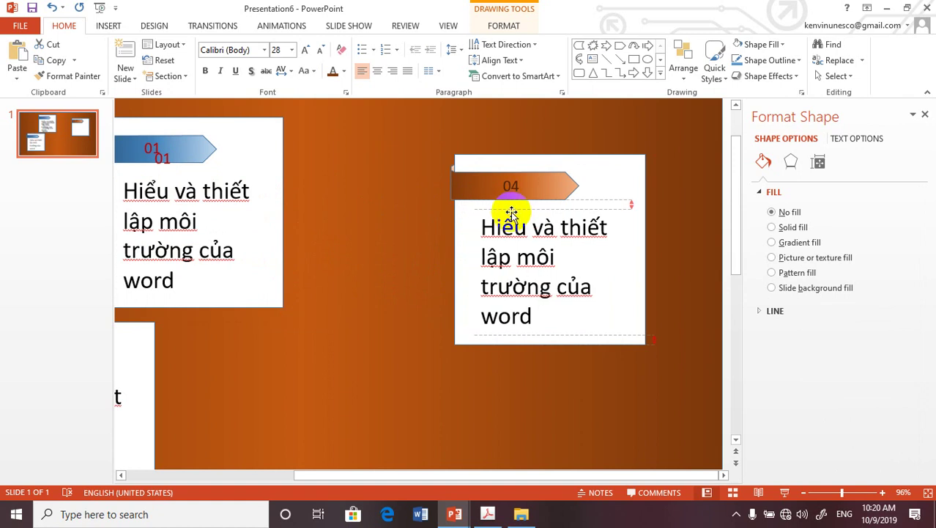
drag(510, 209, 519, 209)
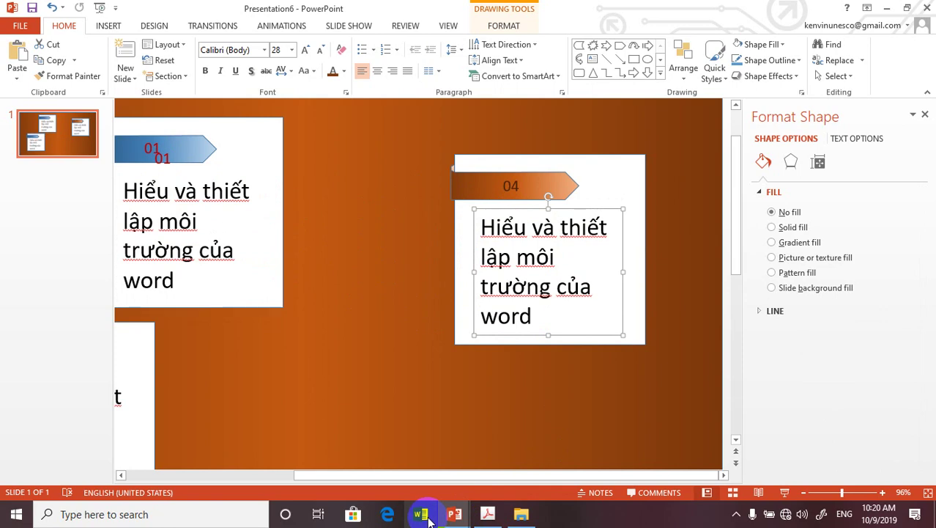
mouse_move(454, 513)
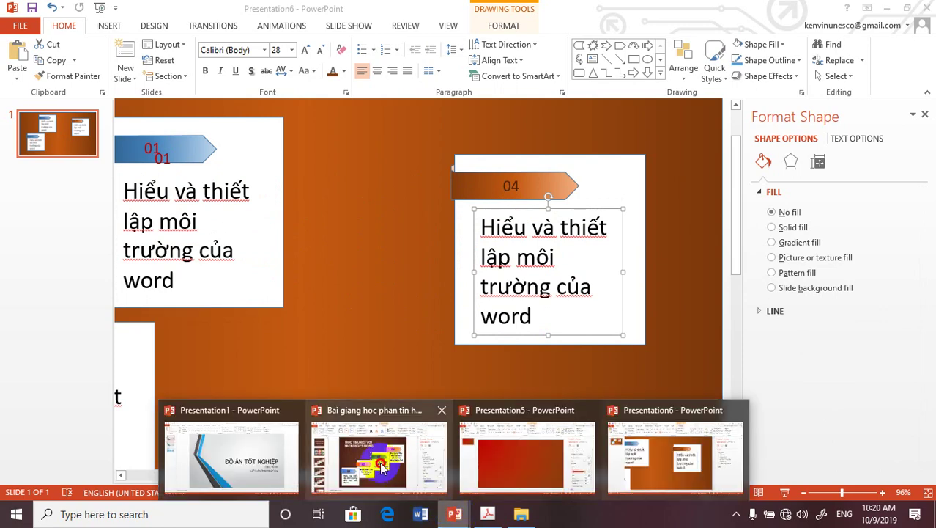
click(375, 461)
click(577, 240)
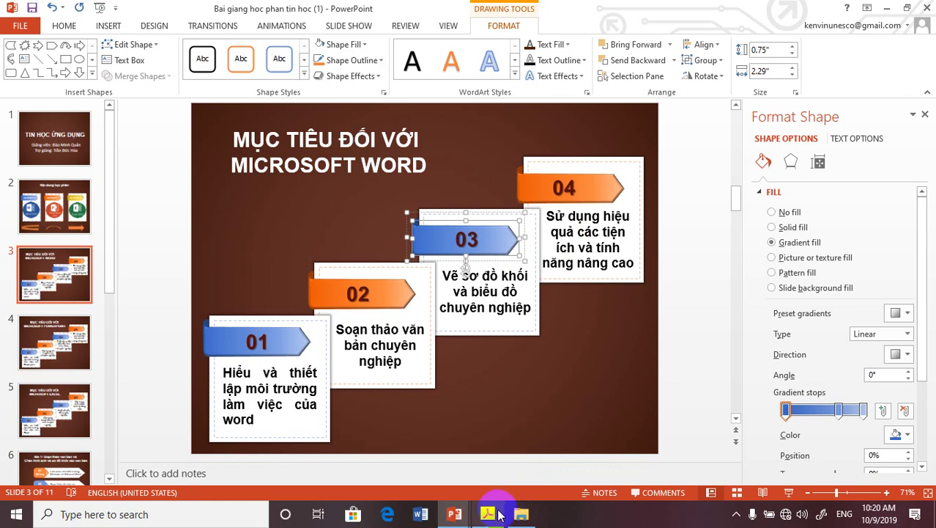
mouse_move(491, 519)
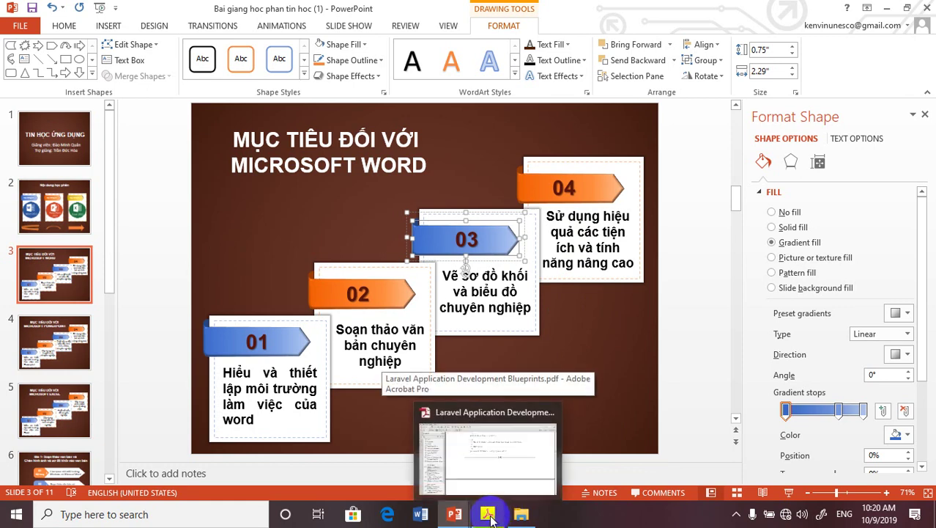
mouse_move(452, 513)
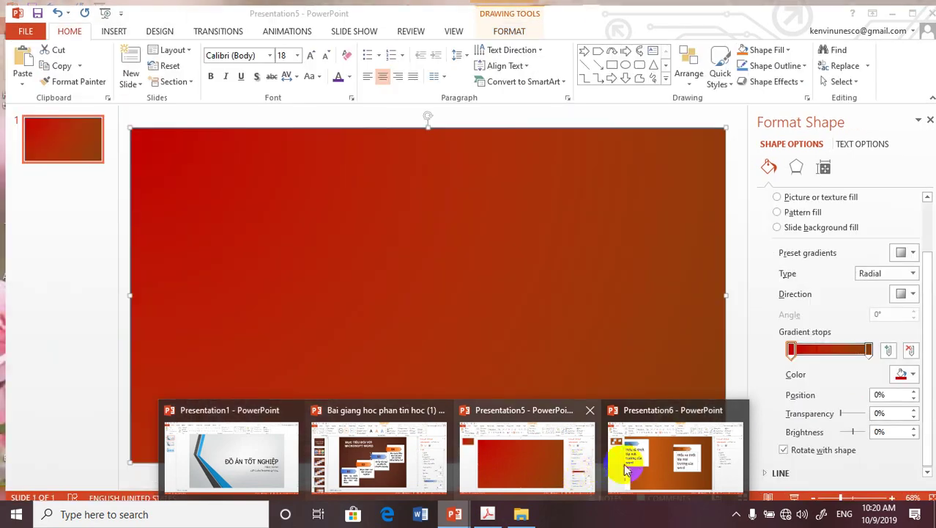
click(626, 469)
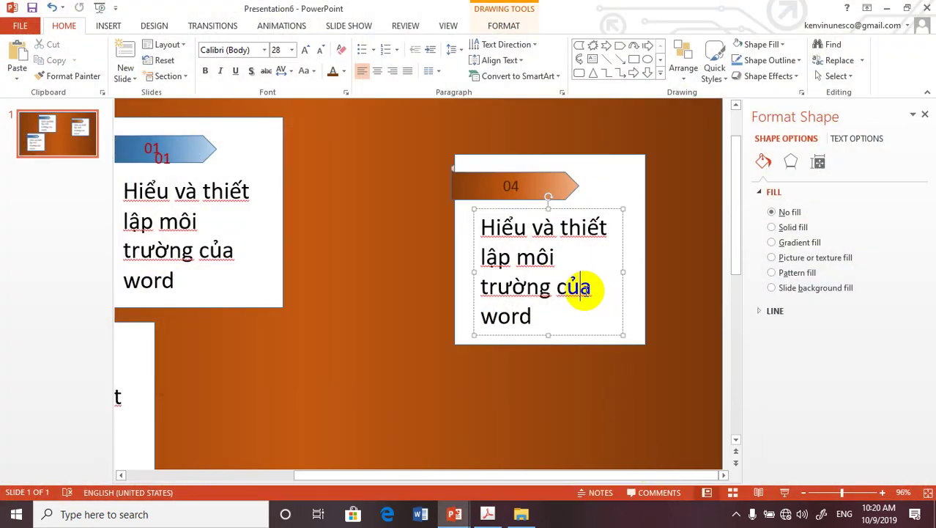
Step: Delete the copied text in the 04 card and type 'Sử dụng các tiện ích và hiệu tính năng cao'
drag(550, 313, 486, 214)
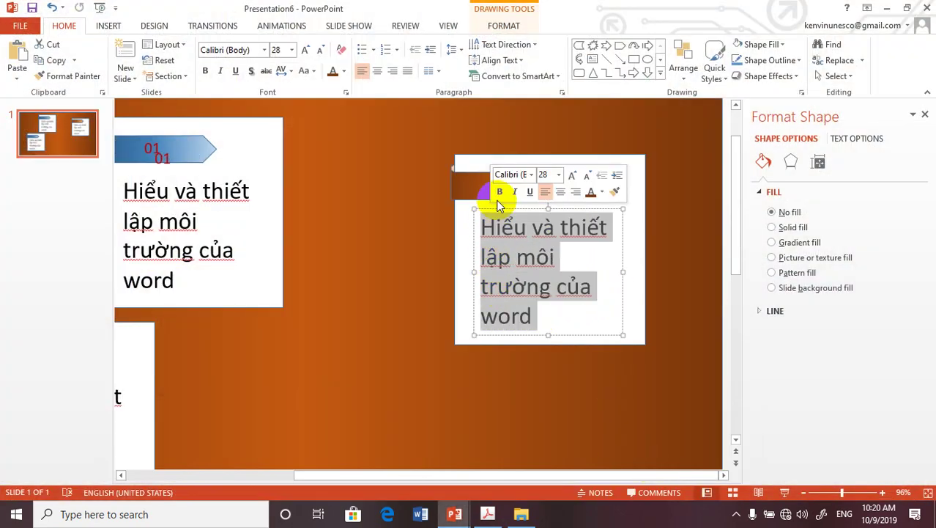
key(Delete)
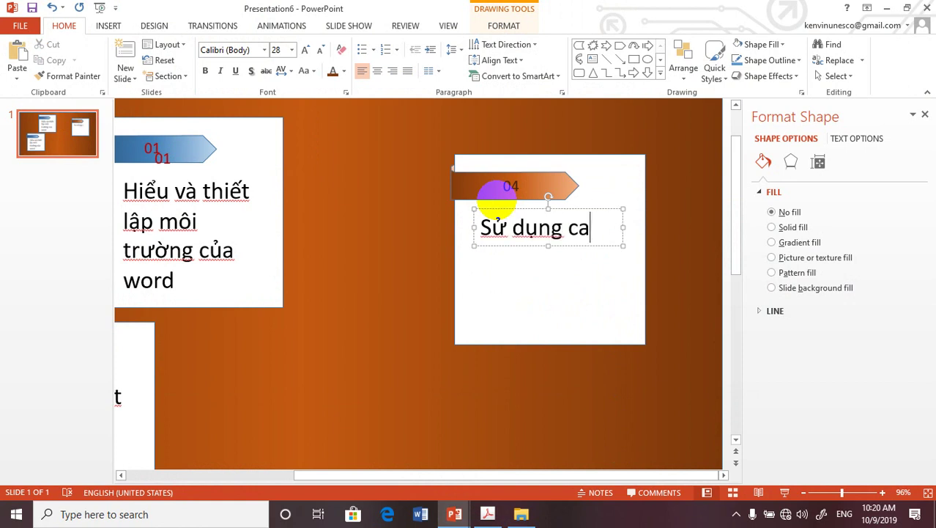
text(ie)
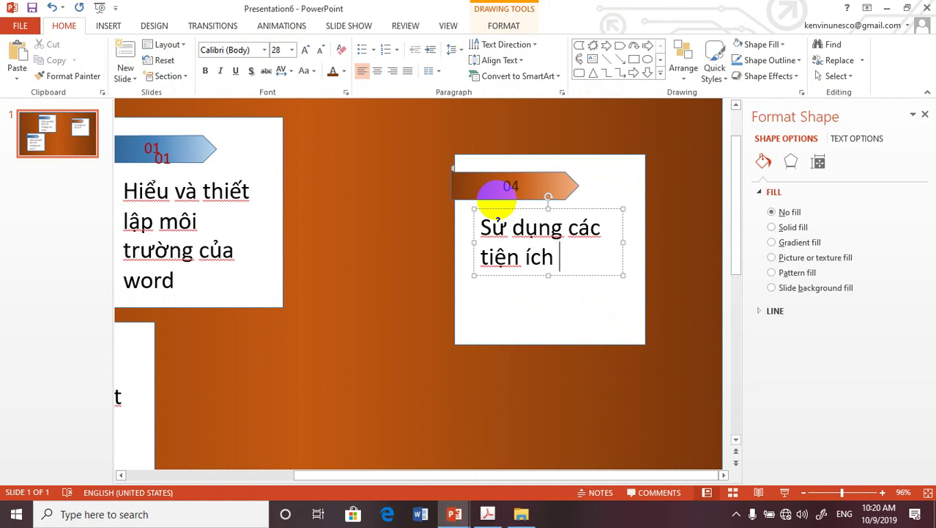
text(êu tính ăn)
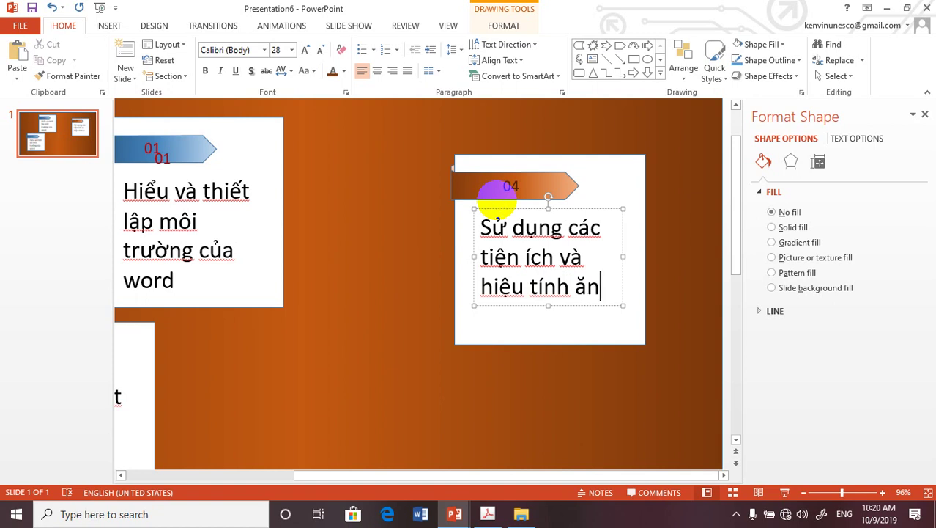
key(BackSpace)
key(BackSpace)
text(năng cao)
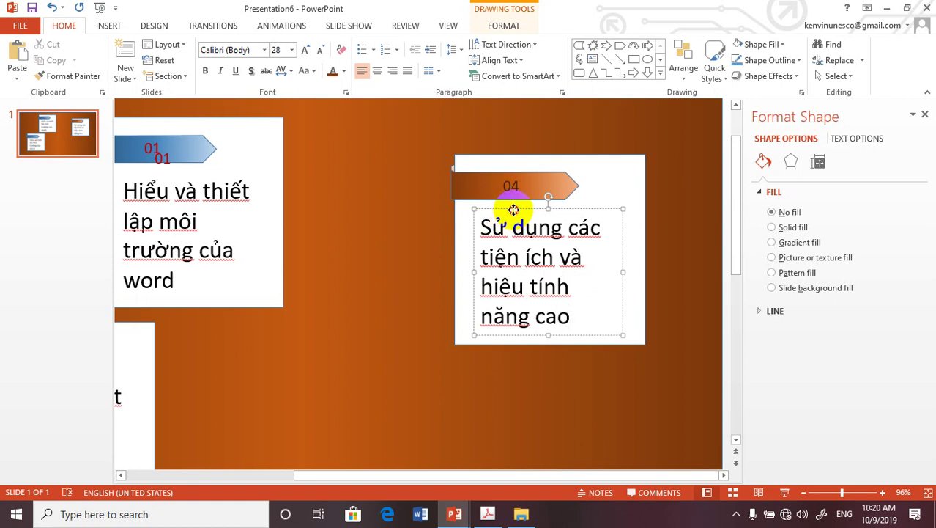
drag(513, 210, 515, 202)
Step: Move the stray small 0 number box off the 01 arrow to the slide's left
click(349, 286)
scroll(350, 286, down, 1)
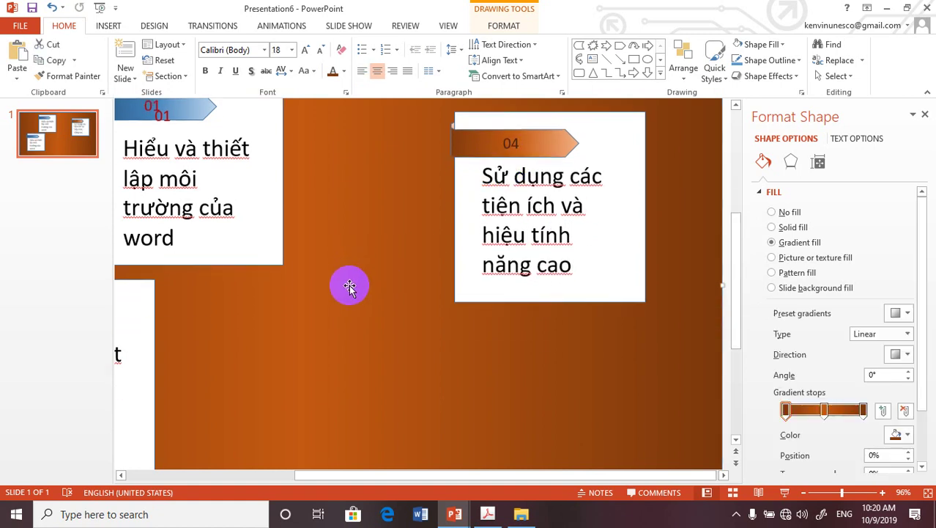
scroll(349, 287, down, 1)
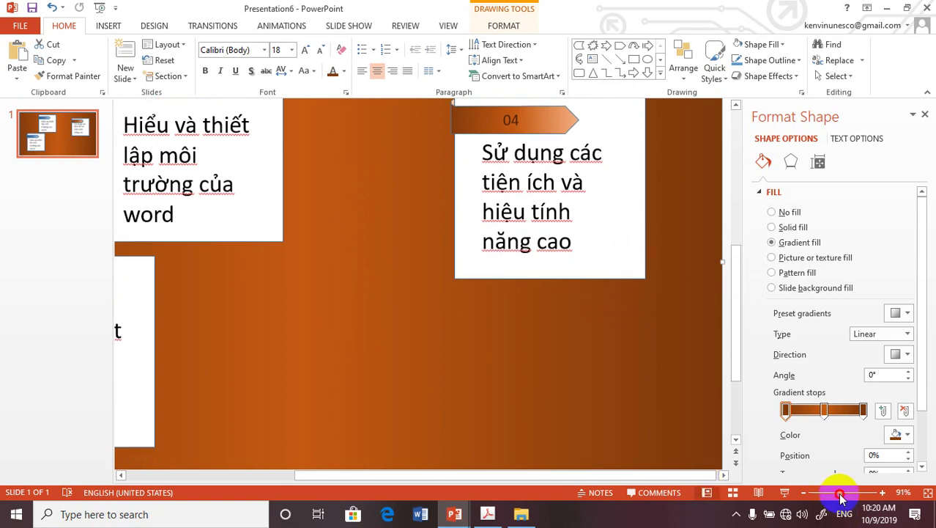
drag(840, 496, 830, 493)
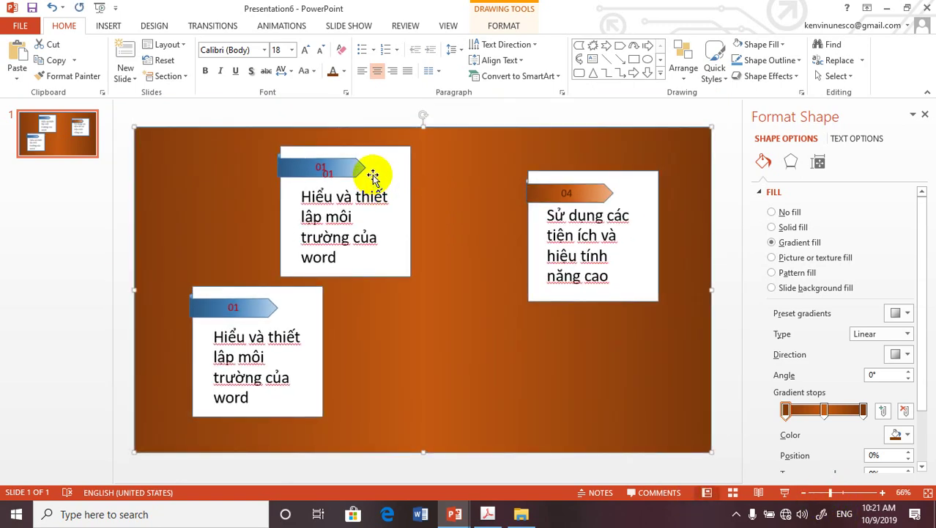
click(327, 170)
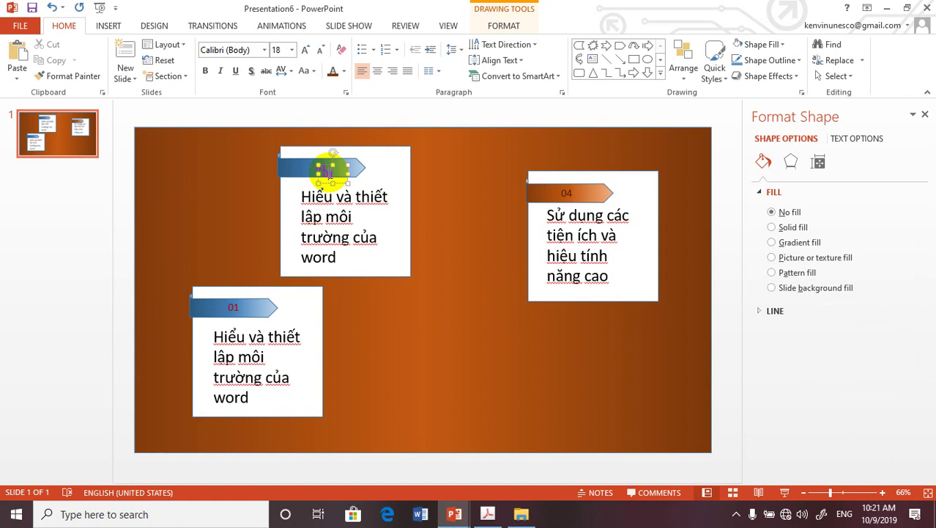
drag(329, 174, 346, 183)
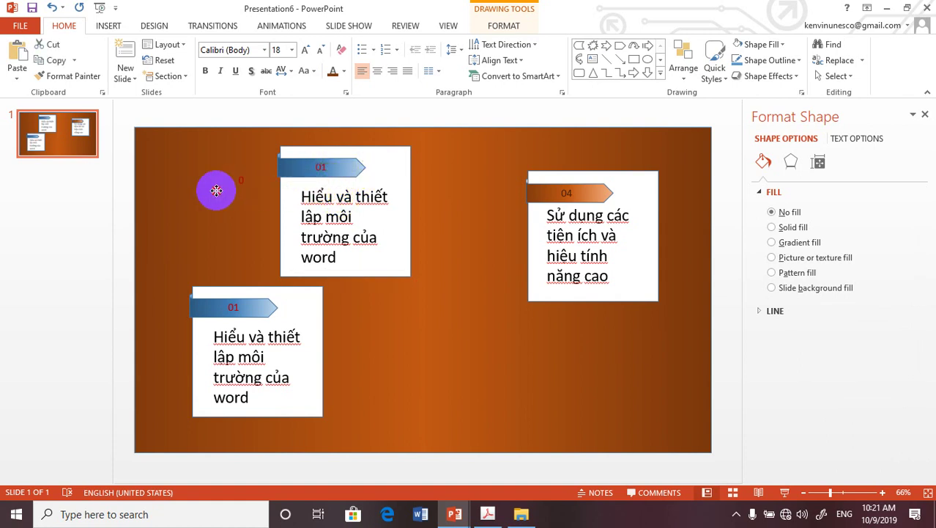
drag(345, 181, 192, 196)
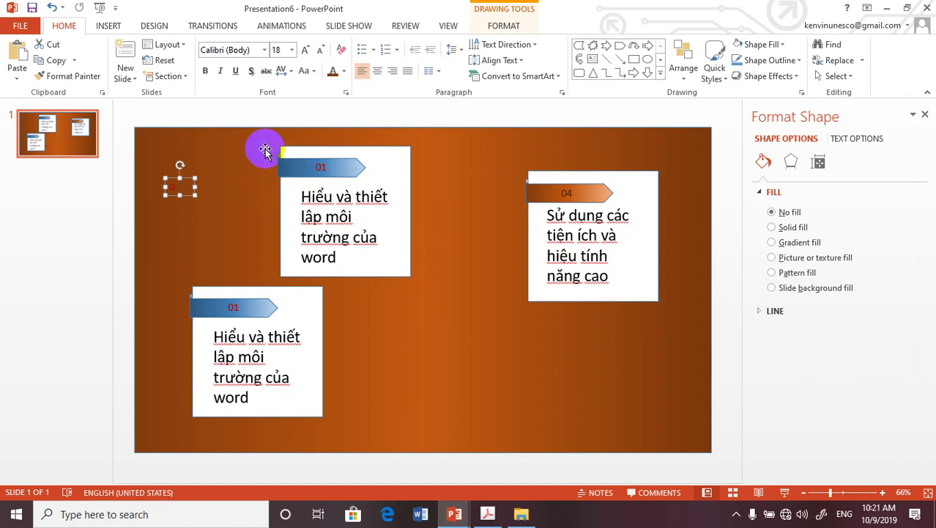
Step: Nudge the top card slightly and group its 01 arrow with its box
click(294, 161)
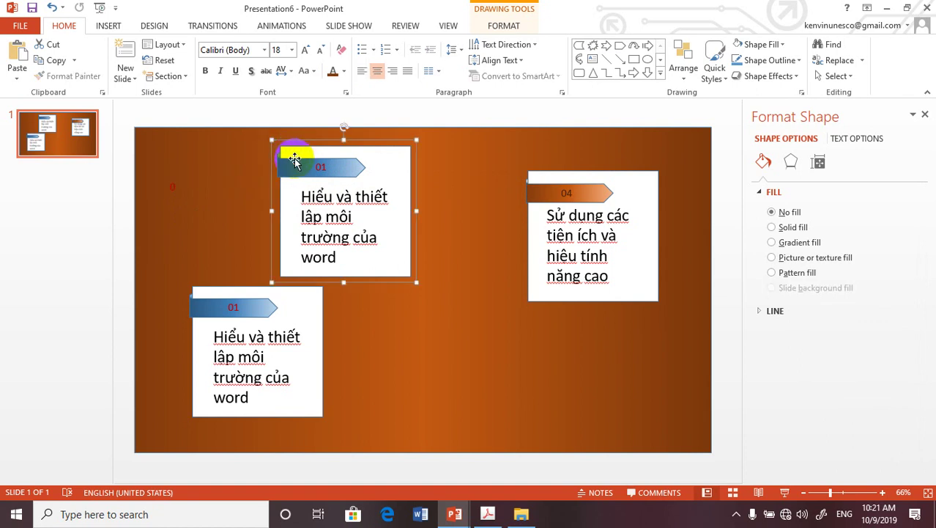
drag(296, 152, 304, 159)
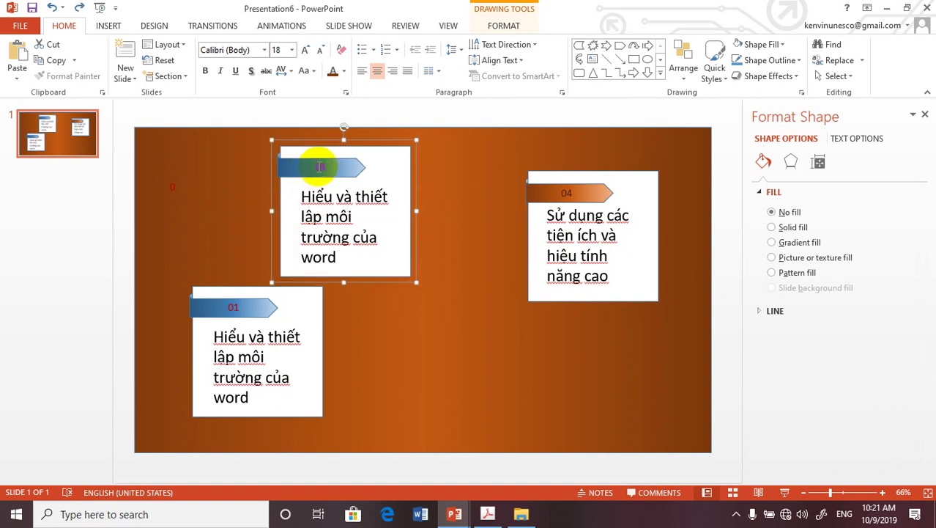
click(293, 167)
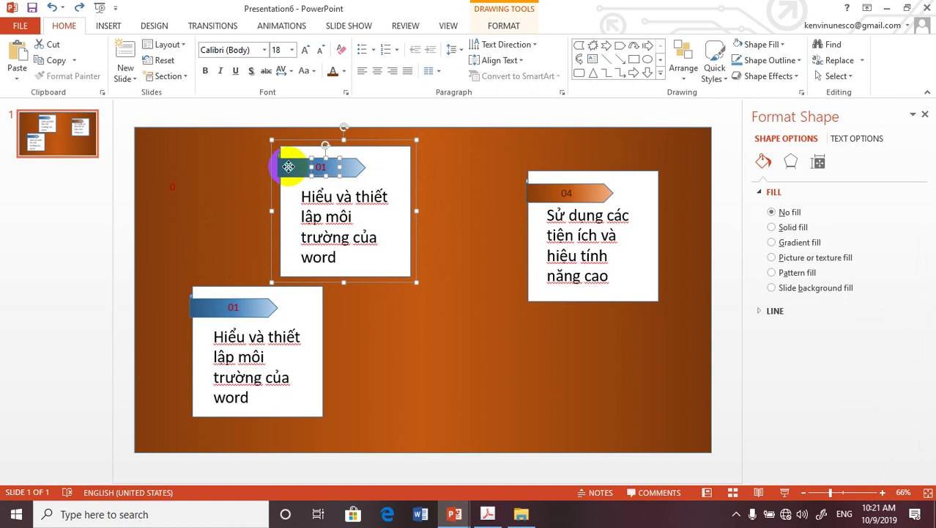
right_click(289, 167)
mouse_move(324, 246)
click(413, 247)
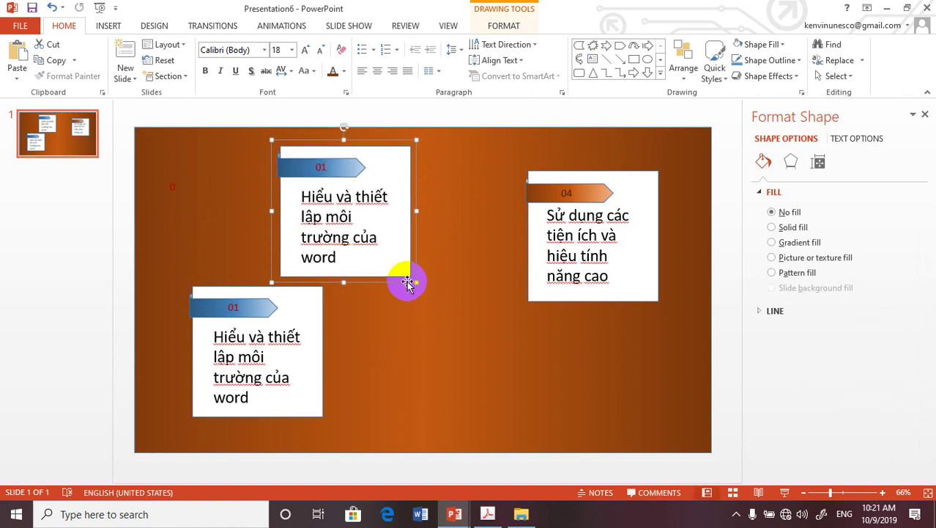
click(375, 238)
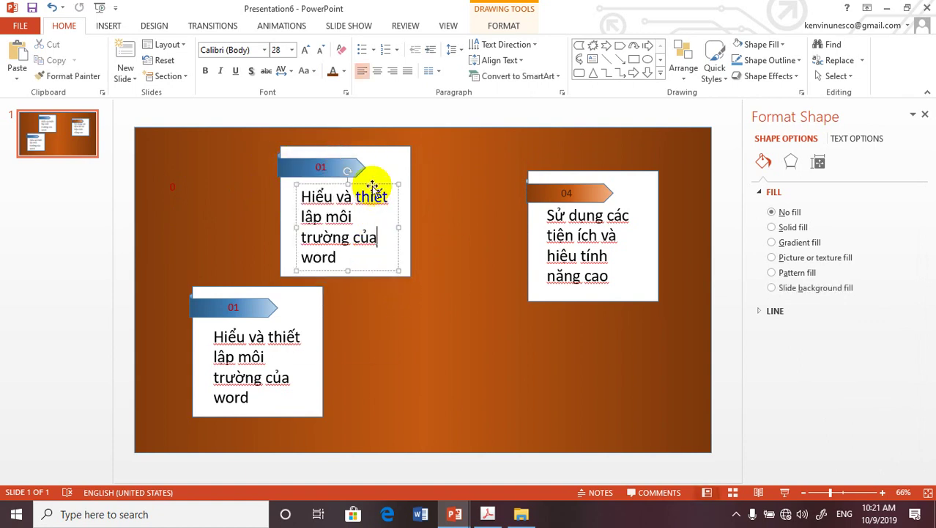
click(372, 184)
Step: Group the 01 card's parts and position it down-left of the 04 card as the 03 step
right_click(376, 167)
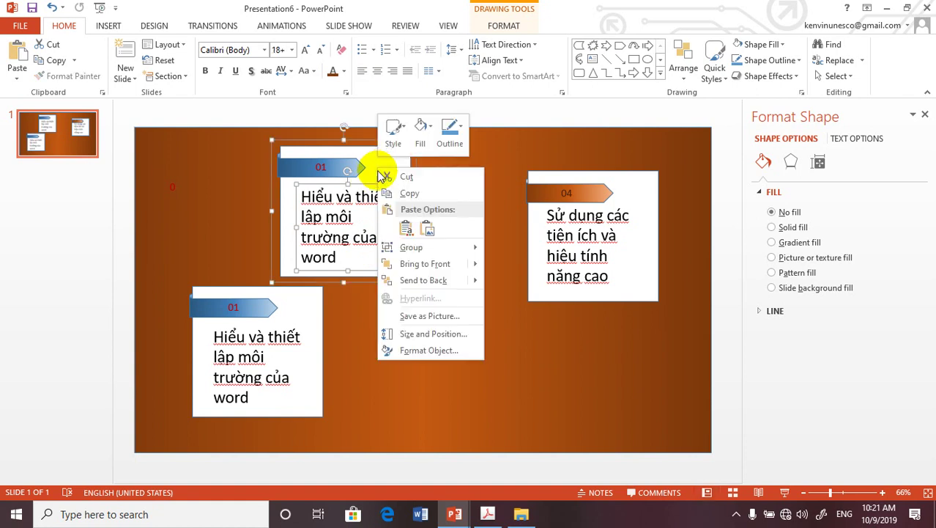
mouse_move(470, 247)
click(502, 249)
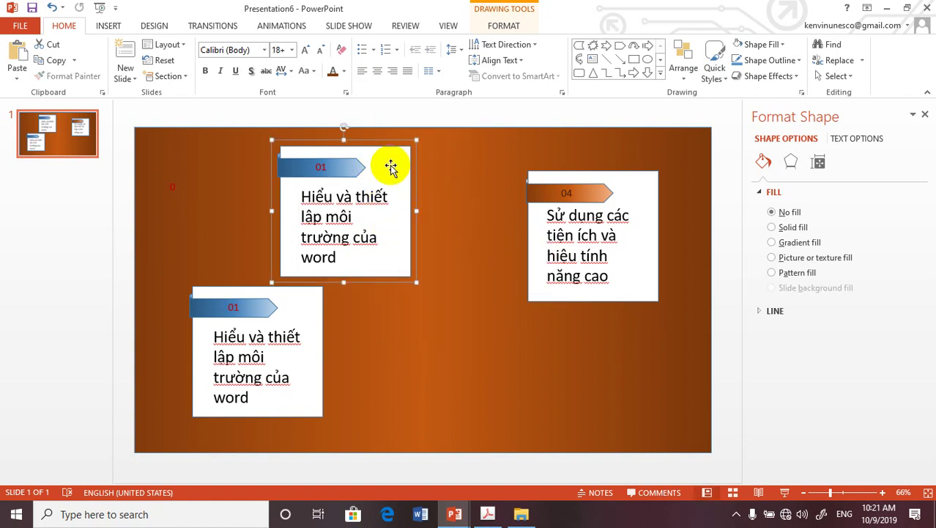
drag(390, 165, 540, 250)
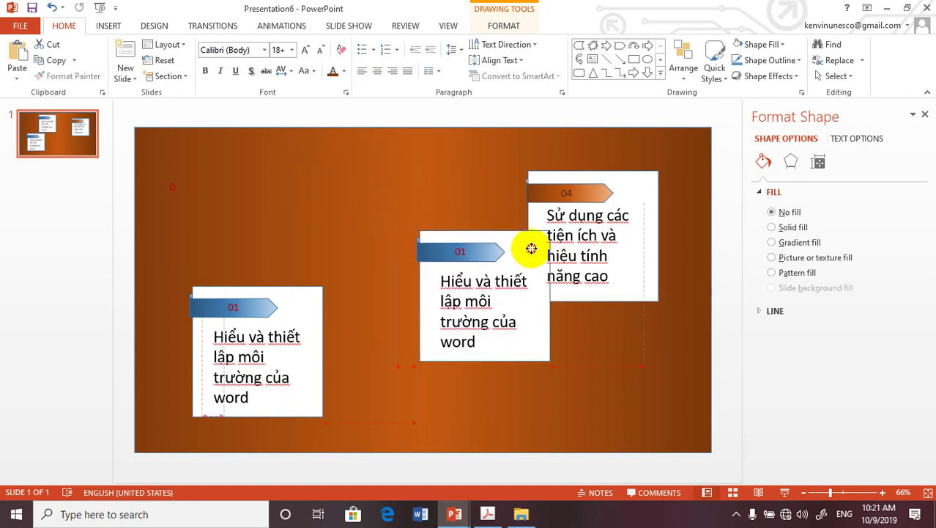
drag(540, 250, 519, 234)
click(456, 234)
text(03)
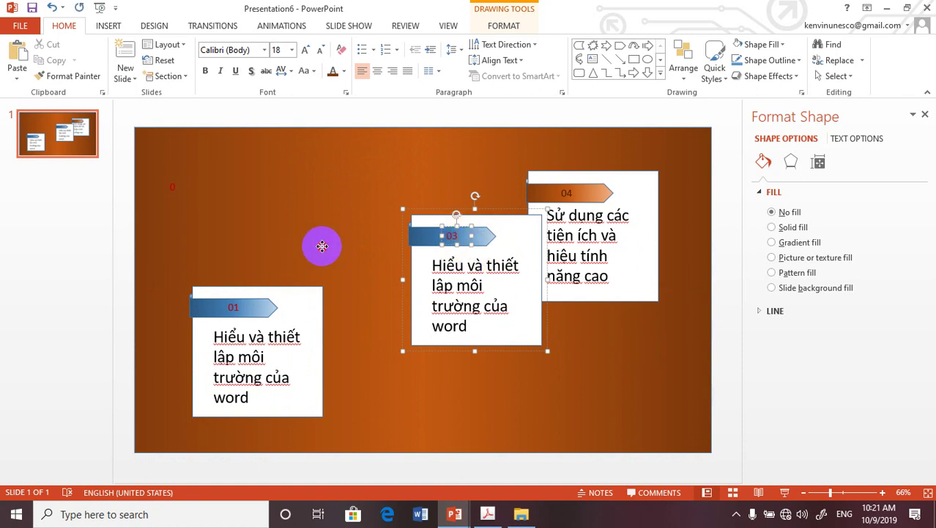
click(538, 198)
click(560, 193)
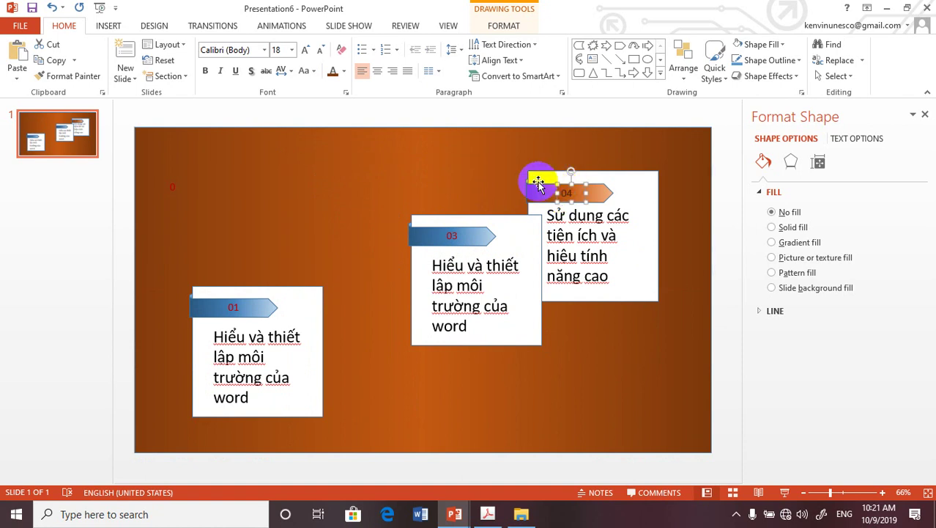
click(176, 185)
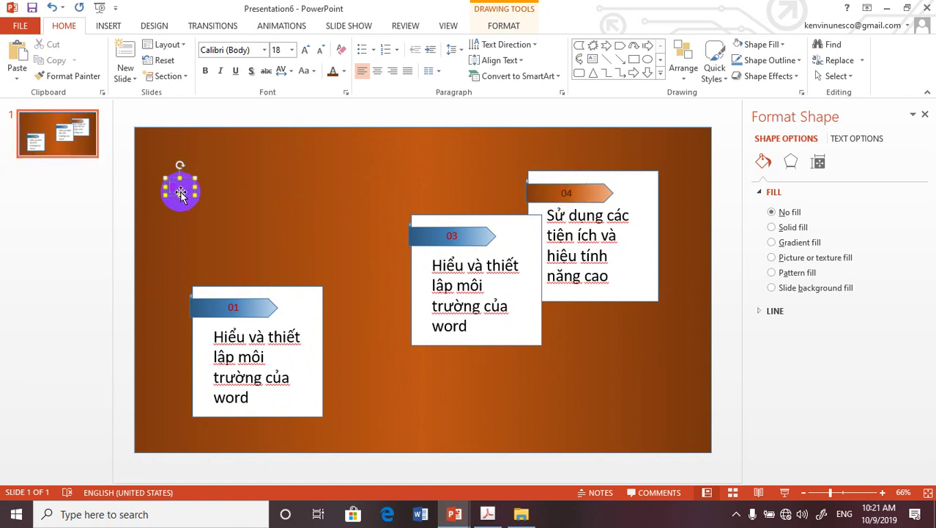
Step: Group the 04 card's arrow, box and text, and drop a copy between the 01 and 03 cards
click(244, 202)
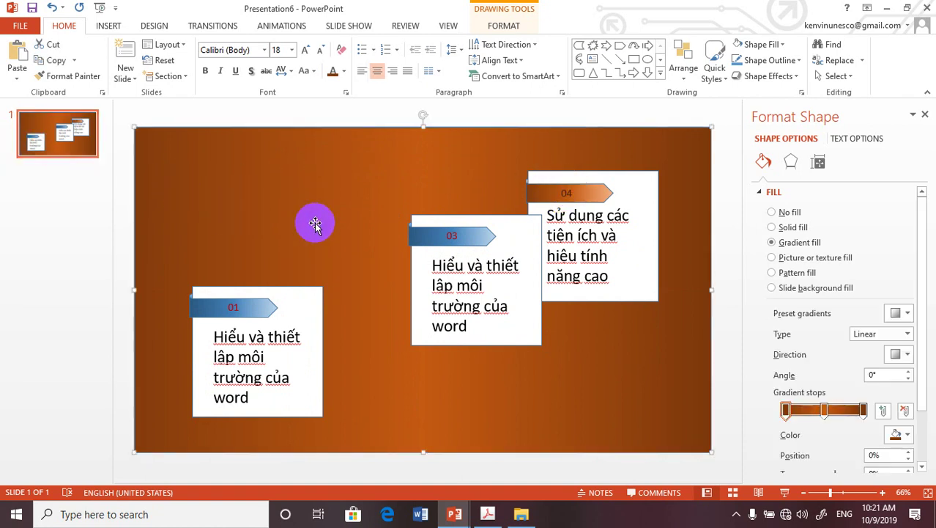
click(643, 291)
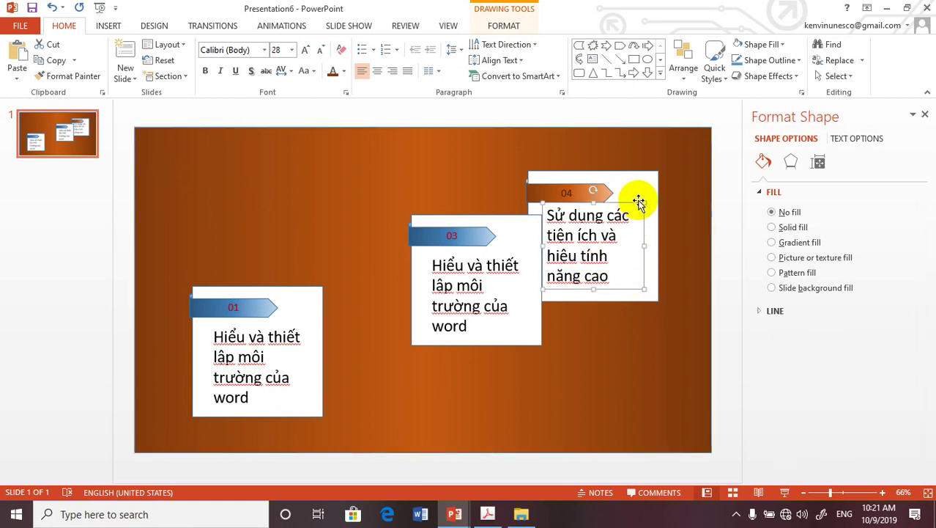
click(639, 187)
click(580, 194)
drag(581, 193, 545, 192)
right_click(545, 192)
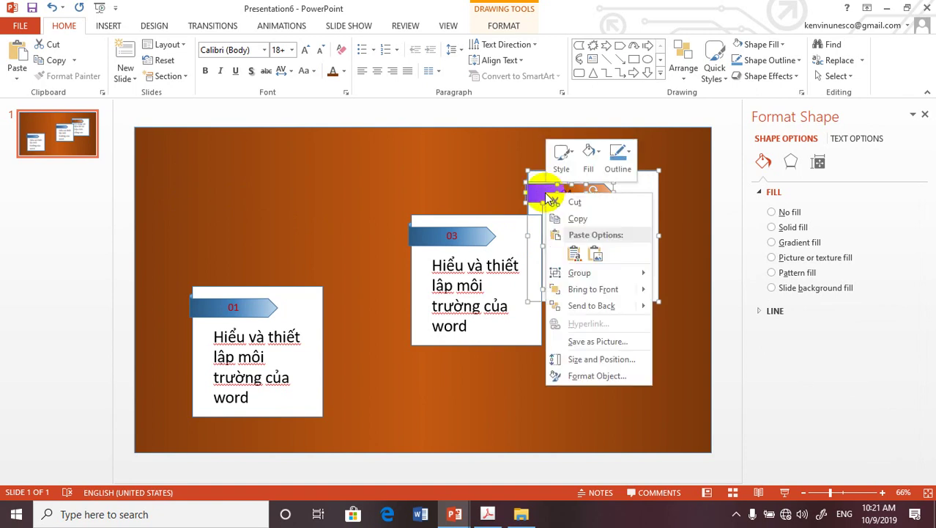
mouse_move(606, 278)
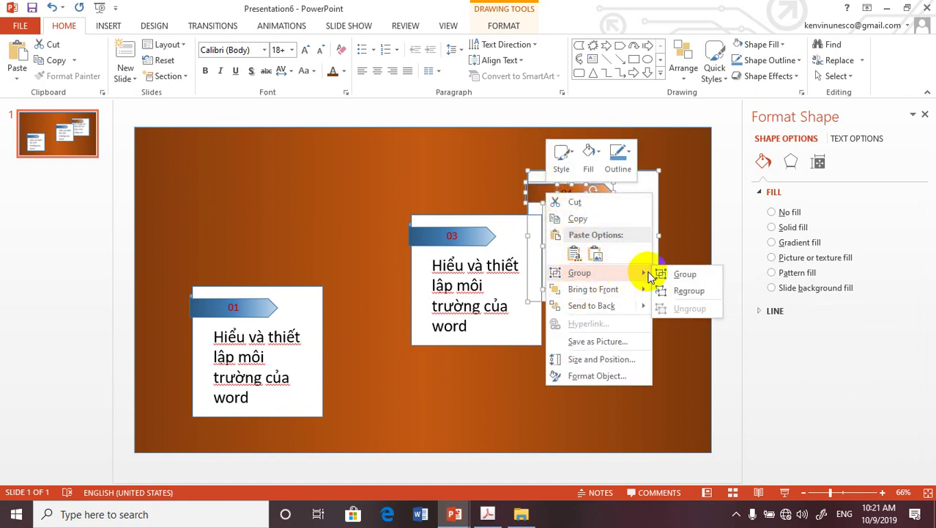
click(666, 271)
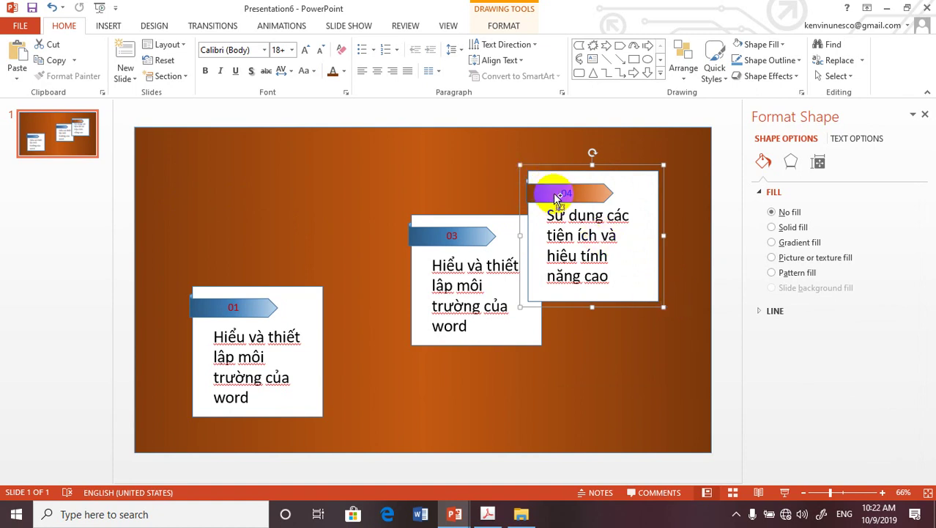
mouse_move(555, 192)
ctrl+mouse_down()
mouse_move(378, 265)
mouse_move(323, 272)
ctrl+mouse_up()
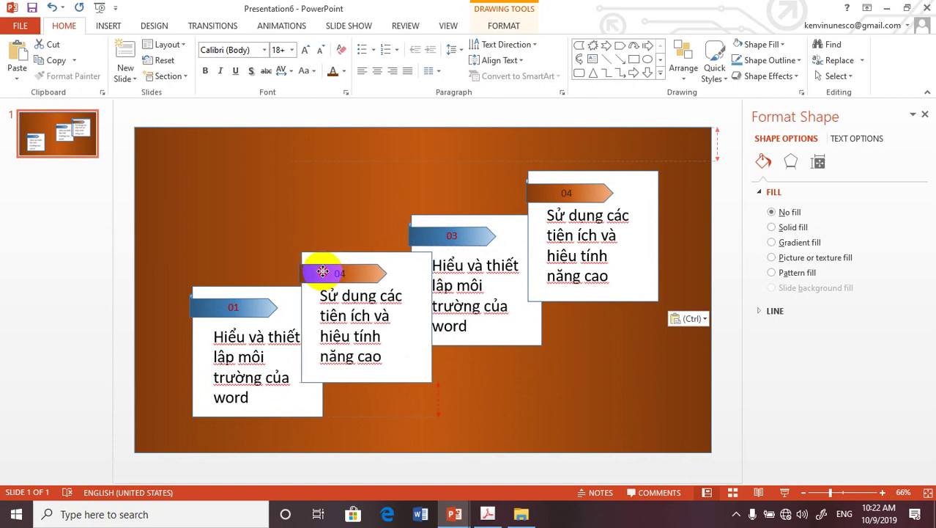
click(565, 363)
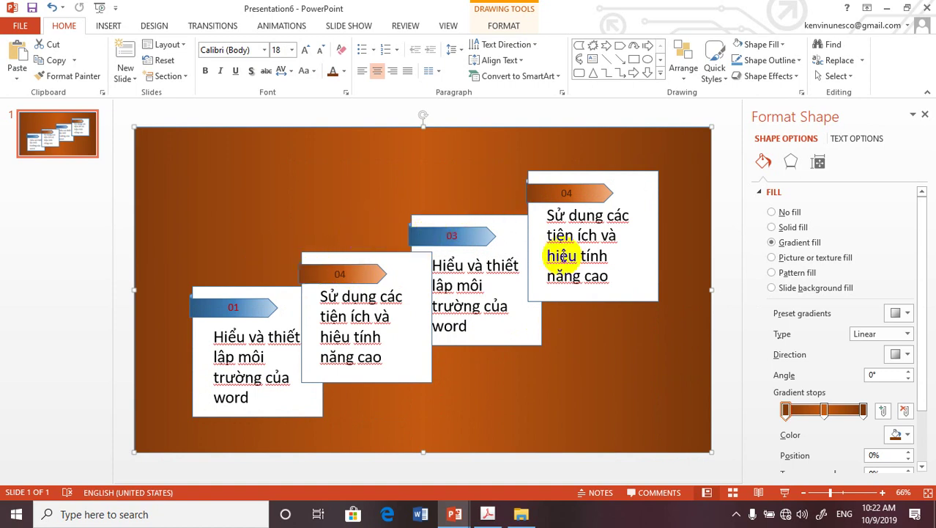
Step: Copy the right card's orange 04 arrow and paste a duplicate over the original
drag(832, 493, 840, 492)
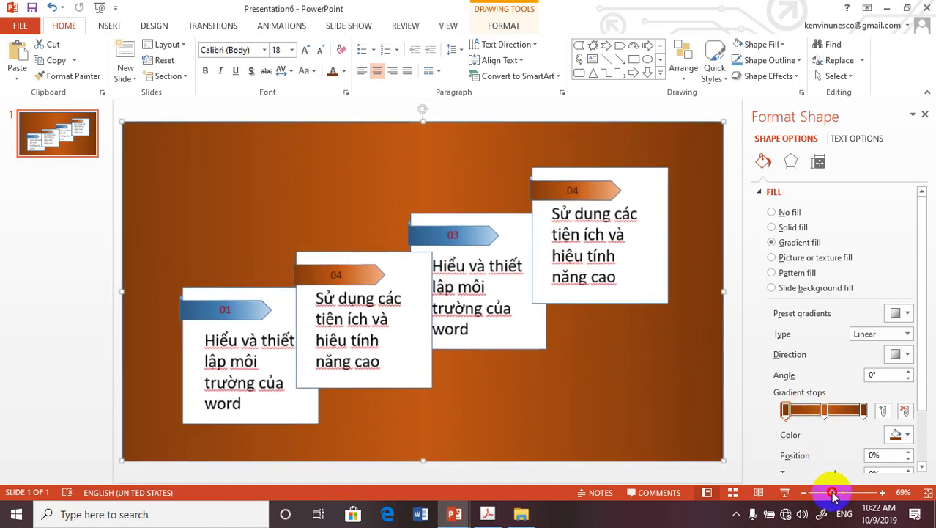
click(564, 137)
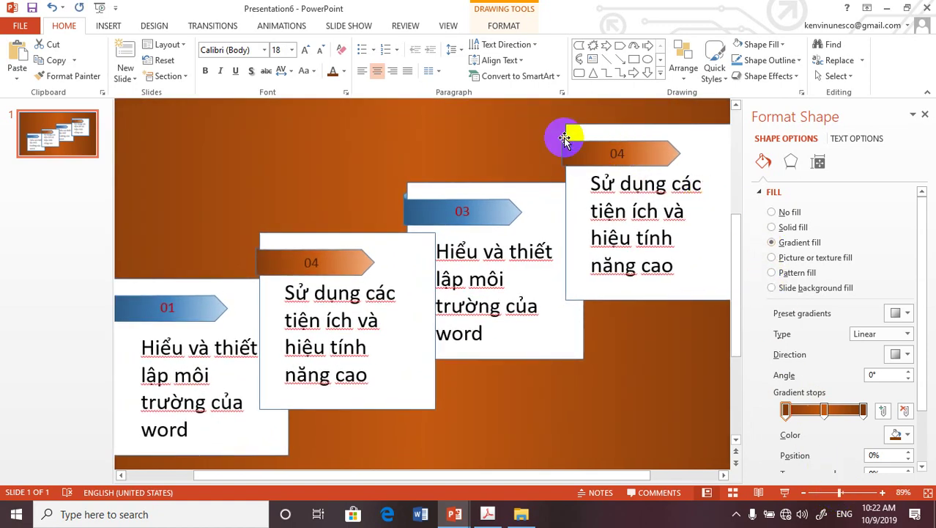
click(570, 143)
click(568, 139)
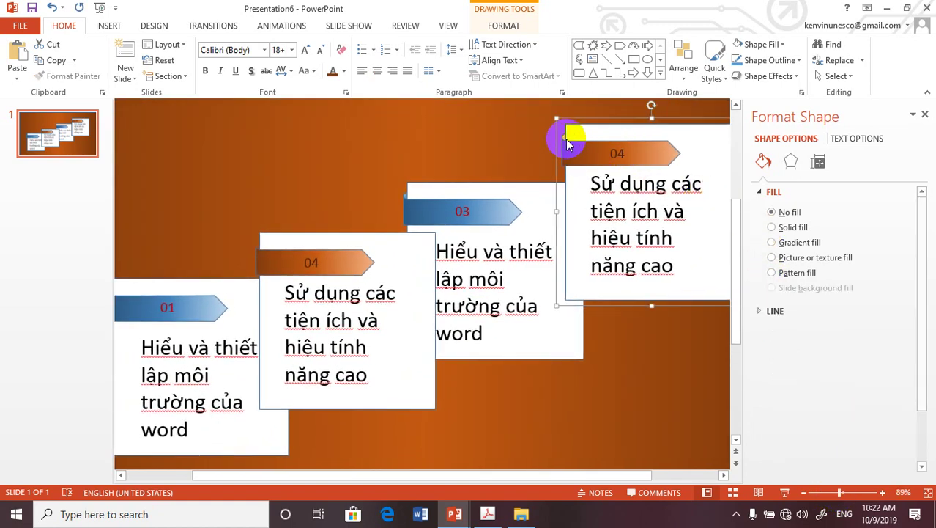
right_click(568, 139)
click(523, 157)
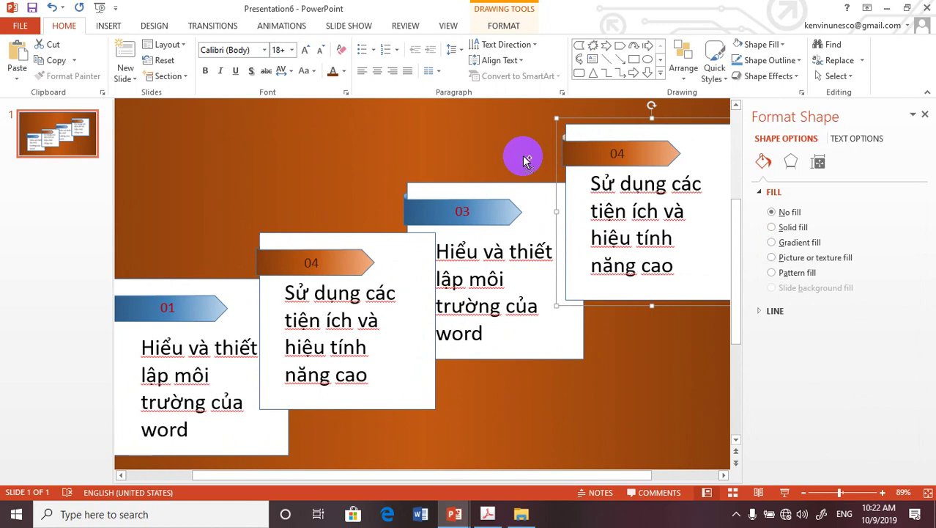
key(ctrl+v)
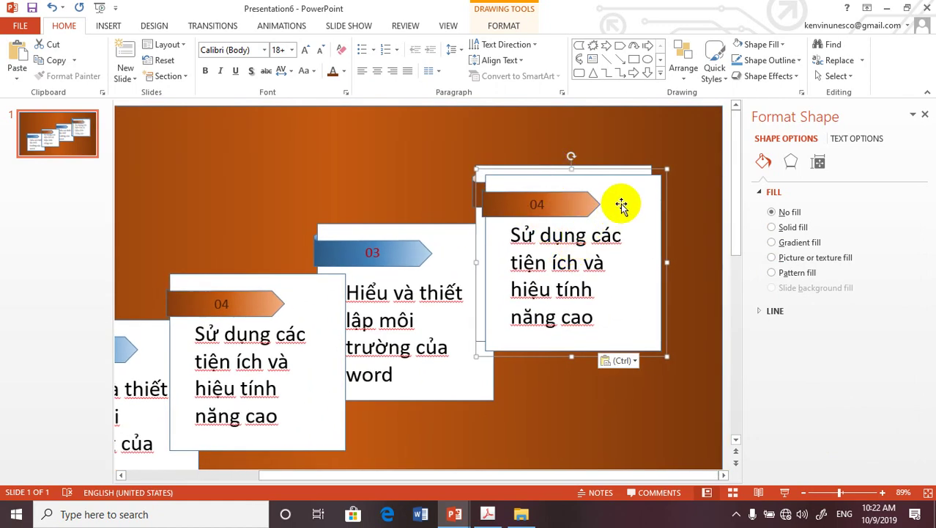
key(ctrl+z)
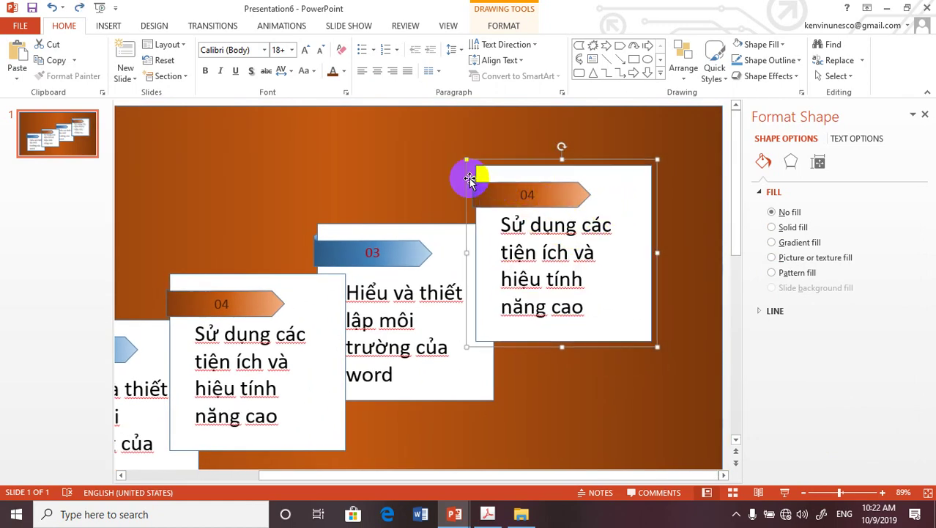
click(474, 180)
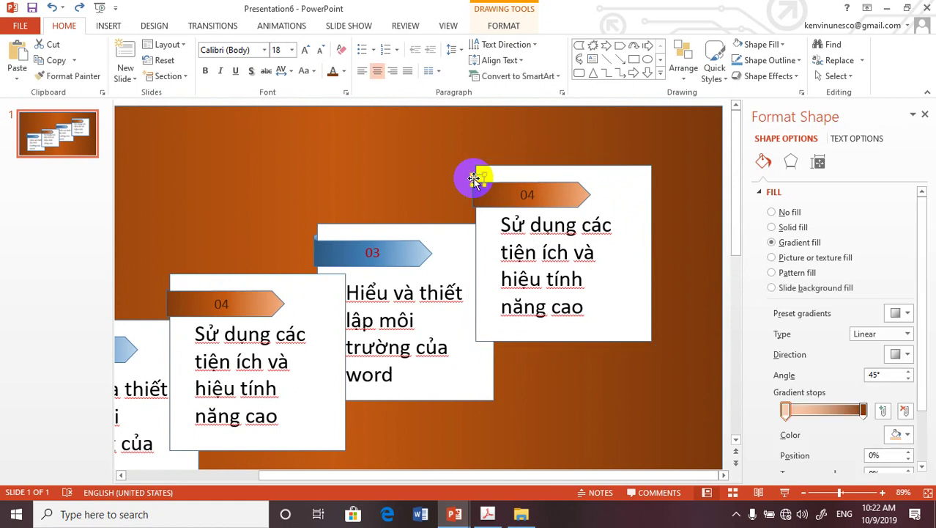
right_click(474, 179)
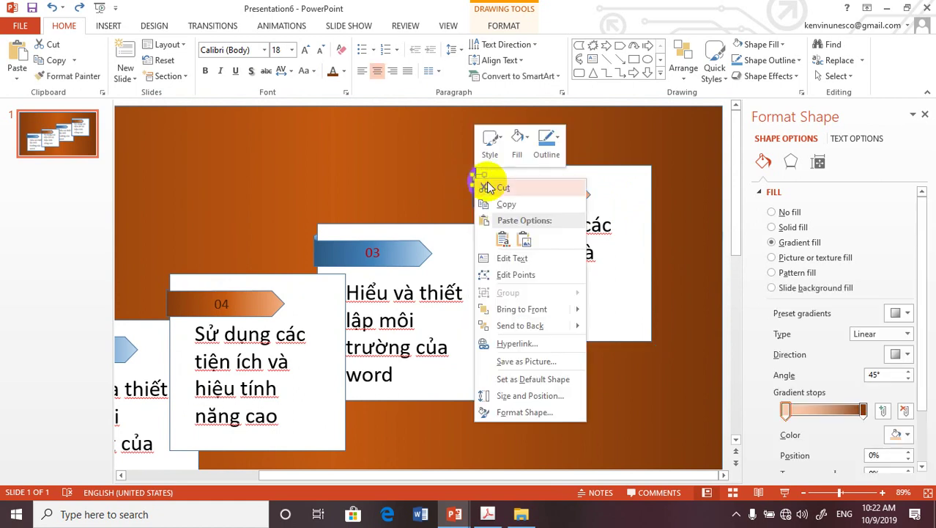
click(485, 203)
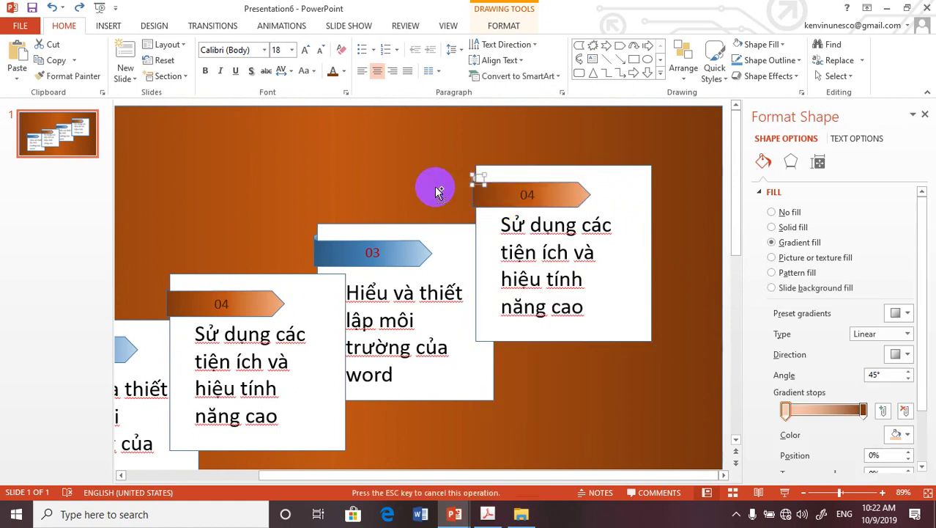
drag(436, 192, 488, 189)
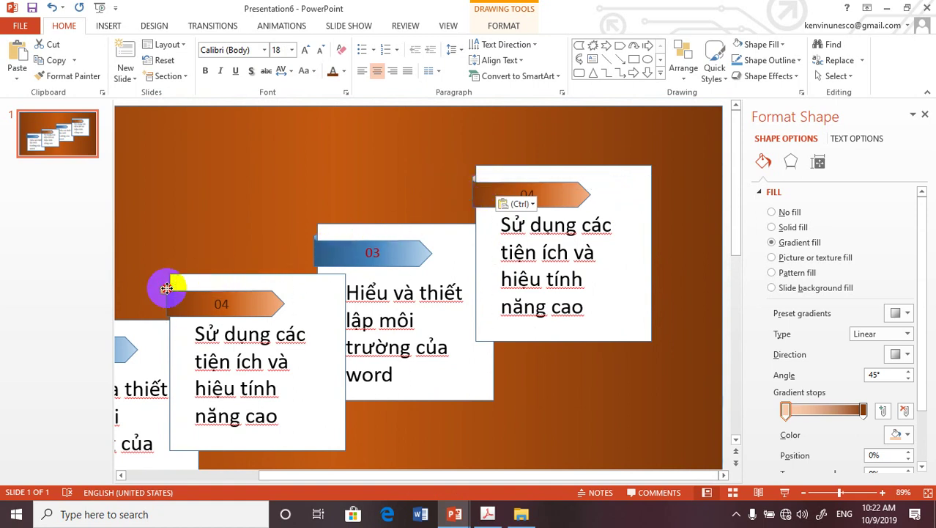
Step: Send the lower 04 arrow tab to the back, then one layer forward via Send Backward, zoomed to 66%
drag(170, 285, 173, 286)
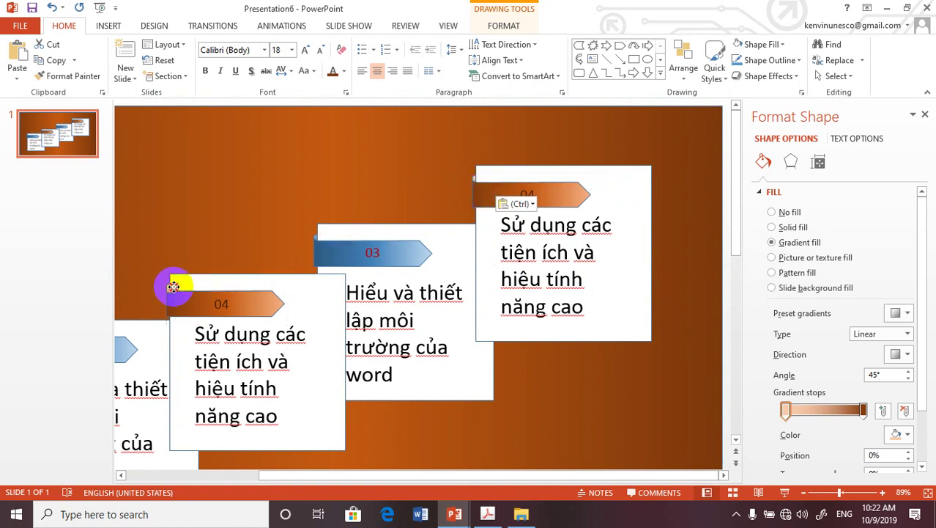
click(172, 287)
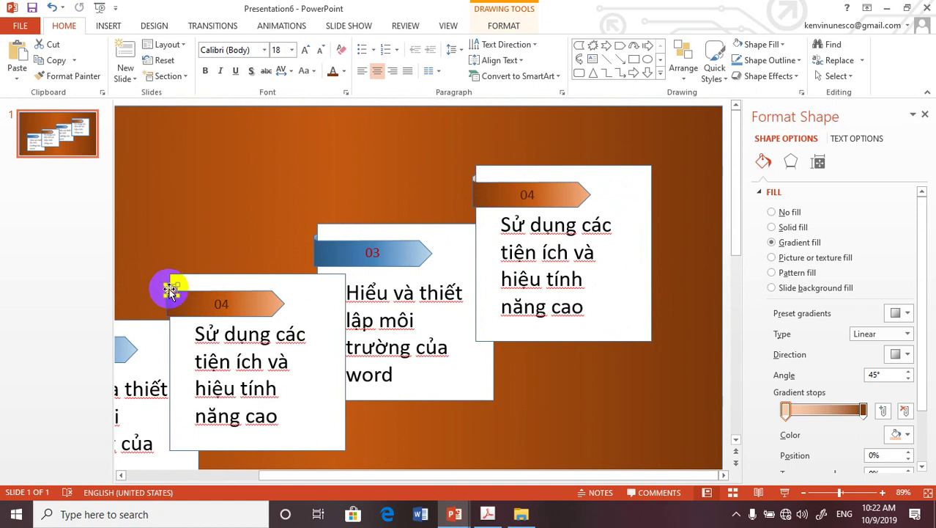
right_click(169, 290)
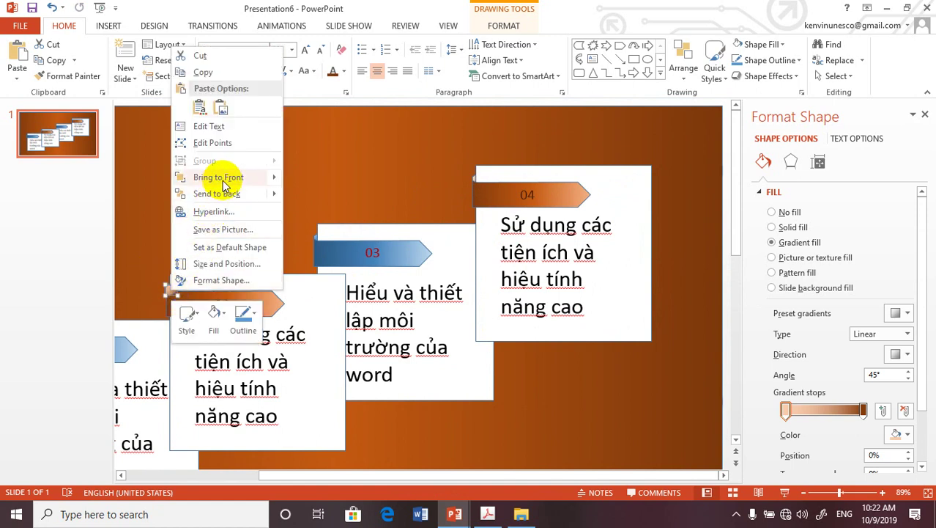
mouse_move(220, 177)
mouse_move(227, 195)
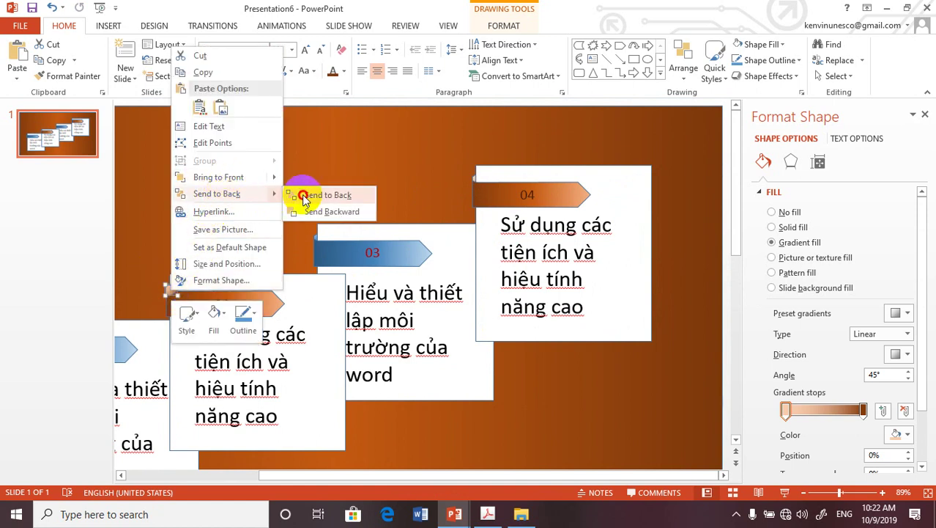
click(328, 195)
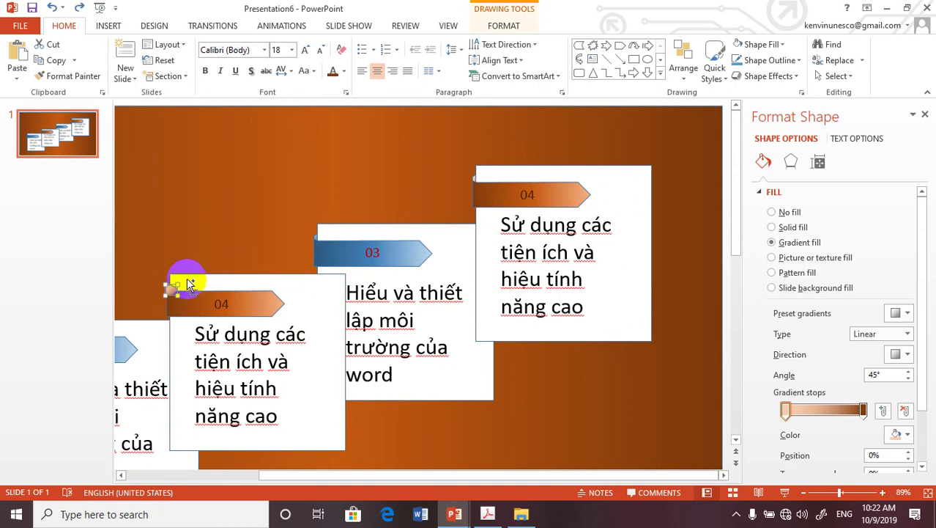
right_click(169, 287)
mouse_move(227, 192)
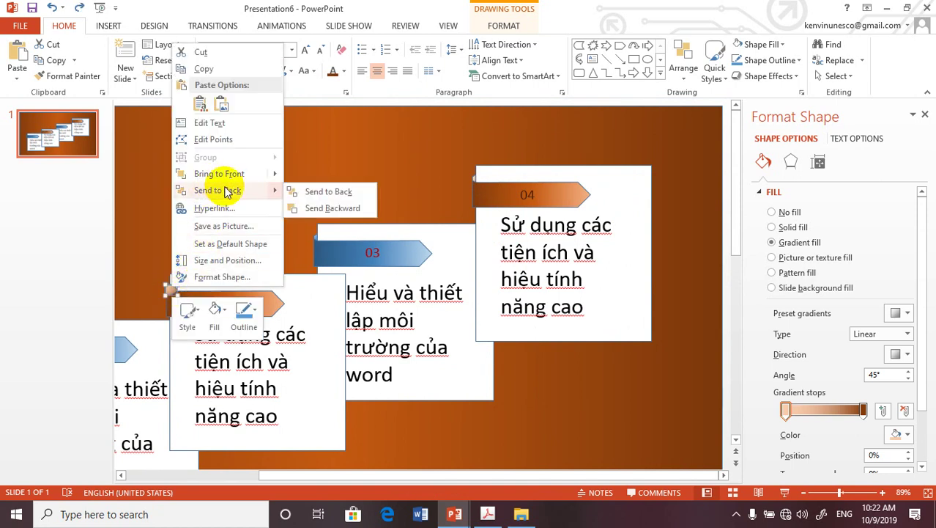
click(307, 207)
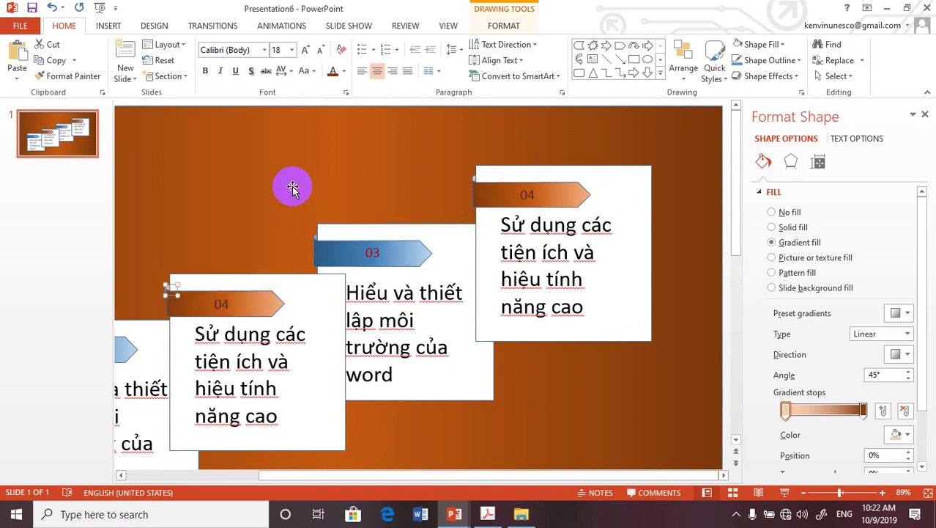
click(292, 188)
click(425, 444)
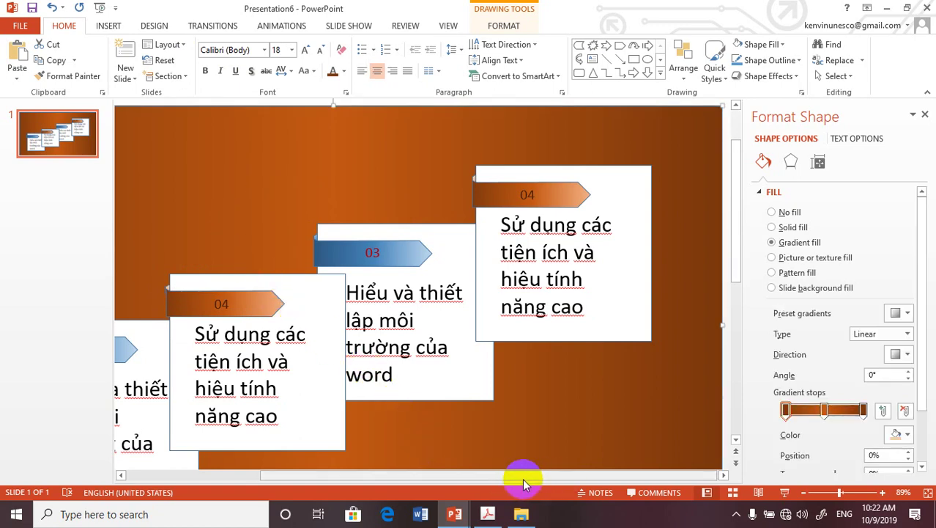
drag(841, 491, 829, 493)
click(341, 320)
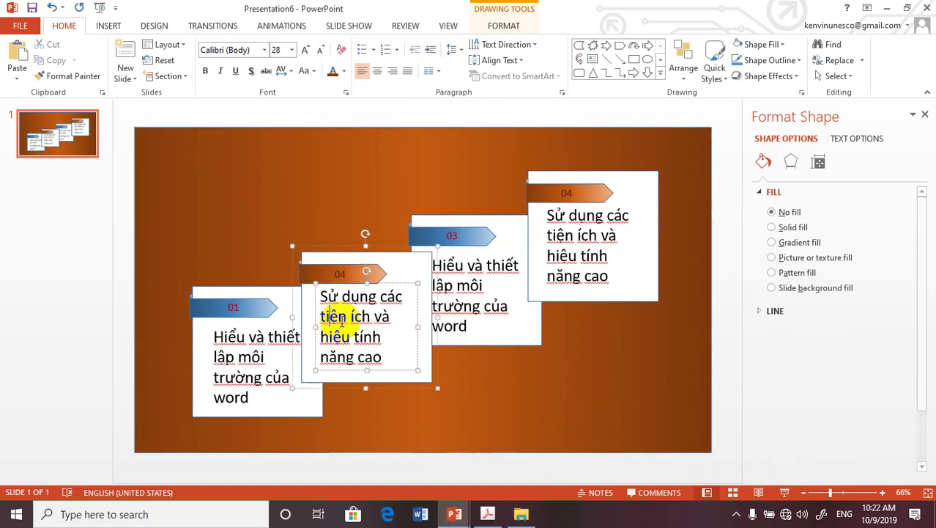
Step: Bring the 01 box to the front and shift it slightly left
click(282, 294)
right_click(282, 293)
mouse_move(338, 390)
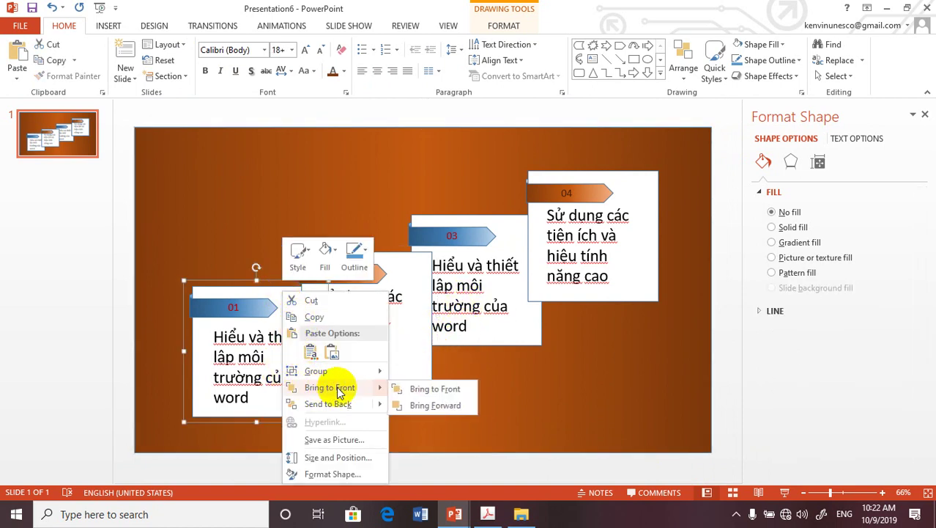
click(422, 389)
click(464, 393)
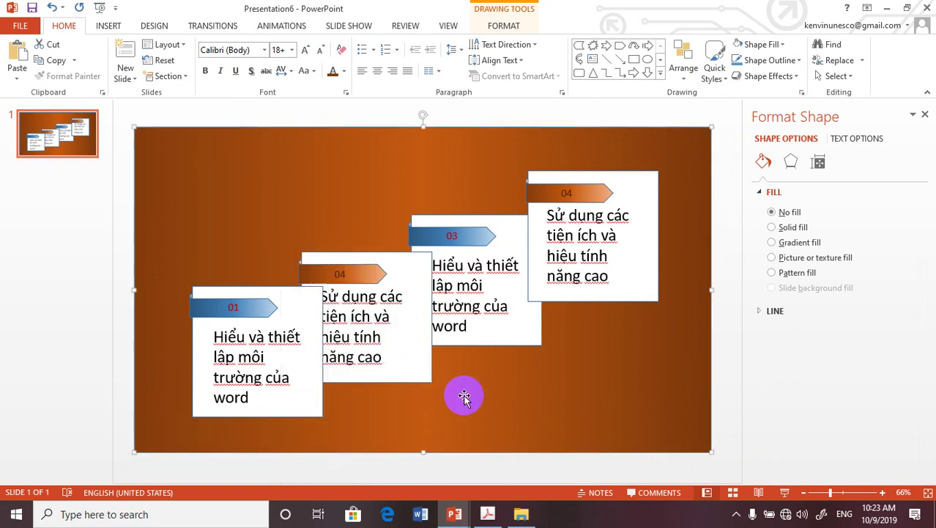
click(286, 302)
drag(303, 299, 288, 299)
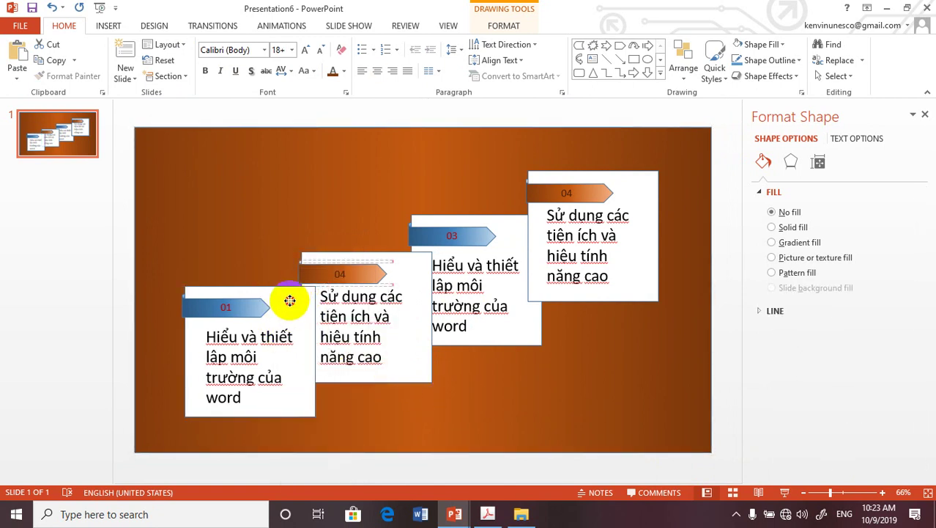
Step: Nudge the top-right 04 box down and send it back two layers, behind the 03 box
click(537, 290)
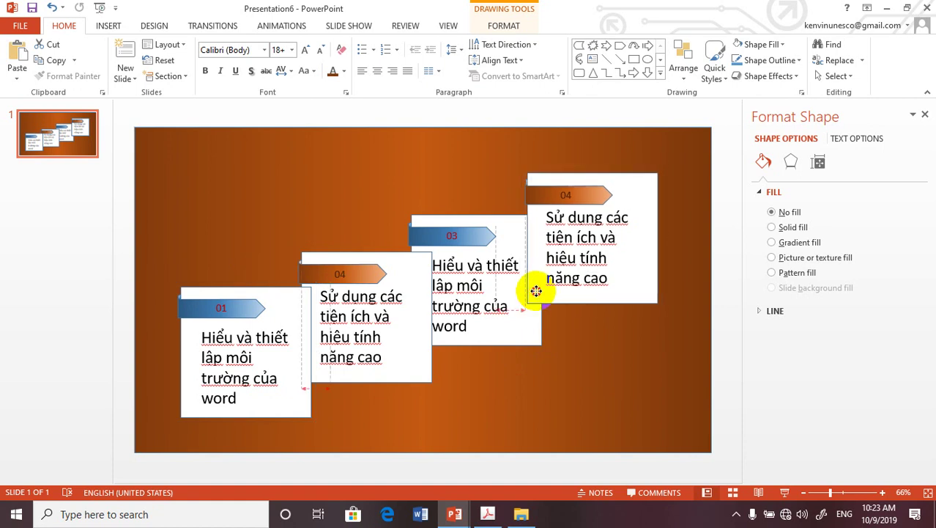
drag(537, 290, 537, 293)
right_click(537, 293)
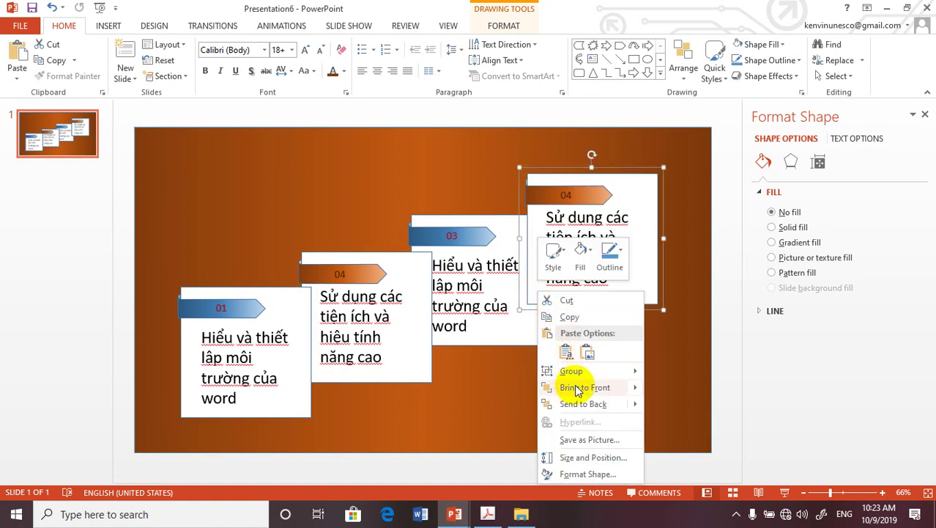
mouse_move(587, 386)
mouse_move(608, 406)
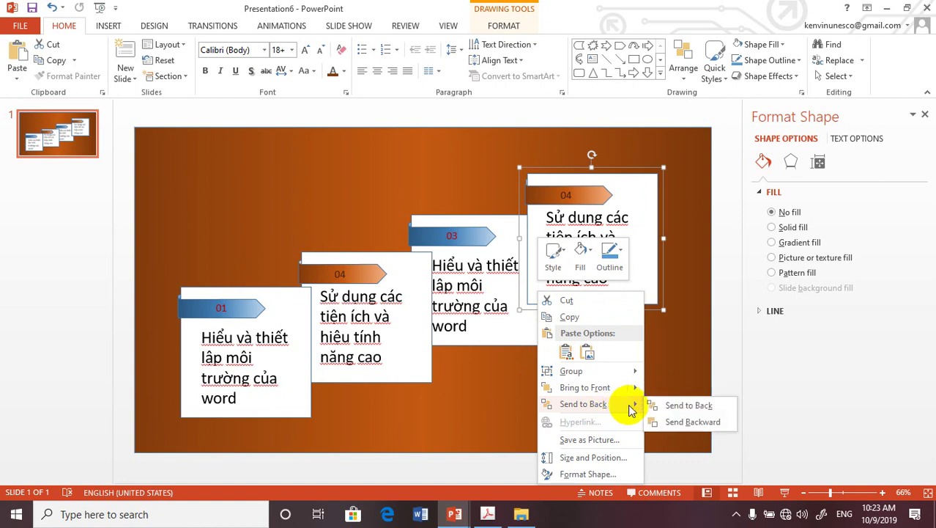
click(661, 406)
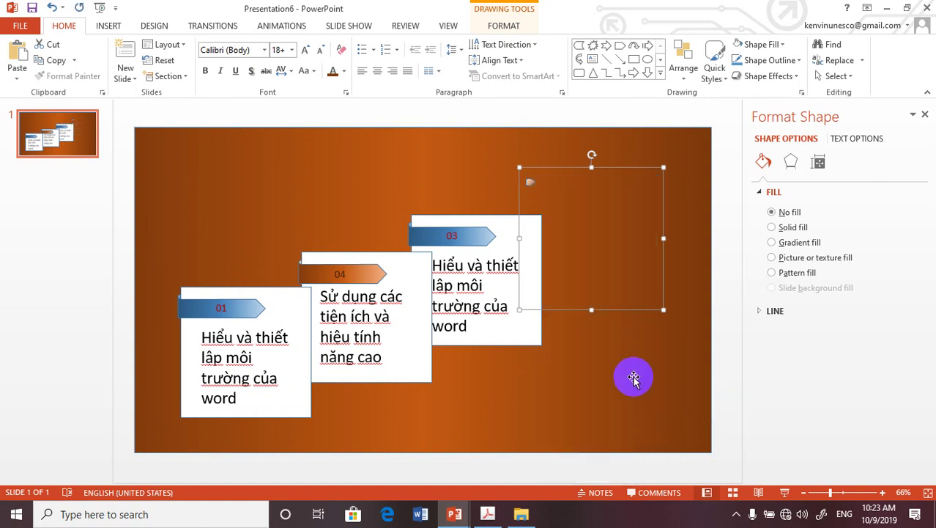
key(ctrl+z)
right_click(632, 283)
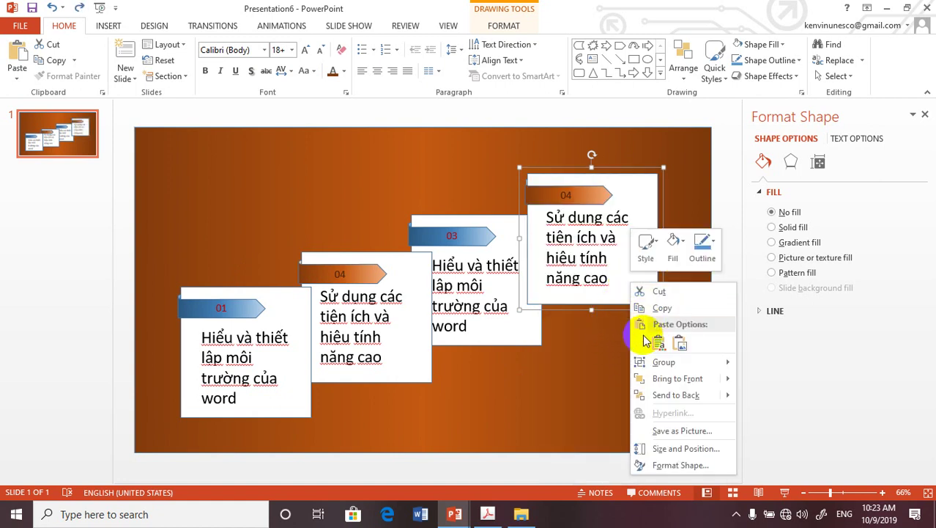
mouse_move(689, 395)
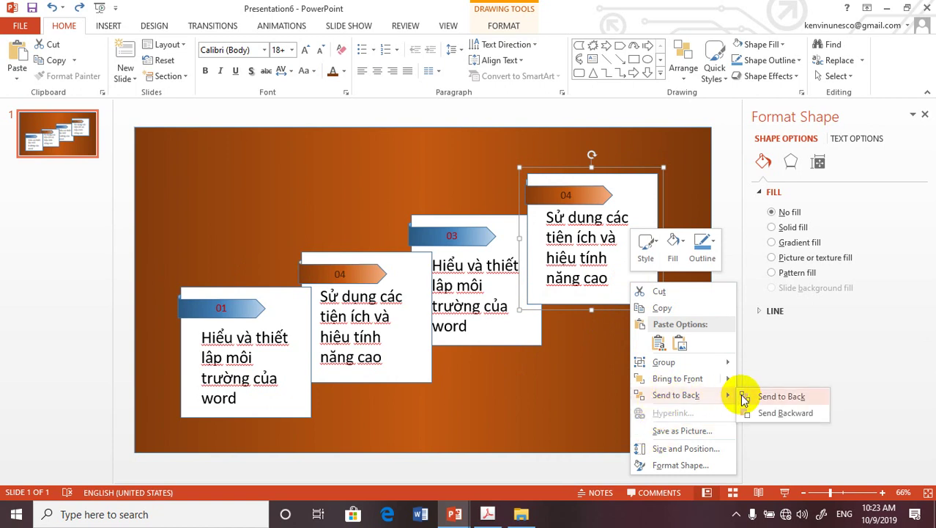
click(767, 413)
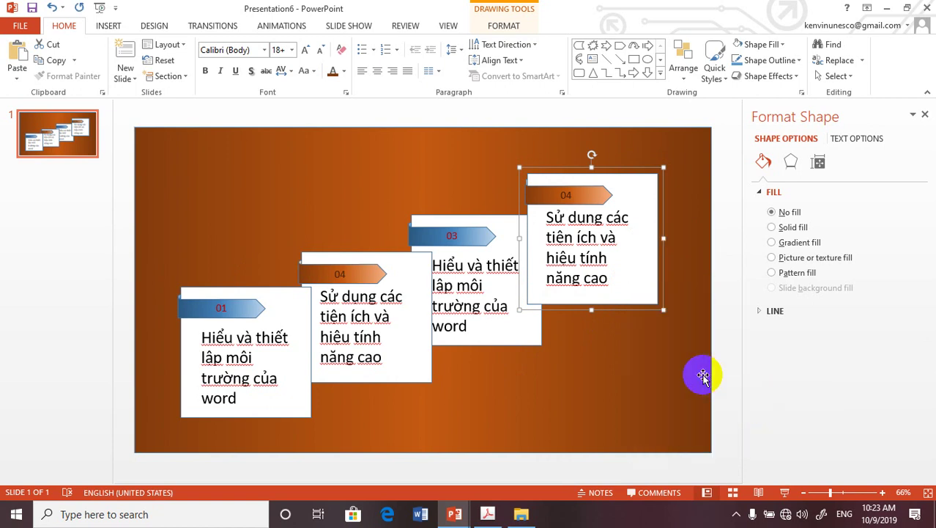
right_click(644, 291)
mouse_move(700, 402)
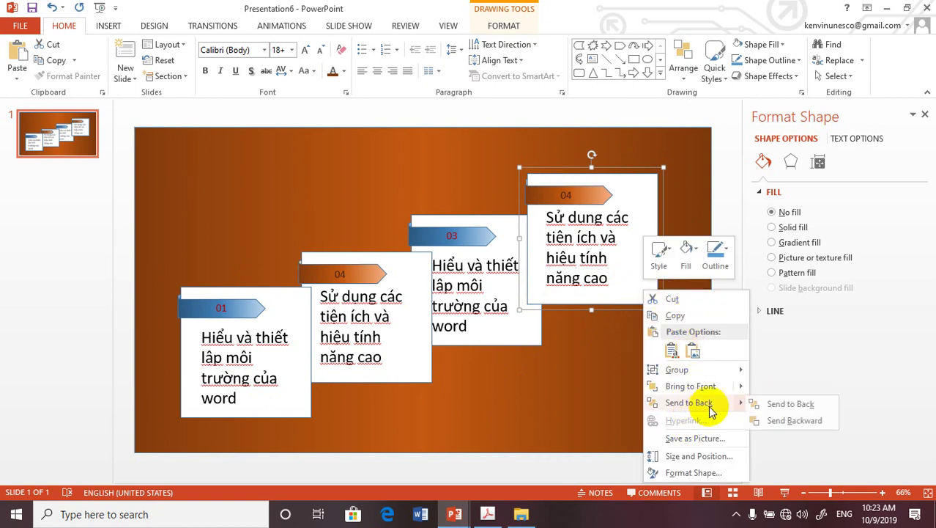
click(766, 421)
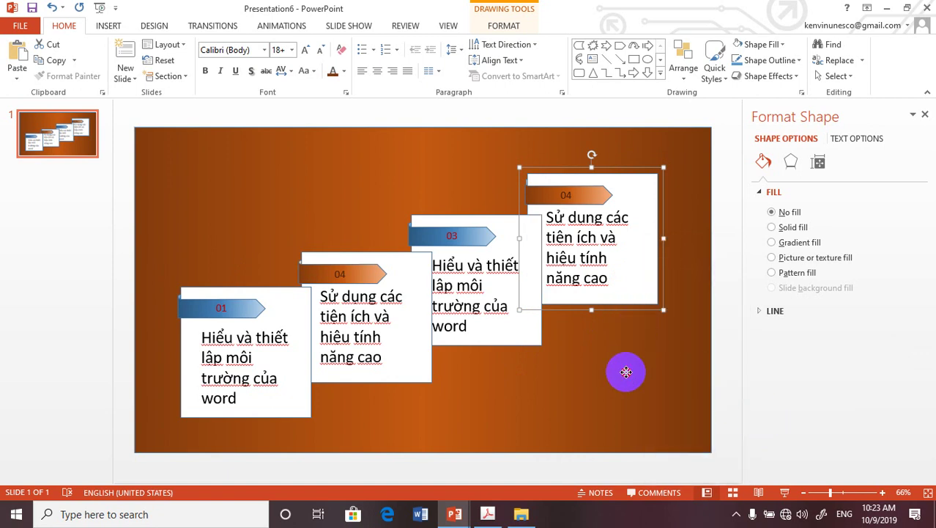
click(590, 410)
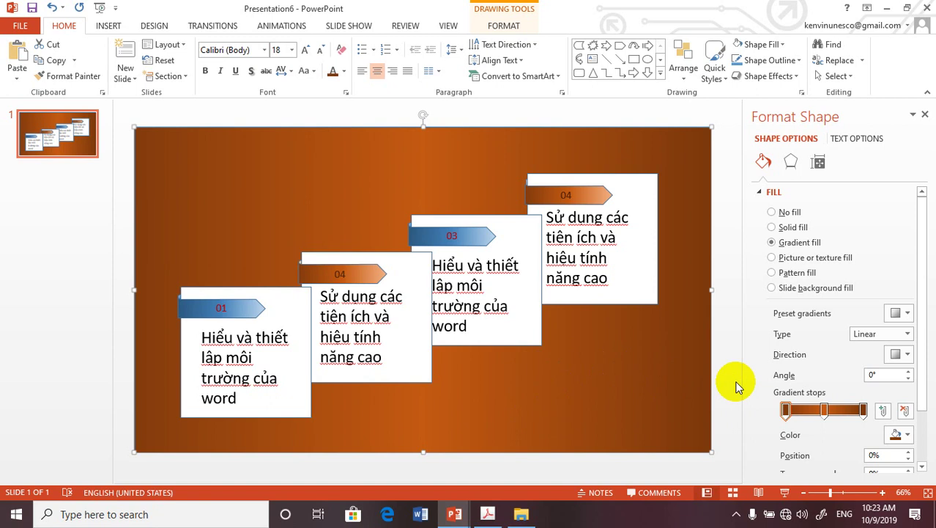
click(654, 397)
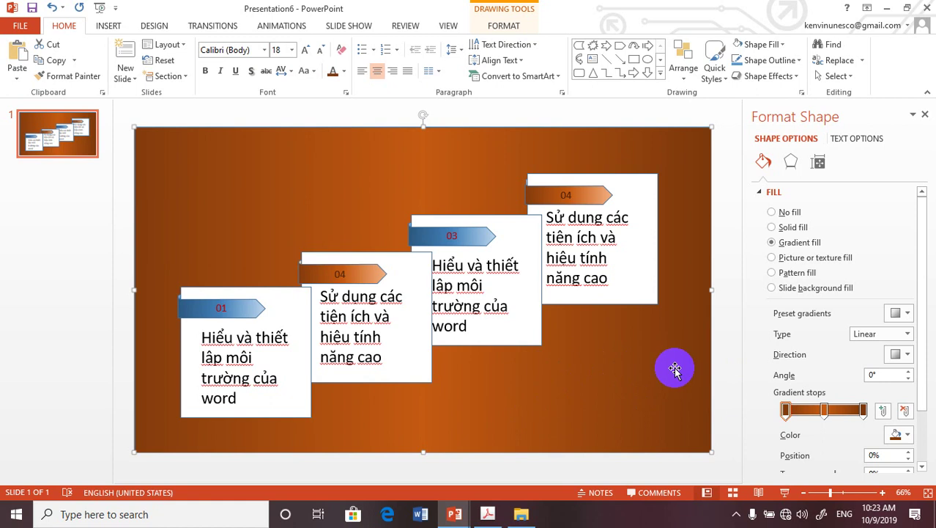
click(736, 515)
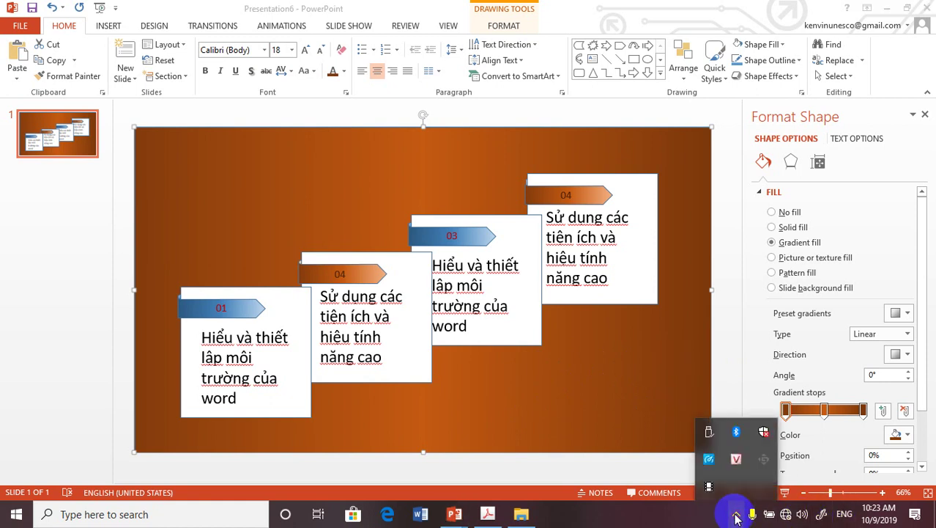